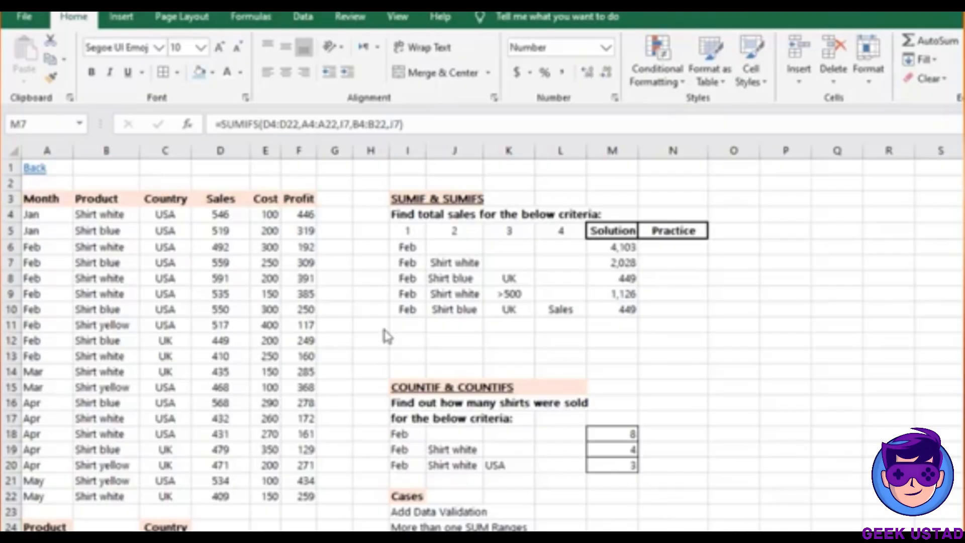
Inspect the Country and Sales values and the Profit formula in F5
{"action": "left_click", "coordinate": [52, 233]}
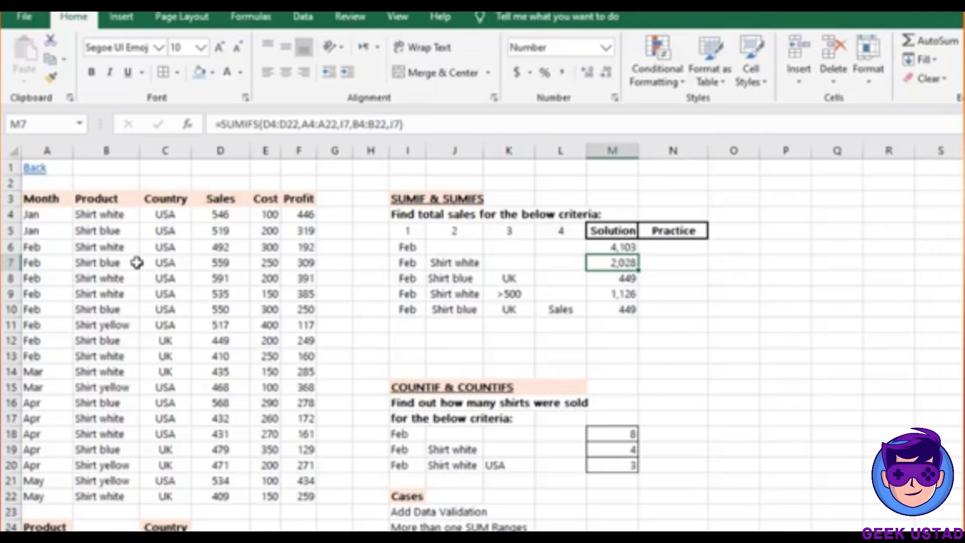
{"action": "left_click", "coordinate": [177, 282]}
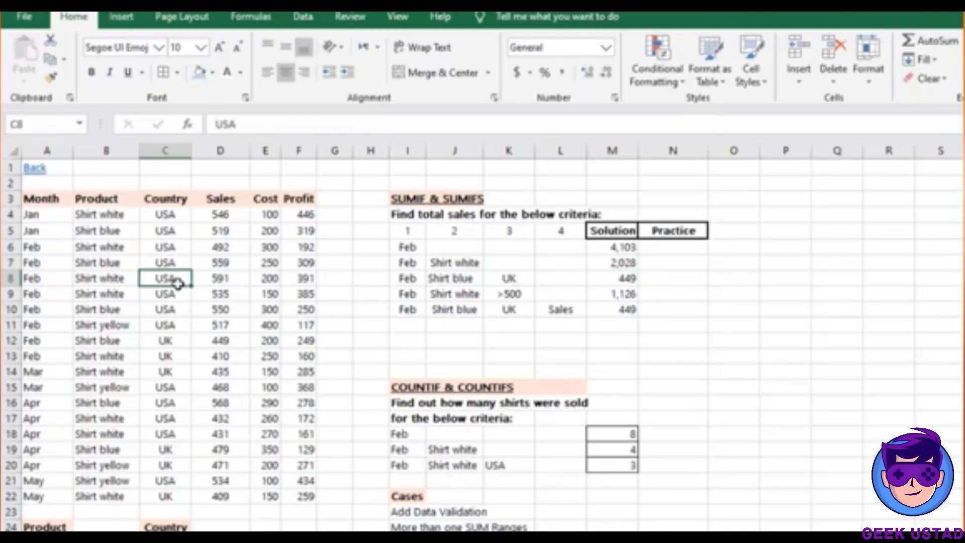
{"action": "left_click", "coordinate": [203, 276]}
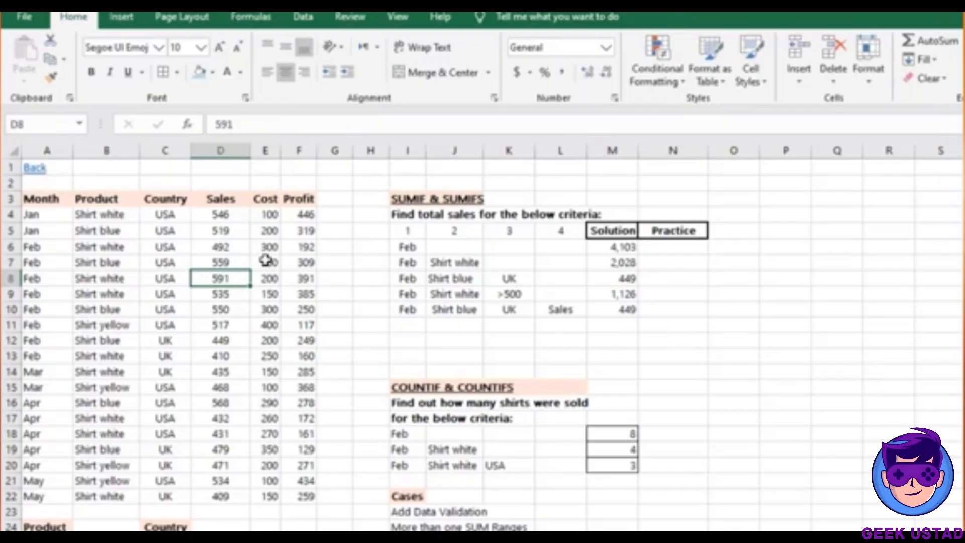
{"action": "left_click", "coordinate": [169, 218]}
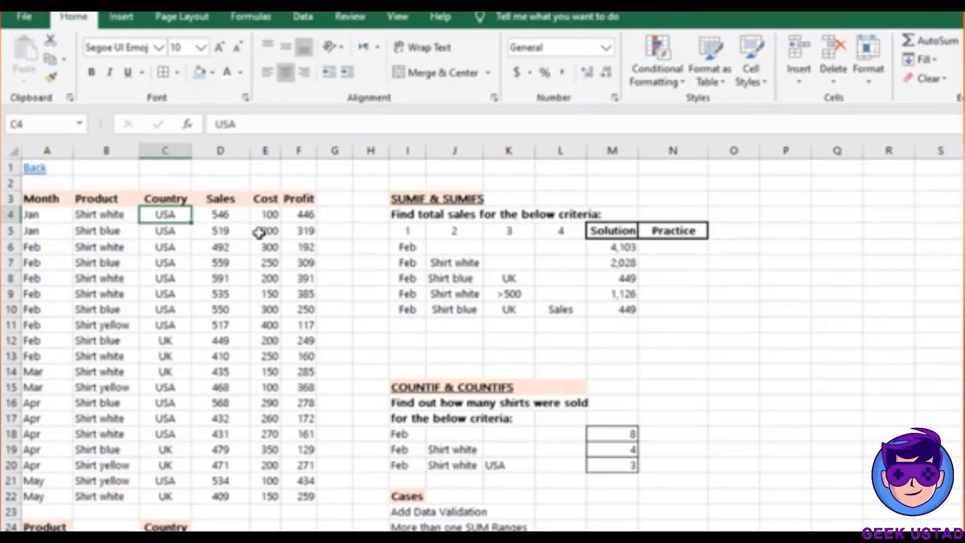
{"action": "left_click", "coordinate": [305, 226]}
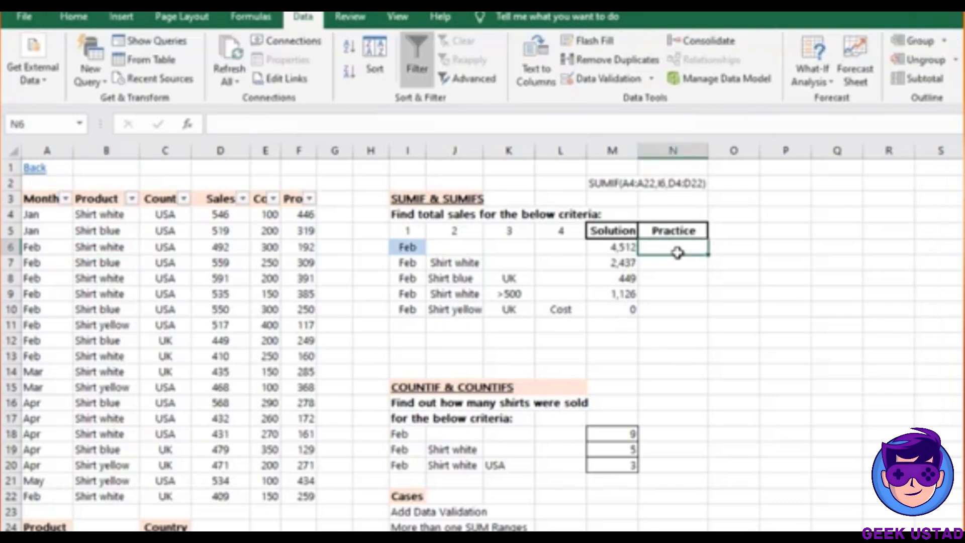
Enter =SUMIF(A4:A22,I6,D4:D22) in N6 to total Feb sales, giving 4512
{"action": "type", "text": "=SUMIF"}
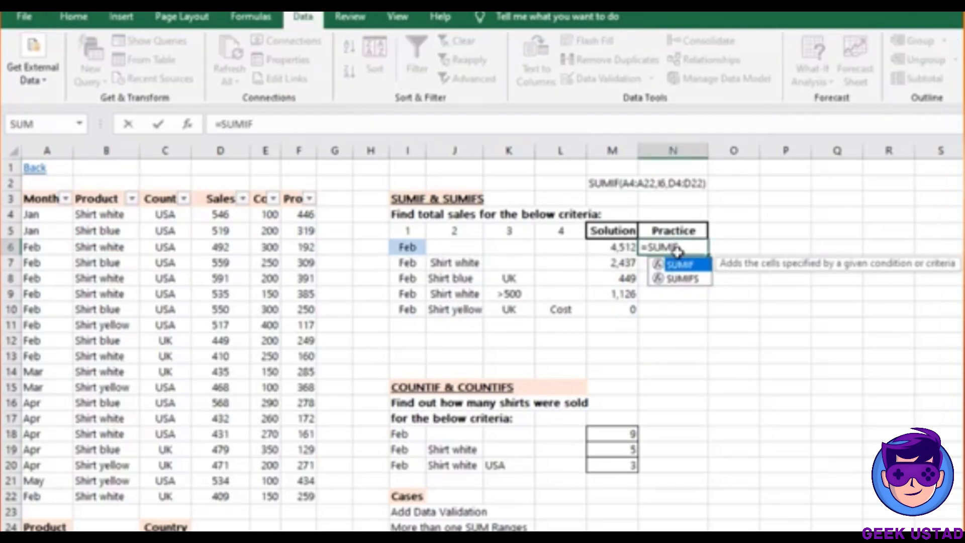
{"action": "type", "text": "("}
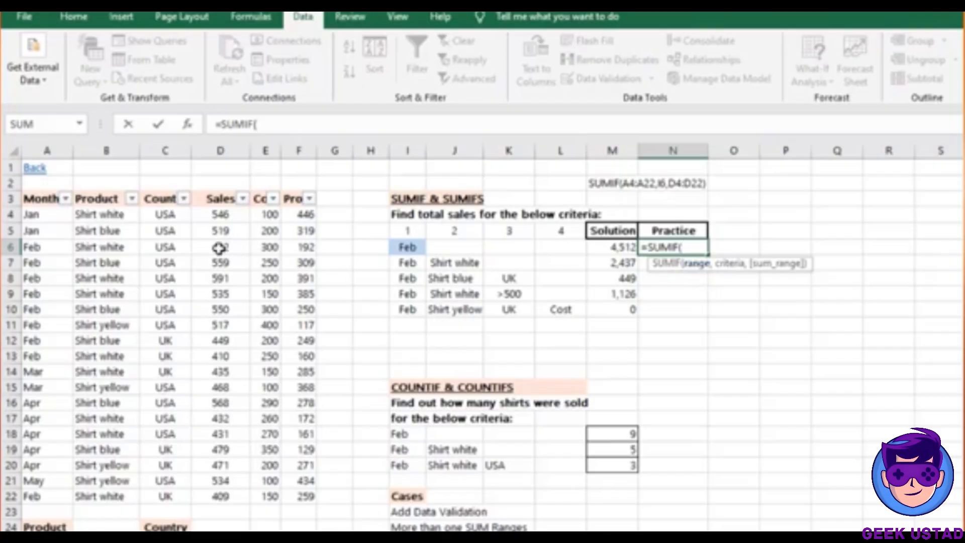
{"action": "left_click", "coordinate": [39, 215]}
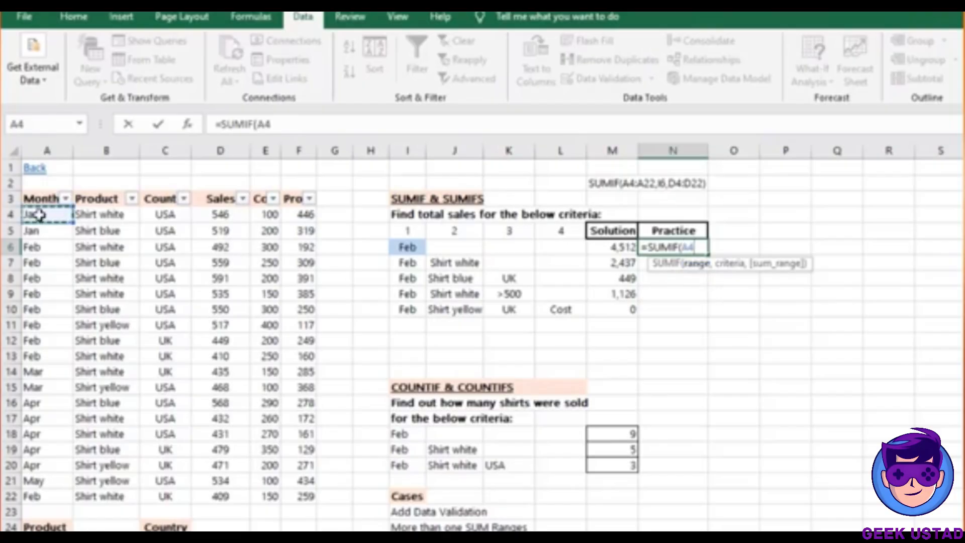
{"action": "key", "text": "ctrl+shift+Down"}
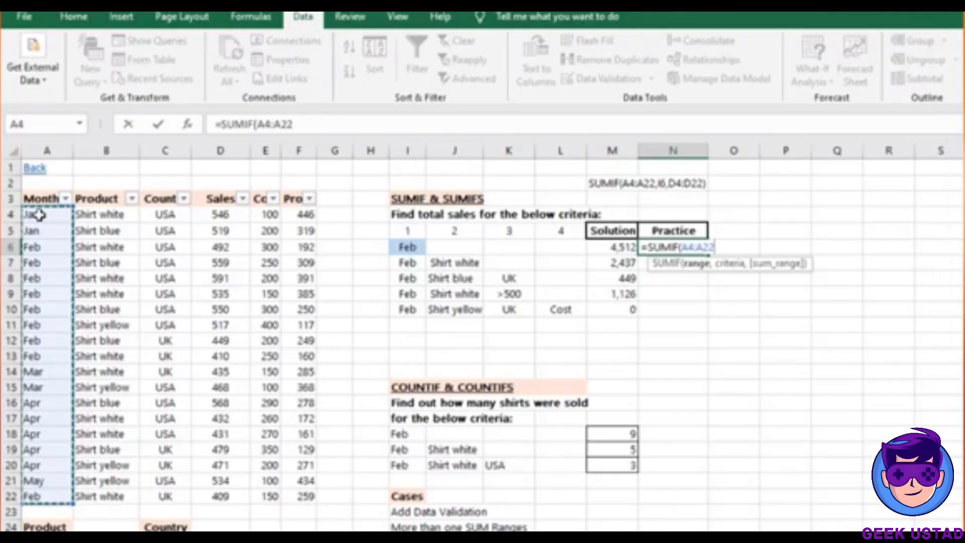
{"action": "type", "text": ","}
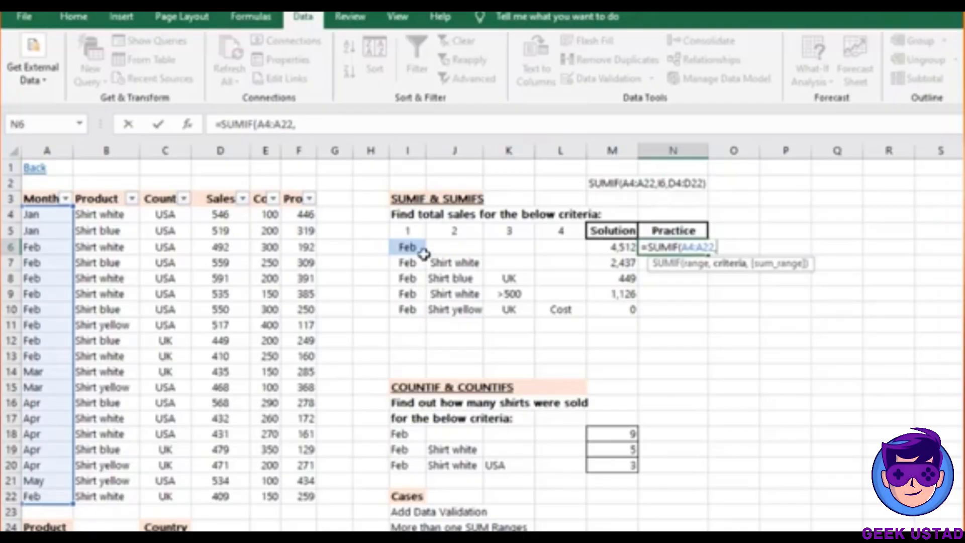
{"action": "left_click", "coordinate": [405, 245]}
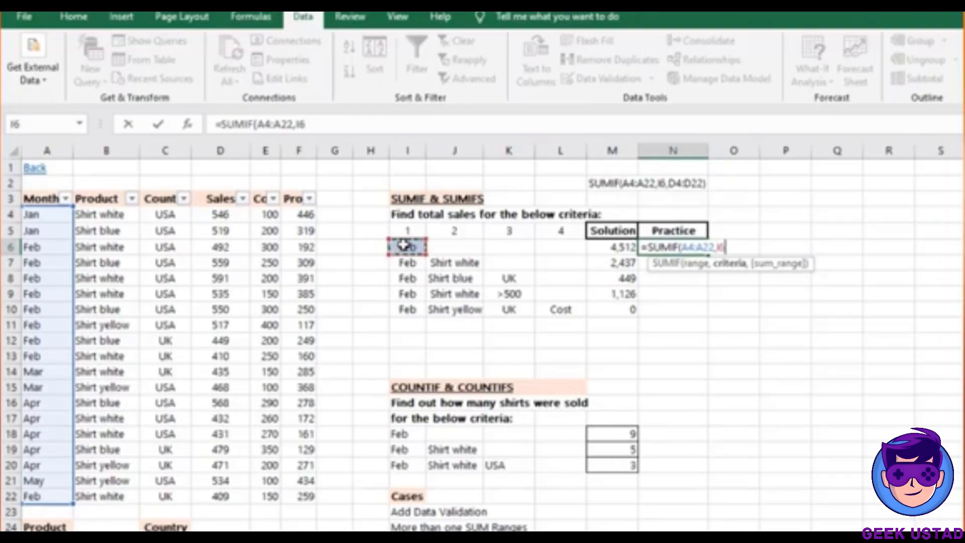
{"action": "type", "text": ","}
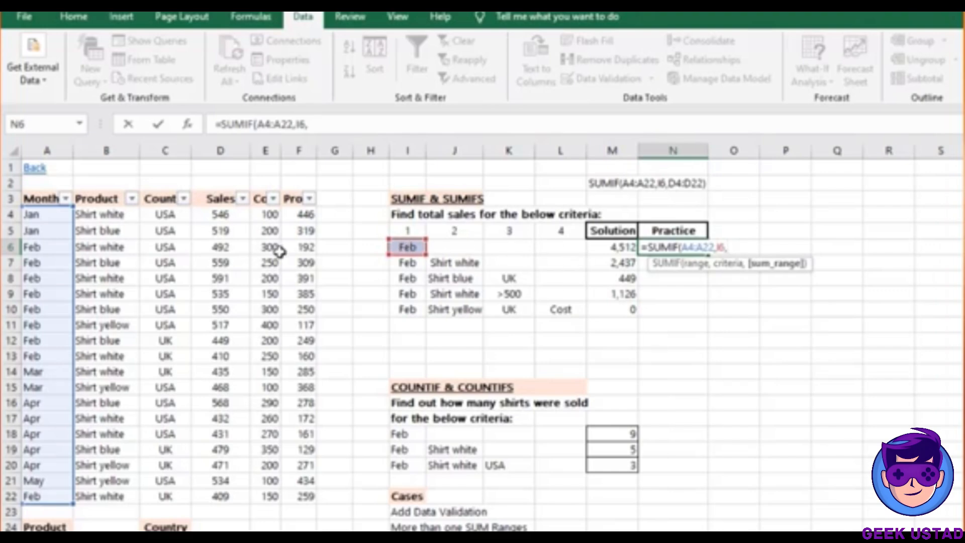
{"action": "left_click", "coordinate": [212, 215]}
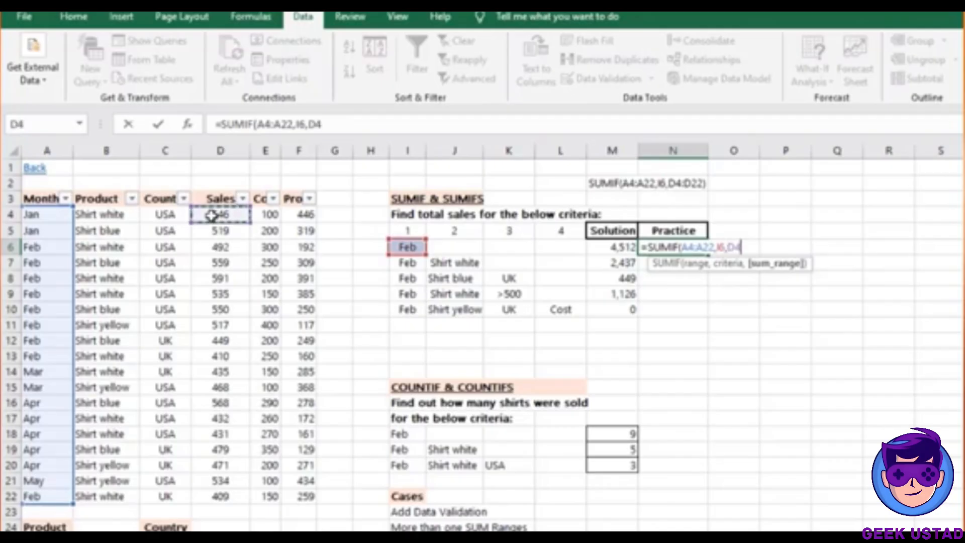
{"action": "key", "text": "ctrl+shift+Down"}
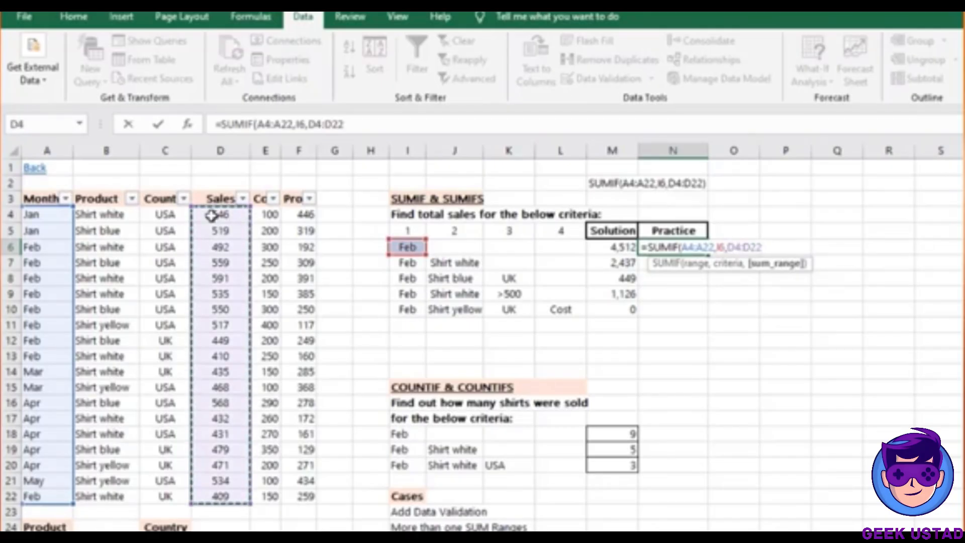
{"action": "type", "text": ")"}
{"action": "key", "text": "Return"}
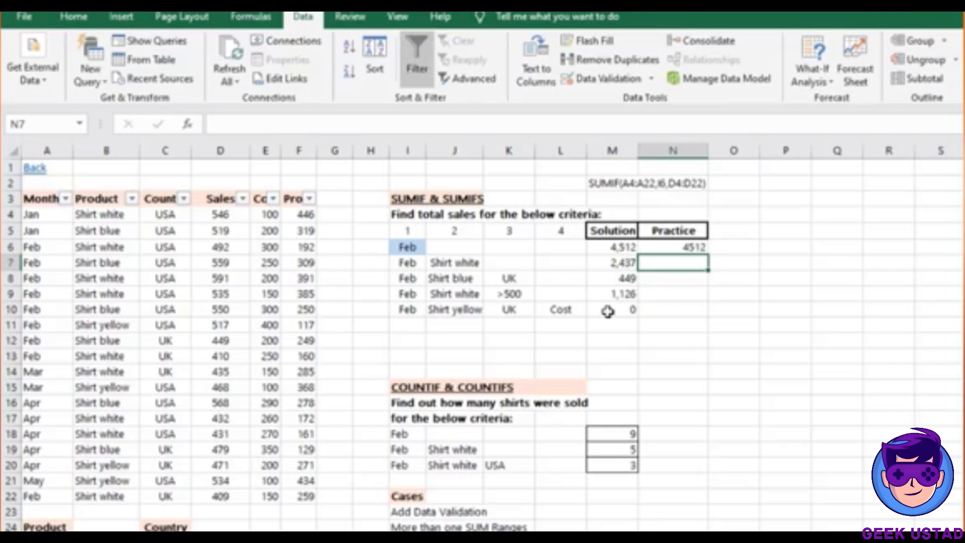
Enter =SUMIFS(D4:D22,A4:A22,I7) in N7, returning 4512 for the Feb criterion
{"action": "type", "text": "="}
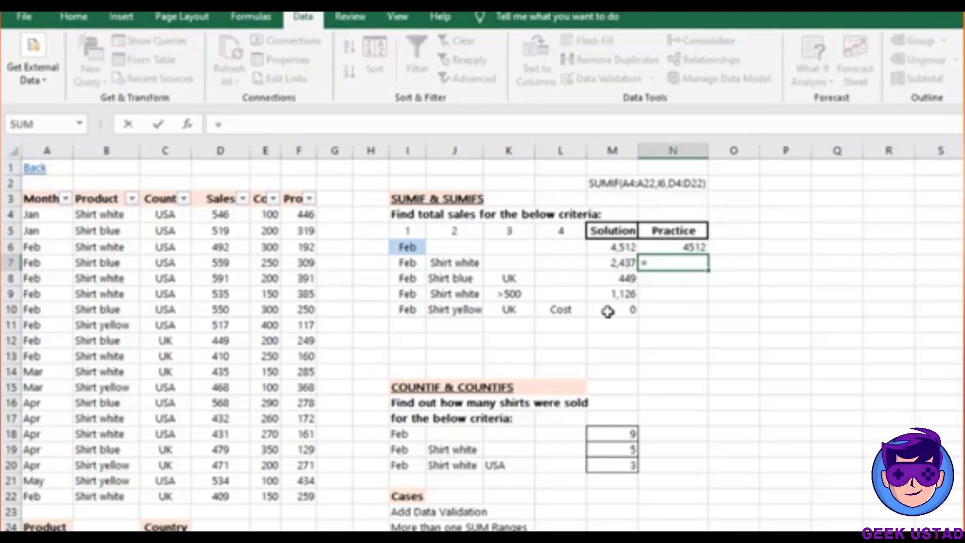
{"action": "type", "text": "SUMIF"}
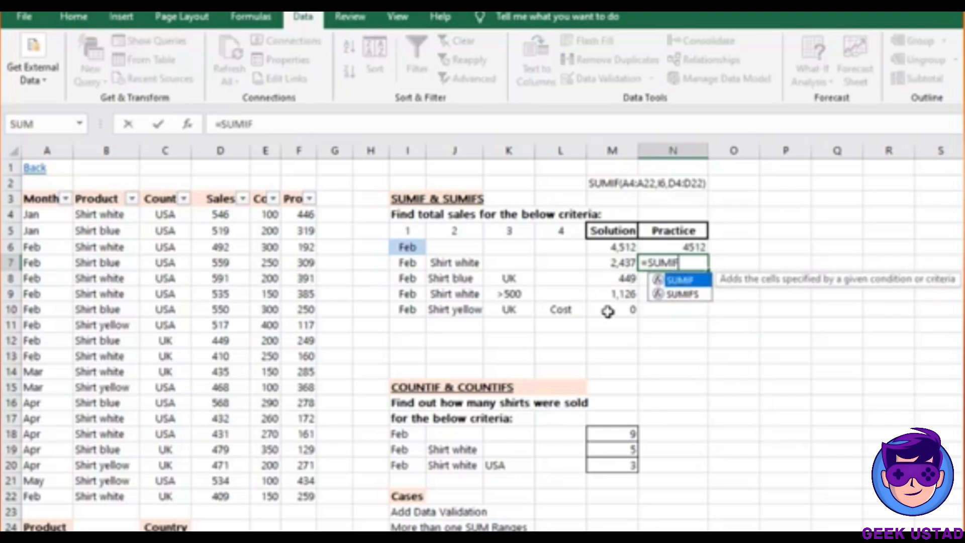
{"action": "double_click", "coordinate": [684, 294]}
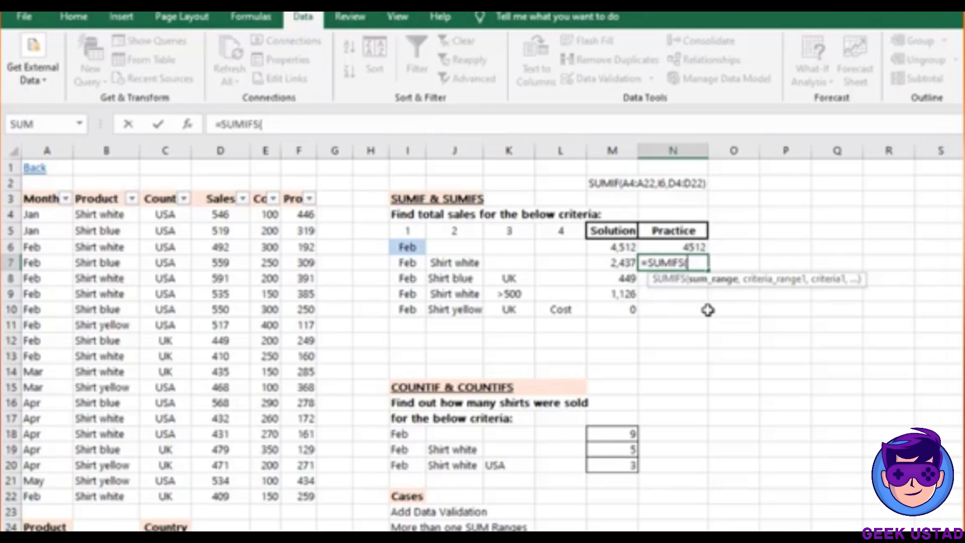
{"action": "left_click", "coordinate": [217, 214]}
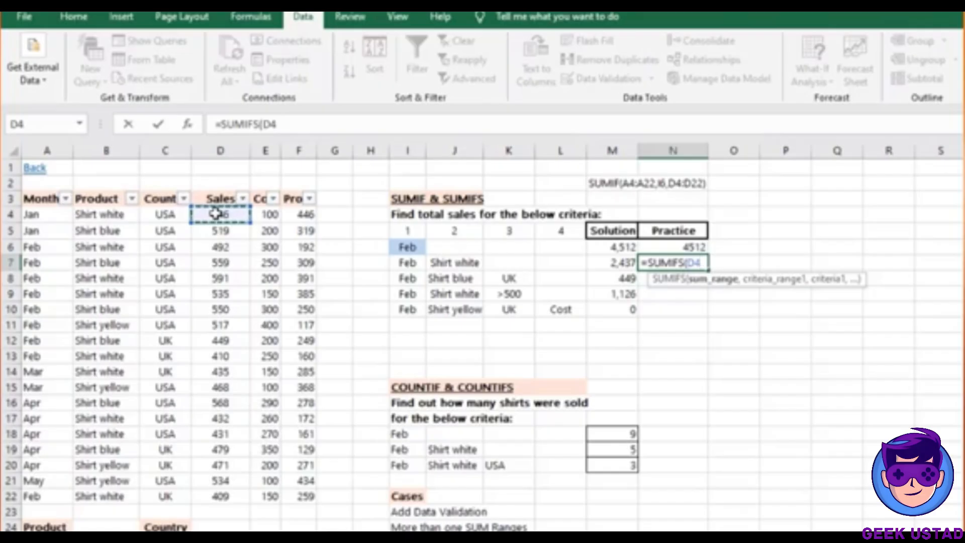
{"action": "key", "text": "ctrl+shift+Down"}
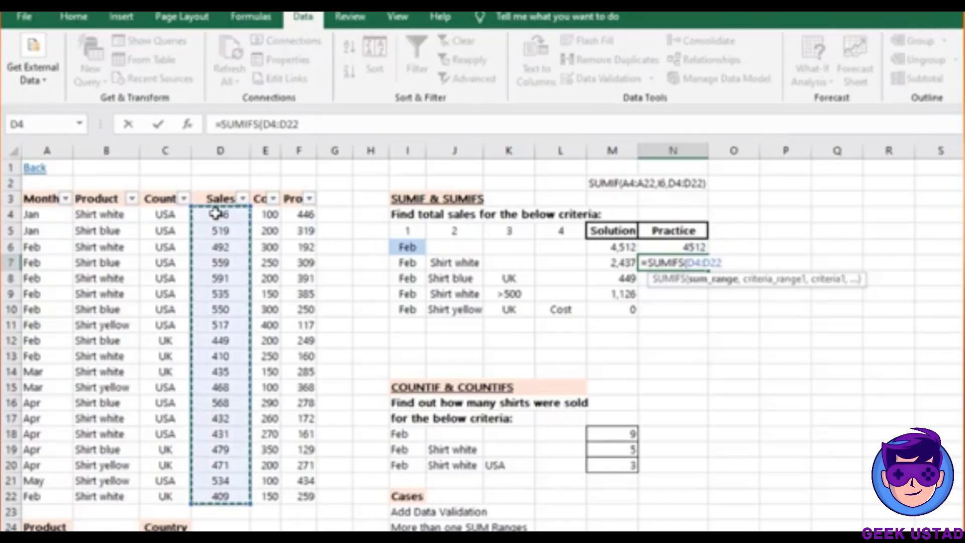
{"action": "type", "text": ","}
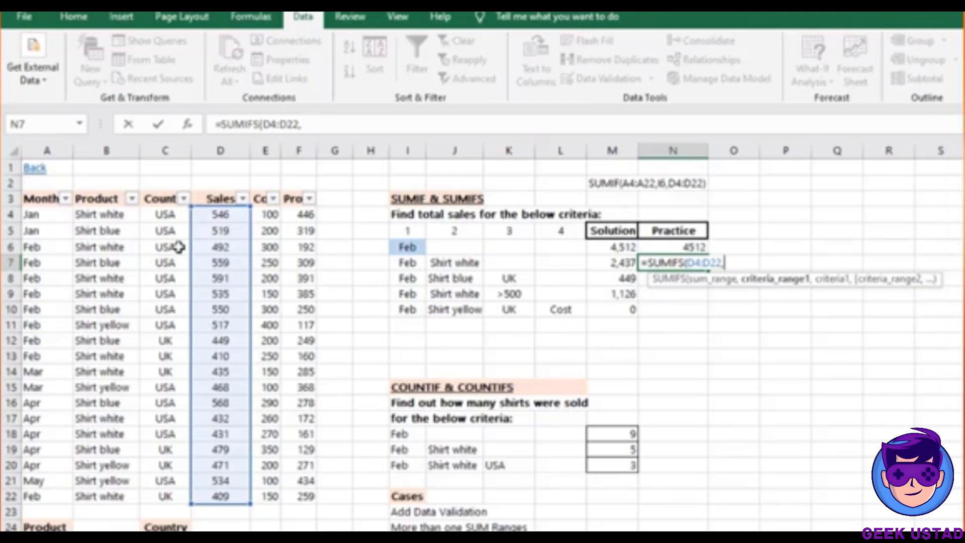
{"action": "left_click", "coordinate": [45, 211]}
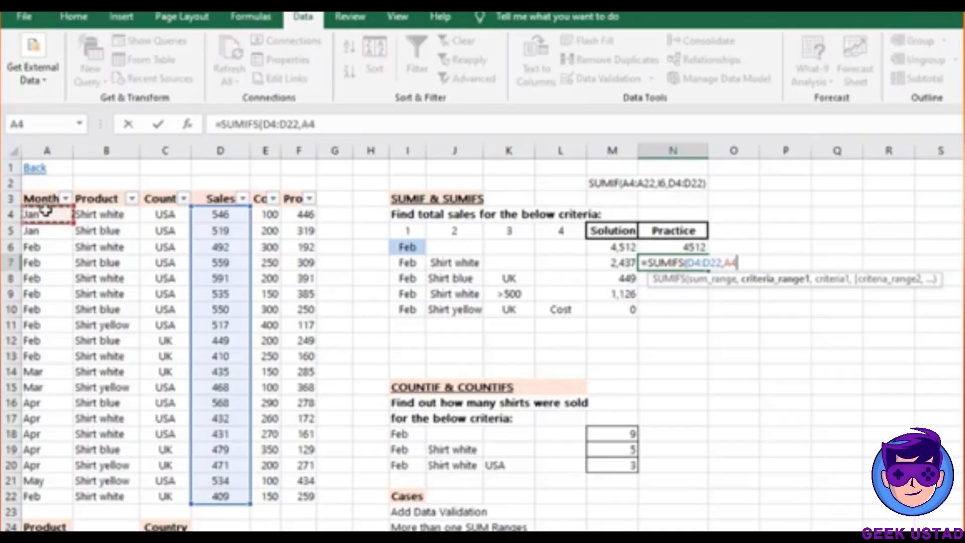
{"action": "key", "text": "ctrl+shift+Down"}
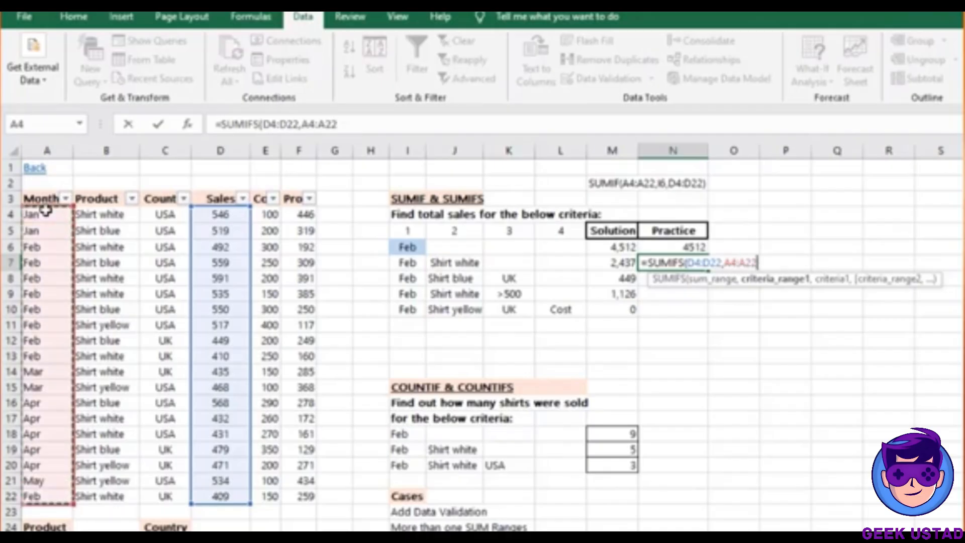
{"action": "type", "text": ","}
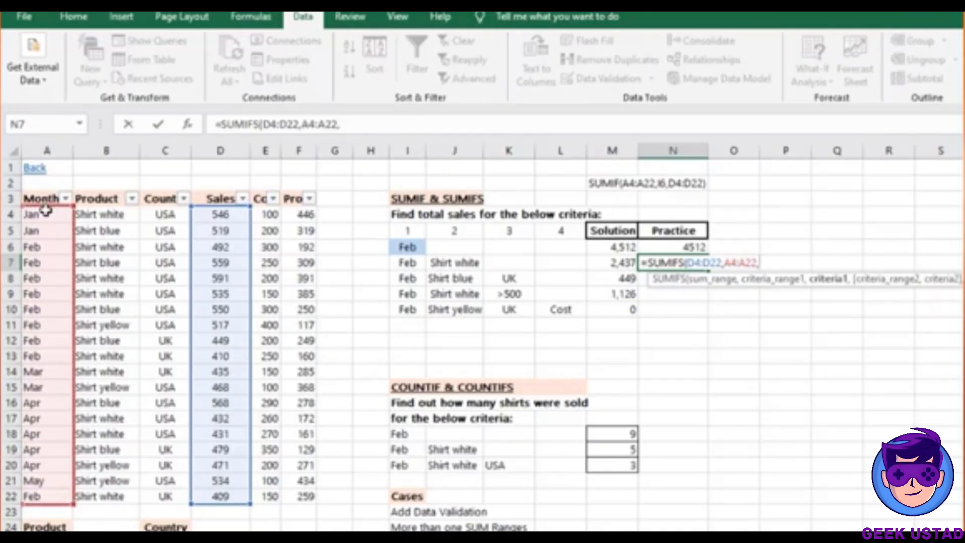
{"action": "left_click", "coordinate": [409, 262]}
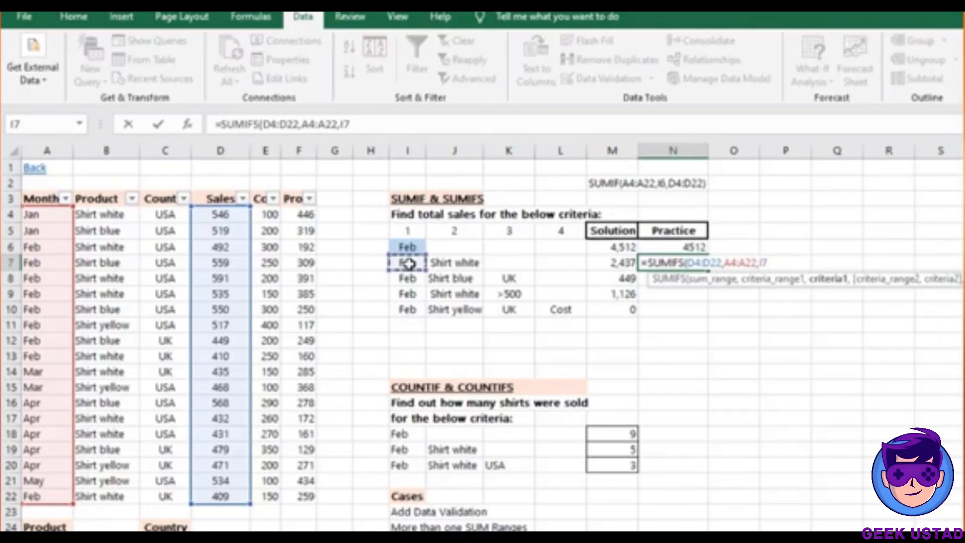
{"action": "type", "text": ")"}
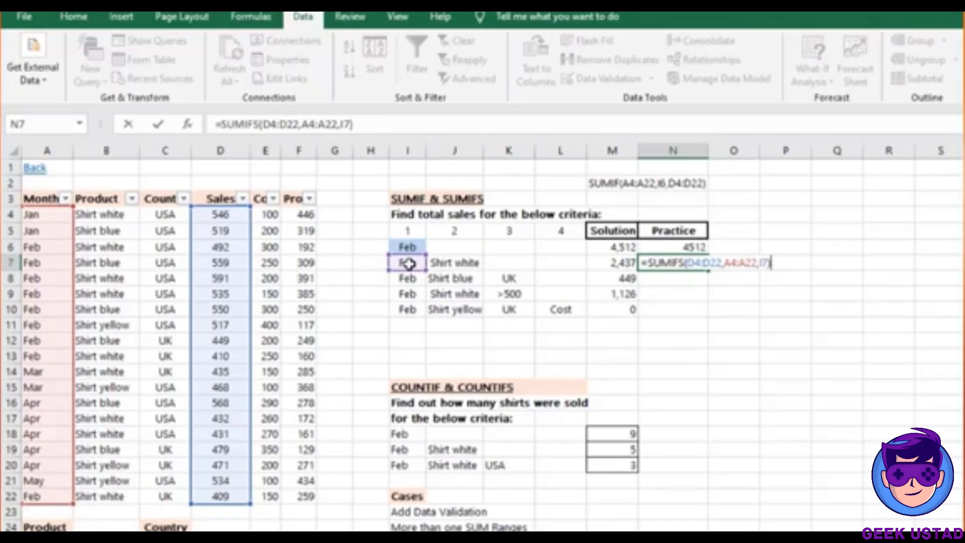
{"action": "key", "text": "Return"}
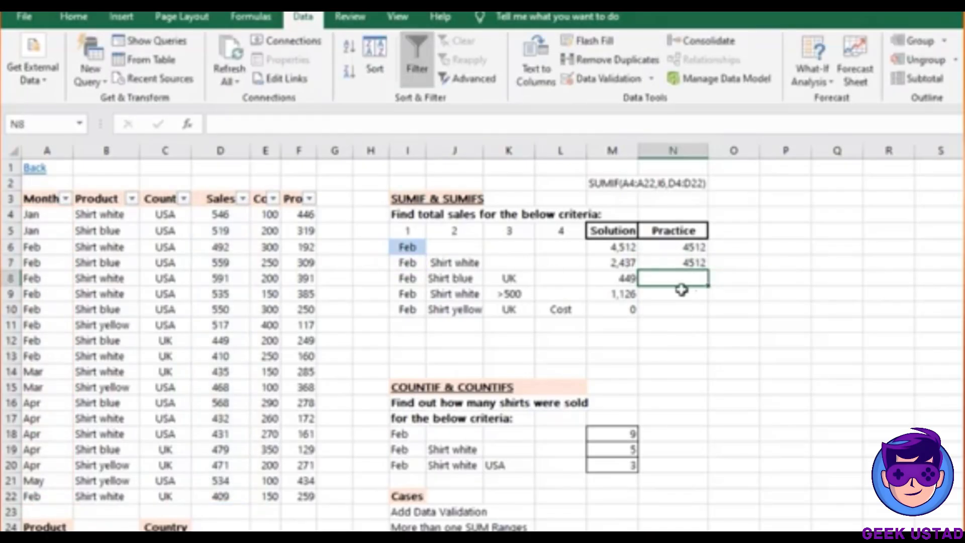
{"action": "left_click", "coordinate": [699, 262]}
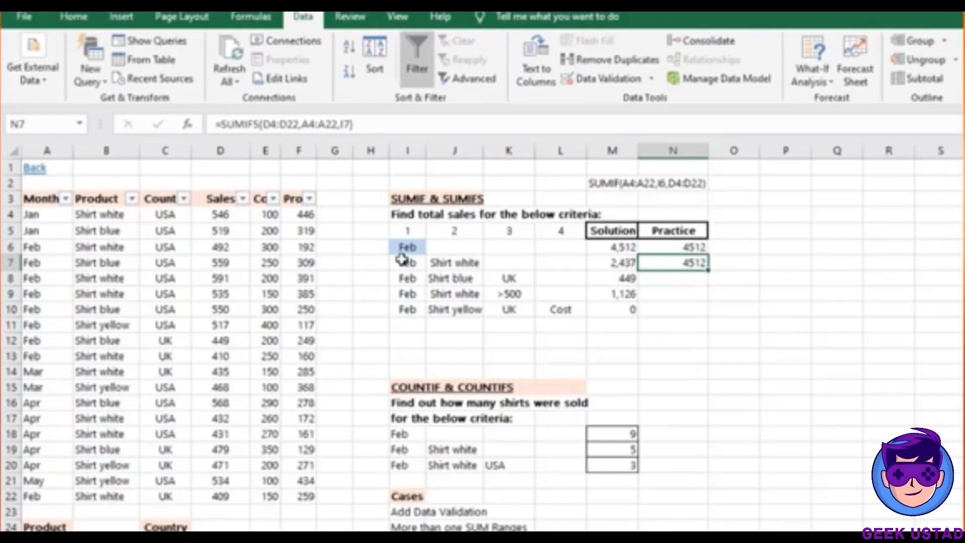
Compare the M7 solution formula with N7 and the Shirt white criterion in J7
{"action": "left_click", "coordinate": [611, 265]}
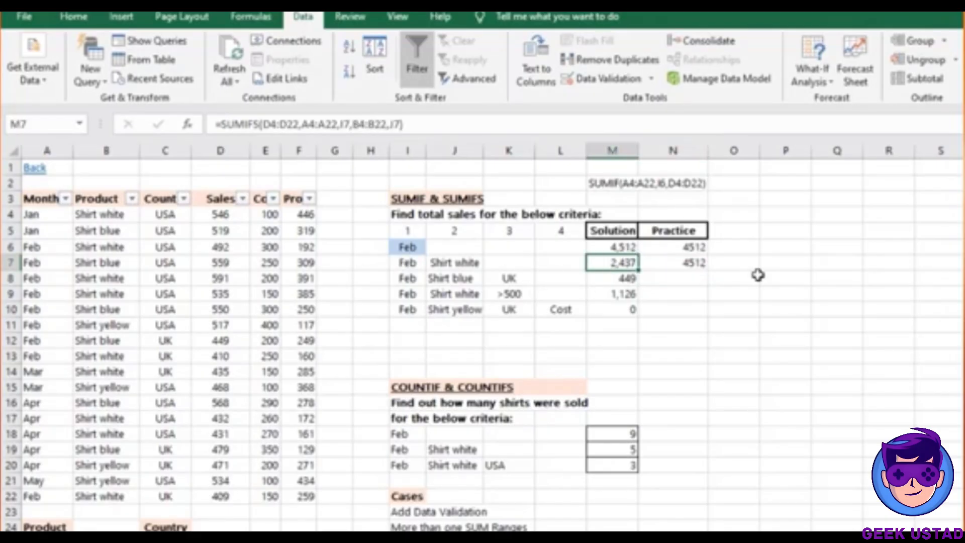
{"action": "left_click", "coordinate": [660, 265]}
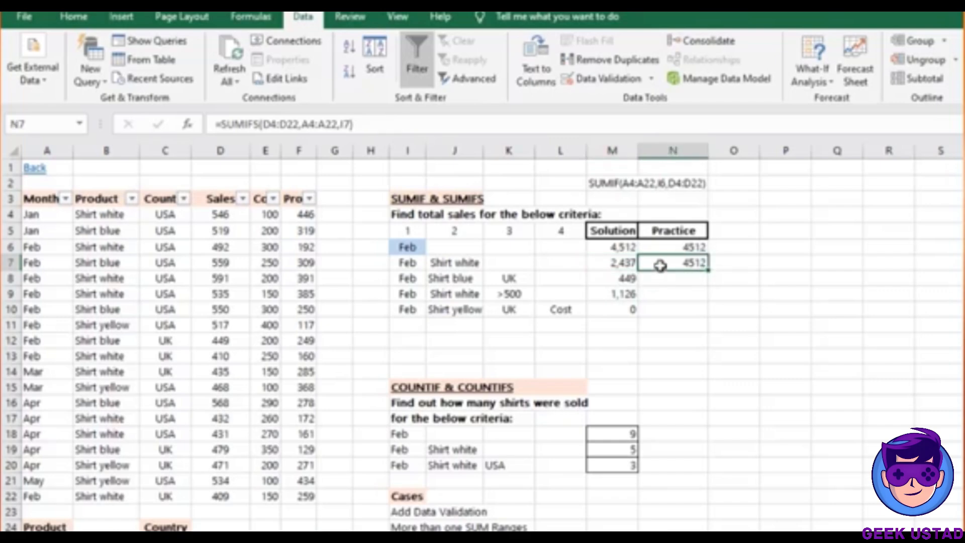
{"action": "left_click", "coordinate": [467, 265]}
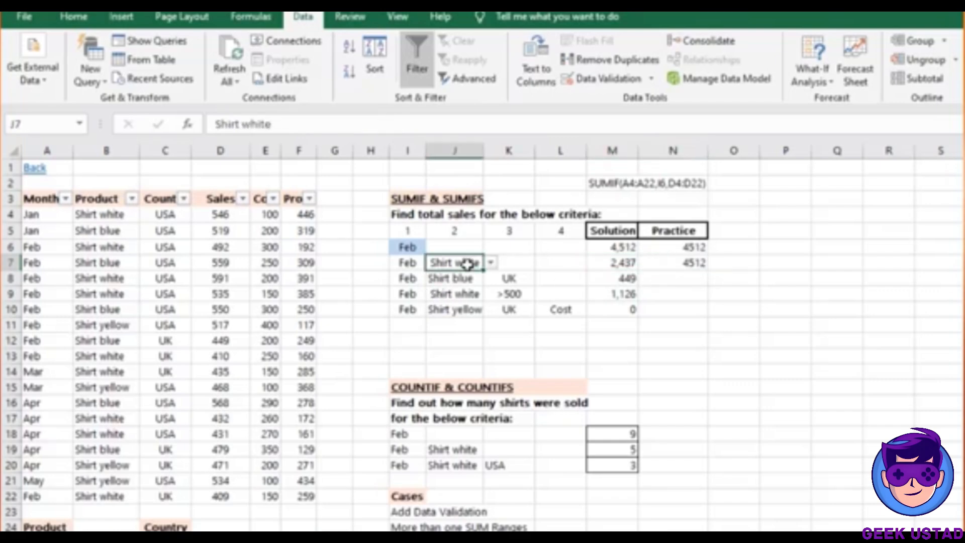
Add the B4:B22 product range with J7 criterion to N7's SUMIFS, giving 2437
{"action": "double_click", "coordinate": [691, 263]}
{"action": "key", "text": "BackSpace"}
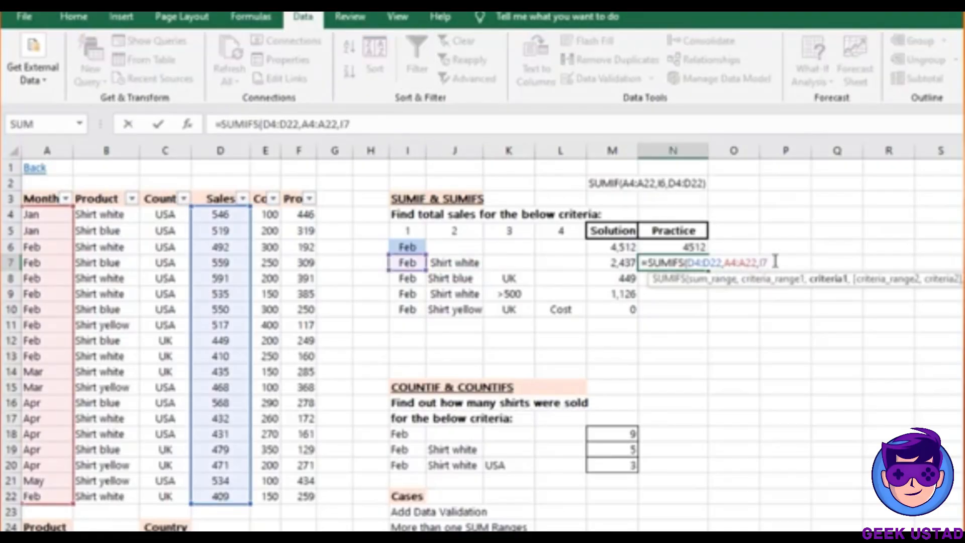
{"action": "type", "text": ","}
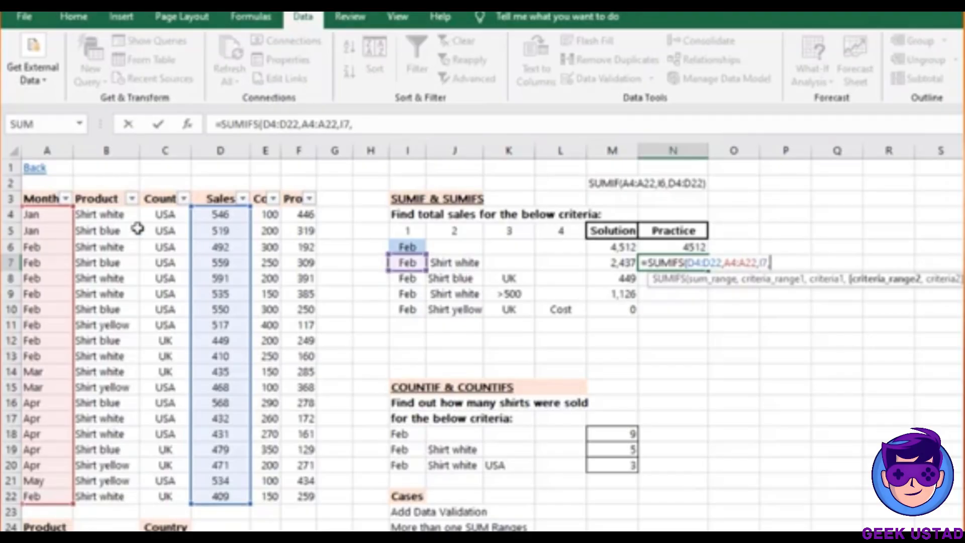
{"action": "left_click", "coordinate": [110, 216]}
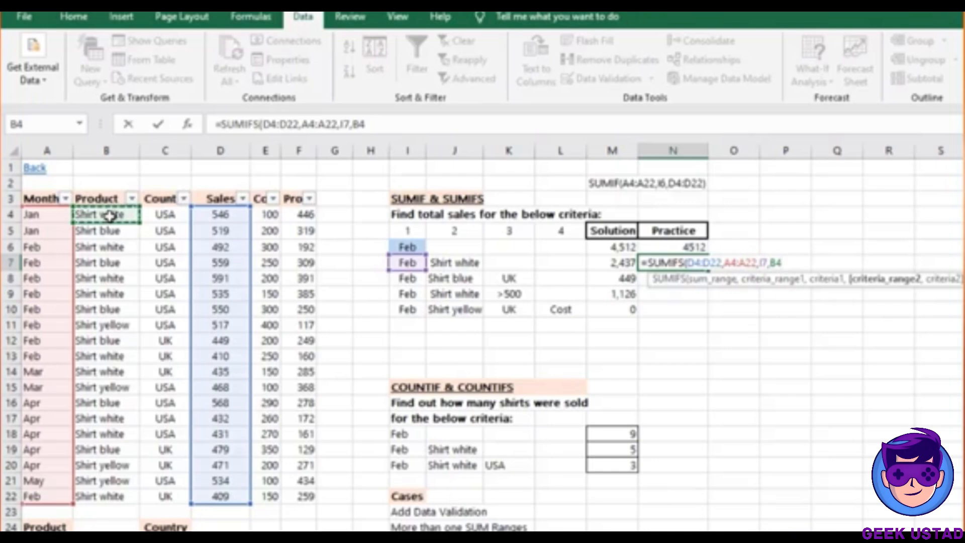
{"action": "key", "text": "ctrl+shift+Down"}
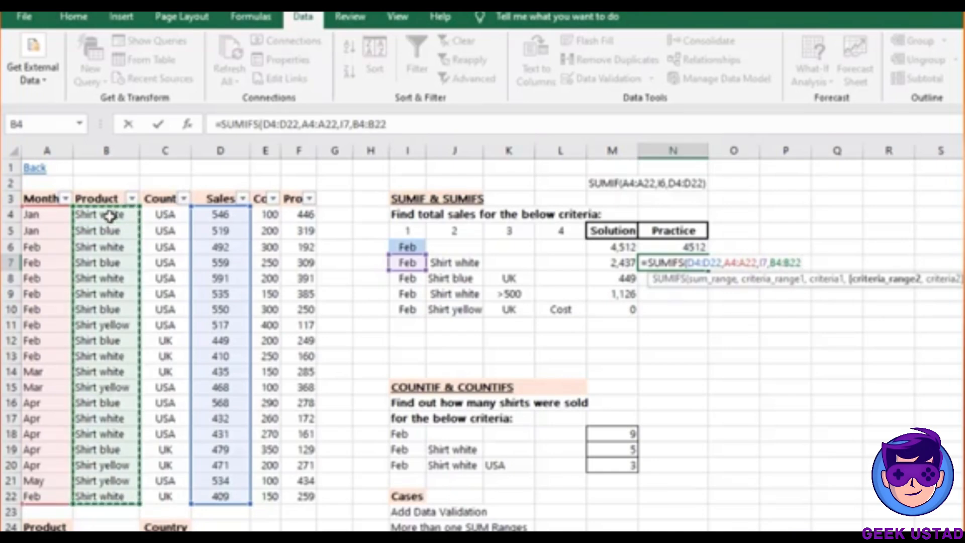
{"action": "type", "text": ","}
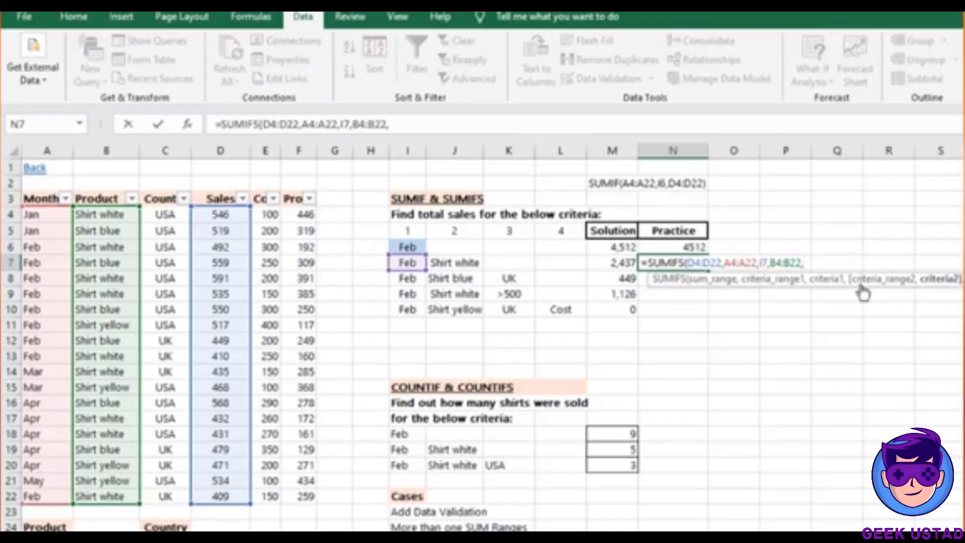
{"action": "left_click", "coordinate": [459, 263]}
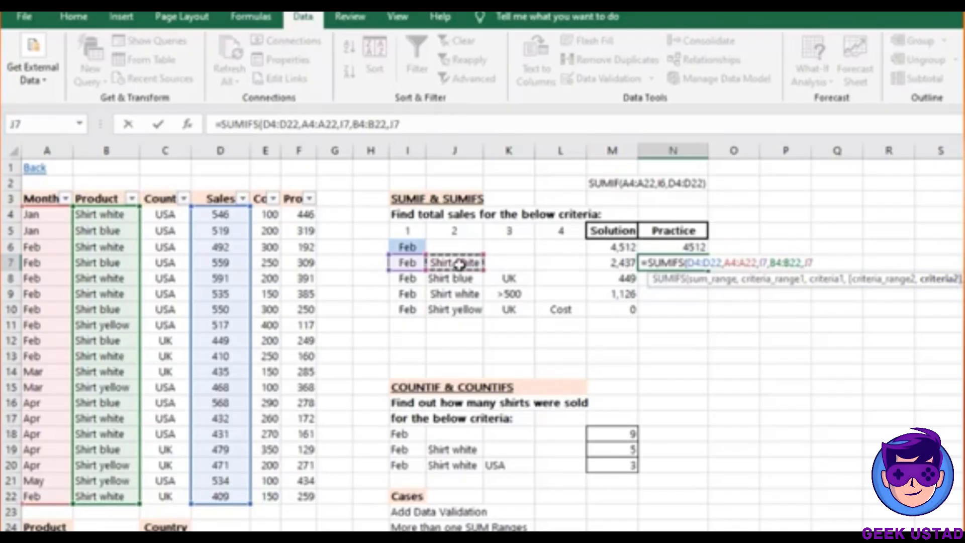
{"action": "type", "text": ")"}
{"action": "key", "text": "Return"}
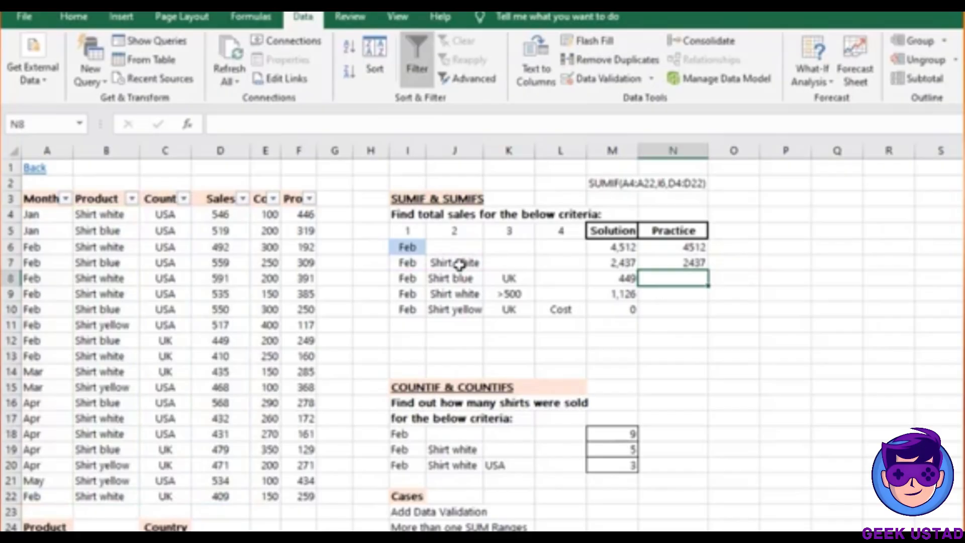
{"action": "left_click", "coordinate": [698, 262]}
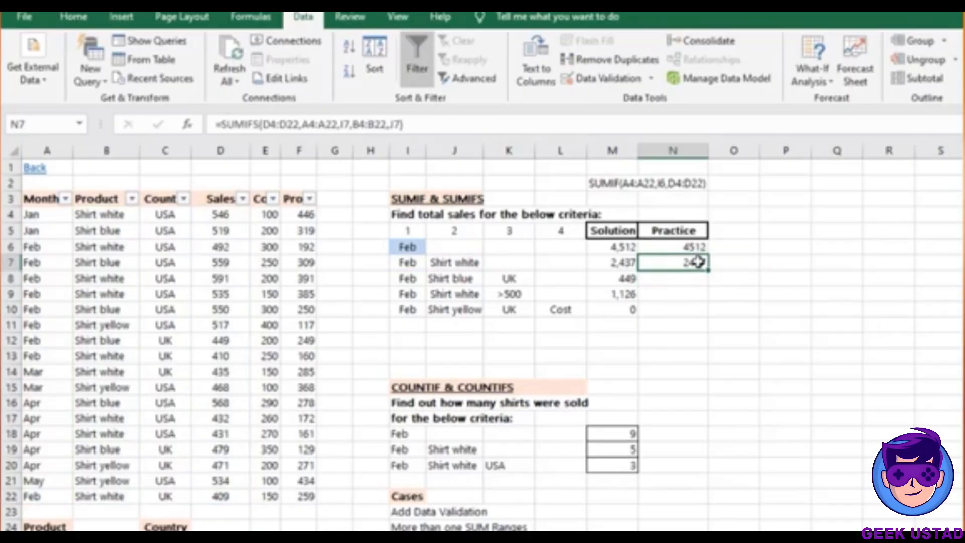
Start N8's SUMIFS with sum range D4:D22 and month range A4:A22 matching I8 (Feb)
{"action": "left_click", "coordinate": [687, 279]}
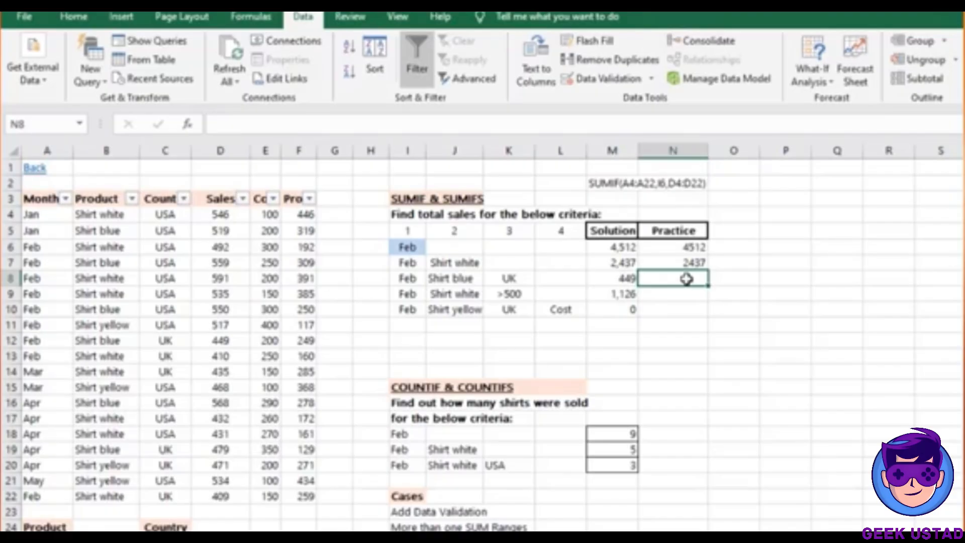
{"action": "type", "text": "=SUMIFS("}
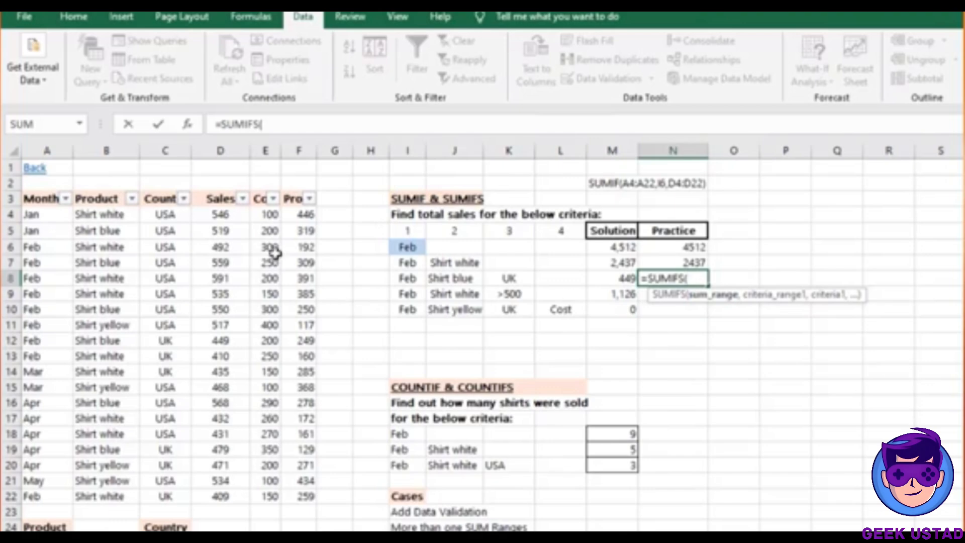
{"action": "left_click", "coordinate": [227, 215]}
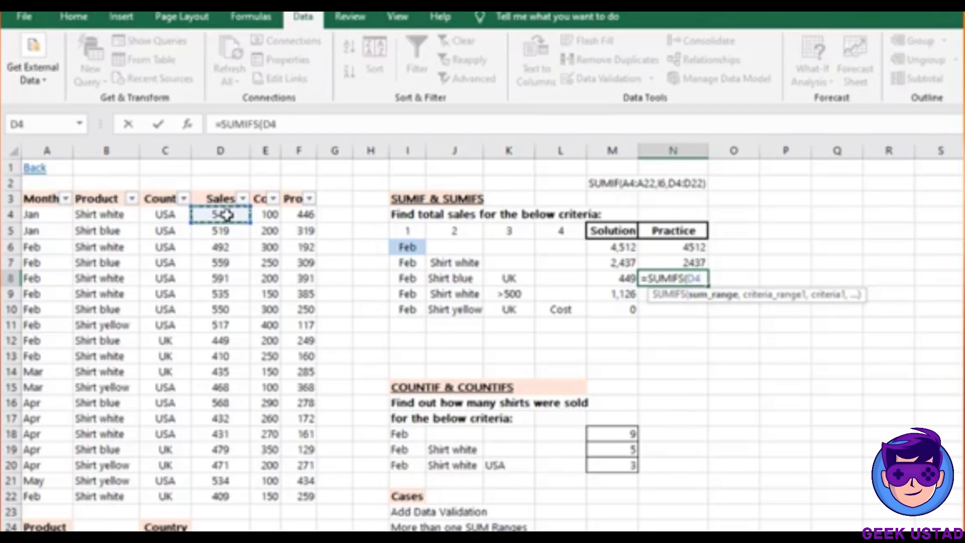
{"action": "key", "text": "ctrl+shift+Down"}
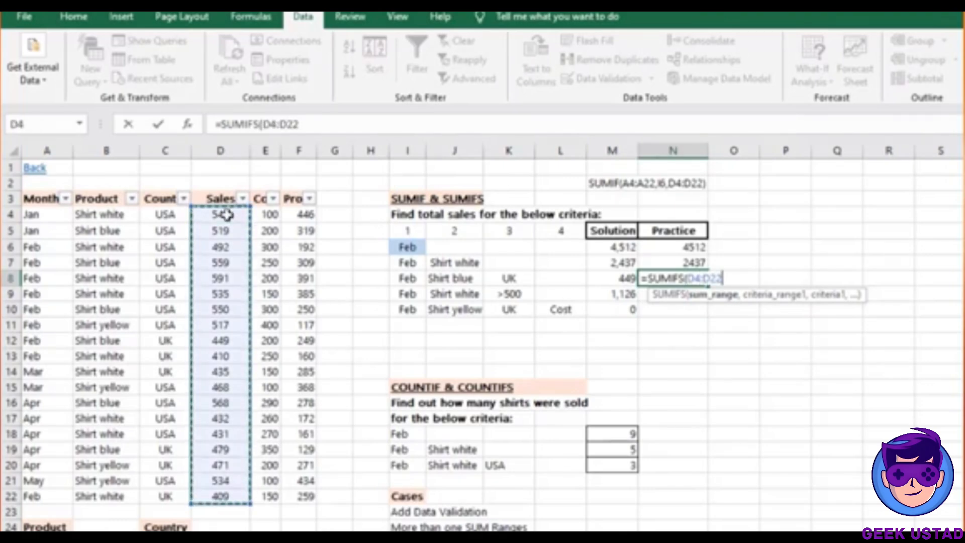
{"action": "type", "text": ","}
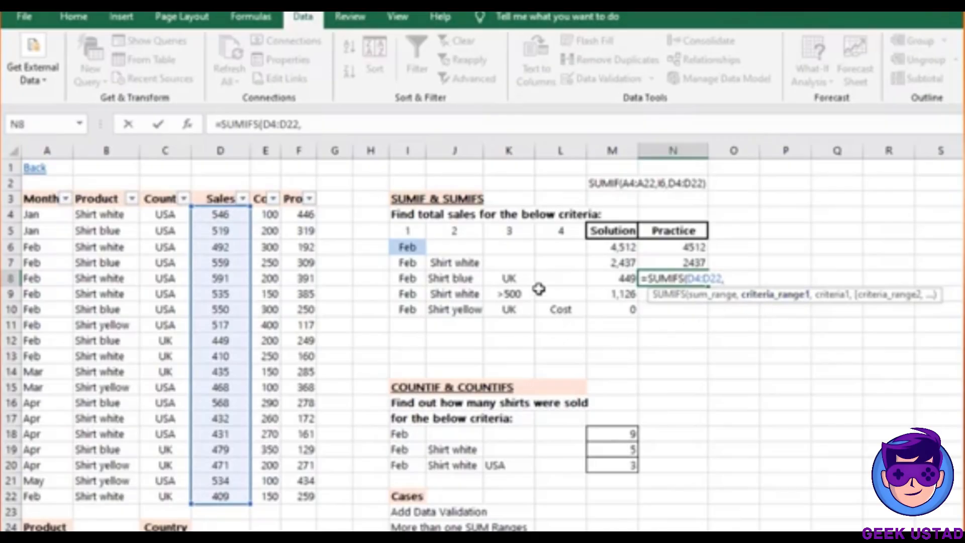
{"action": "left_click", "coordinate": [36, 208]}
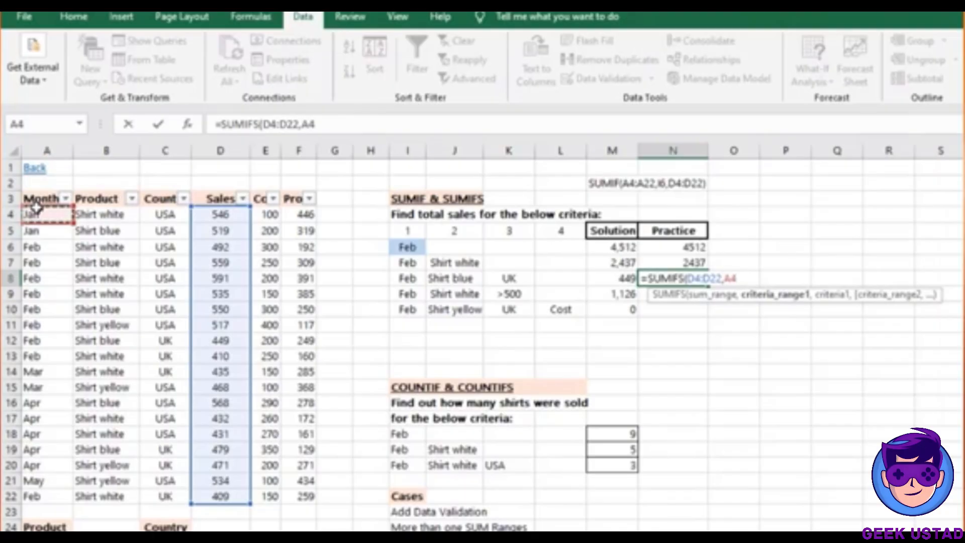
{"action": "key", "text": "ctrl+shift+Down"}
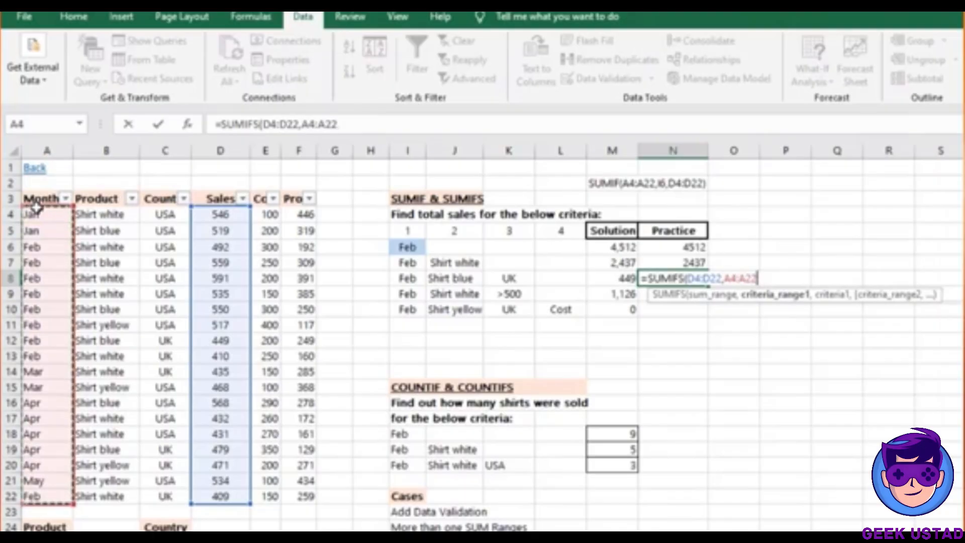
{"action": "type", "text": ","}
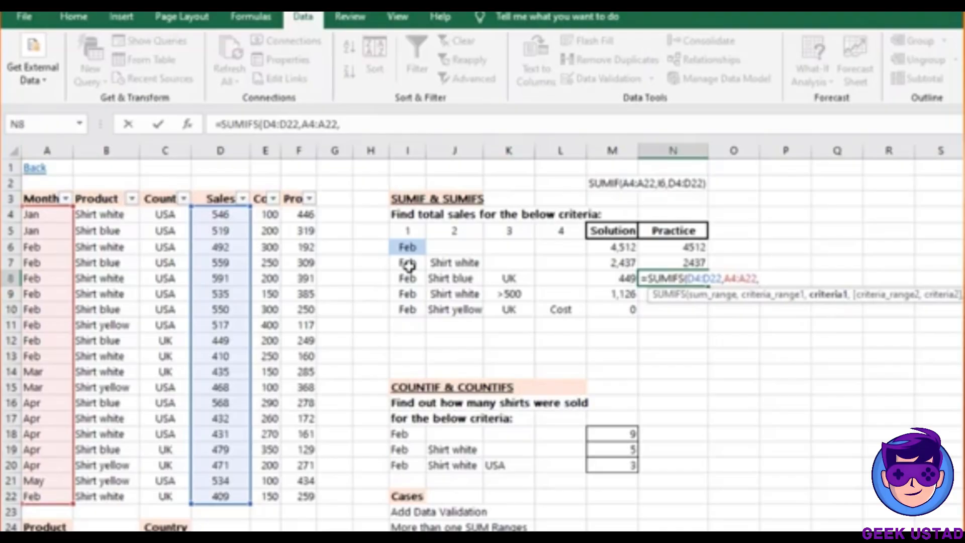
{"action": "left_click", "coordinate": [404, 281]}
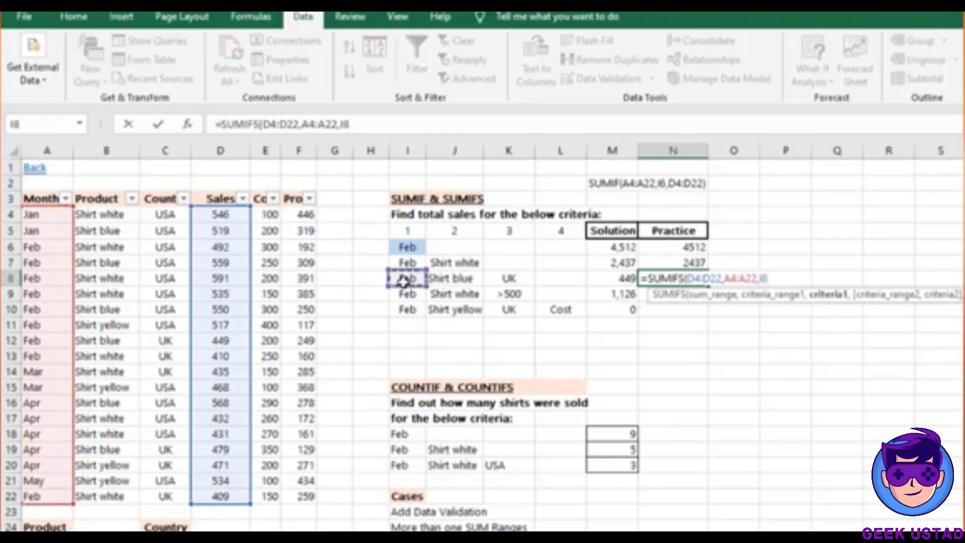
{"action": "type", "text": ","}
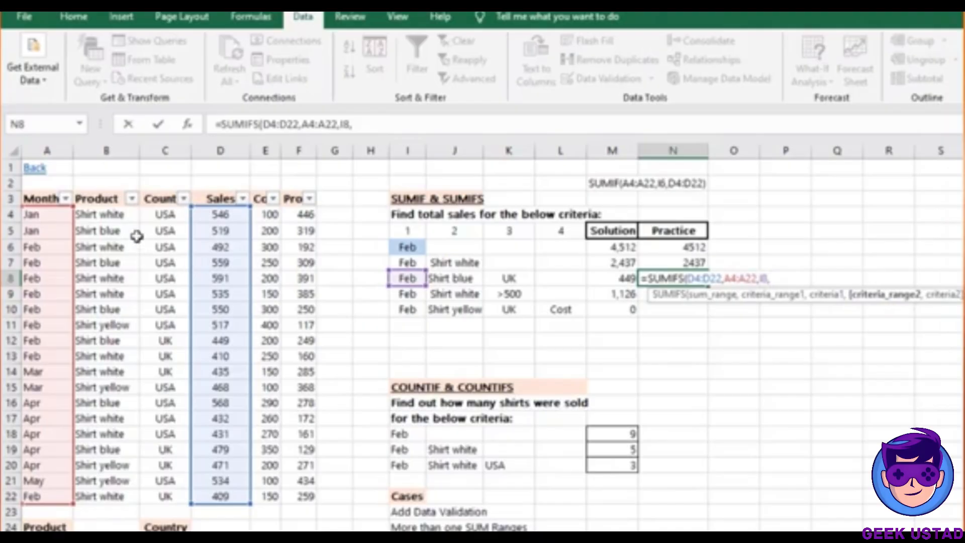
Add product B4:B22 = J8 and country C4:C22 = K8 criteria, giving 449
{"action": "left_click", "coordinate": [103, 216]}
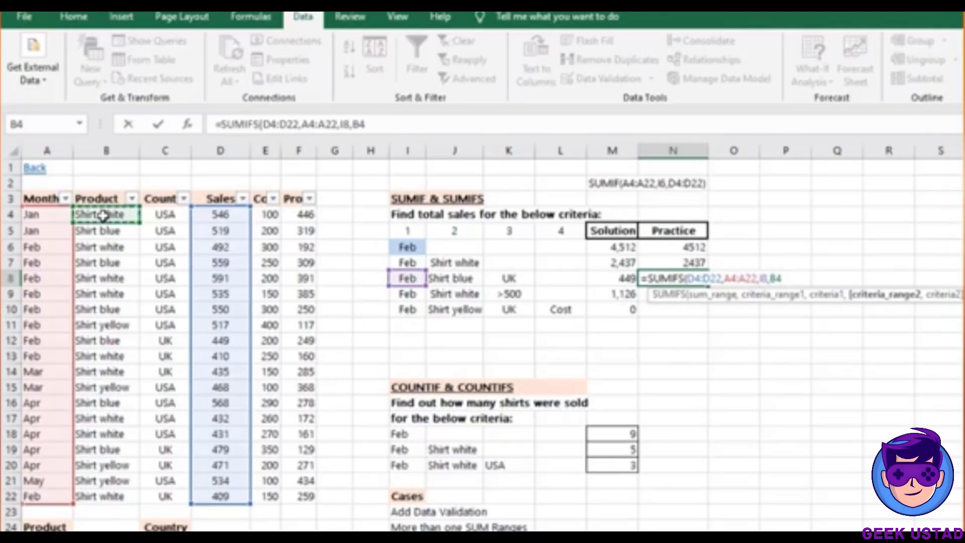
{"action": "key", "text": "ctrl+shift+Down"}
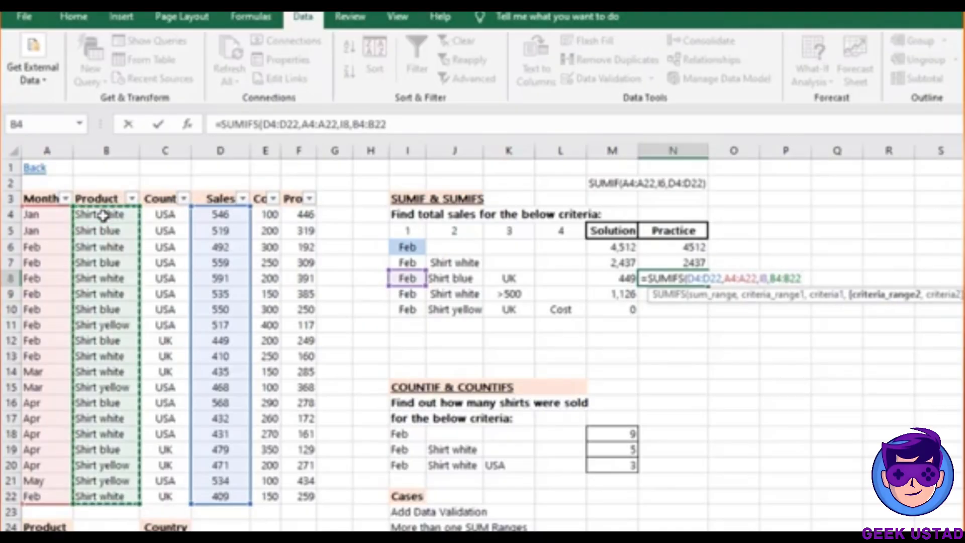
{"action": "type", "text": ","}
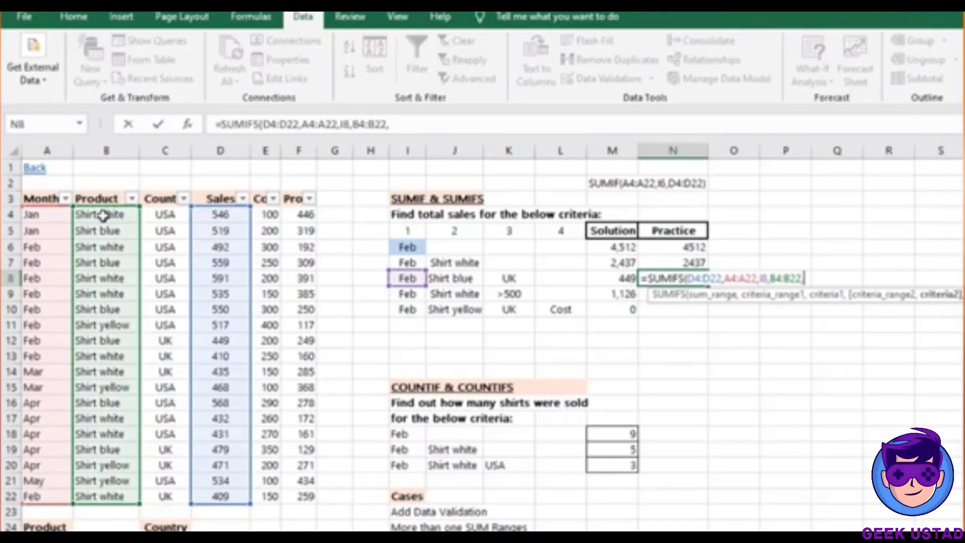
{"action": "left_click", "coordinate": [460, 281]}
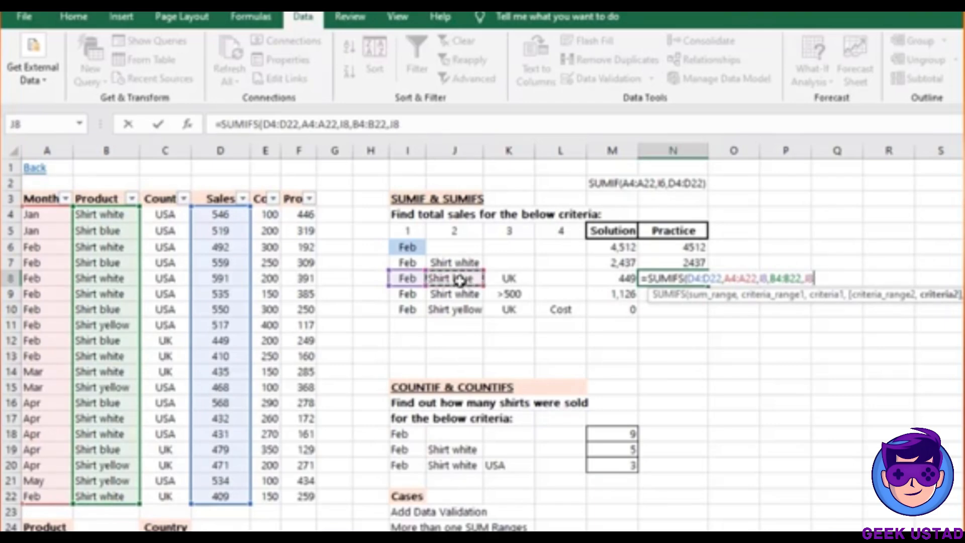
{"action": "type", "text": ","}
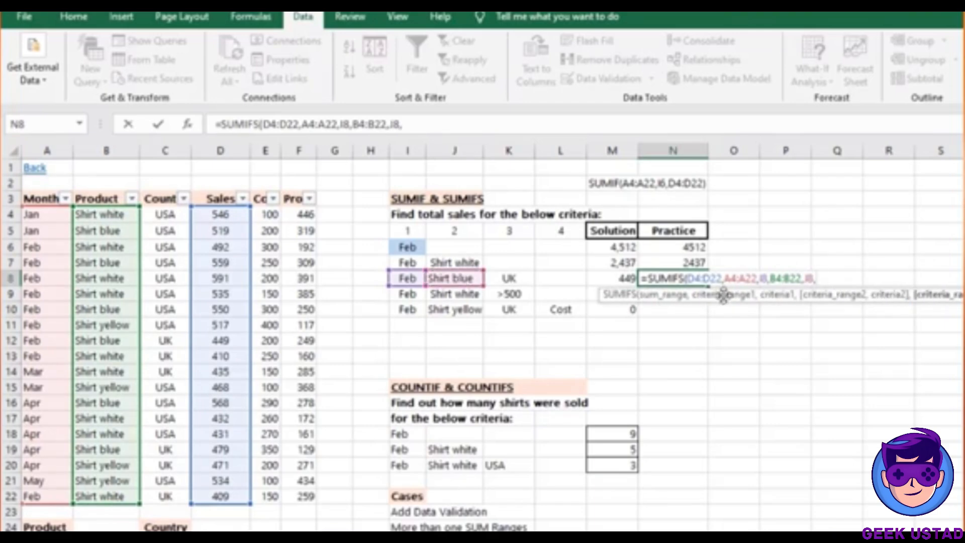
{"action": "left_click", "coordinate": [164, 216]}
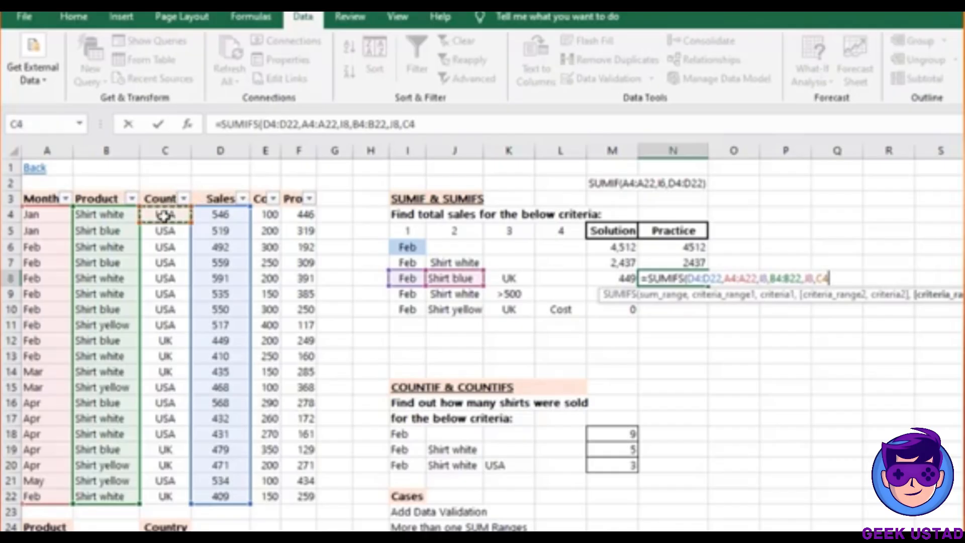
{"action": "key", "text": "ctrl+shift+Down"}
{"action": "type", "text": ","}
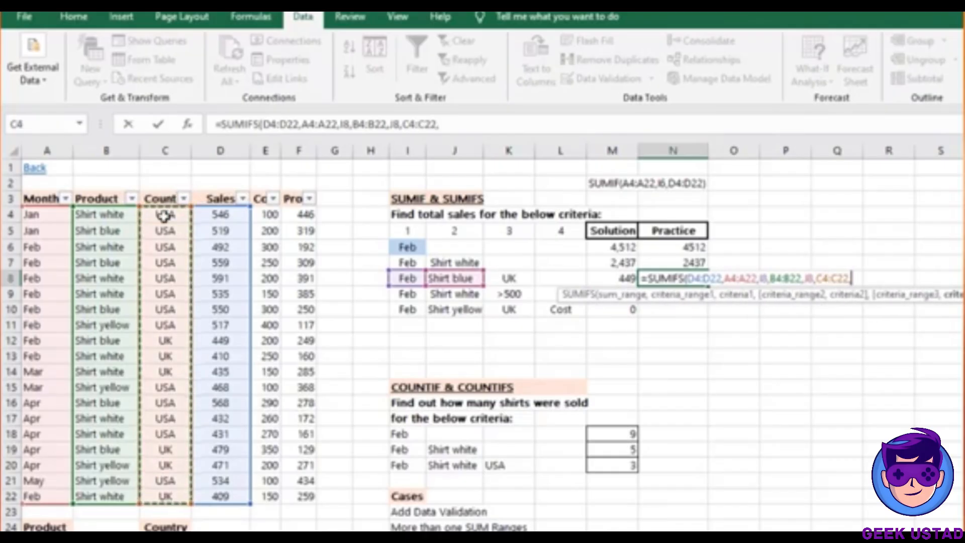
{"action": "left_click", "coordinate": [504, 277]}
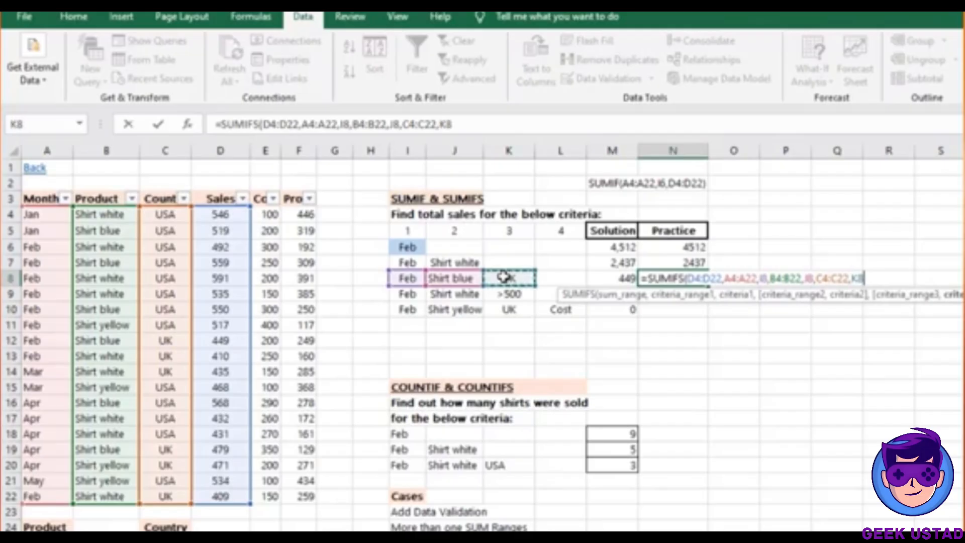
{"action": "type", "text": ")"}
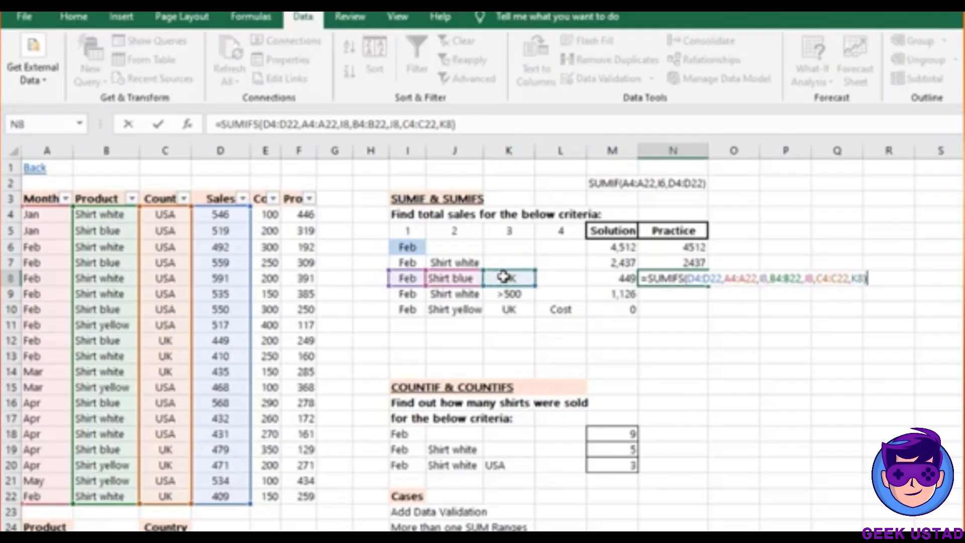
{"action": "key", "text": "Return"}
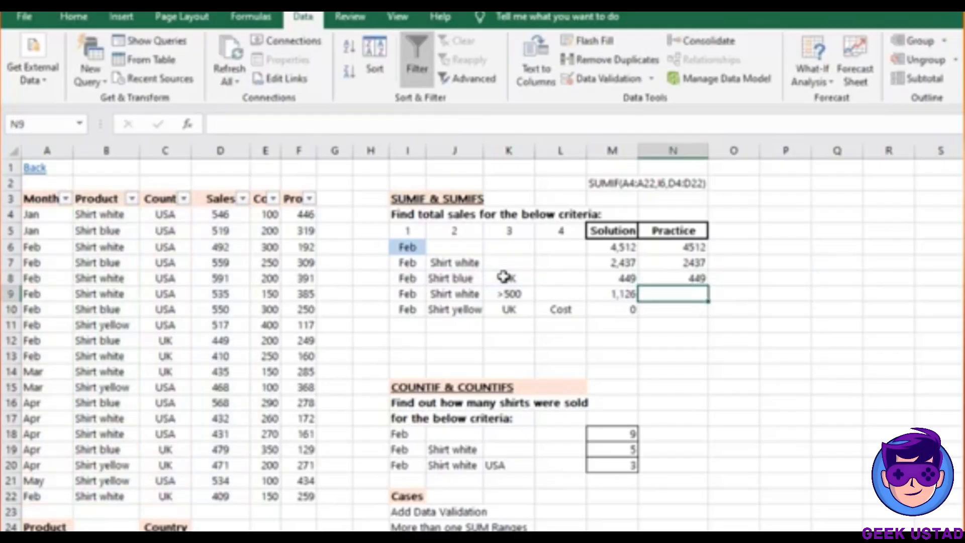
Check N8's 449 result and the 1,126 solution in M9, then move to N9
{"action": "left_click", "coordinate": [673, 276]}
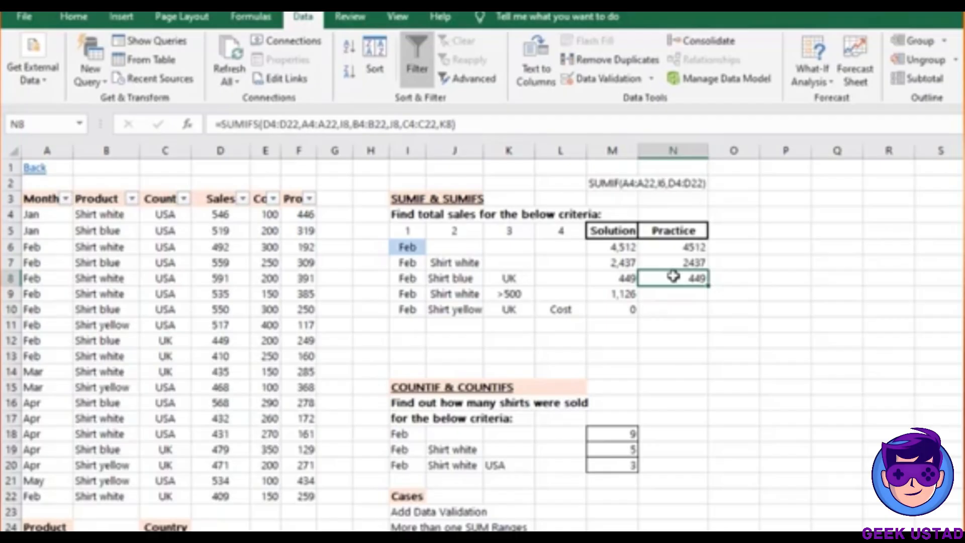
{"action": "key", "text": "Down"}
{"action": "key", "text": "Left"}
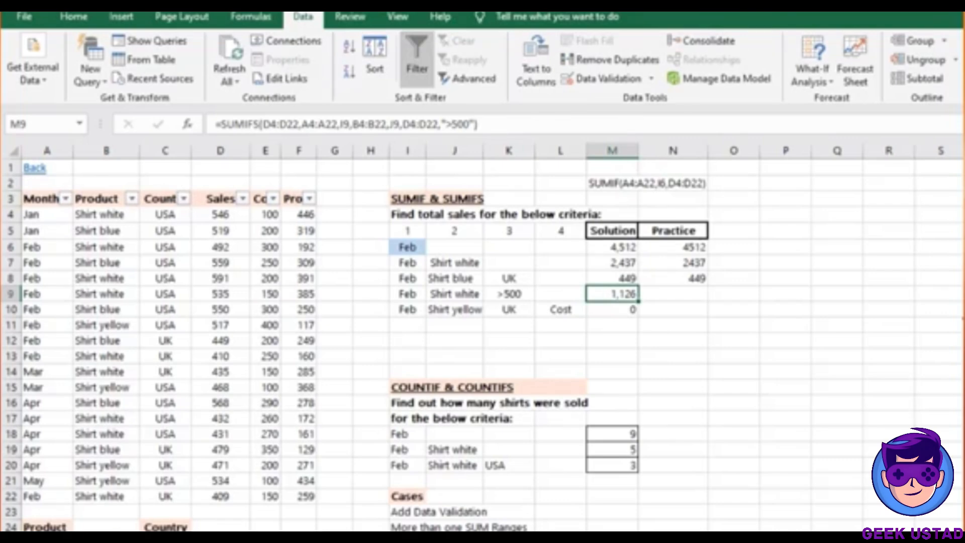
{"action": "left_click", "coordinate": [673, 296]}
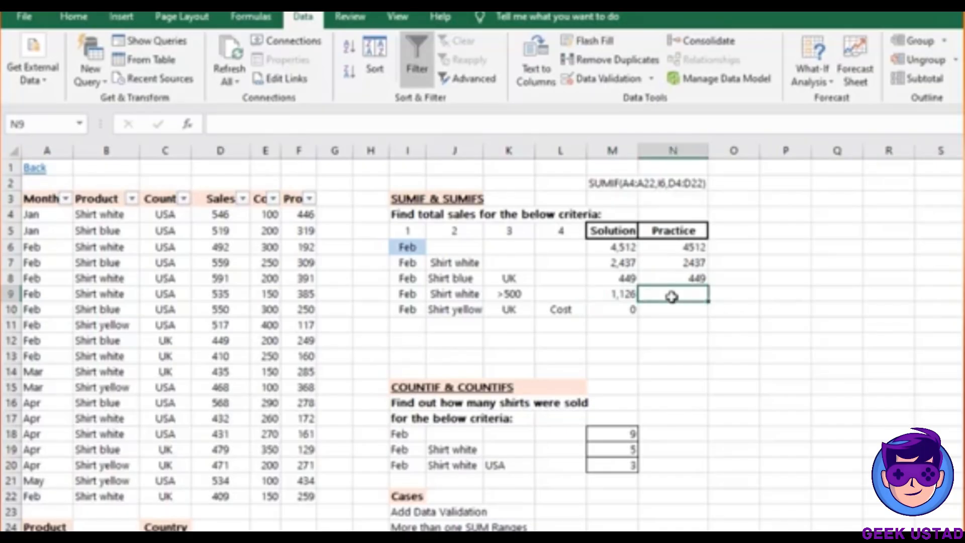
After a mistyped =SUMIS attempt, start N9's SUMIFS with ranges D4:D22 and A4:A22
{"action": "type", "text": "="}
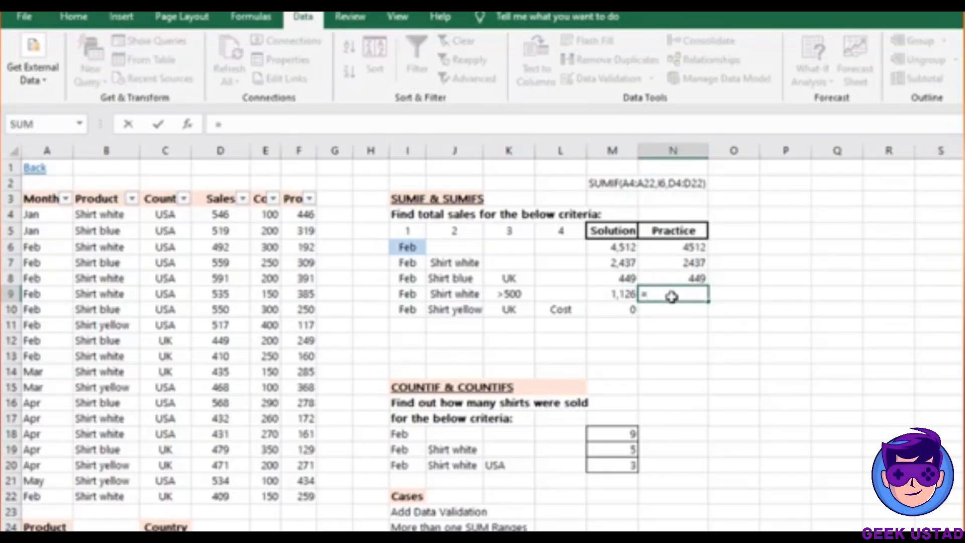
{"action": "type", "text": "SUMIS"}
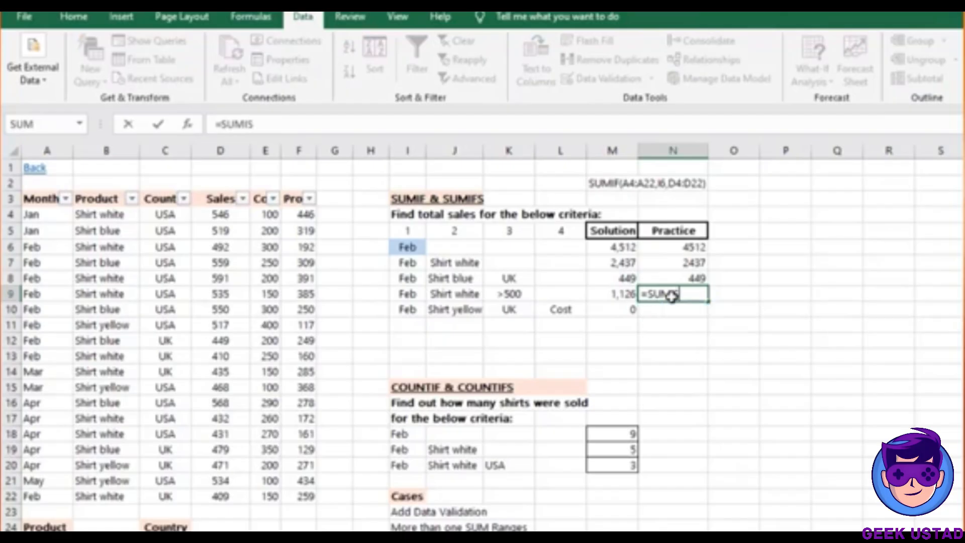
{"action": "key", "text": "Tab"}
{"action": "left_click", "coordinate": [674, 294]}
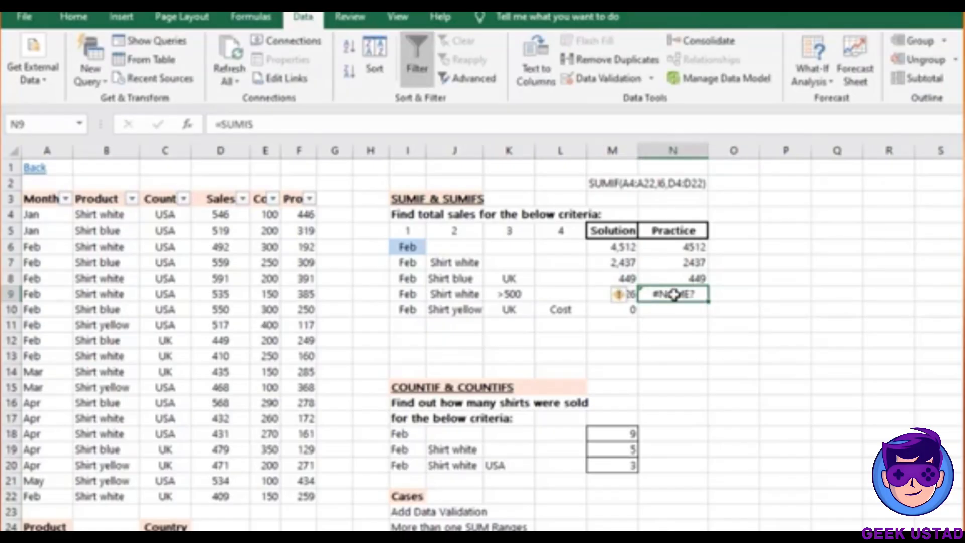
{"action": "type", "text": "=SUMIFS"}
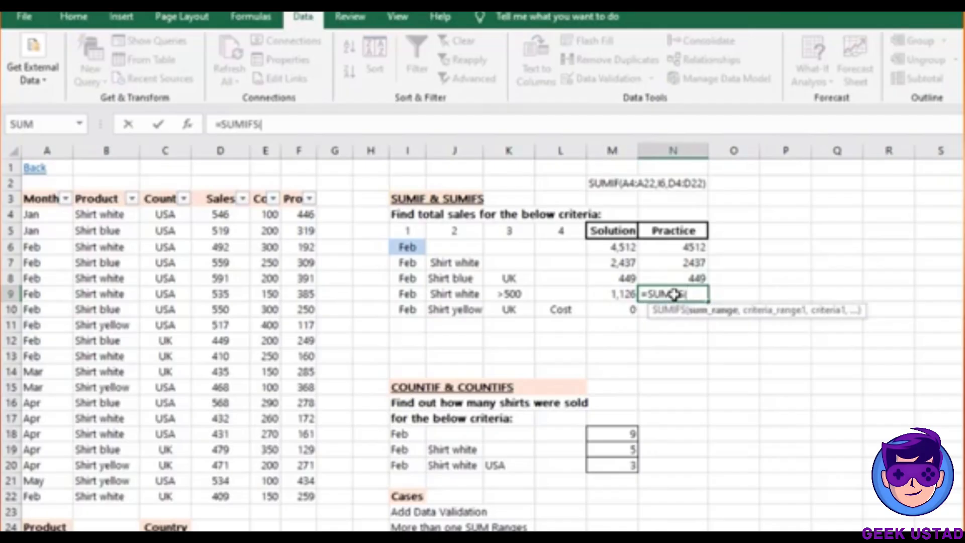
{"action": "type", "text": "("}
{"action": "left_click", "coordinate": [205, 214]}
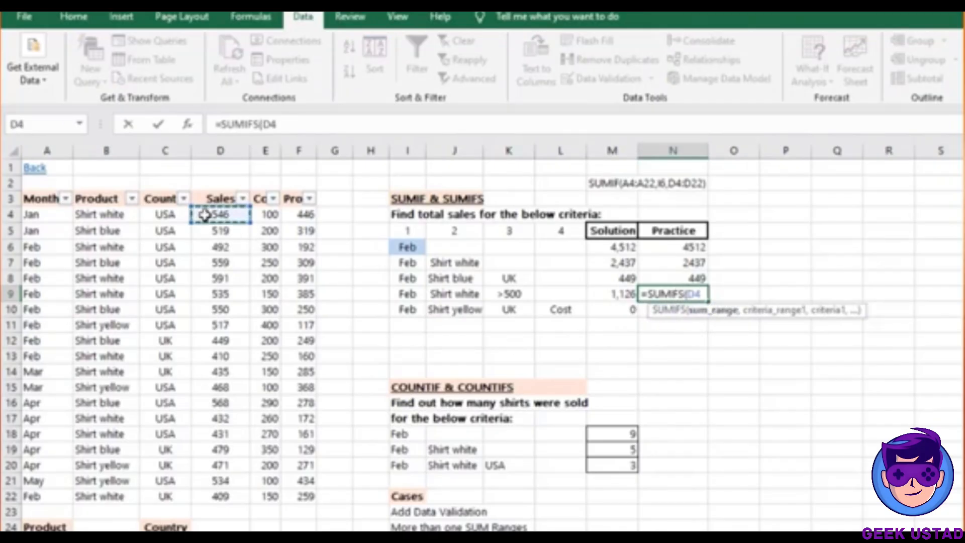
{"action": "key", "text": "ctrl+shift+Down"}
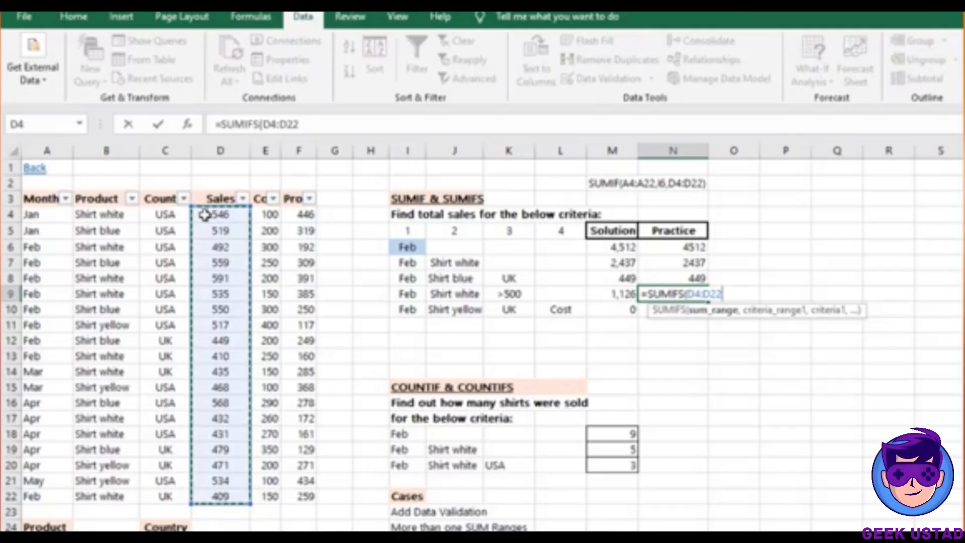
{"action": "type", "text": ","}
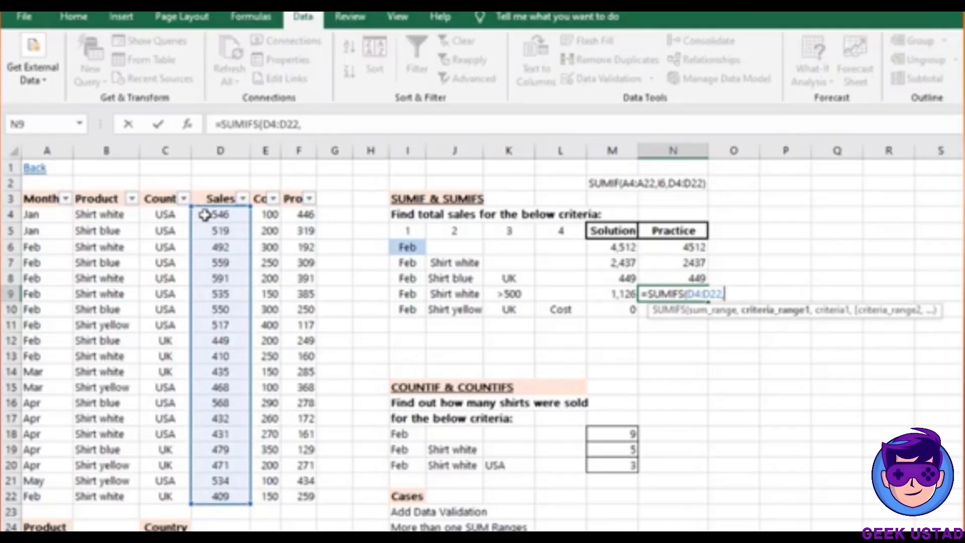
{"action": "left_click", "coordinate": [45, 216]}
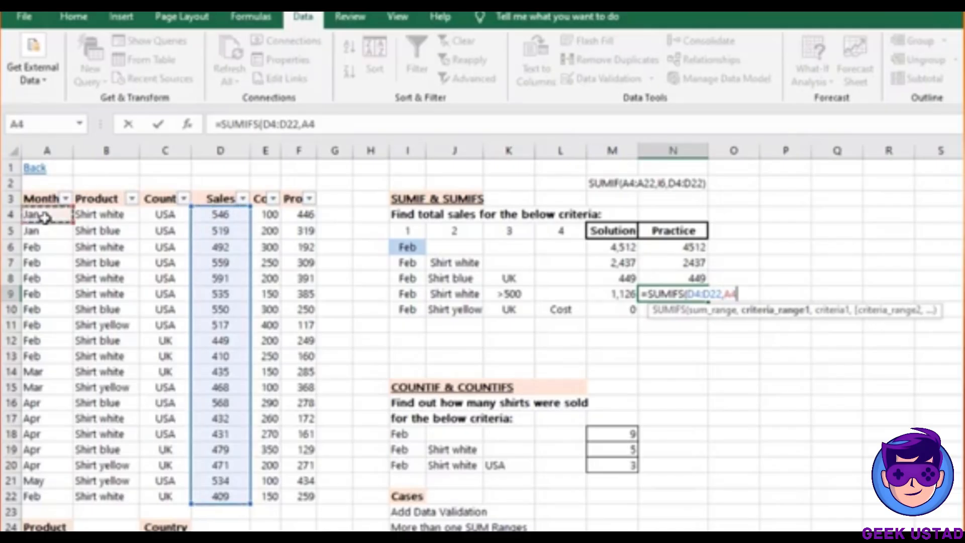
{"action": "key", "text": "ctrl+shift+Down"}
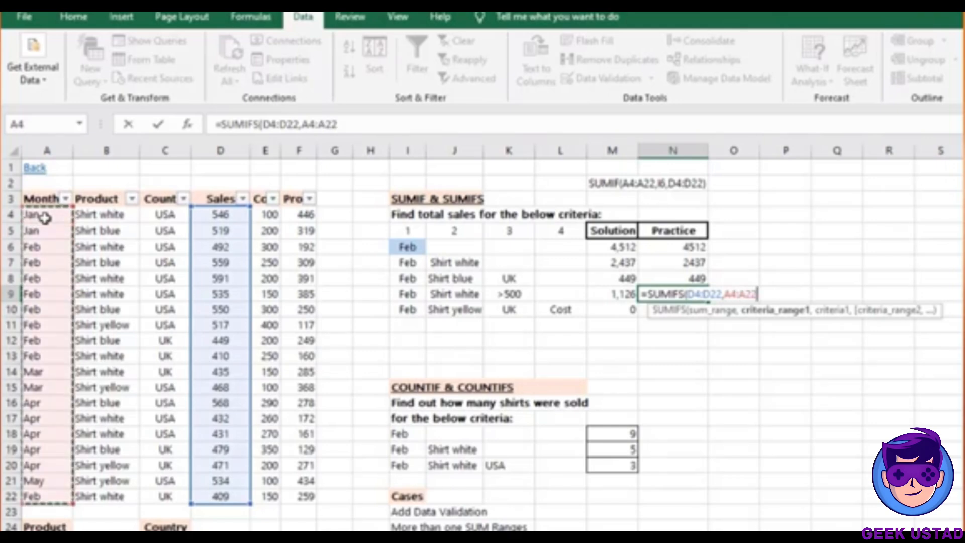
{"action": "type", "text": ","}
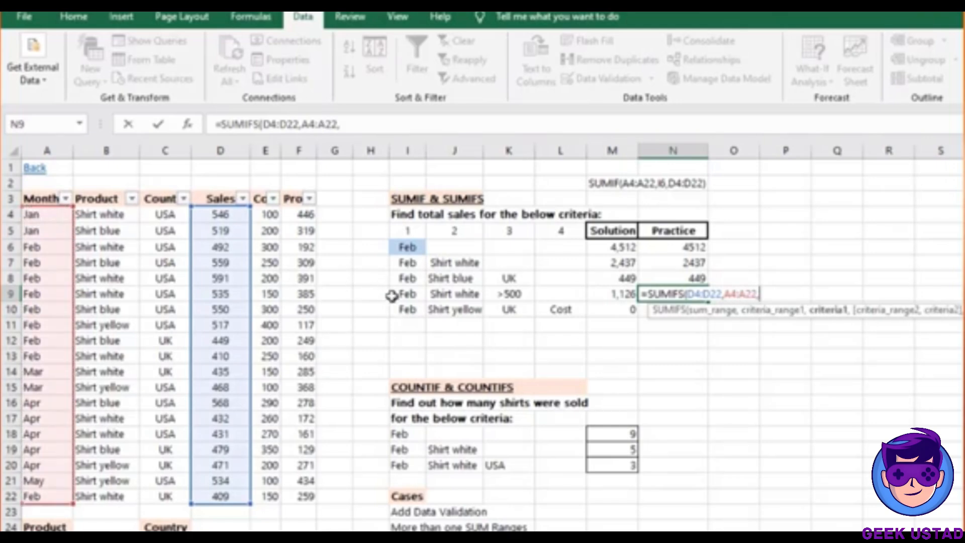
Add the Feb criterion I9, product range B4:B22 and Shirt white criterion J9
{"action": "left_click", "coordinate": [408, 295]}
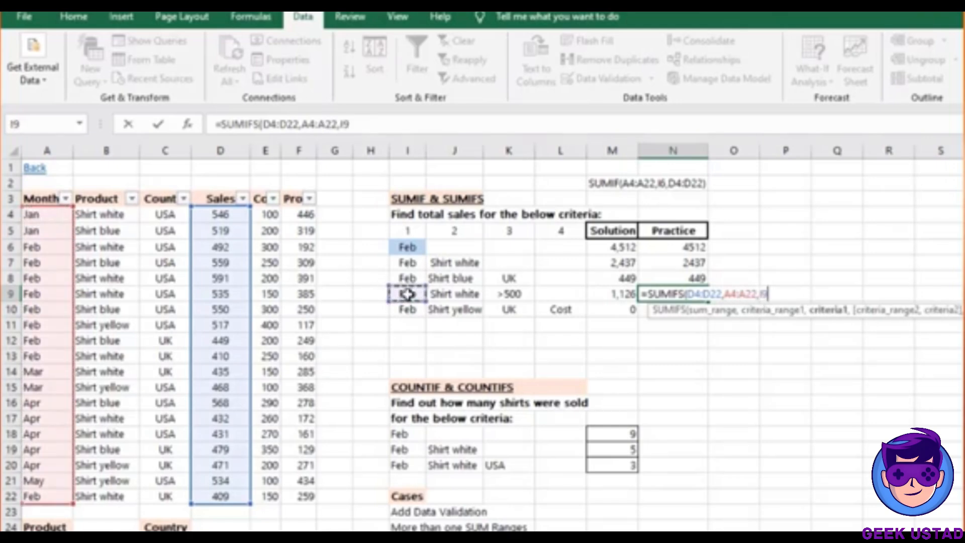
{"action": "type", "text": ","}
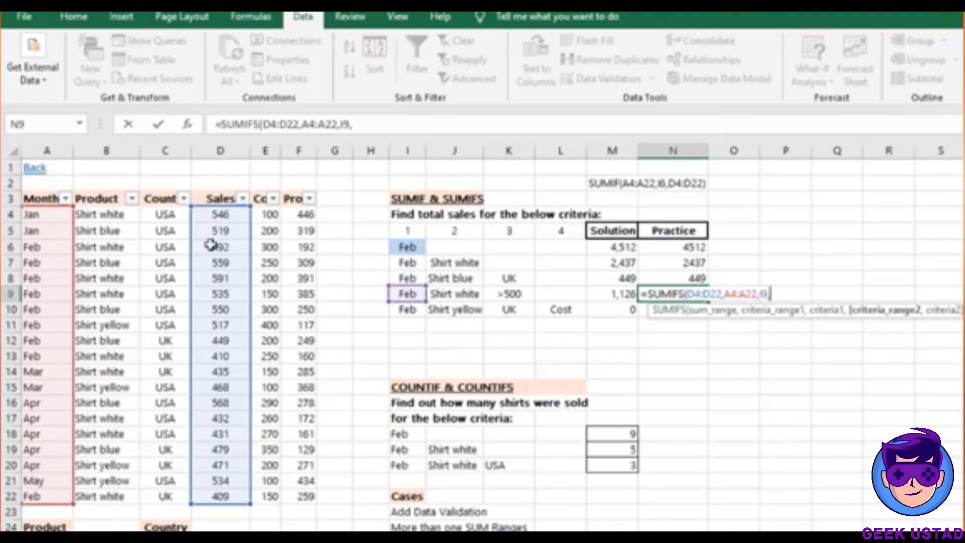
{"action": "left_click", "coordinate": [113, 216]}
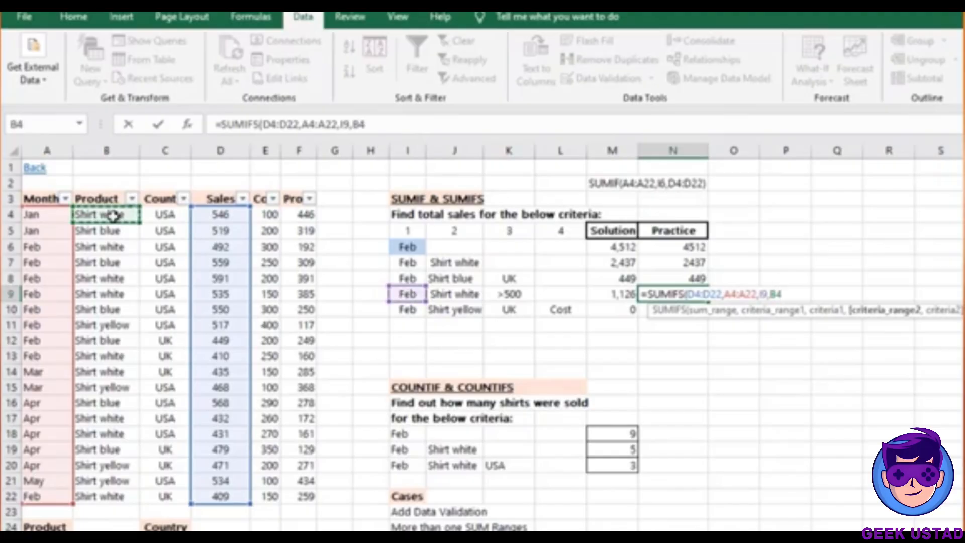
{"action": "key", "text": "ctrl+shift+Down"}
{"action": "type", "text": ","}
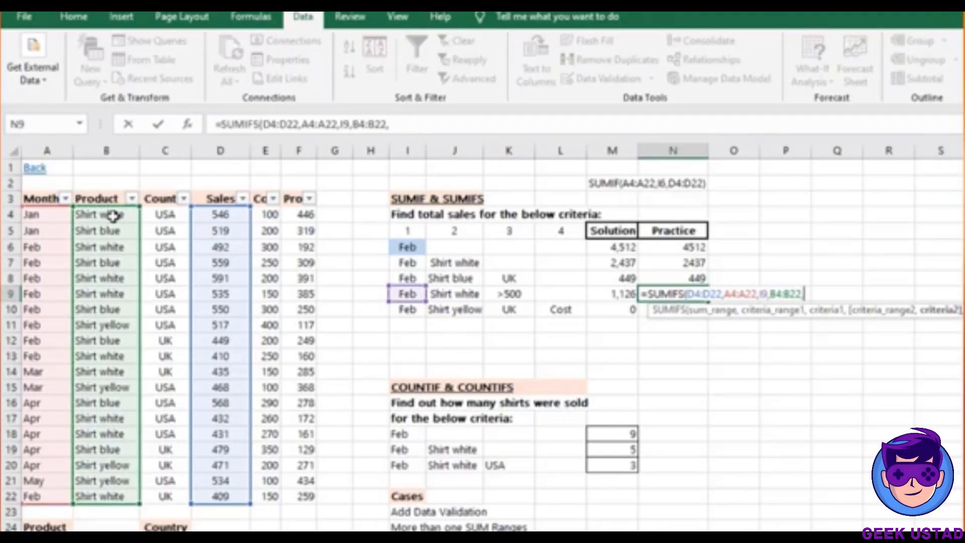
{"action": "left_click", "coordinate": [454, 295]}
{"action": "type", "text": ","}
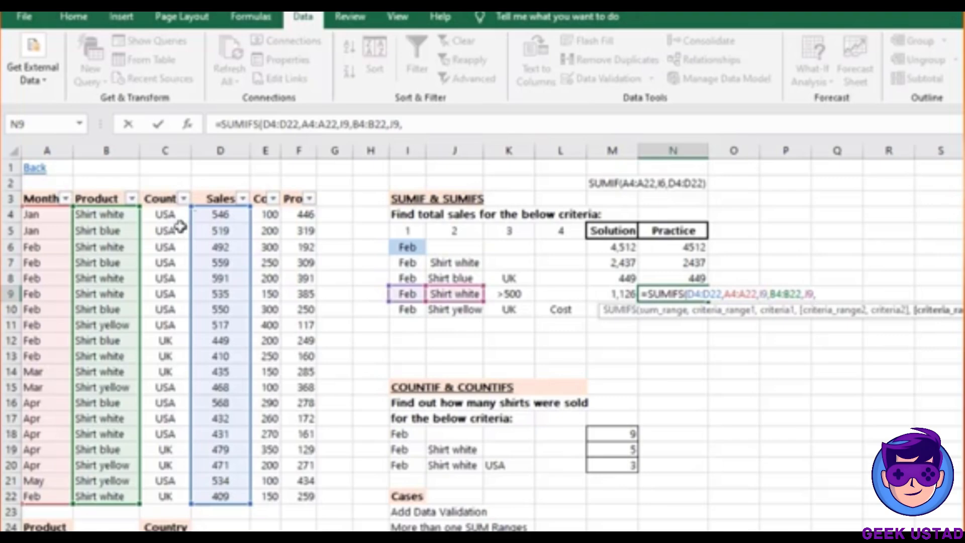
Finish N9's SUMIFS with D4:D22 and a ">500" criterion, returning 1126
{"action": "left_click", "coordinate": [208, 215]}
{"action": "key", "text": "ctrl+shift+Down"}
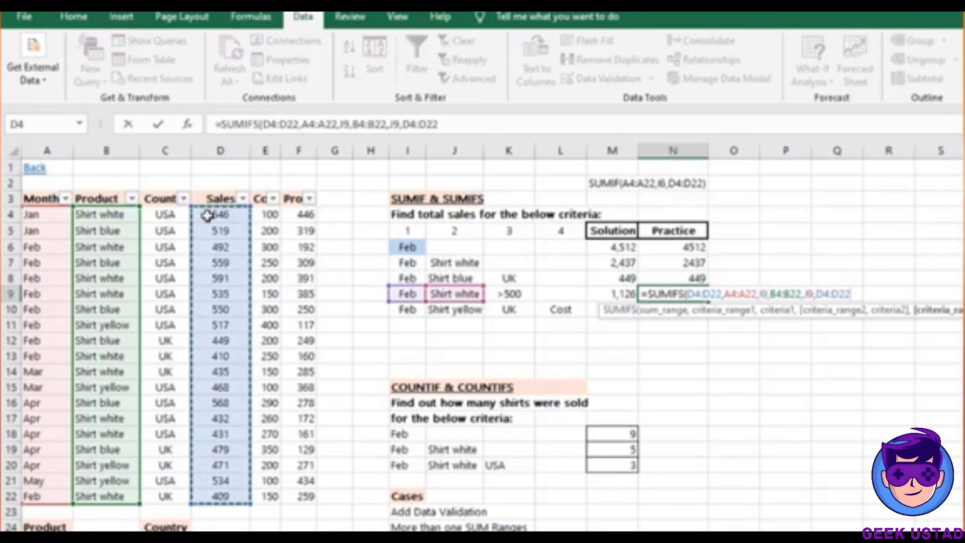
{"action": "type", "text": ","}
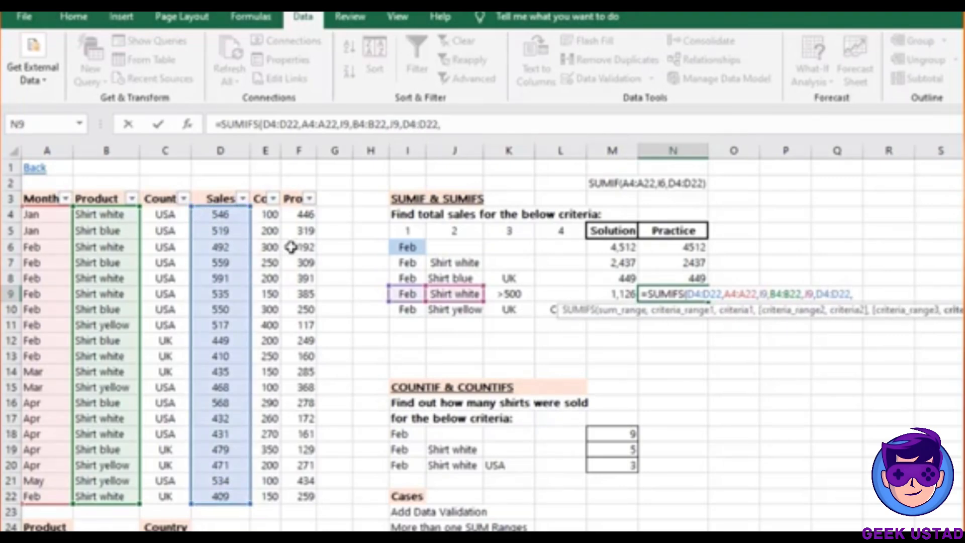
{"action": "left_click", "coordinate": [500, 295]}
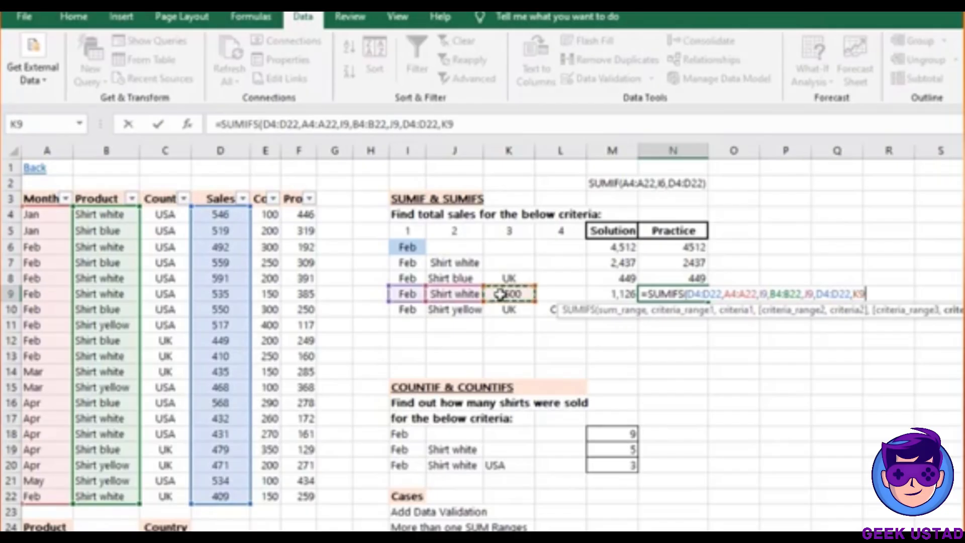
{"action": "left_click", "coordinate": [467, 117]}
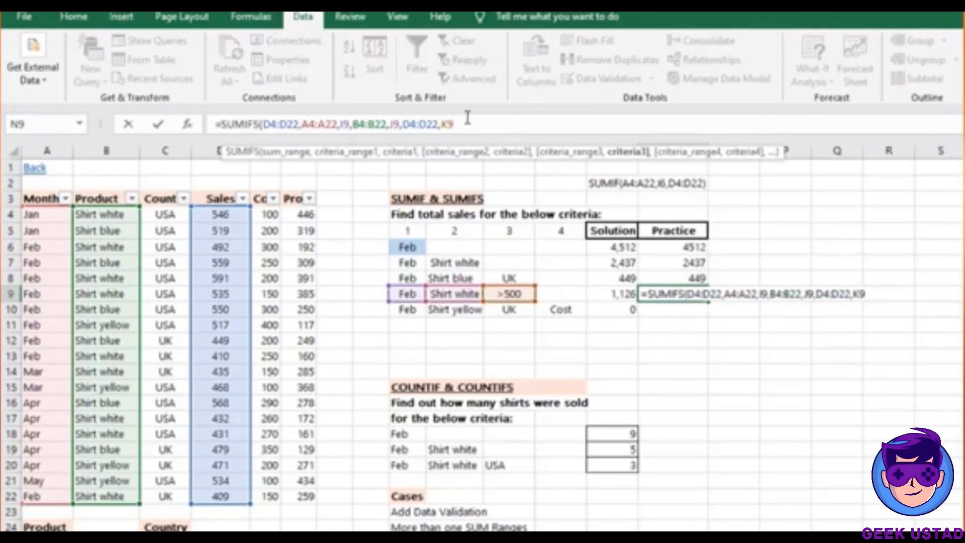
{"action": "key", "text": "BackSpace"}
{"action": "key", "text": "BackSpace"}
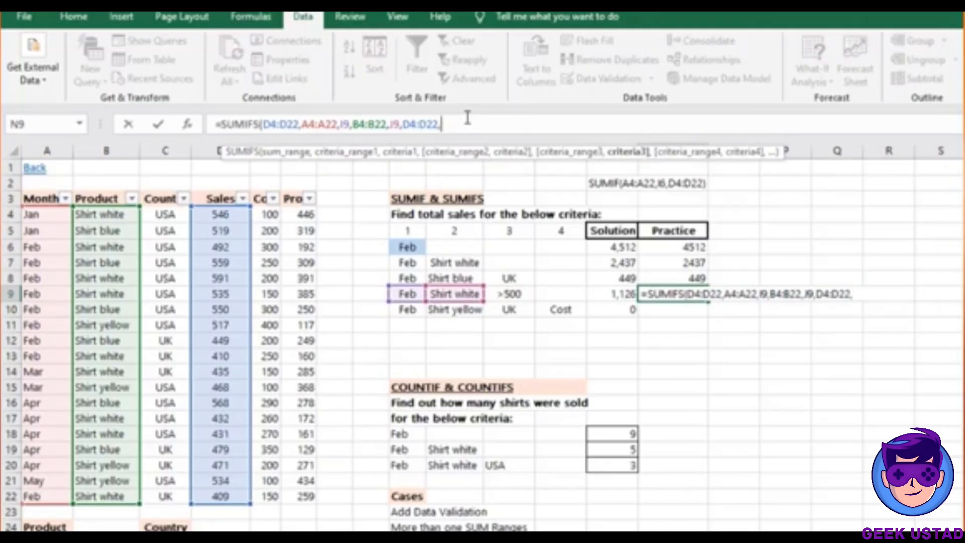
{"action": "type", "text": ">500"}
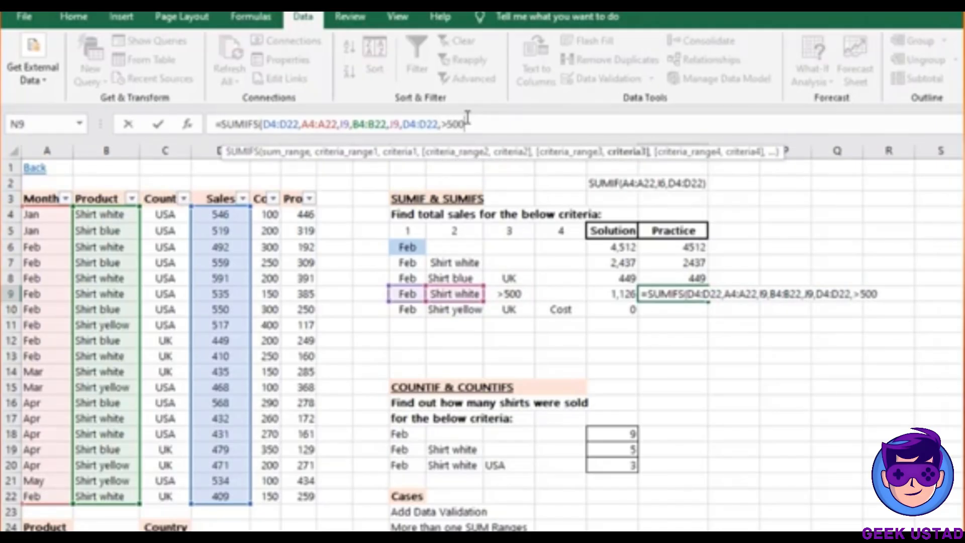
{"action": "type", "text": "\""}
{"action": "left_click", "coordinate": [446, 126]}
{"action": "type", "text": "\""}
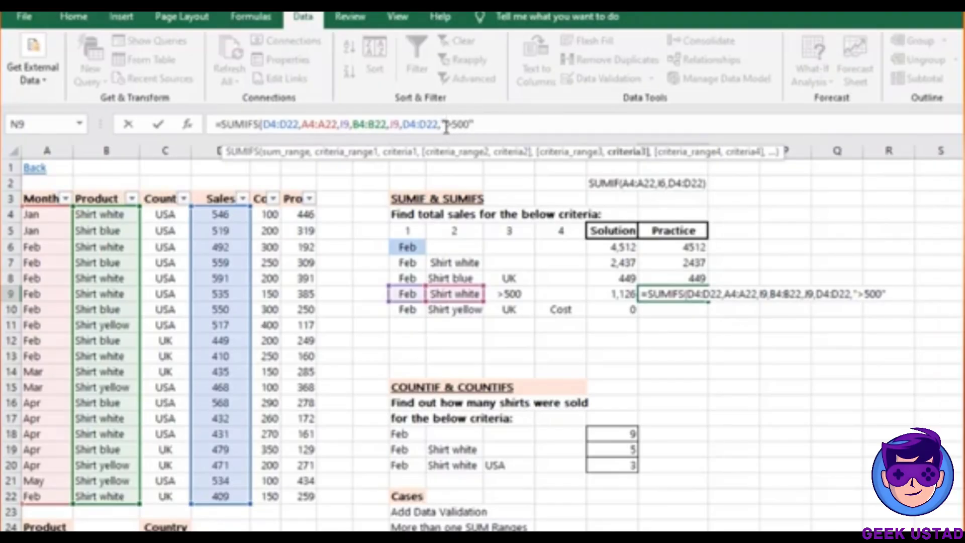
{"action": "left_click", "coordinate": [512, 122]}
{"action": "type", "text": ")"}
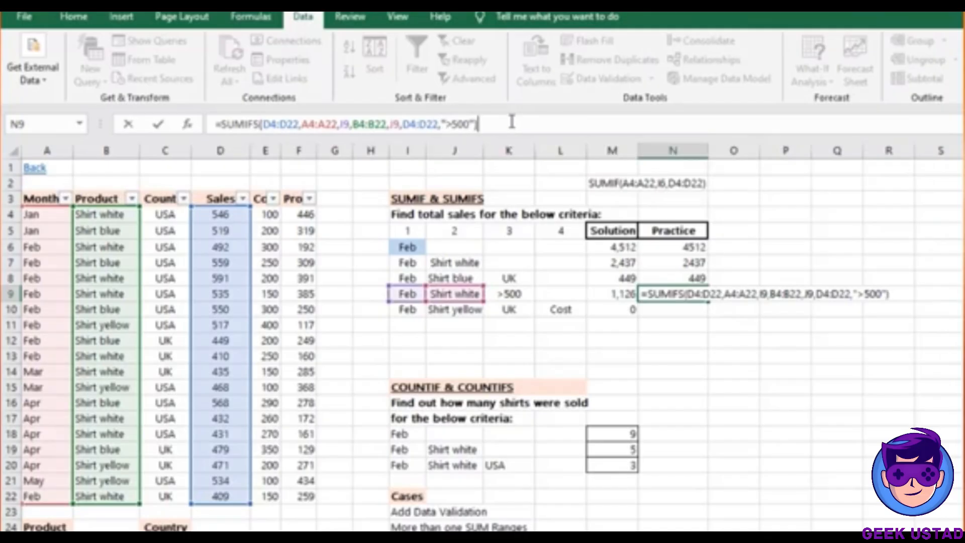
{"action": "key", "text": "Return"}
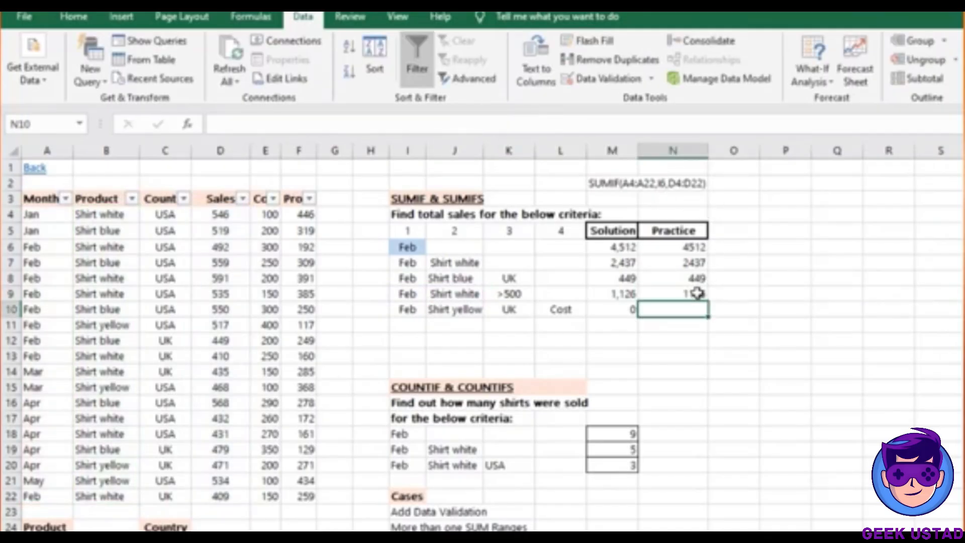
{"action": "left_click", "coordinate": [679, 293]}
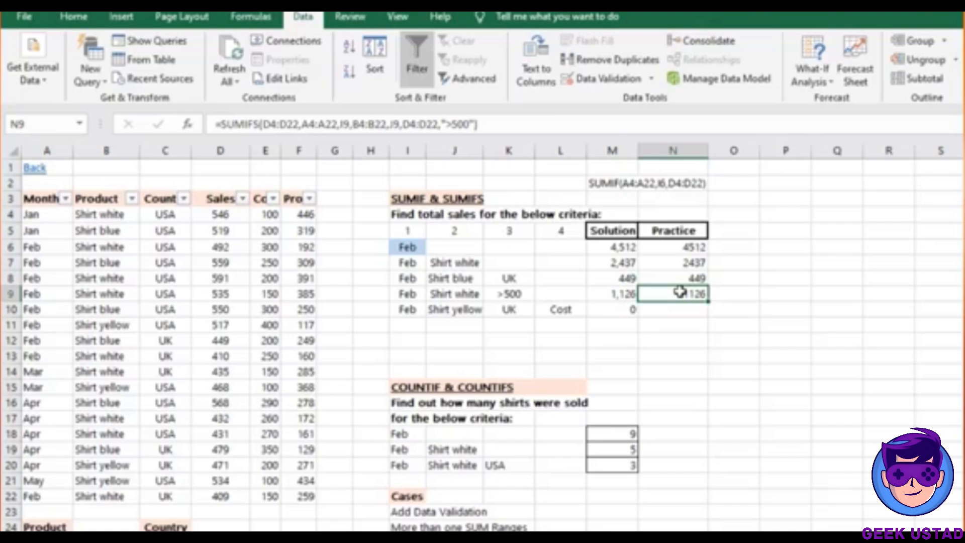
{"action": "left_click", "coordinate": [507, 295]}
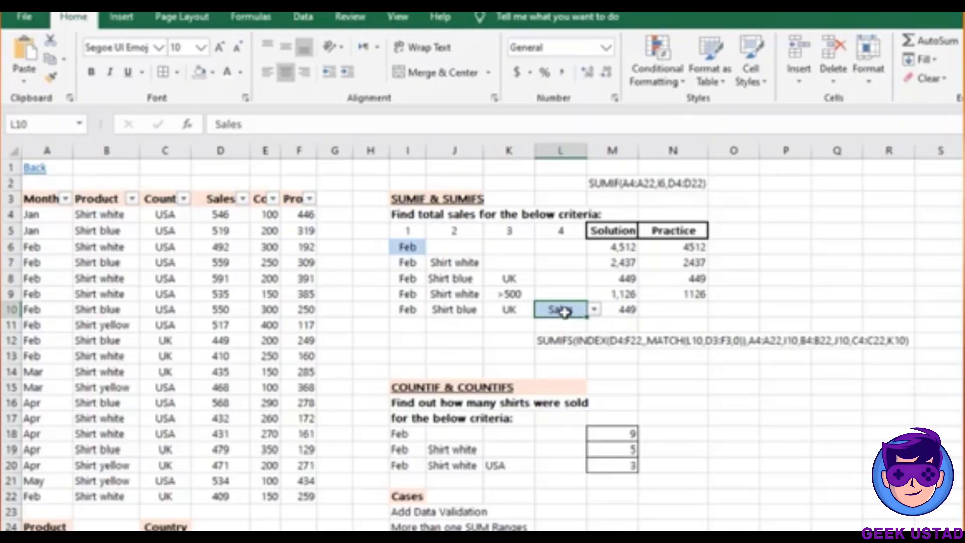
{"action": "left_click", "coordinate": [416, 312]}
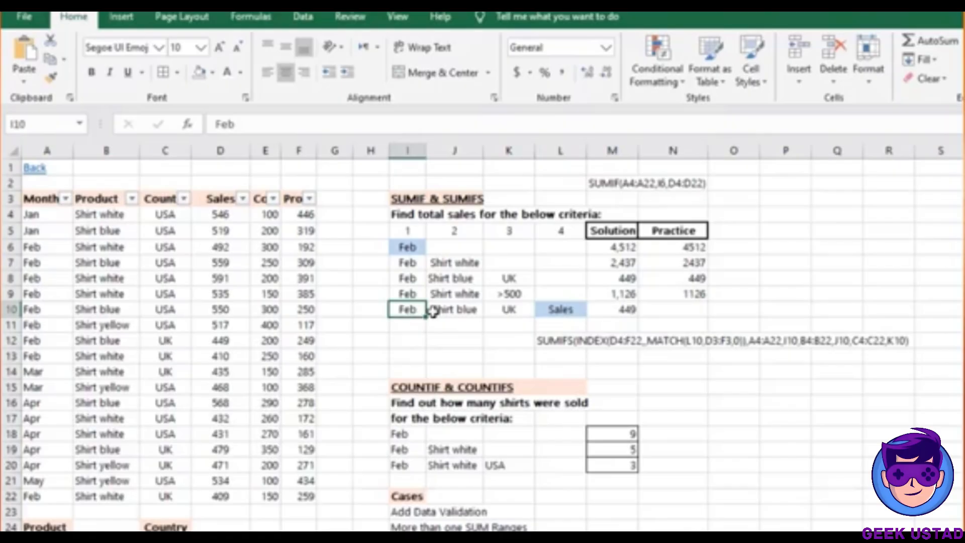
{"action": "left_click", "coordinate": [453, 310]}
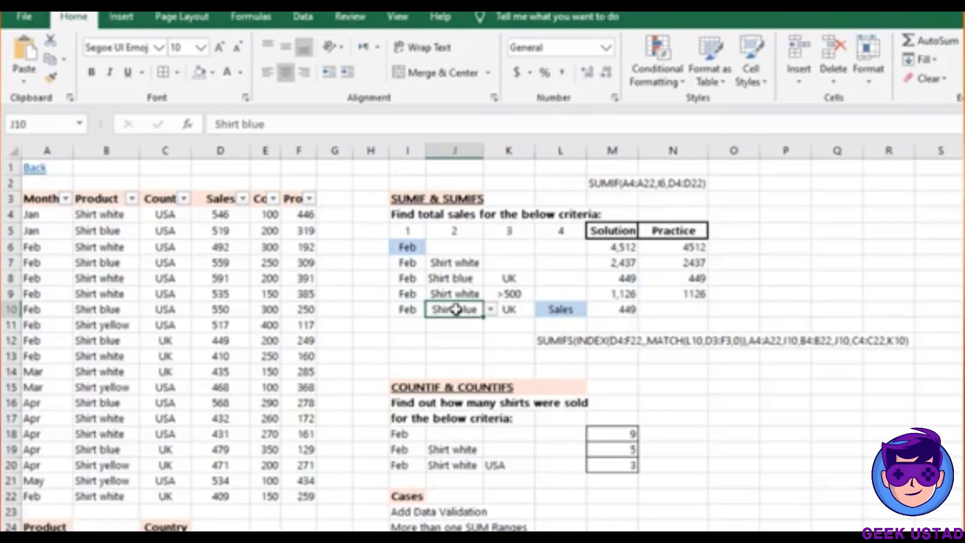
{"action": "left_click", "coordinate": [517, 310]}
{"action": "left_click", "coordinate": [574, 309]}
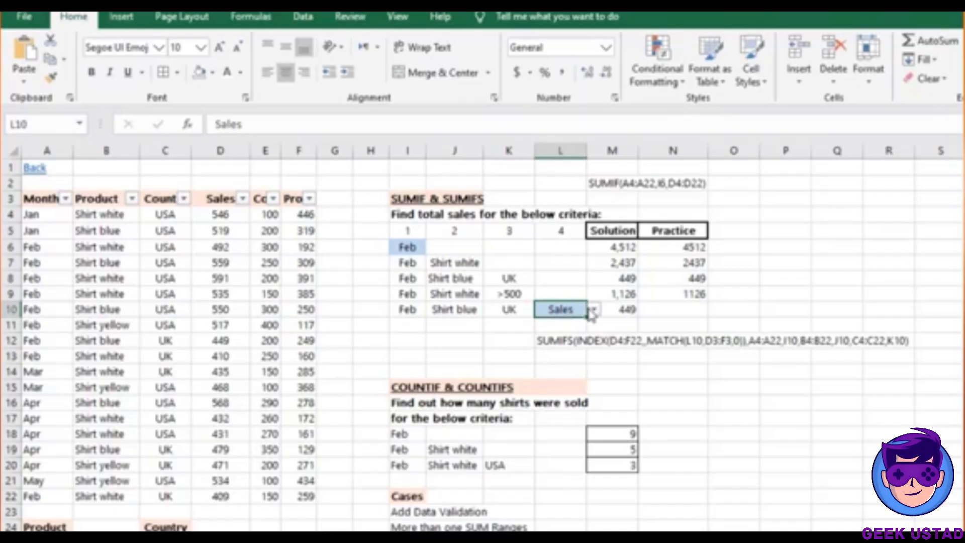
{"action": "left_click", "coordinate": [594, 310]}
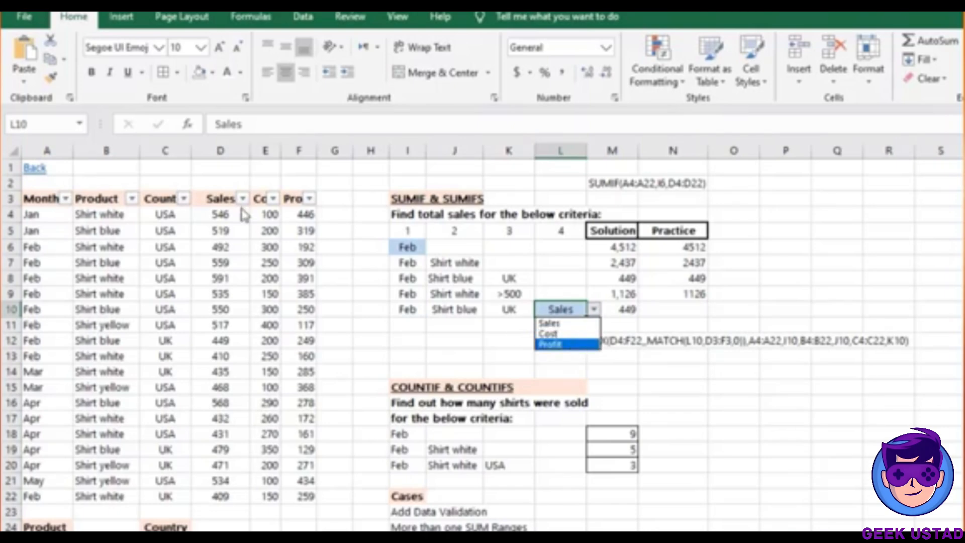
{"action": "key", "text": "Escape"}
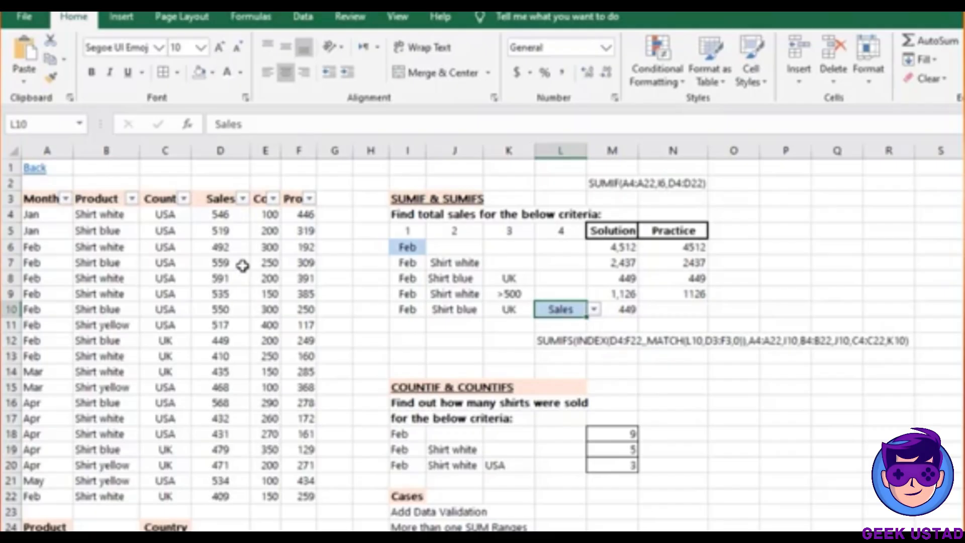
{"action": "left_click", "coordinate": [613, 307]}
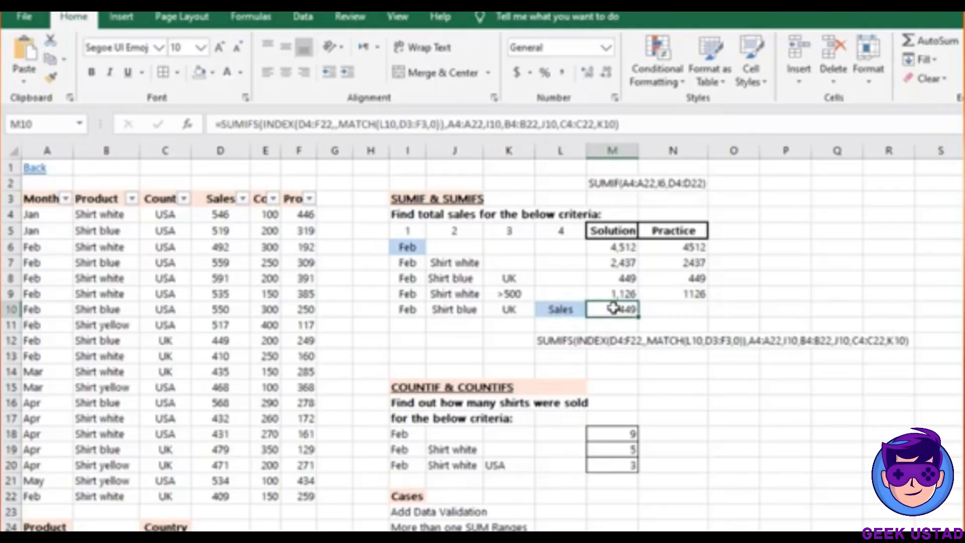
{"action": "left_click", "coordinate": [572, 309]}
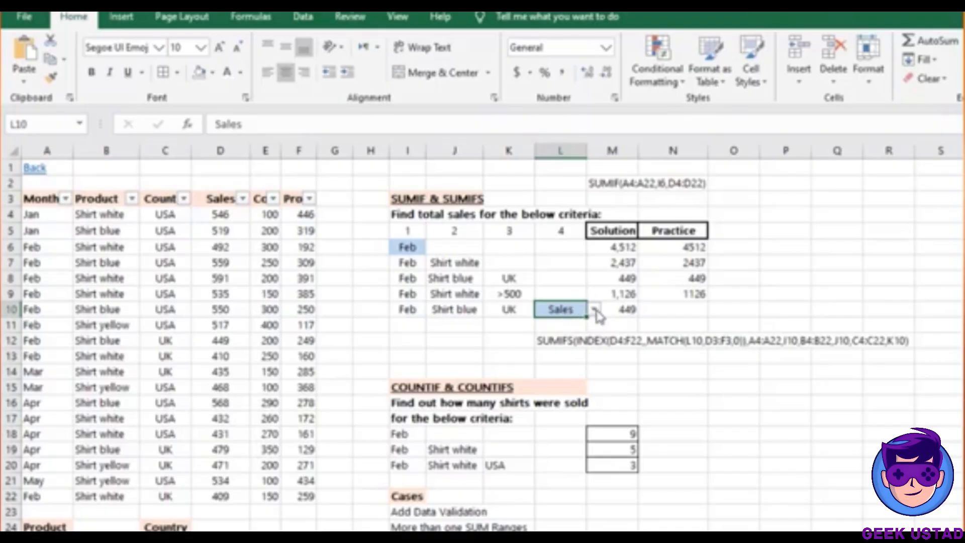
{"action": "left_click", "coordinate": [616, 309]}
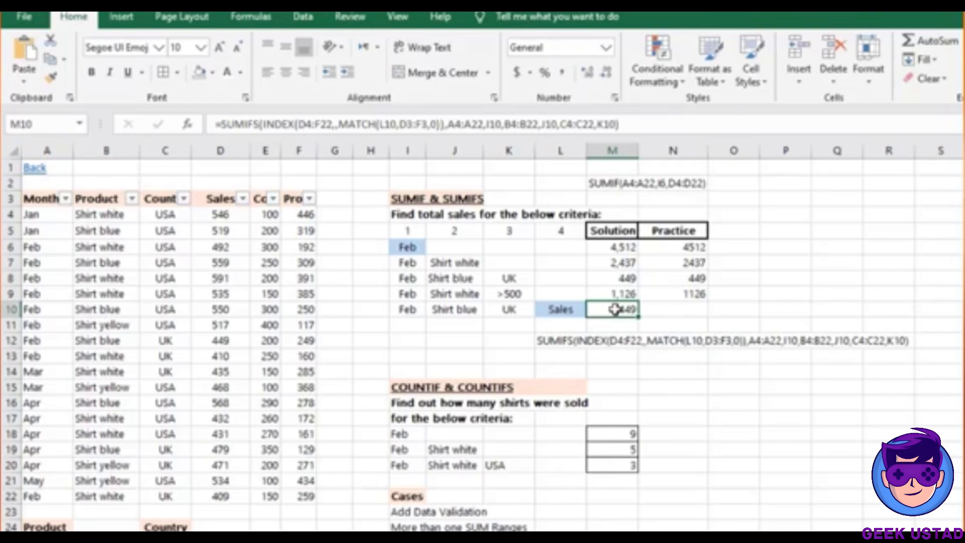
{"action": "left_click", "coordinate": [567, 310]}
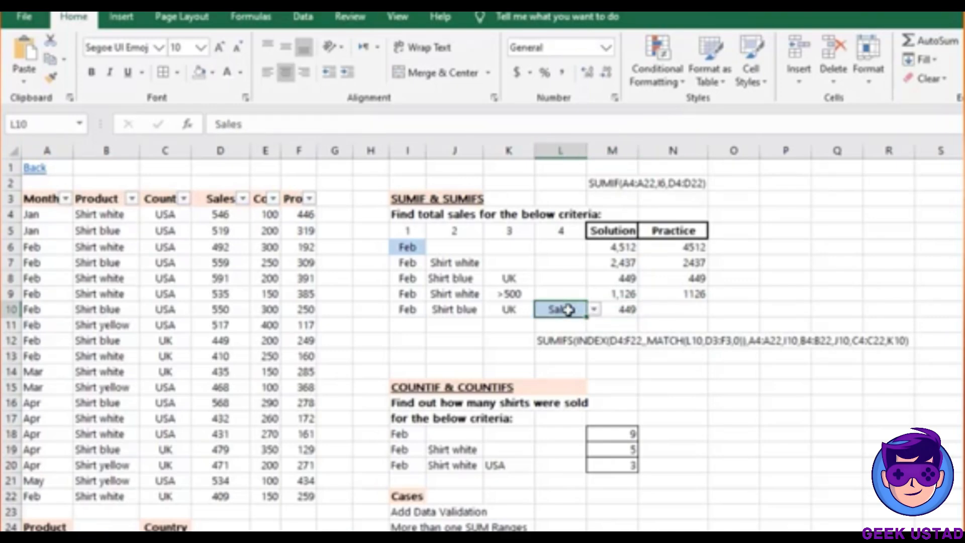
{"action": "left_click", "coordinate": [275, 234]}
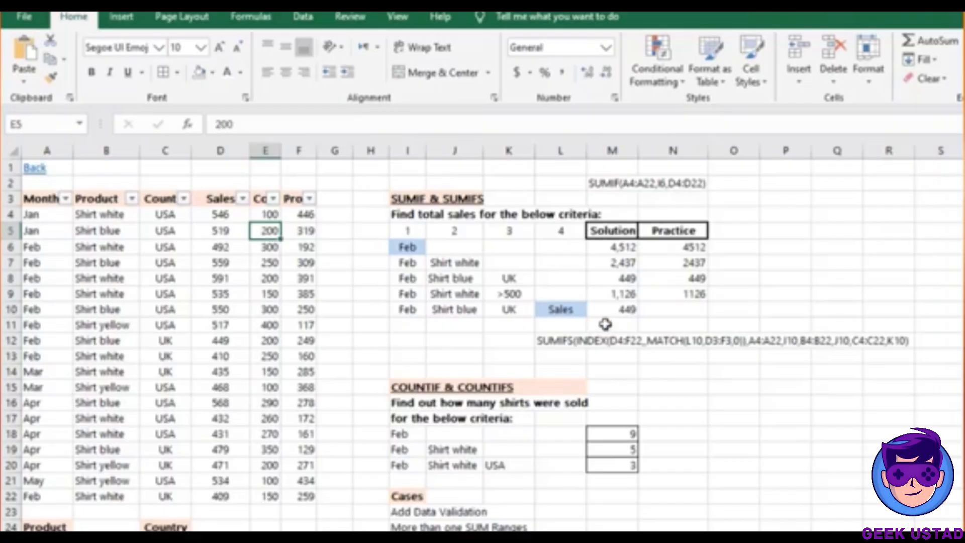
{"action": "left_click", "coordinate": [567, 312]}
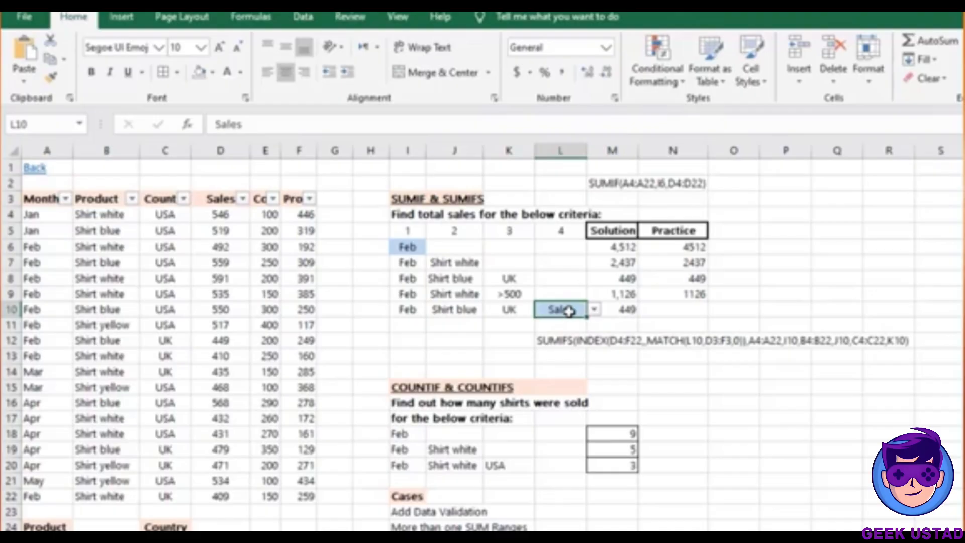
{"action": "left_click", "coordinate": [465, 310]}
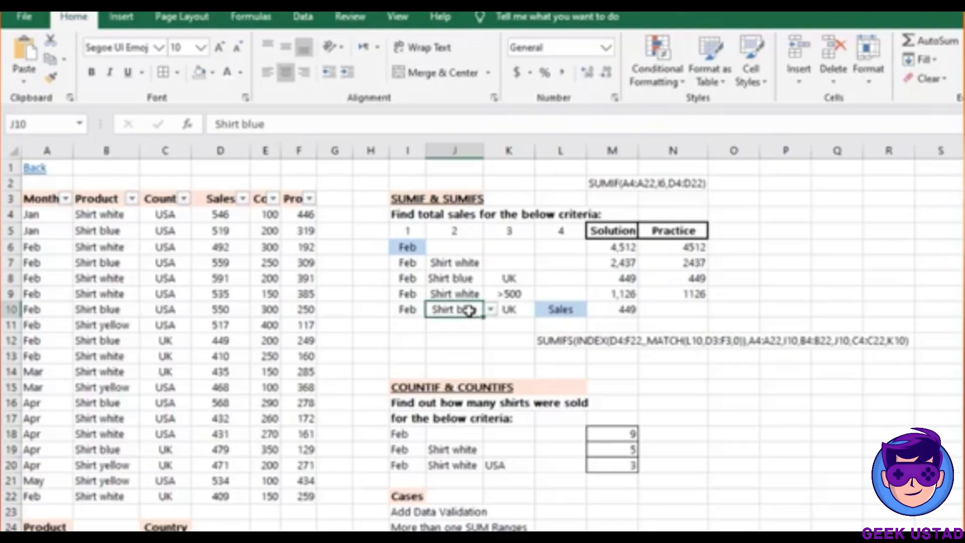
{"action": "left_click", "coordinate": [413, 311]}
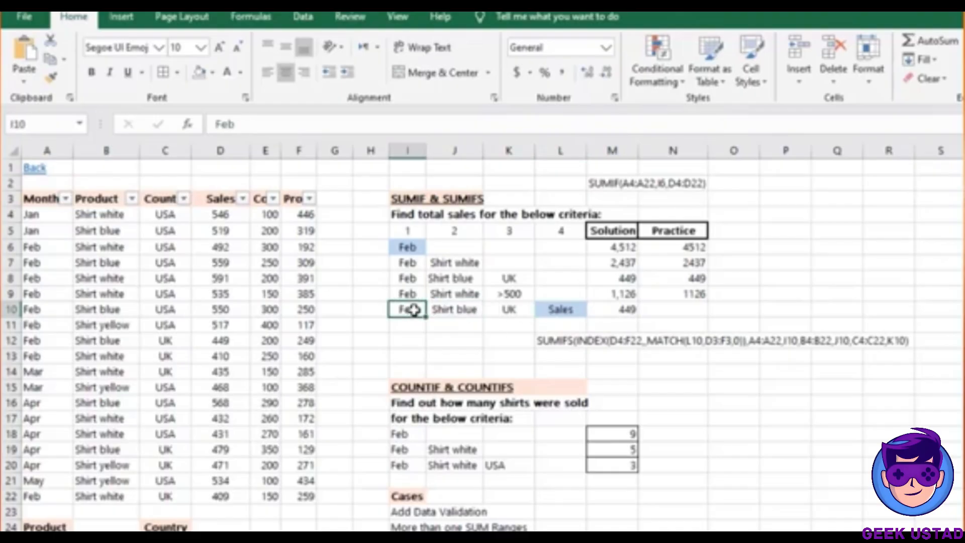
{"action": "left_click", "coordinate": [510, 311]}
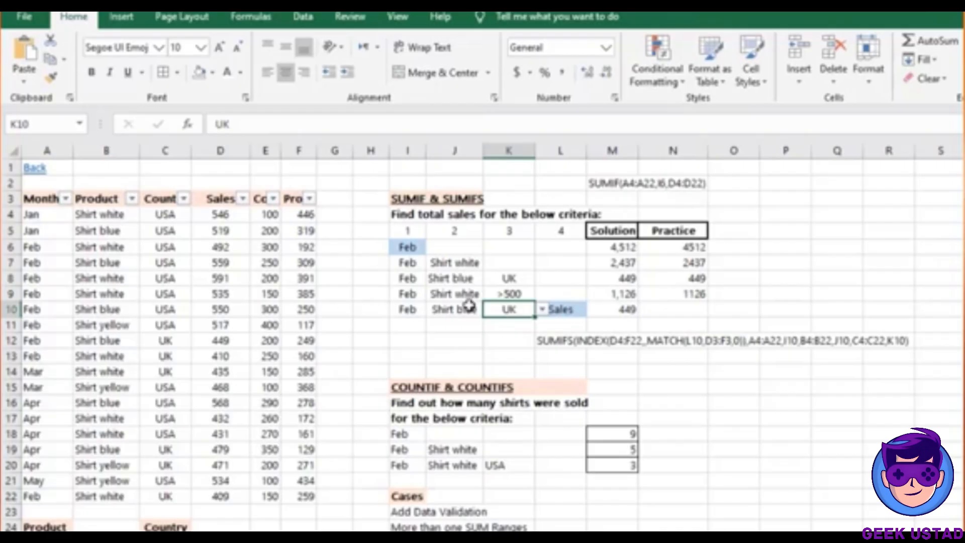
{"action": "left_click", "coordinate": [446, 309]}
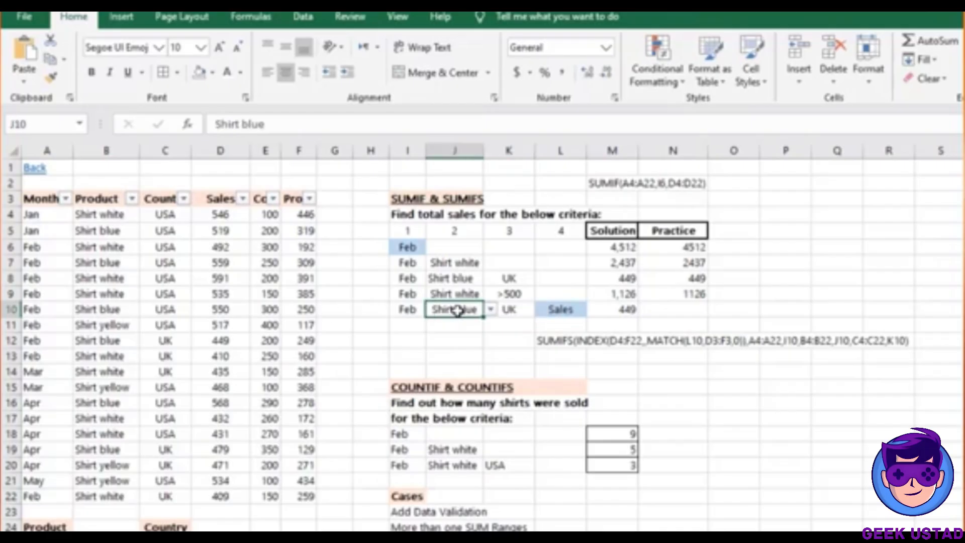
{"action": "left_click", "coordinate": [559, 312]}
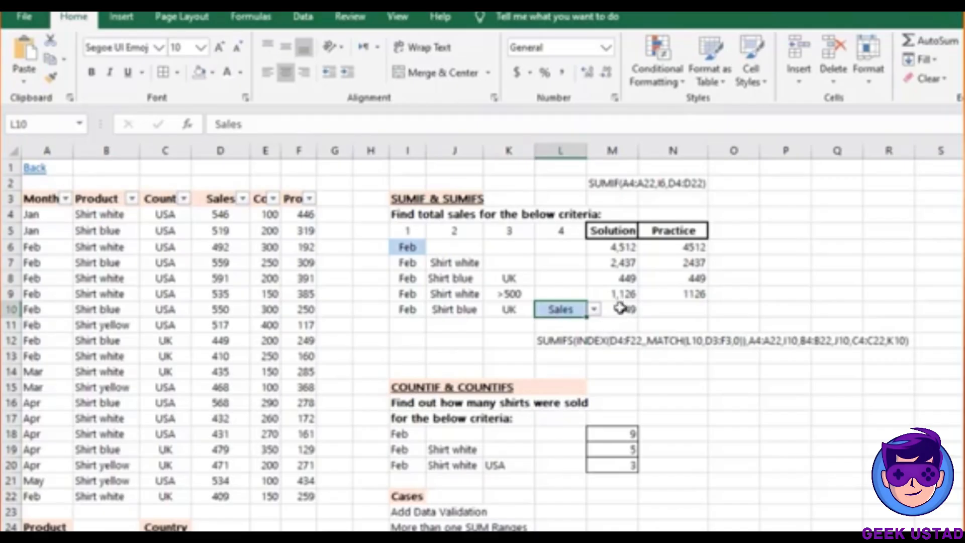
{"action": "left_click", "coordinate": [653, 308]}
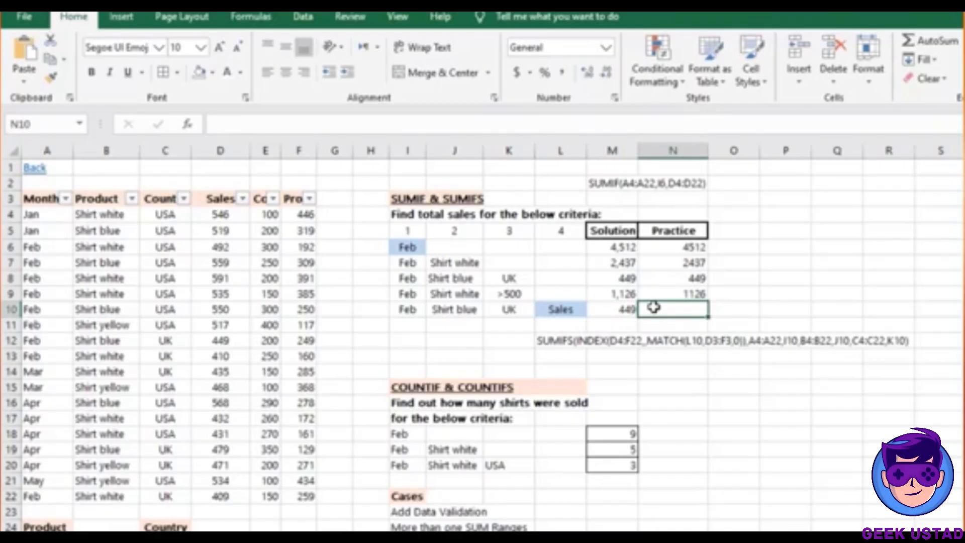
Type =SUMIFS(INDEX( in N10 and select D4:F22 as the INDEX array
{"action": "type", "text": "=SU"}
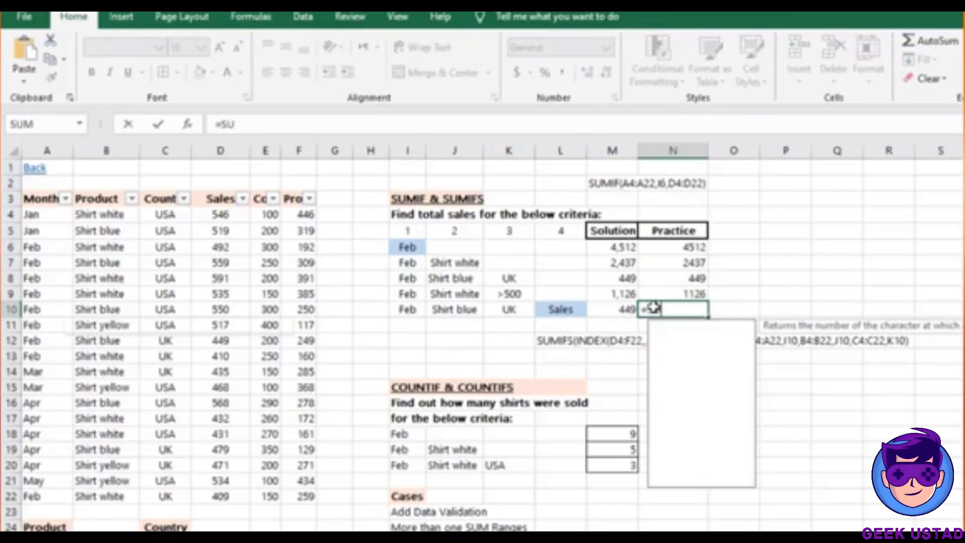
{"action": "type", "text": "MIFS("}
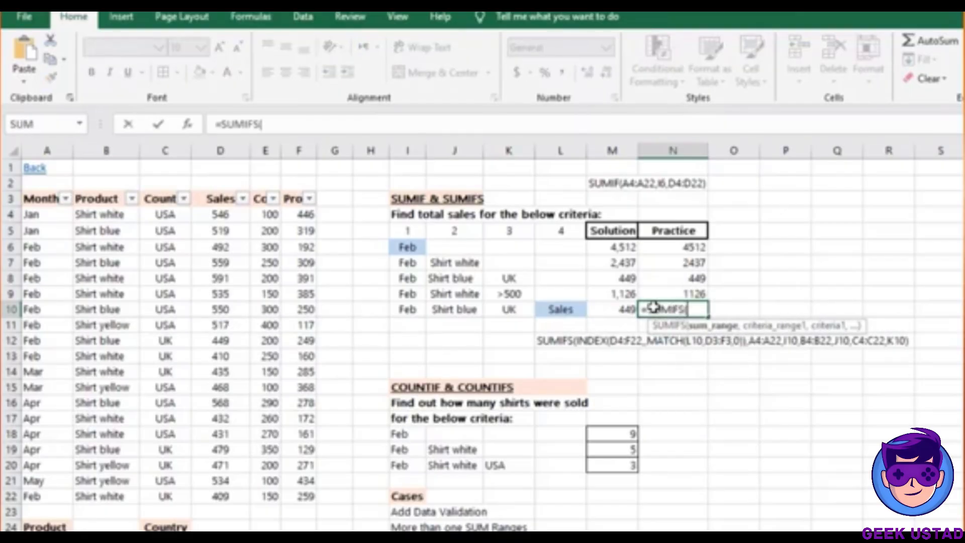
{"action": "type", "text": "INDEX("}
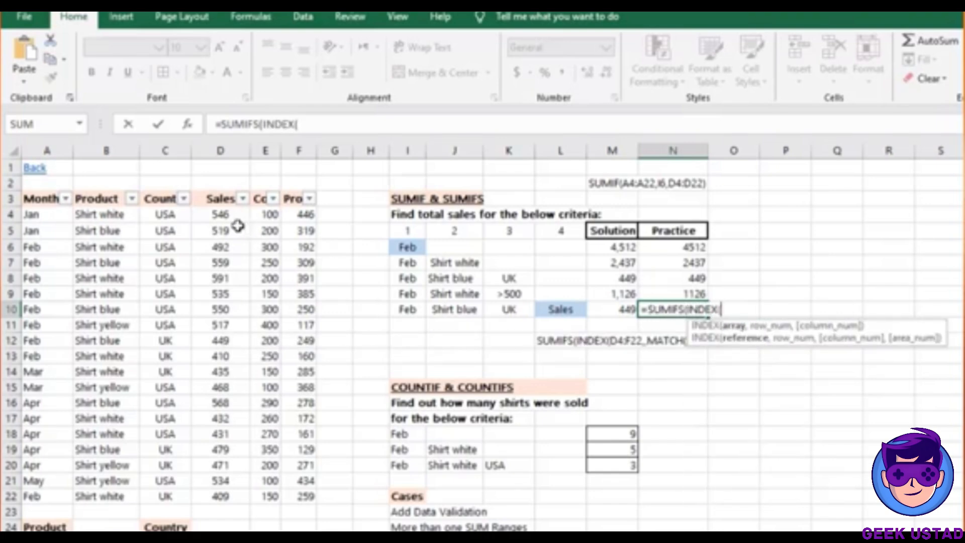
{"action": "left_click", "coordinate": [216, 214]}
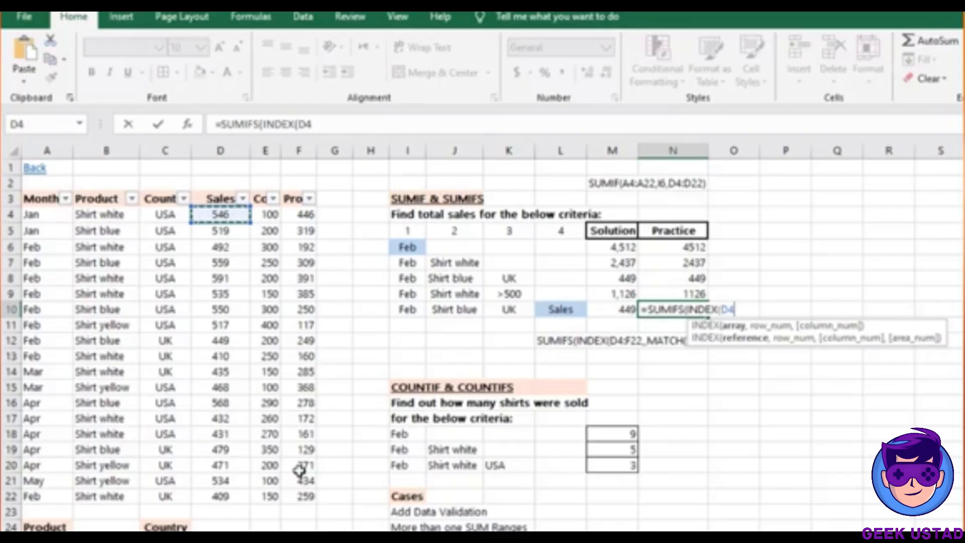
{"action": "left_click_drag", "start_coordinate": [220, 216], "coordinate": [220, 497]}
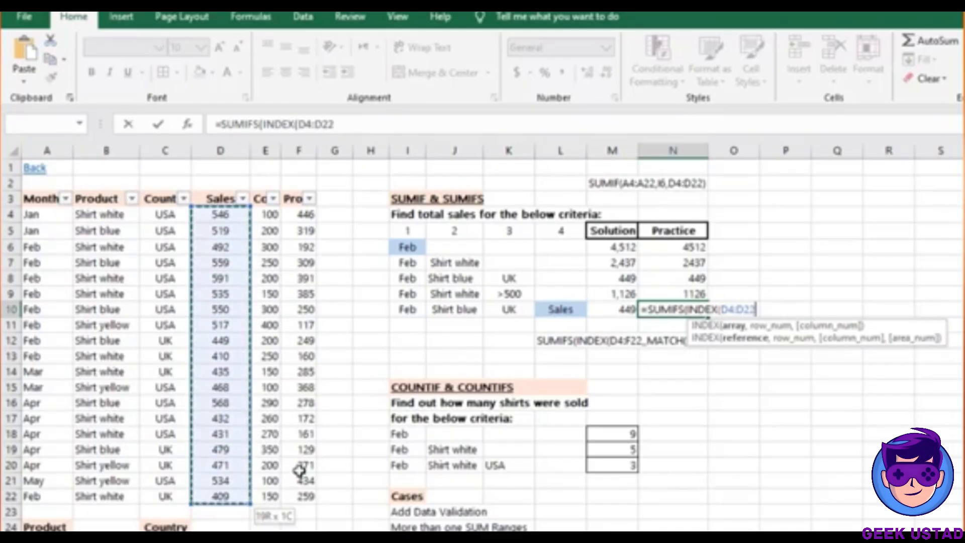
{"action": "left_click_drag", "start_coordinate": [299, 470], "coordinate": [299, 471]}
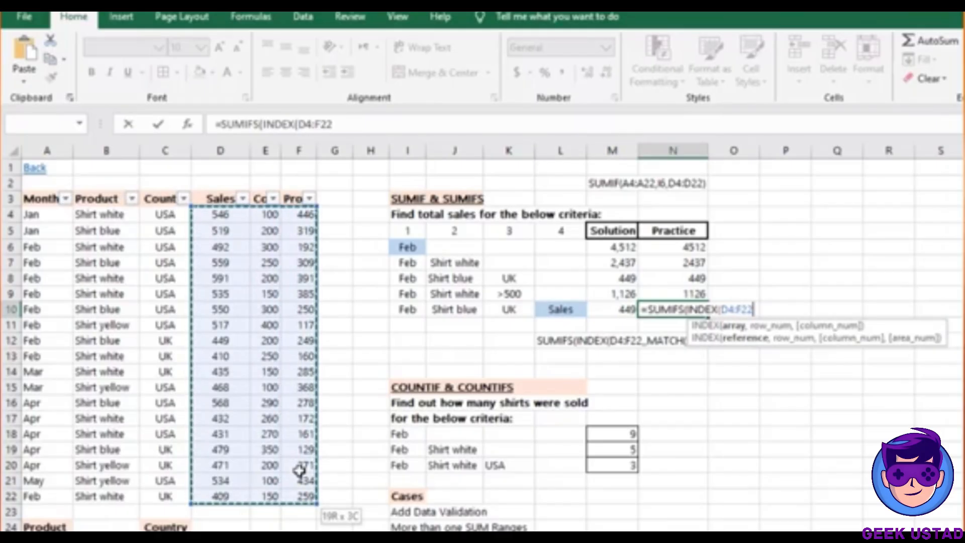
{"action": "type", "text": ","}
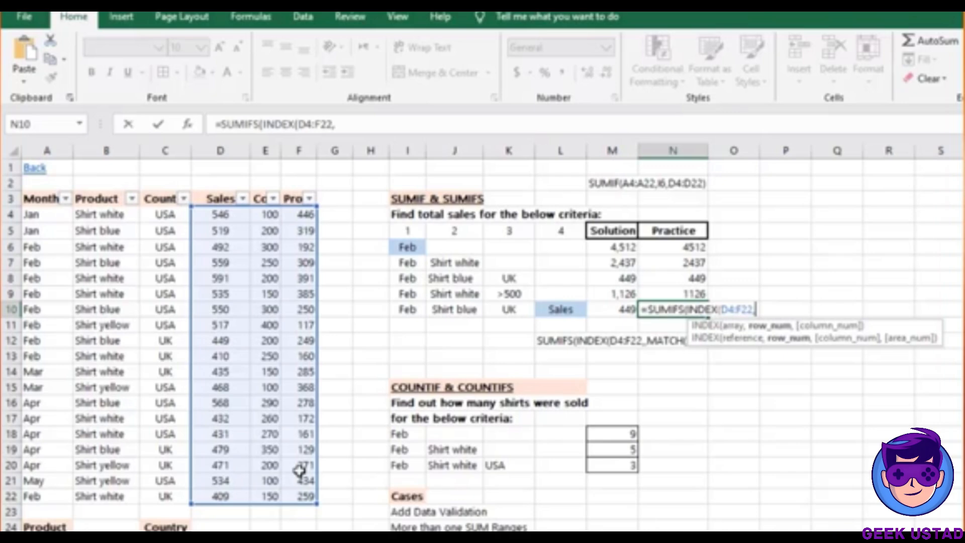
Add MATCH(L10,D3:F3,0) as the INDEX column so it picks the Sales header exactly
{"action": "type", "text": "M"}
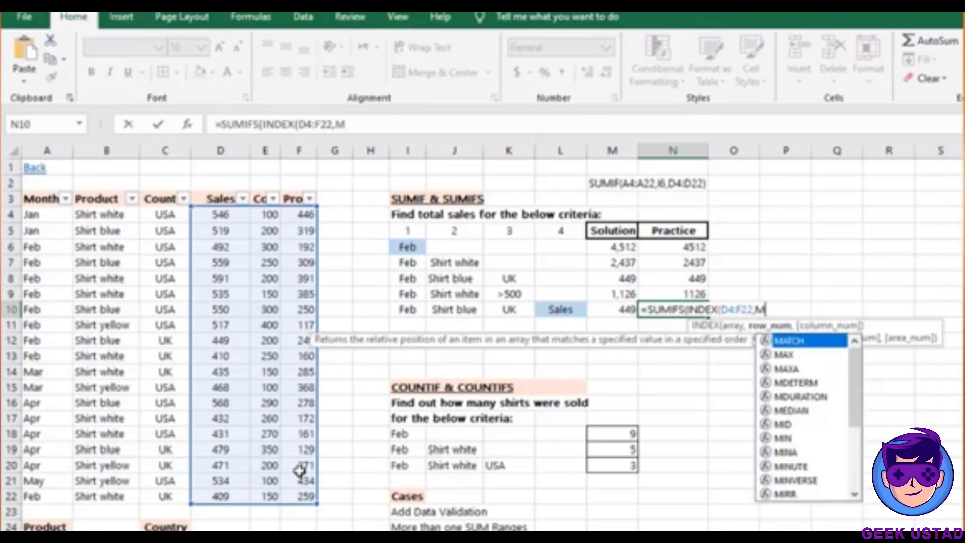
{"action": "type", "text": "ATCH"}
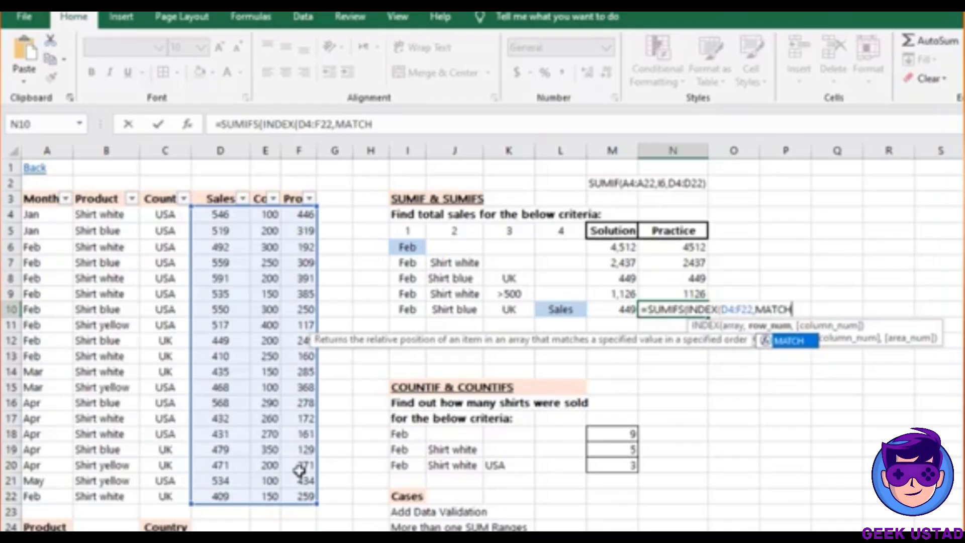
{"action": "type", "text": "("}
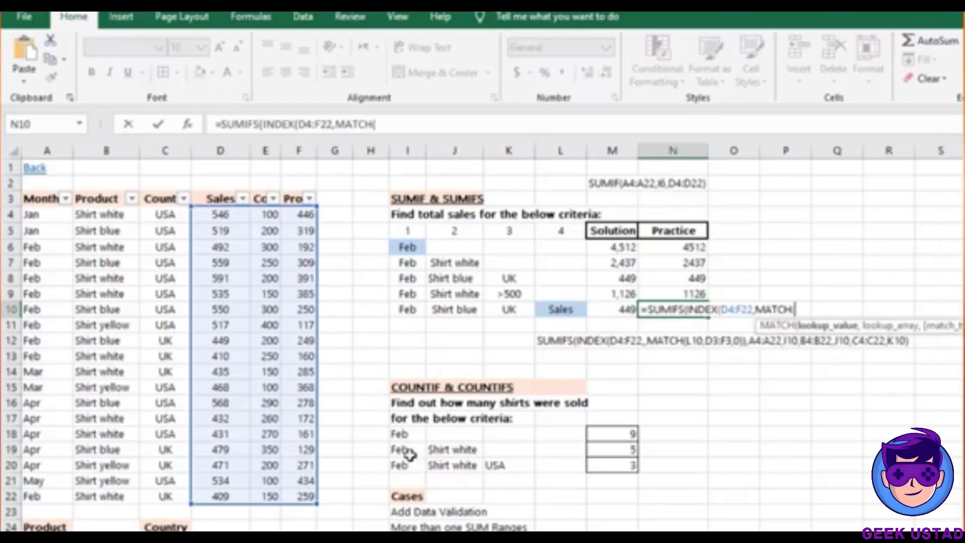
{"action": "left_click", "coordinate": [568, 308]}
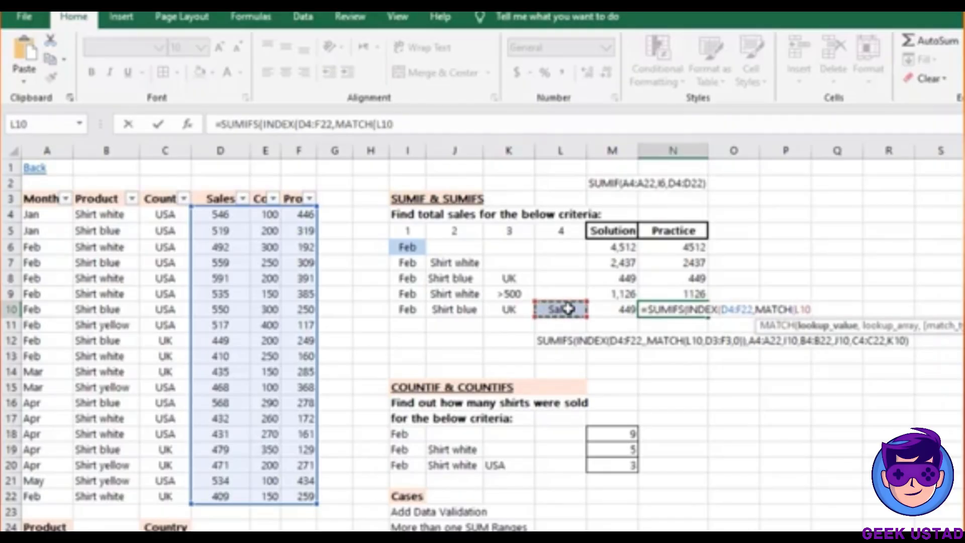
{"action": "type", "text": ","}
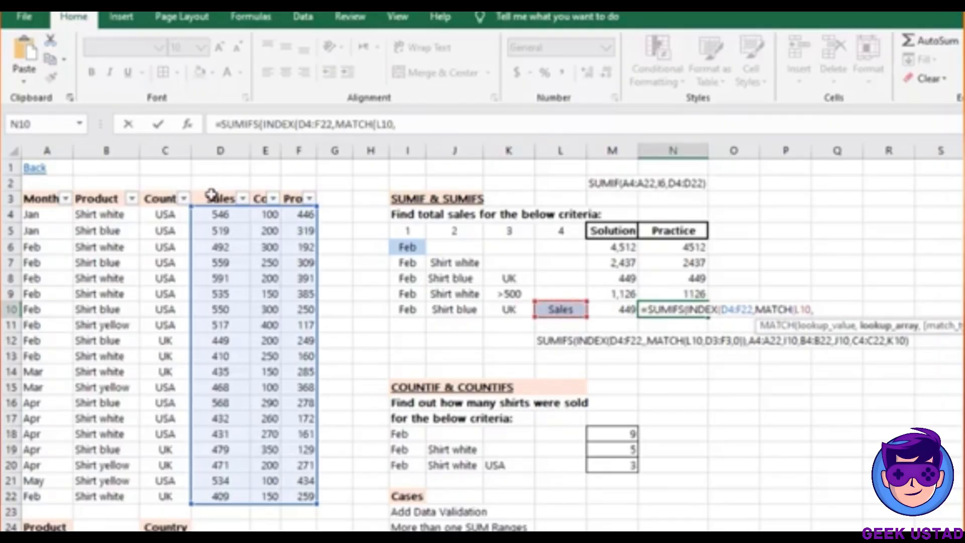
{"action": "left_click_drag", "start_coordinate": [212, 199], "coordinate": [295, 201]}
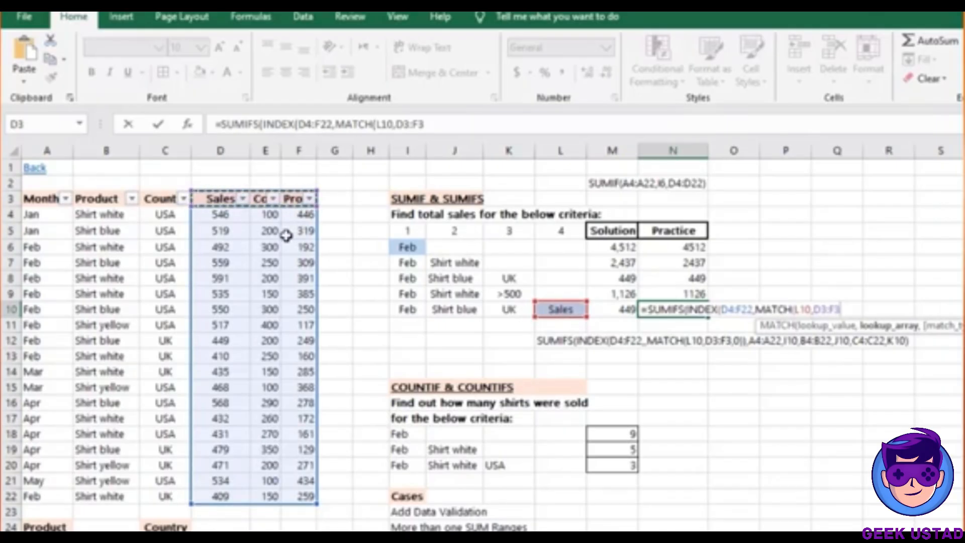
{"action": "type", "text": ",0"}
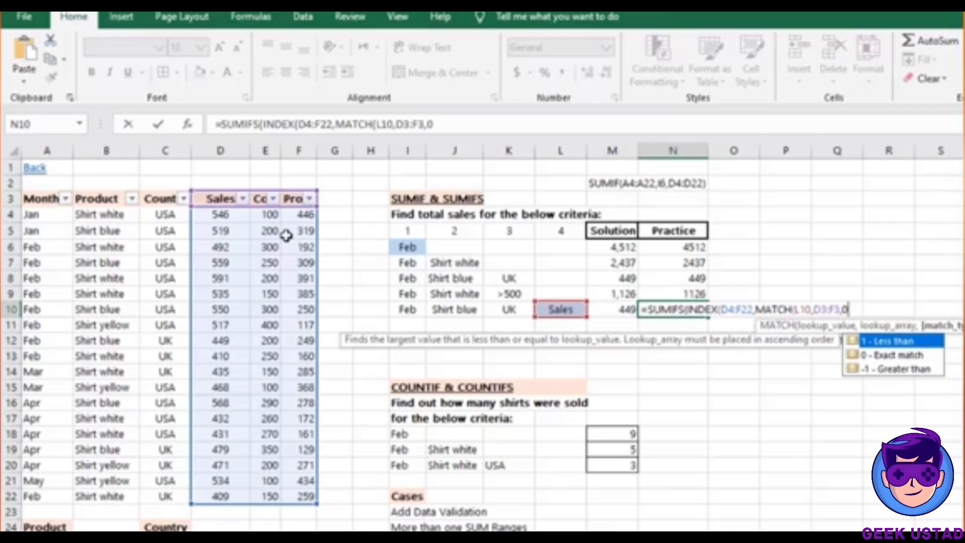
{"action": "type", "text": "))"}
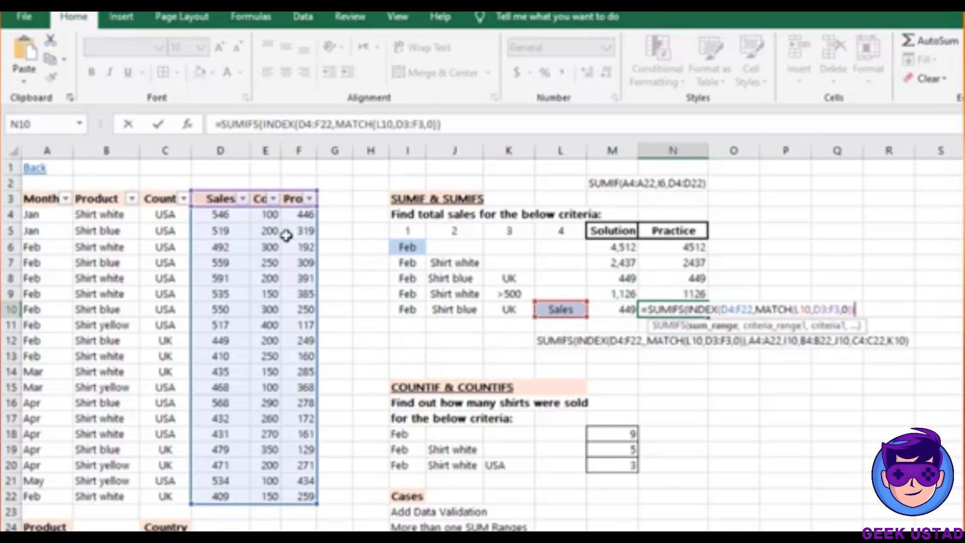
{"action": "type", "text": ","}
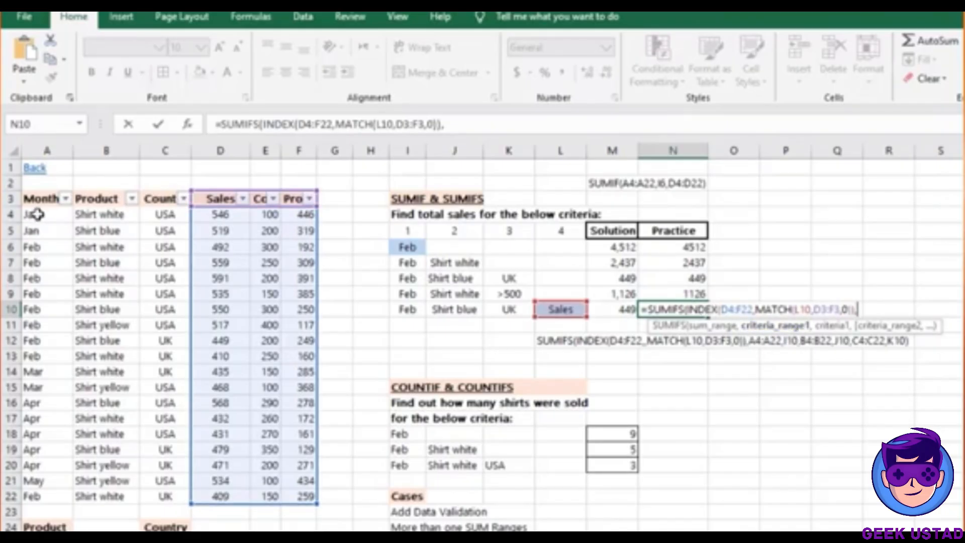
Add month range A4:A22 with I10 and product range B4:B22 with J10 to N10
{"action": "left_click_drag", "start_coordinate": [38, 215], "coordinate": [61, 480]}
{"action": "key", "text": "shift+Down"}
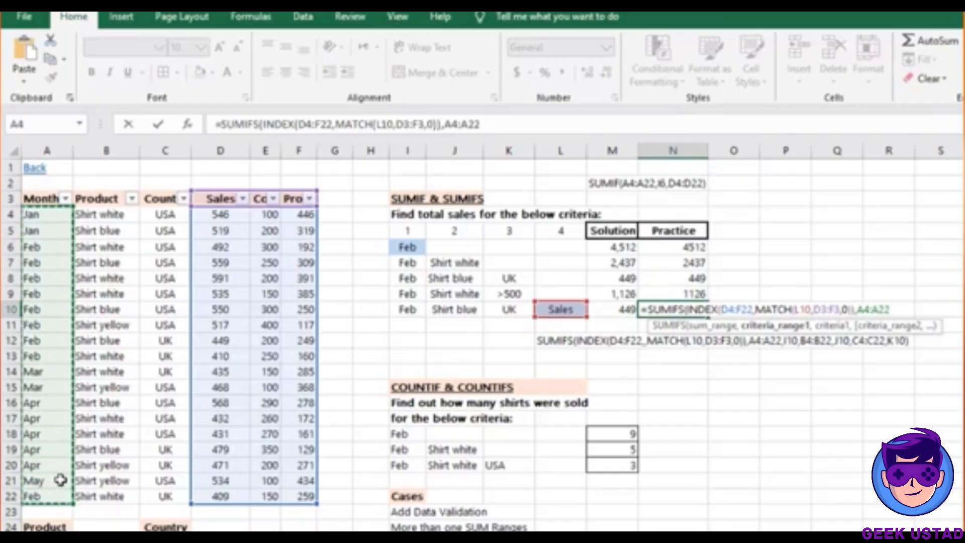
{"action": "type", "text": ","}
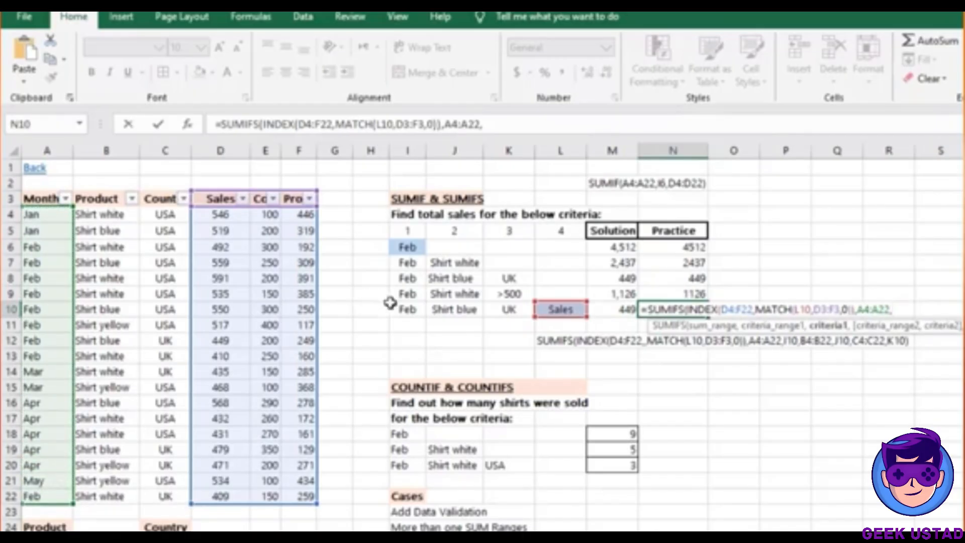
{"action": "left_click", "coordinate": [401, 307]}
{"action": "type", "text": ","}
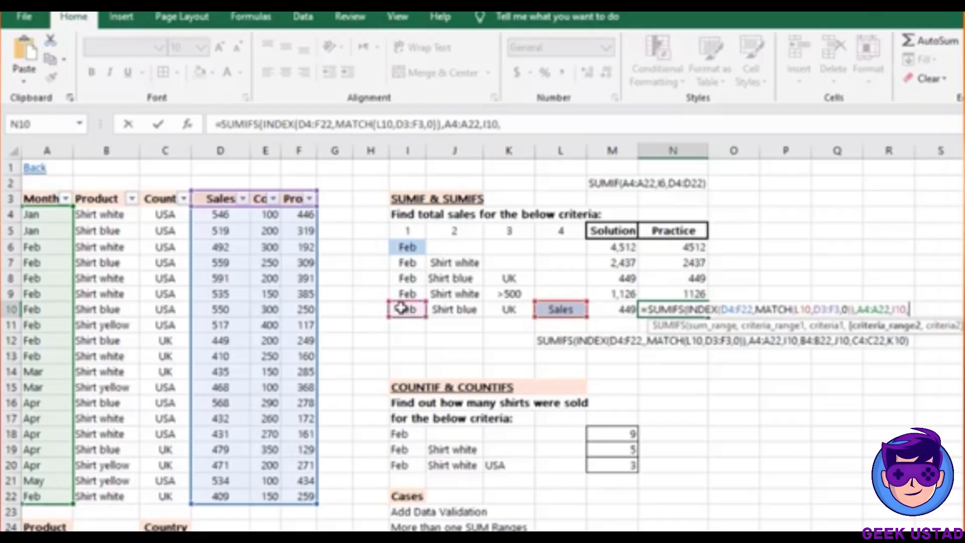
{"action": "left_click_drag", "start_coordinate": [112, 215], "coordinate": [118, 500]}
{"action": "type", "text": ","}
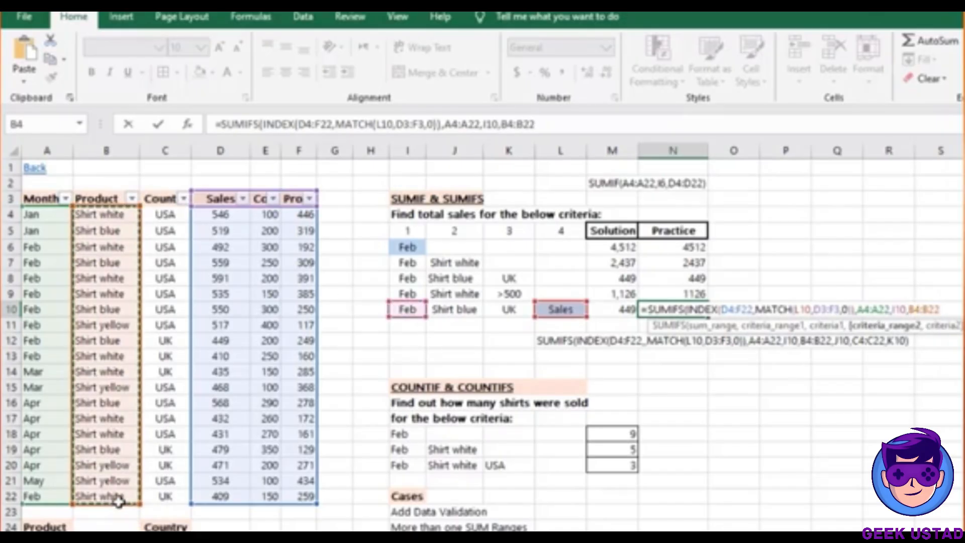
{"action": "left_click", "coordinate": [468, 311]}
Add country range C4:C22 with K10 and commit N10, which returns #REF!
{"action": "type", "text": ","}
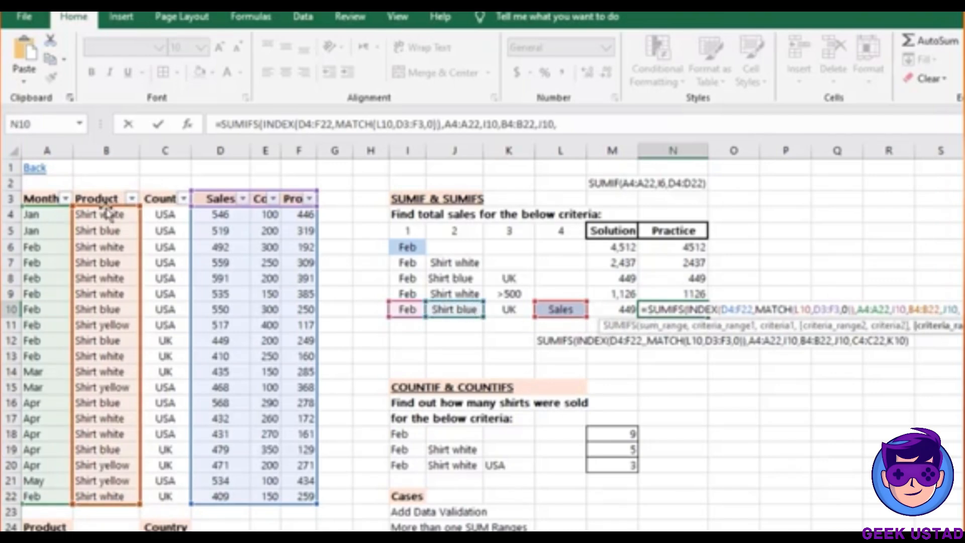
{"action": "left_click_drag", "start_coordinate": [161, 215], "coordinate": [166, 413]}
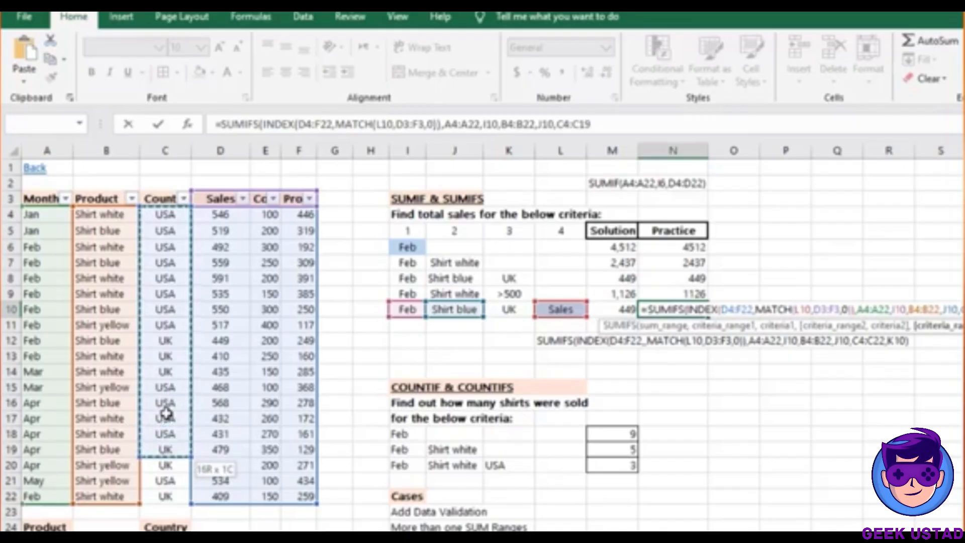
{"action": "key", "text": "shift+Down"}
{"action": "key", "text": "shift+Down"}
{"action": "key", "text": "shift+Down"}
{"action": "type", "text": ","}
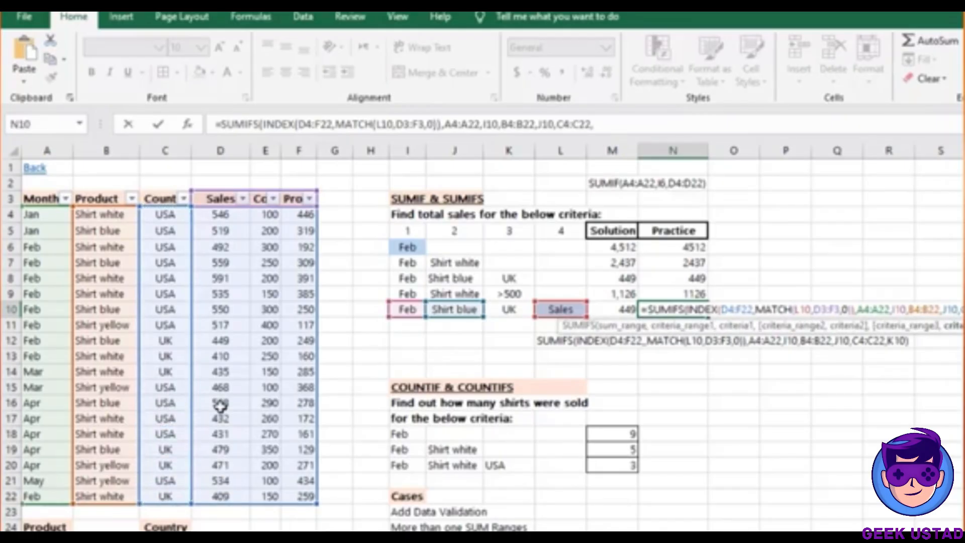
{"action": "left_click", "coordinate": [509, 311]}
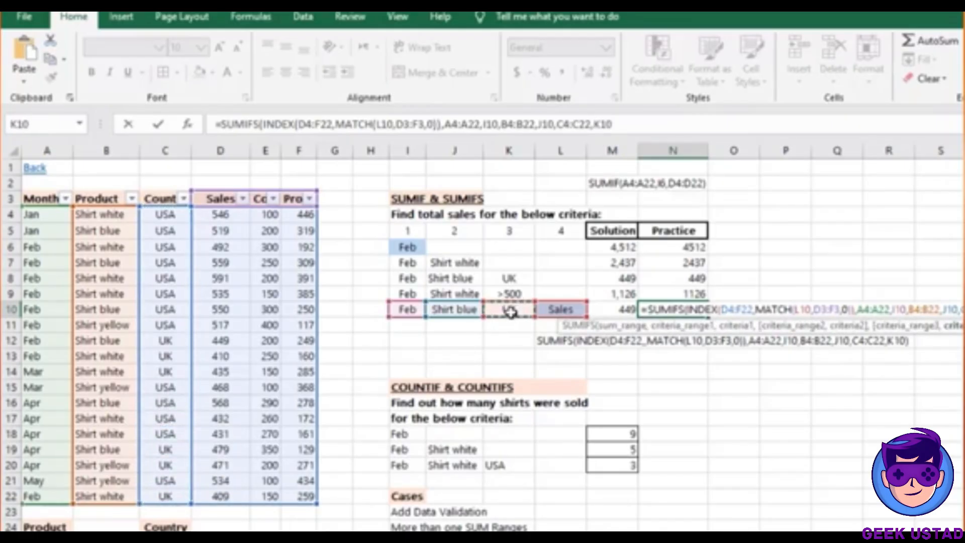
{"action": "type", "text": ")"}
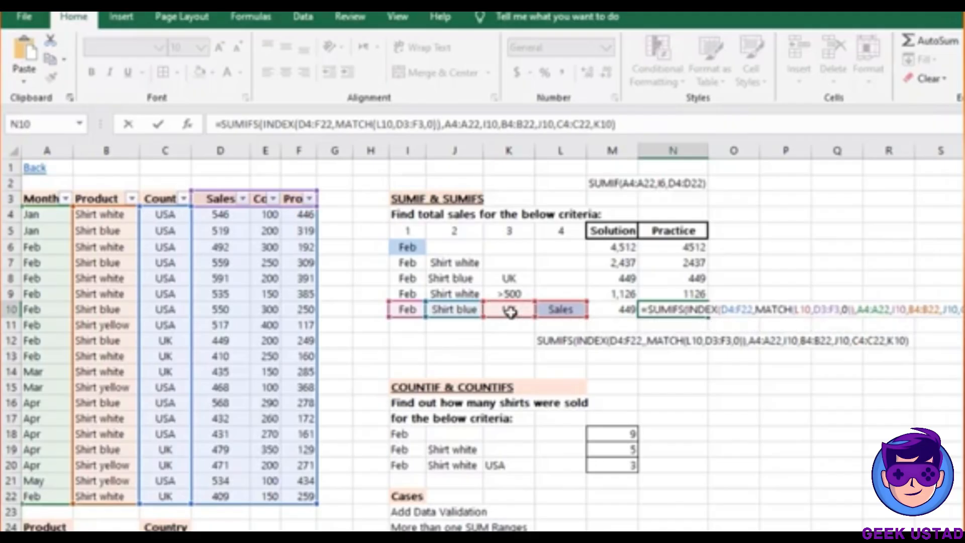
{"action": "key", "text": "ctrl+Return"}
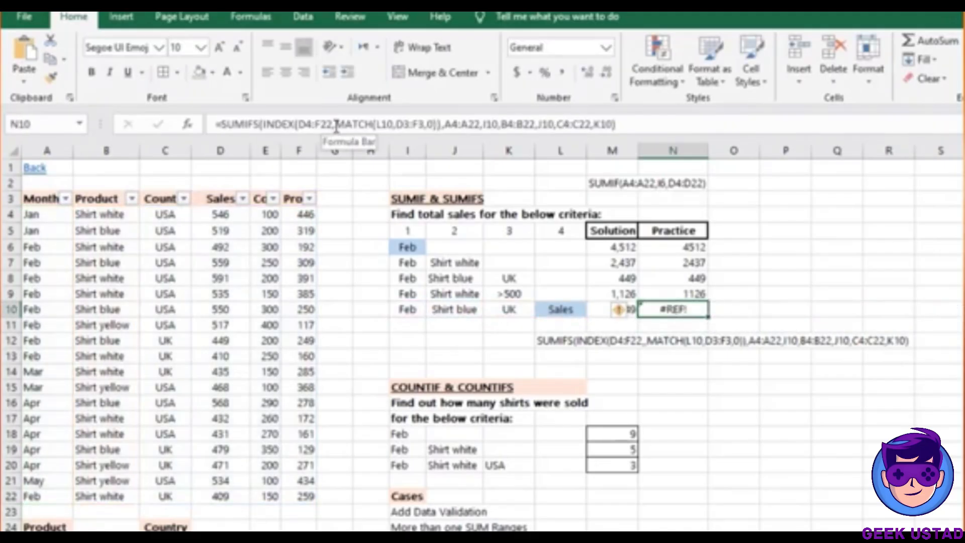
Add an empty row argument so N10 reads INDEX(D4:F22,,MATCH(L10,D3:F3,0)) and returns 449
{"action": "left_click", "coordinate": [336, 124]}
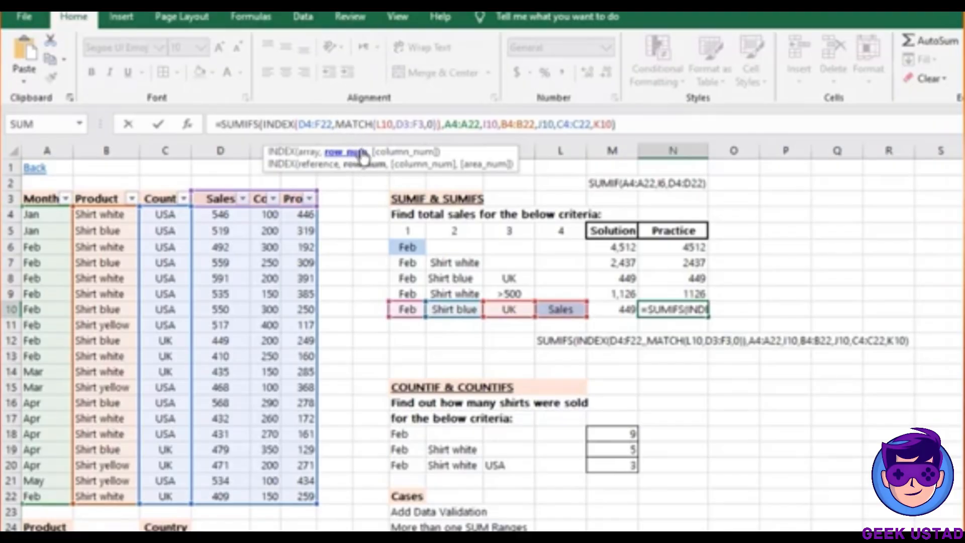
{"action": "type", "text": ","}
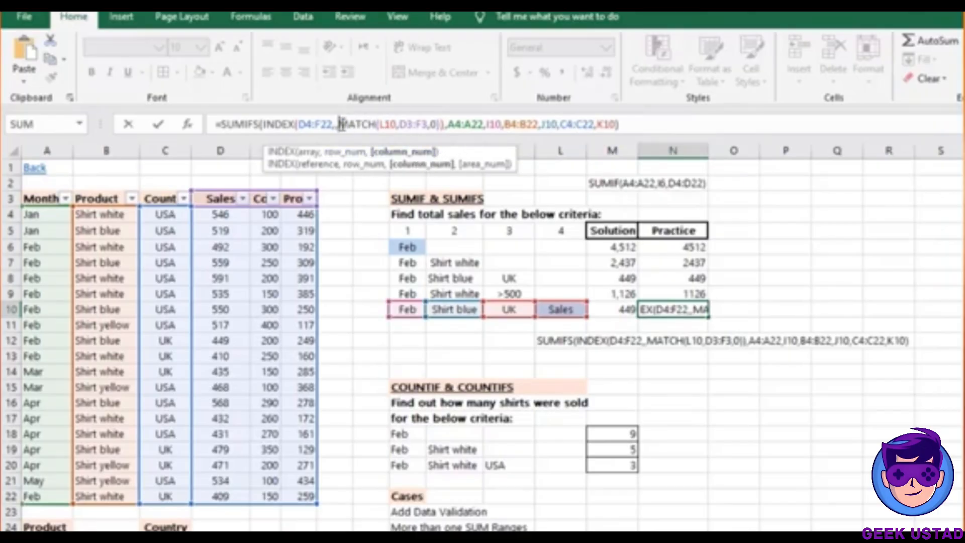
{"action": "left_click_drag", "start_coordinate": [340, 124], "coordinate": [441, 124]}
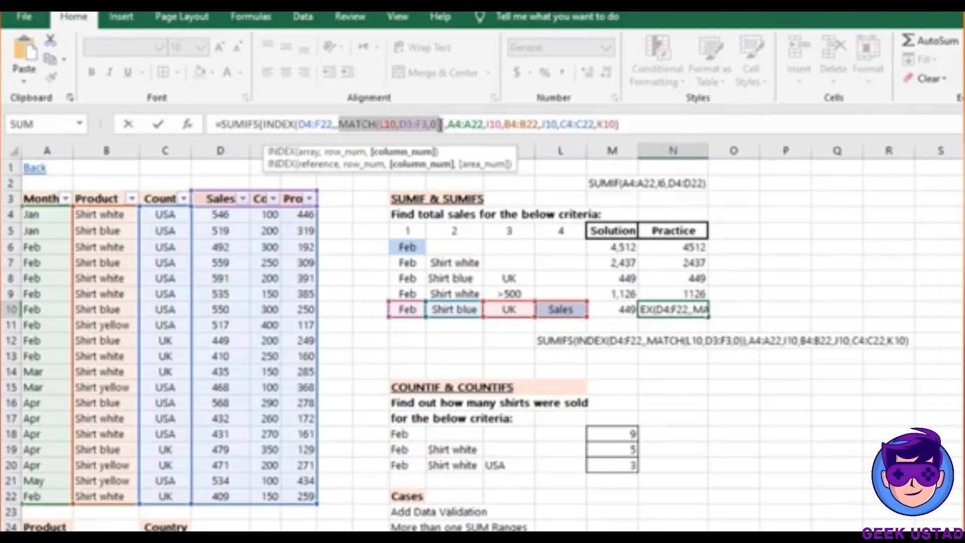
{"action": "left_click", "coordinate": [337, 124]}
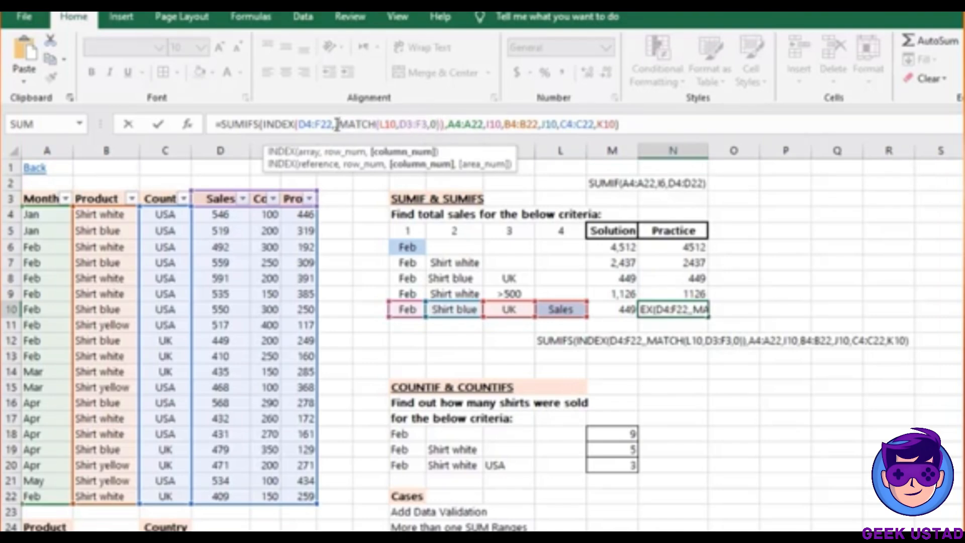
{"action": "key", "text": "Return"}
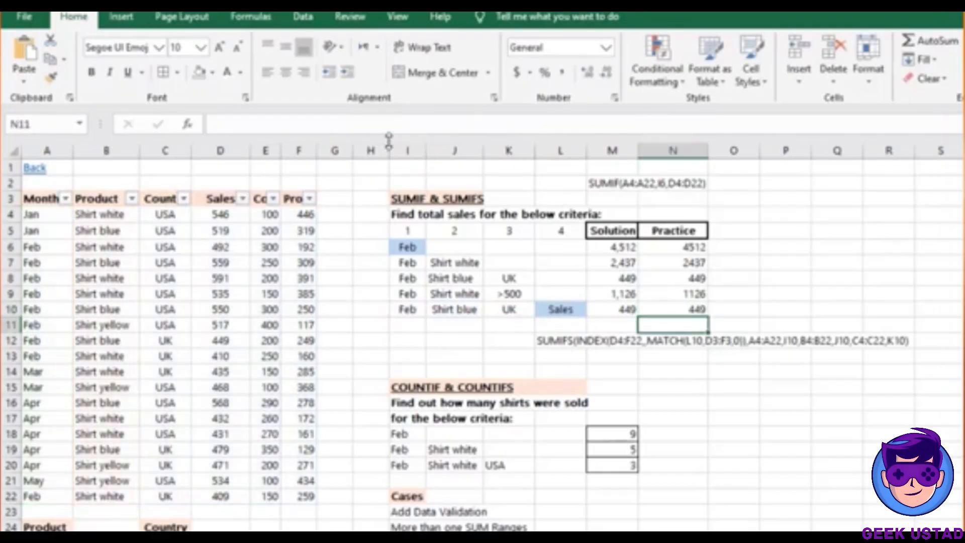
{"action": "left_click", "coordinate": [690, 310]}
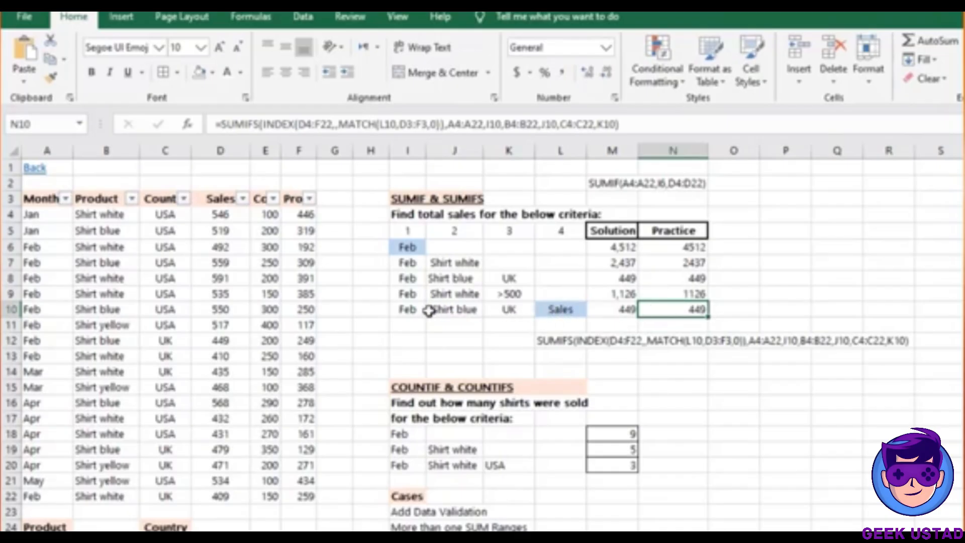
Switch L10's measure to Profit so the row 10 totals recalculate to 249
{"action": "left_click", "coordinate": [509, 309]}
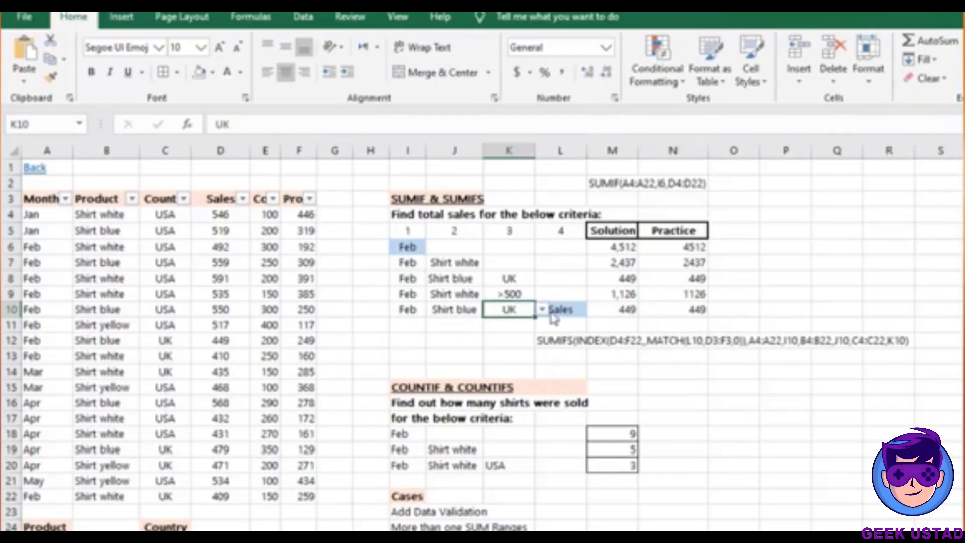
{"action": "left_click", "coordinate": [554, 309]}
{"action": "left_click", "coordinate": [594, 309]}
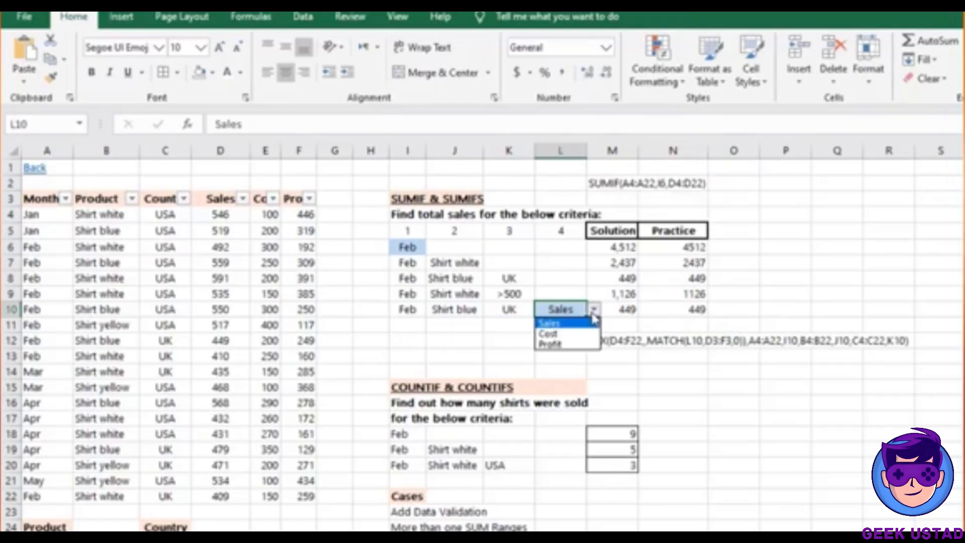
{"action": "left_click", "coordinate": [584, 345]}
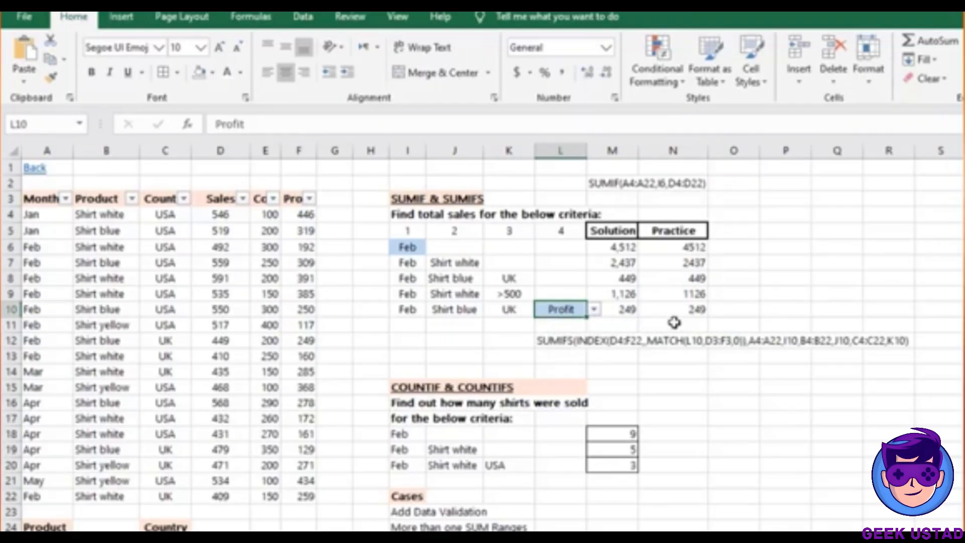
{"action": "left_click", "coordinate": [688, 309]}
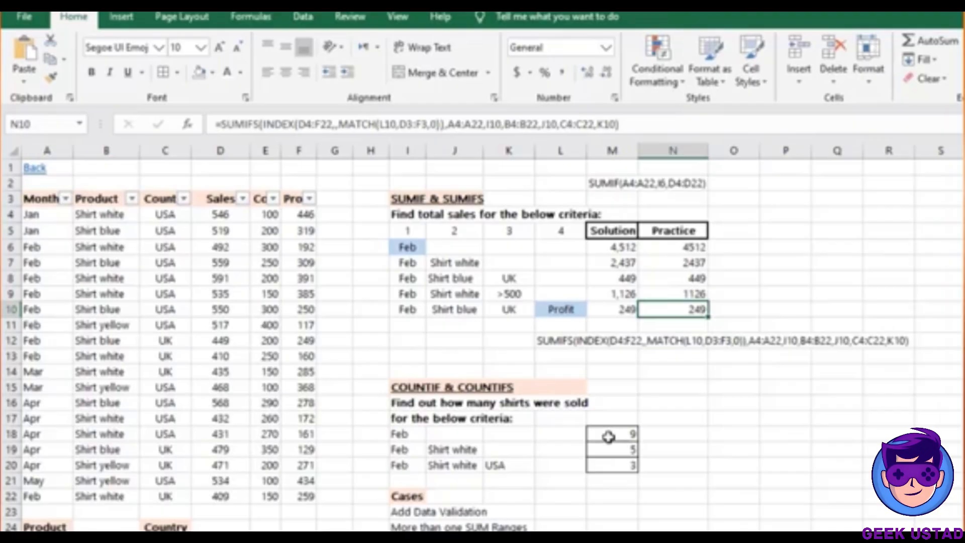
{"action": "left_click", "coordinate": [609, 437]}
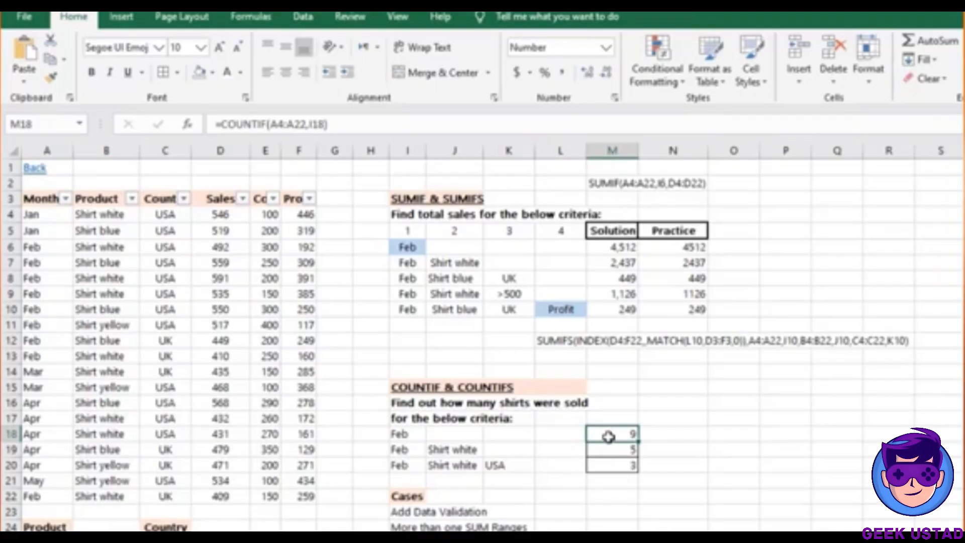
{"action": "left_click", "coordinate": [405, 435]}
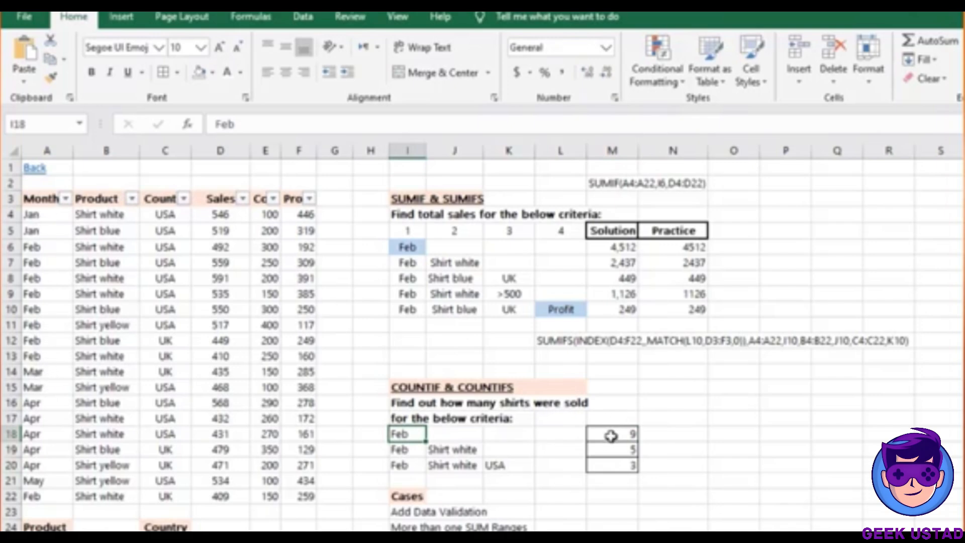
{"action": "double_click", "coordinate": [611, 435]}
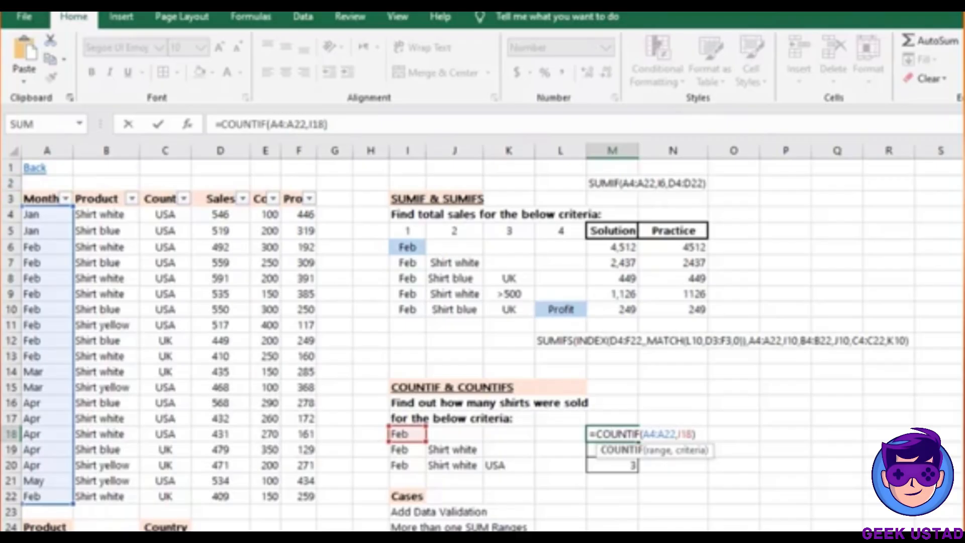
{"action": "key", "text": "ctrl+Return"}
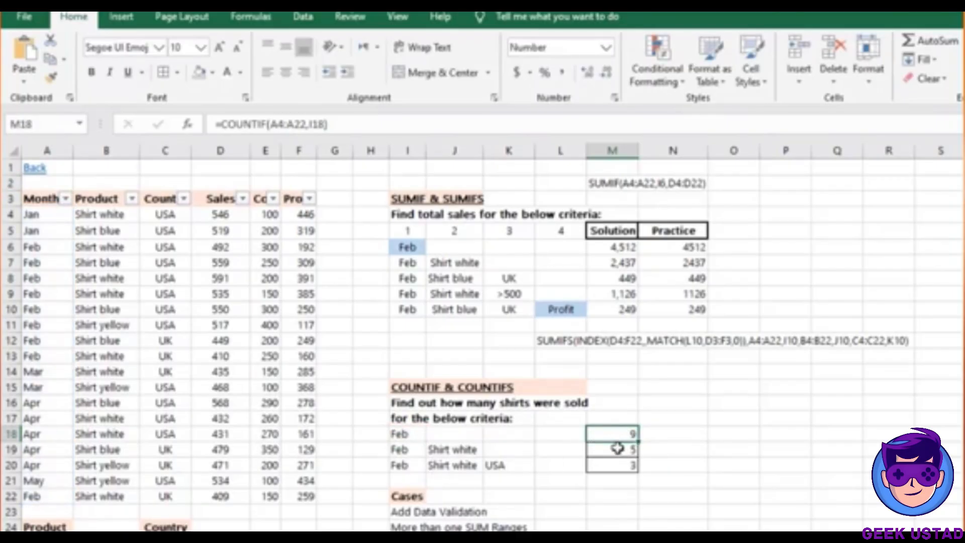
{"action": "left_click", "coordinate": [618, 449]}
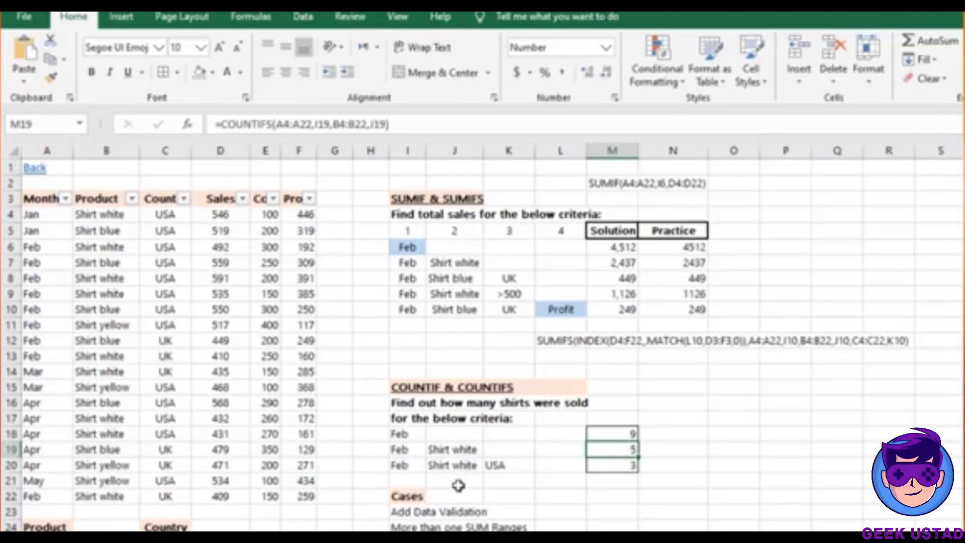
{"action": "double_click", "coordinate": [602, 449]}
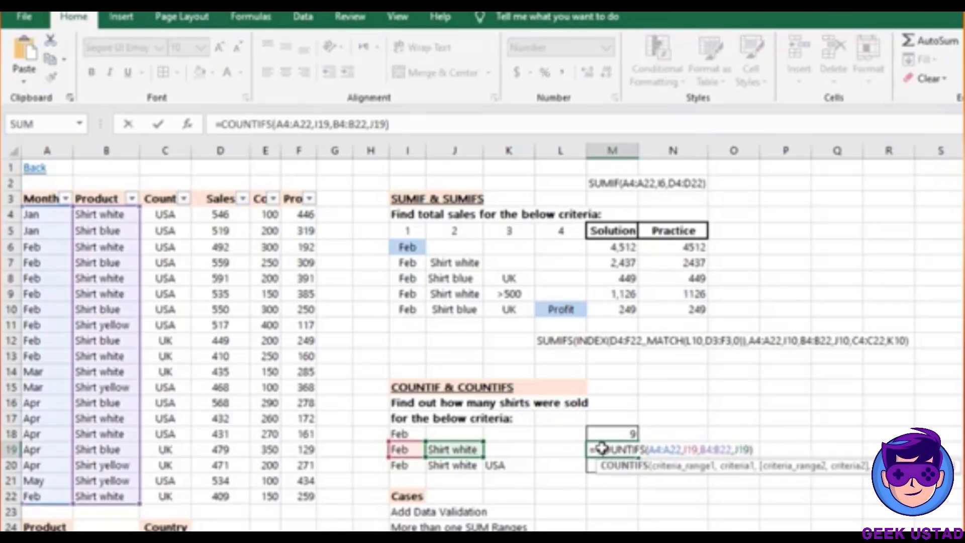
{"action": "key", "text": "Escape"}
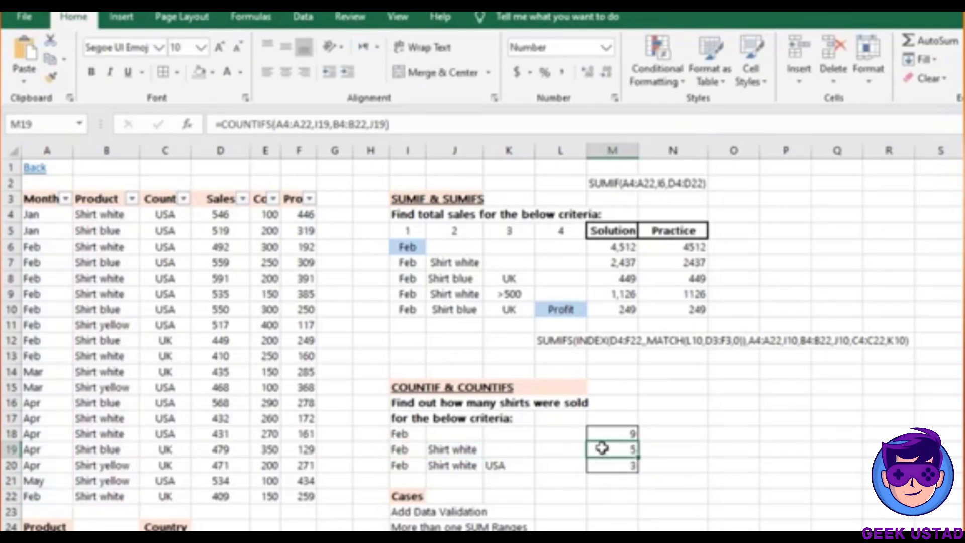
{"action": "left_click", "coordinate": [461, 451]}
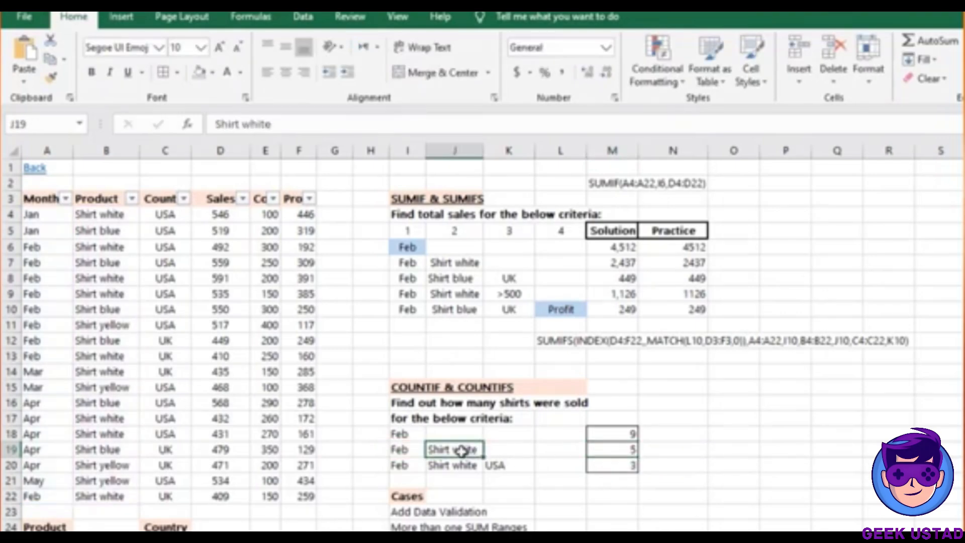
{"action": "left_click", "coordinate": [396, 450]}
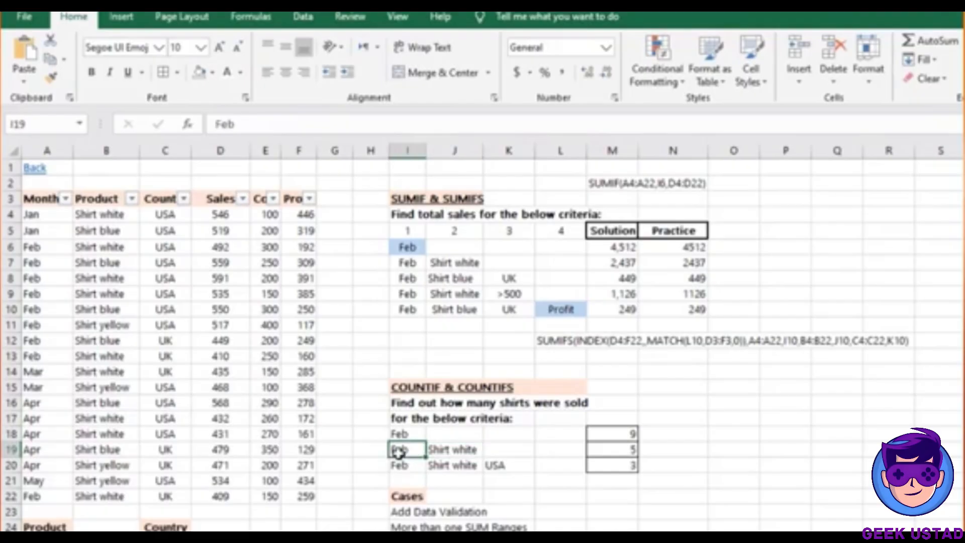
{"action": "left_click", "coordinate": [462, 467]}
{"action": "left_click", "coordinate": [404, 465]}
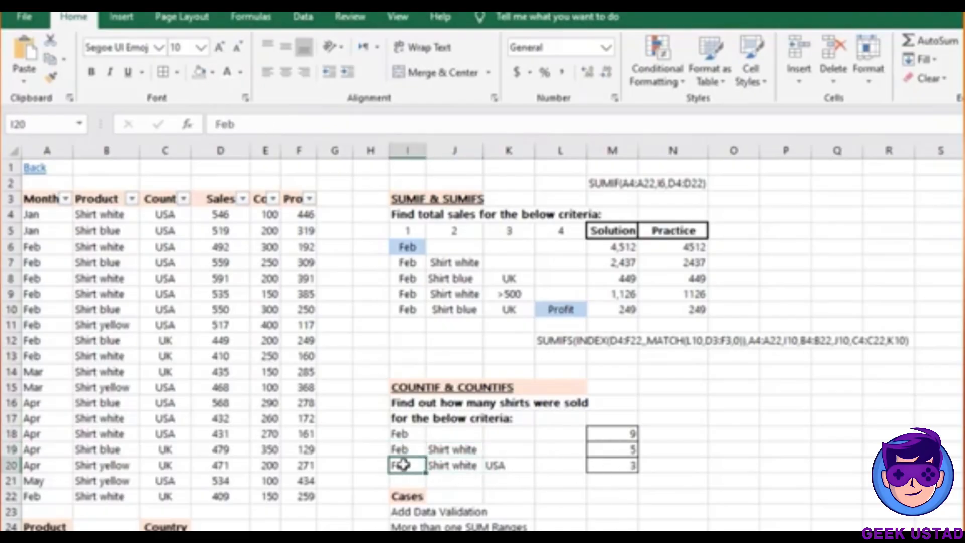
{"action": "left_click", "coordinate": [601, 462]}
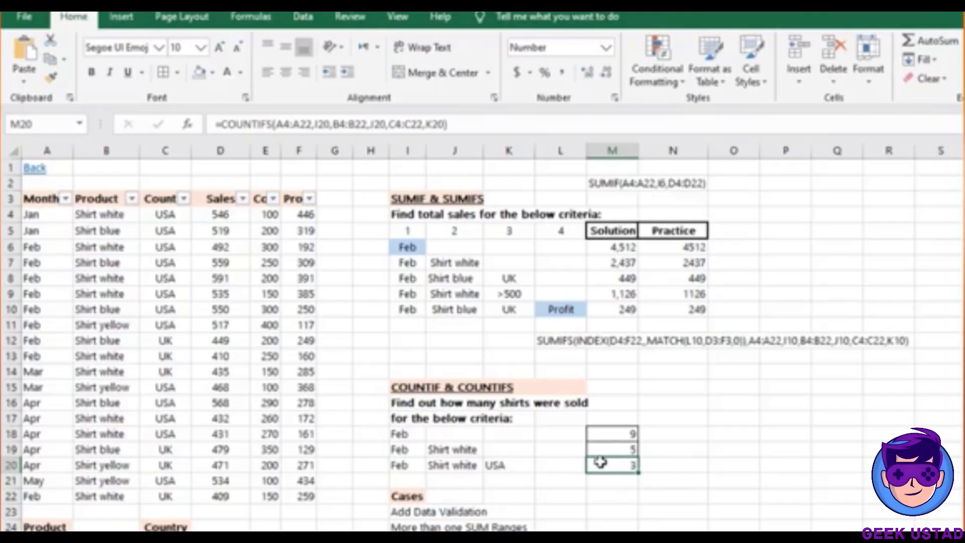
{"action": "key", "text": "Down"}
{"action": "key", "text": "Down"}
{"action": "key", "text": "Down"}
{"action": "key", "text": "Down"}
{"action": "key", "text": "Down"}
{"action": "key", "text": "Down"}
{"action": "key", "text": "Down"}
{"action": "key", "text": "Down"}
{"action": "key", "text": "Down"}
{"action": "key", "text": "Down"}
Move the cursor back up to the top of the sheet
{"action": "key", "text": "Up"}
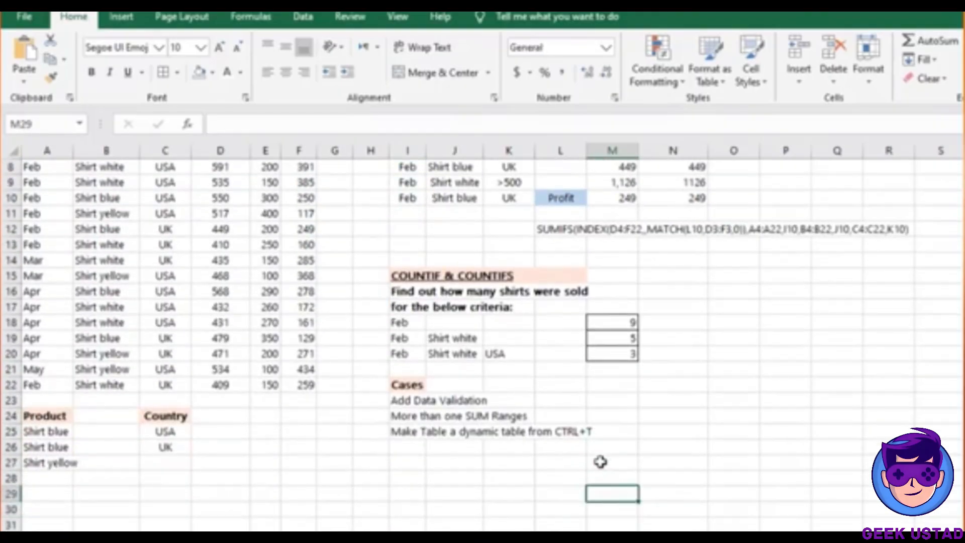
{"action": "key", "text": "Up"}
{"action": "key", "text": "Up"}
{"action": "key", "text": "Up"}
{"action": "key", "text": "Up"}
{"action": "key", "text": "Up"}
{"action": "key", "text": "Up"}
{"action": "key", "text": "Up"}
{"action": "key", "text": "Up"}
{"action": "key", "text": "Up"}
{"action": "key", "text": "Up"}
{"action": "key", "text": "Up"}
{"action": "key", "text": "Up"}
{"action": "key", "text": "Up"}
{"action": "key", "text": "Up"}
{"action": "key", "text": "Up"}
{"action": "key", "text": "Up"}
{"action": "key", "text": "Up"}
{"action": "key", "text": "Up"}
{"action": "key", "text": "Up"}
{"action": "key", "text": "Up"}
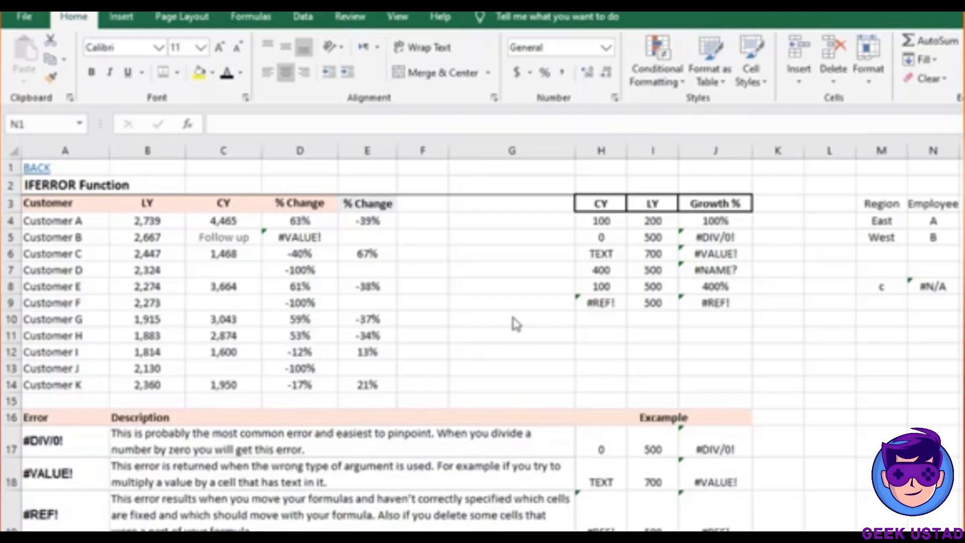
Navigate down column N and over to A15, just above the error types table
{"action": "key", "text": "Down"}
{"action": "key", "text": "Down"}
{"action": "key", "text": "Down"}
{"action": "key", "text": "Down"}
{"action": "key", "text": "Down"}
{"action": "key", "text": "Down"}
{"action": "key", "text": "Down"}
{"action": "key", "text": "Down"}
{"action": "key", "text": "Down"}
{"action": "key", "text": "Down"}
{"action": "key", "text": "Down"}
{"action": "key", "text": "Down"}
{"action": "key", "text": "Down"}
{"action": "key", "text": "Down"}
{"action": "key", "text": "Down"}
{"action": "key", "text": "Down"}
{"action": "key", "text": "Down"}
{"action": "key", "text": "Down"}
{"action": "key", "text": "Down"}
{"action": "key", "text": "Down"}
{"action": "key", "text": "Down"}
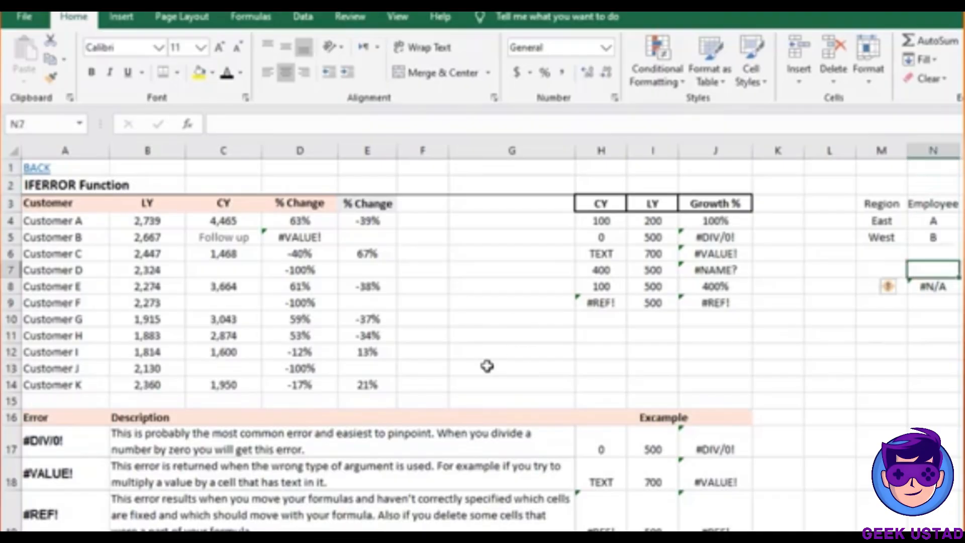
{"action": "key", "text": "Up"}
{"action": "key", "text": "Up"}
{"action": "key", "text": "Up"}
{"action": "key", "text": "Up"}
{"action": "key", "text": "Up"}
{"action": "key", "text": "Up"}
{"action": "key", "text": "Up"}
{"action": "key", "text": "Up"}
{"action": "key", "text": "Up"}
{"action": "key", "text": "Up"}
{"action": "key", "text": "Up"}
{"action": "key", "text": "Up"}
{"action": "key", "text": "Up"}
{"action": "key", "text": "Up"}
{"action": "key", "text": "Up"}
{"action": "key", "text": "Up"}
{"action": "key", "text": "Up"}
{"action": "key", "text": "Up"}
{"action": "key", "text": "Up"}
{"action": "key", "text": "Up"}
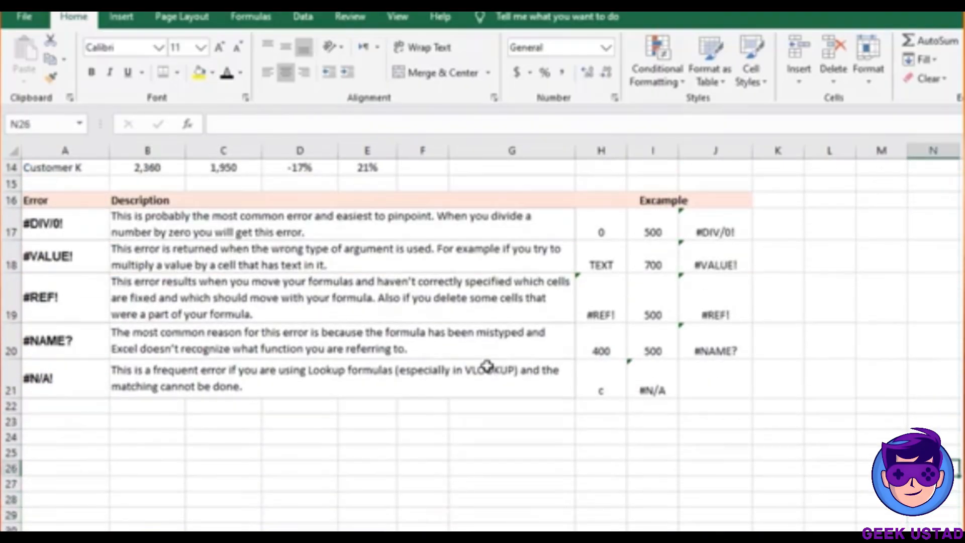
{"action": "key", "text": "Down"}
{"action": "key", "text": "Down"}
{"action": "key", "text": "Down"}
{"action": "key", "text": "Down"}
{"action": "key", "text": "Down"}
{"action": "key", "text": "Down"}
{"action": "key", "text": "Down"}
{"action": "key", "text": "Down"}
{"action": "key", "text": "Down"}
{"action": "key", "text": "Down"}
{"action": "key", "text": "Down"}
{"action": "key", "text": "Down"}
{"action": "key", "text": "Down"}
{"action": "key", "text": "Down"}
{"action": "key", "text": "Down"}
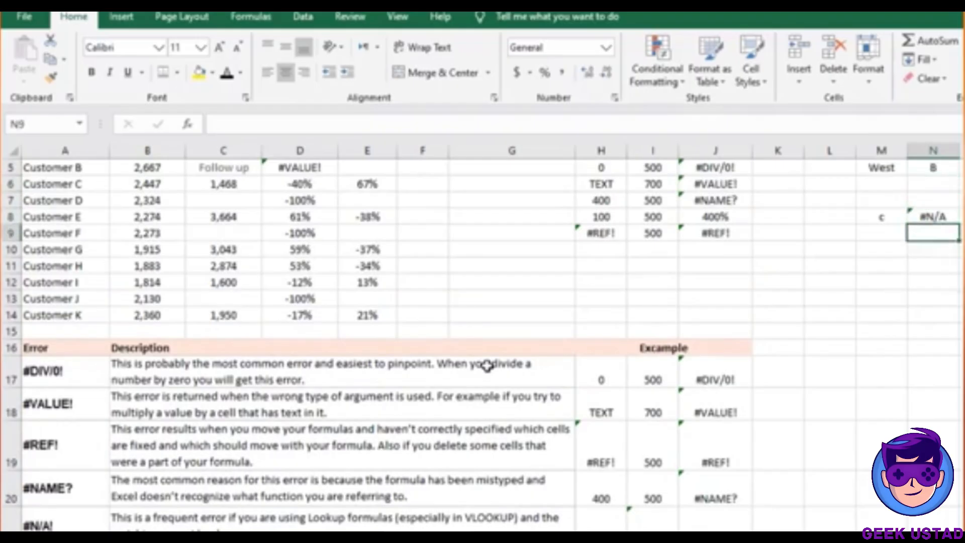
{"action": "key", "text": "Down"}
{"action": "key", "text": "Down"}
{"action": "key", "text": "Down"}
{"action": "key", "text": "Down"}
{"action": "key", "text": "Down"}
{"action": "key", "text": "Down"}
{"action": "key", "text": "Down"}
{"action": "key", "text": "Down"}
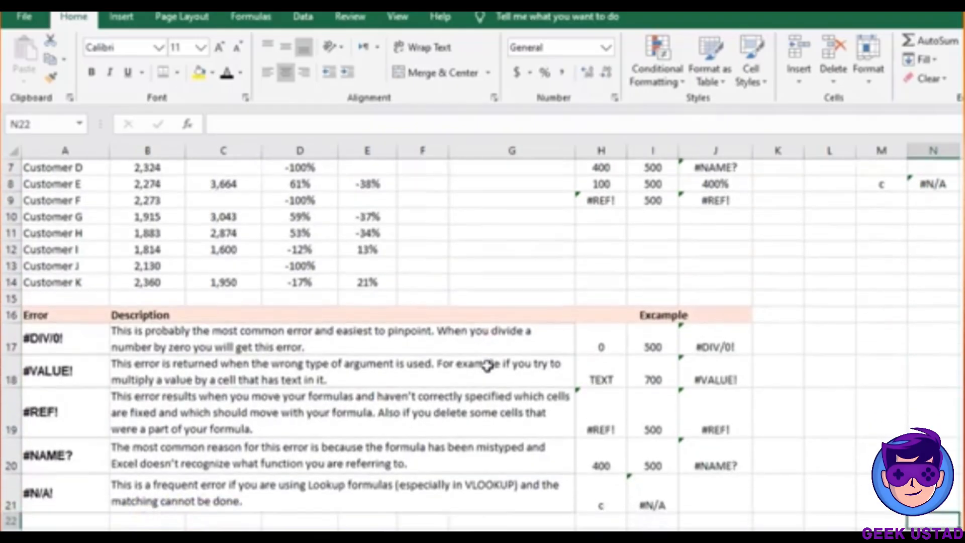
{"action": "key", "text": "Down"}
{"action": "key", "text": "Down"}
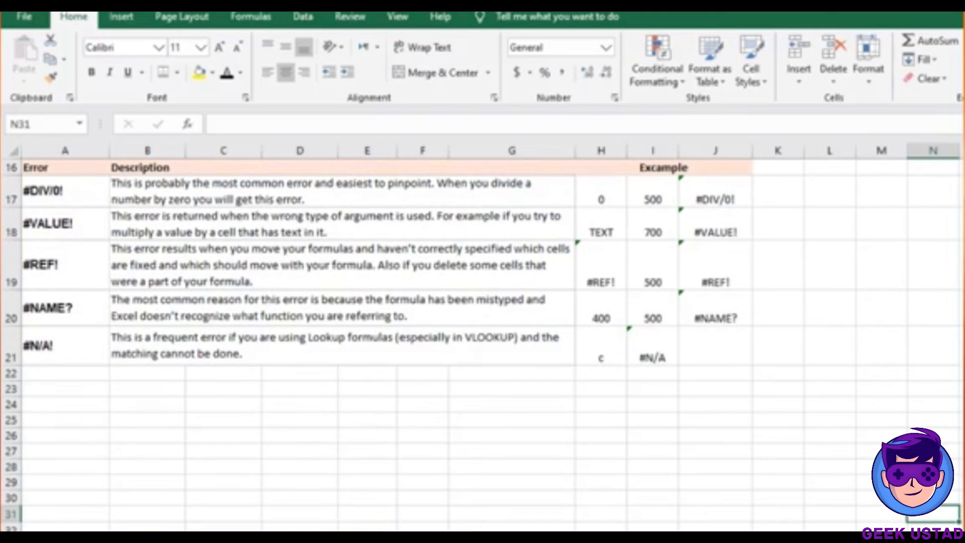
{"action": "scroll", "coordinate": [482, 332], "scroll_direction": "up", "scroll_amount": 3}
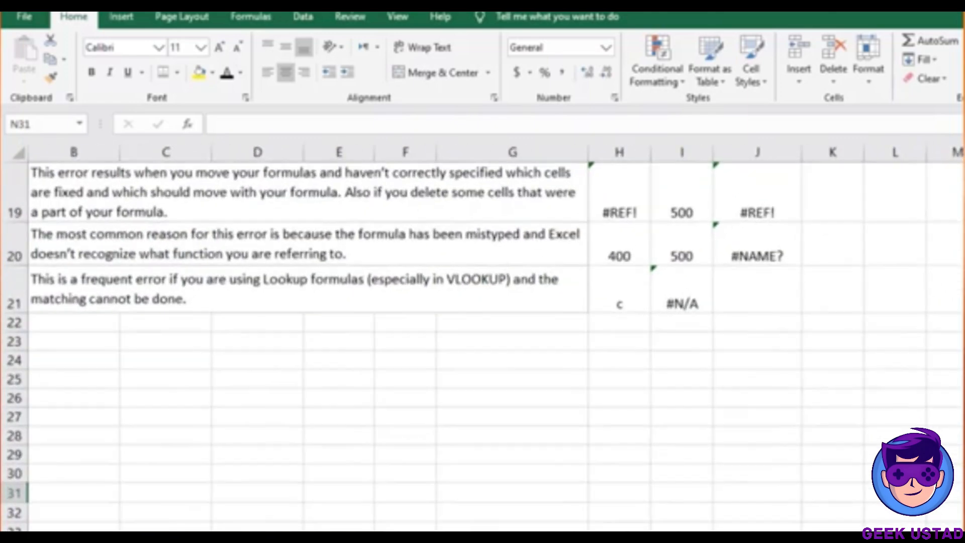
{"action": "scroll", "coordinate": [840, 424], "scroll_direction": "up", "scroll_amount": 1}
{"action": "left_click", "coordinate": [840, 424]}
{"action": "key", "text": "Left"}
{"action": "key", "text": "Left"}
{"action": "key", "text": "Left"}
{"action": "key", "text": "Left"}
{"action": "key", "text": "Left"}
{"action": "key", "text": "Left"}
{"action": "key", "text": "Left"}
{"action": "key", "text": "Left"}
{"action": "key", "text": "Left"}
{"action": "key", "text": "Left"}
{"action": "key", "text": "Left"}
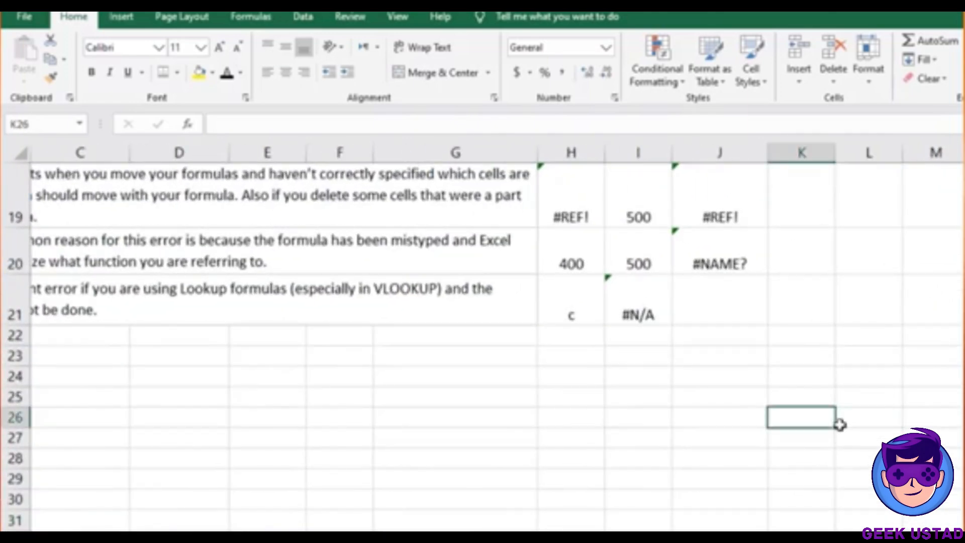
{"action": "key", "text": "Up"}
{"action": "key", "text": "Up"}
{"action": "key", "text": "Up"}
{"action": "key", "text": "Up"}
{"action": "key", "text": "Up"}
{"action": "key", "text": "Up"}
{"action": "key", "text": "Up"}
{"action": "key", "text": "Up"}
{"action": "key", "text": "Up"}
{"action": "key", "text": "Up"}
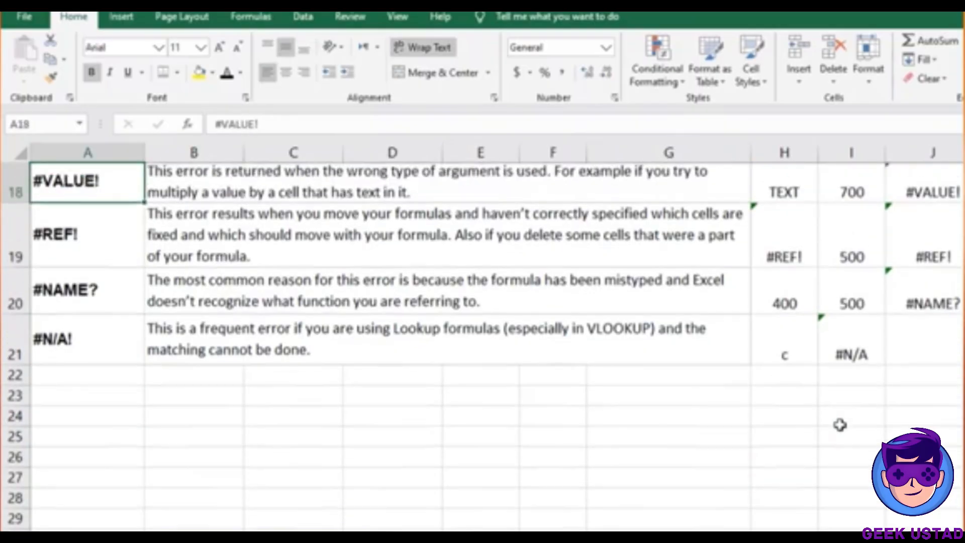
{"action": "key", "text": "Up"}
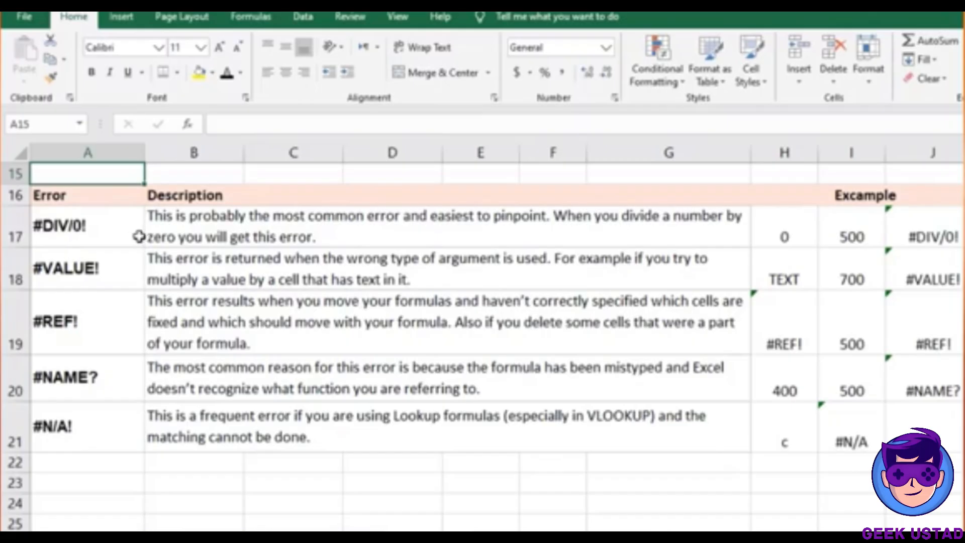
Fill the #DIV/0! error label in A17 yellow
{"action": "left_click", "coordinate": [115, 228]}
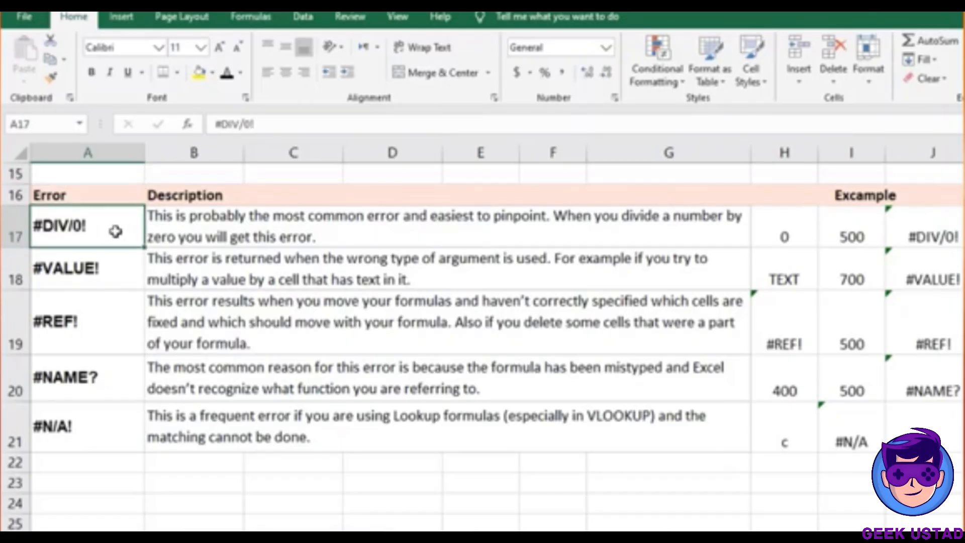
{"action": "left_click", "coordinate": [199, 72]}
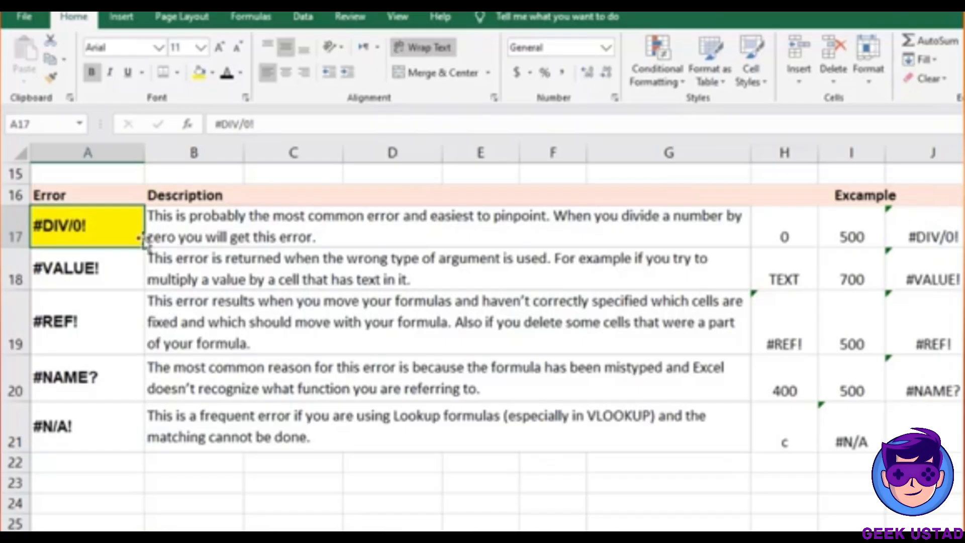
{"action": "left_click", "coordinate": [237, 238]}
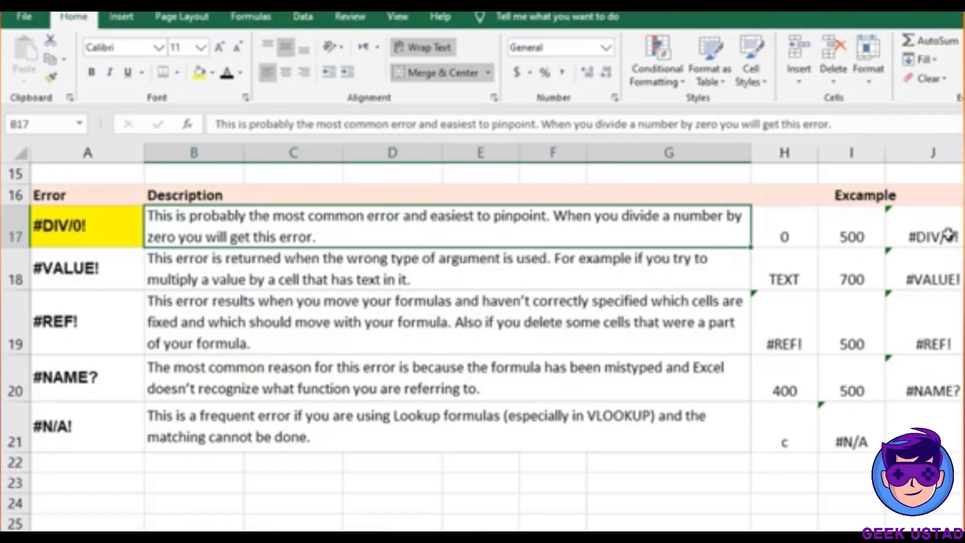
Inspect the divide-by-zero example values and J17's formula =+(I17/H17)-1 without changing it
{"action": "left_click", "coordinate": [793, 221]}
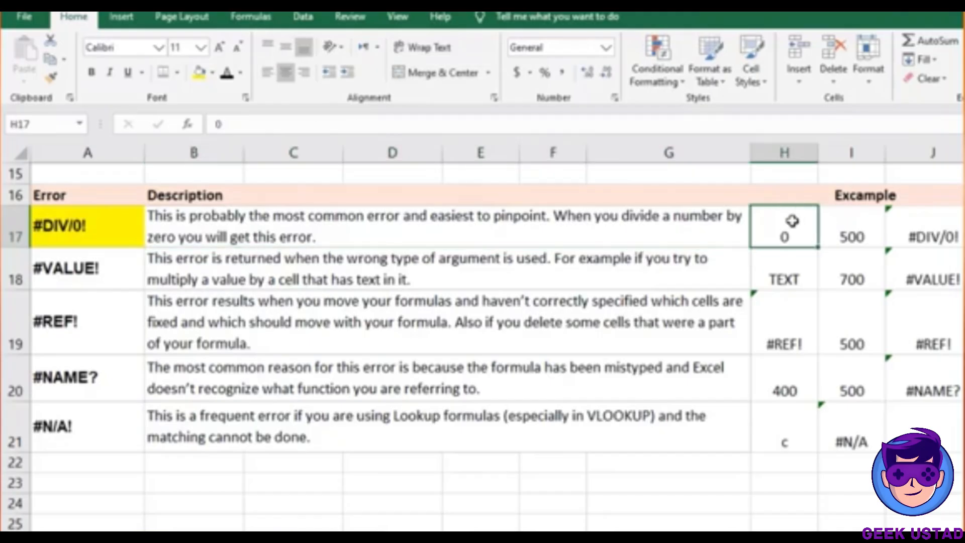
{"action": "left_click", "coordinate": [832, 226]}
{"action": "double_click", "coordinate": [914, 229]}
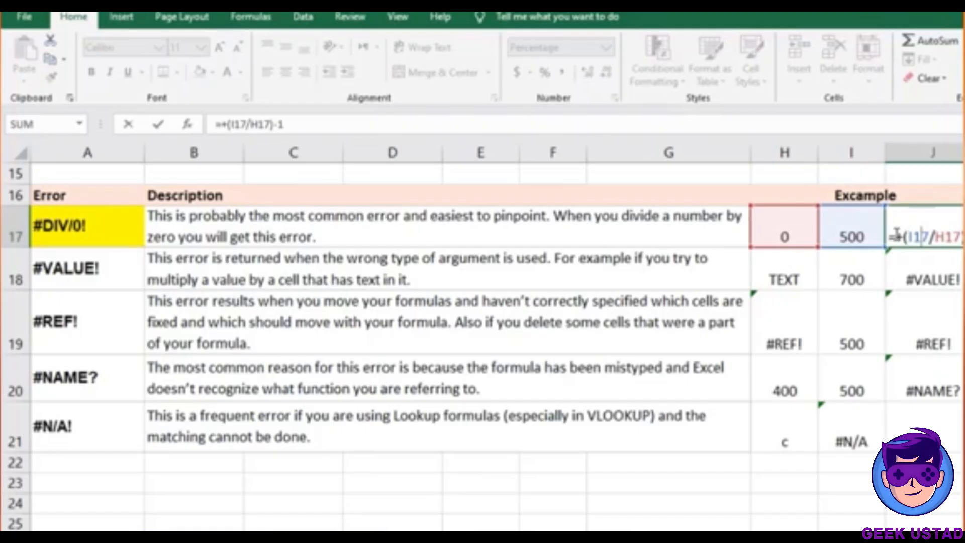
{"action": "key", "text": "Escape"}
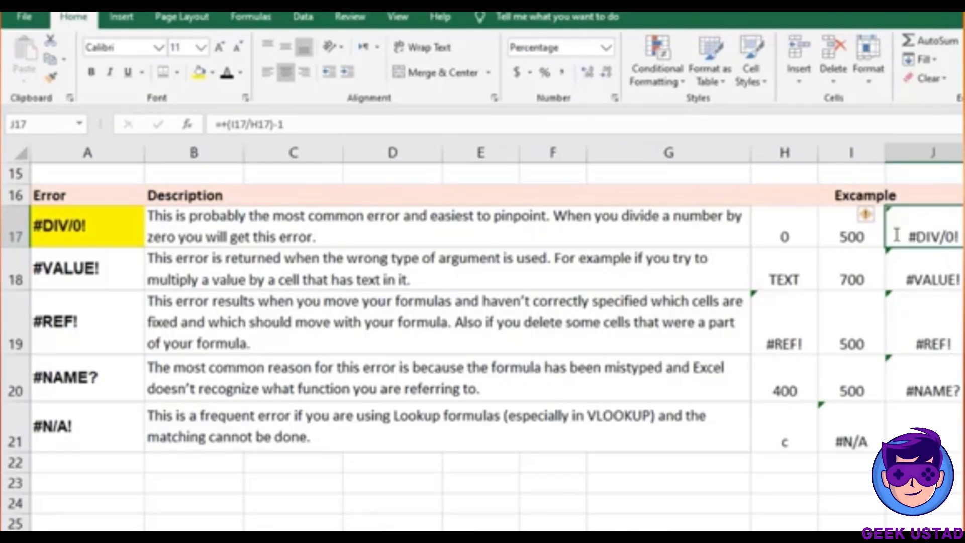
{"action": "left_click", "coordinate": [124, 262]}
Fill the #VALUE! label in A18 and the #REF! label in A19 yellow
{"action": "left_click", "coordinate": [200, 73]}
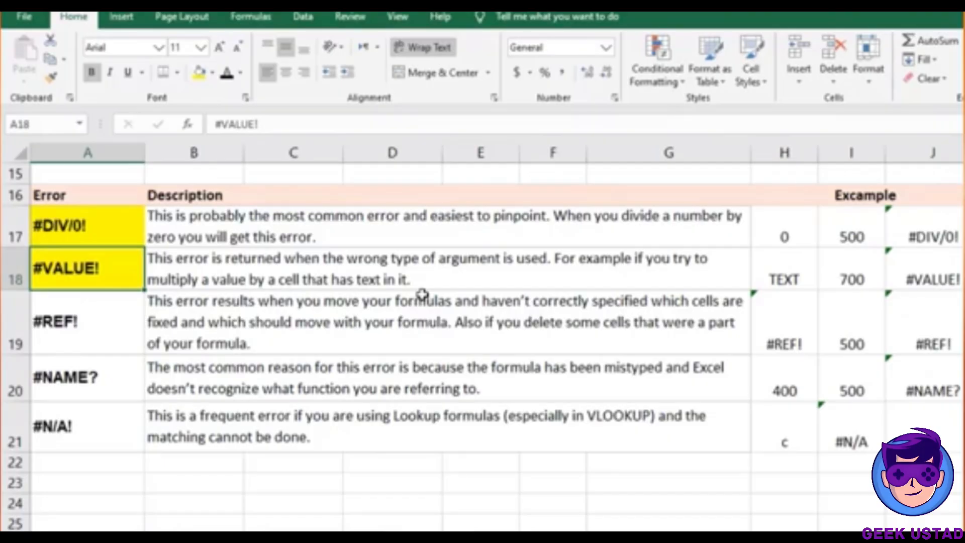
{"action": "left_click", "coordinate": [787, 275]}
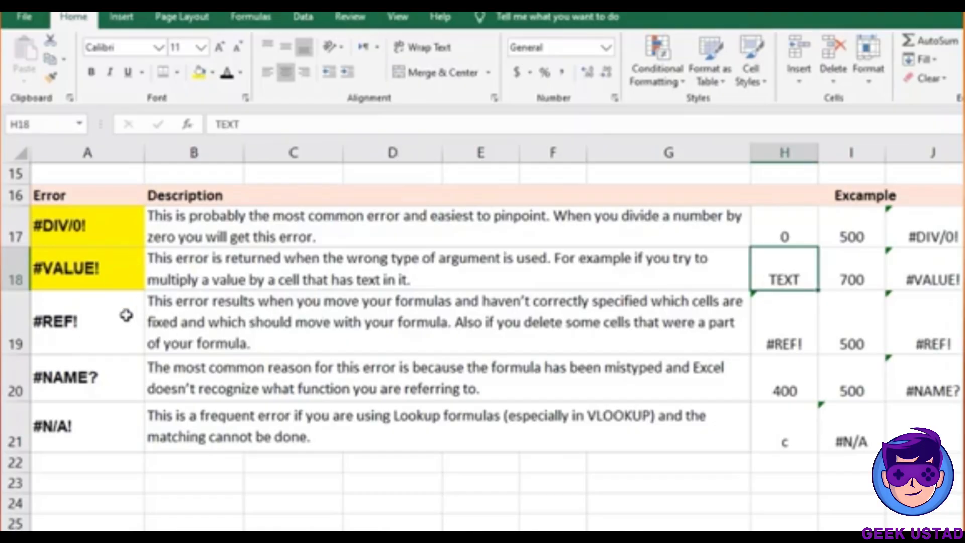
{"action": "left_click", "coordinate": [101, 315]}
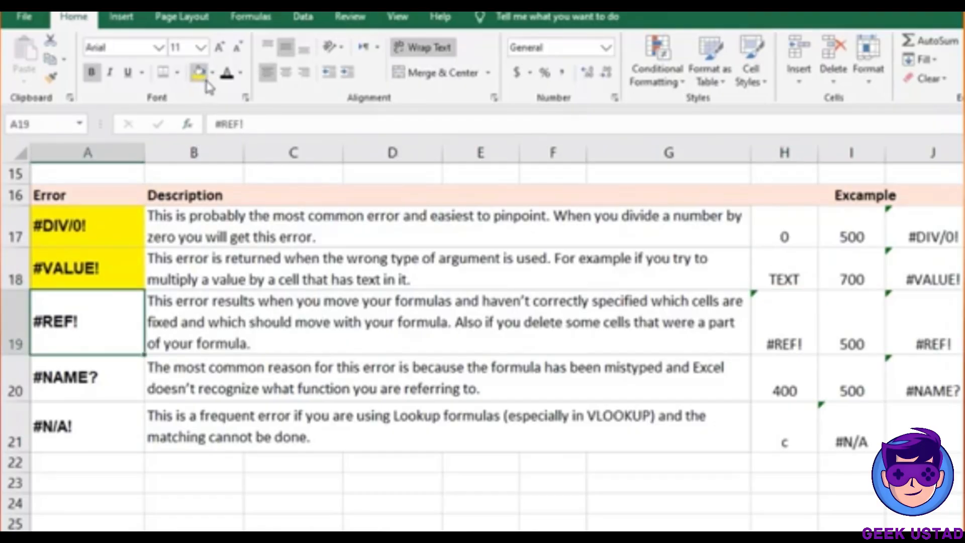
{"action": "left_click", "coordinate": [199, 71]}
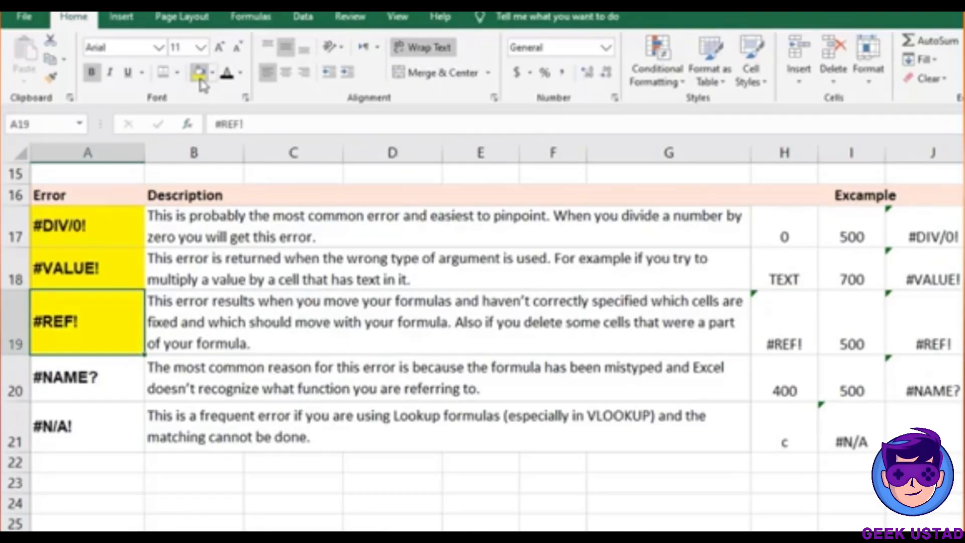
{"action": "left_click", "coordinate": [776, 337]}
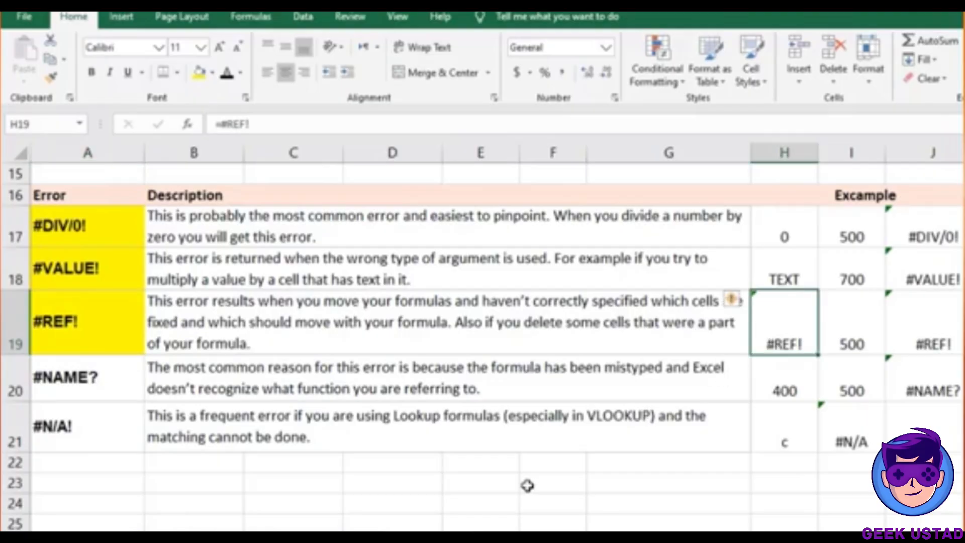
{"action": "left_click", "coordinate": [575, 483]}
Enter 100 in the empty cell Q18
{"action": "left_click", "coordinate": [964, 378]}
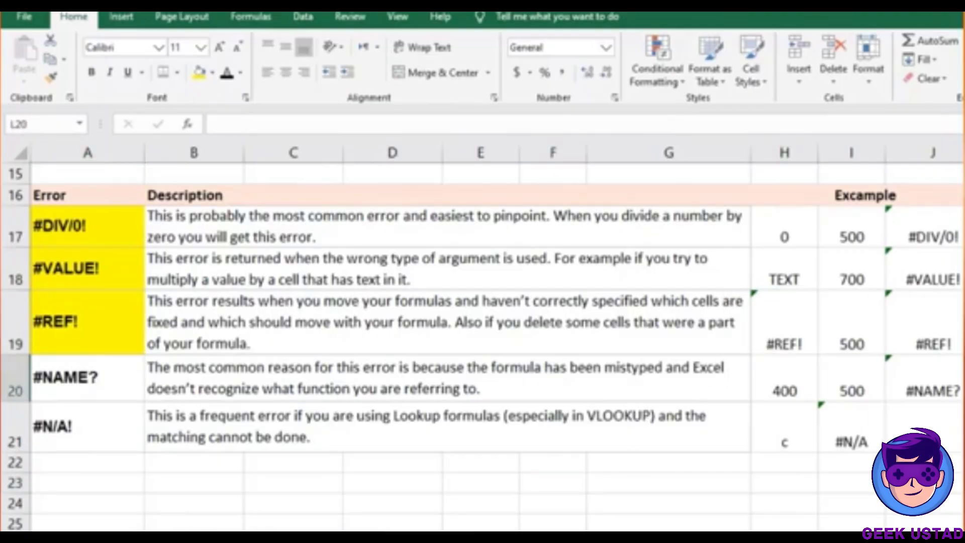
{"action": "key", "text": "Right"}
{"action": "key", "text": "Right"}
{"action": "key", "text": "Right"}
{"action": "key", "text": "Right"}
{"action": "key", "text": "Right"}
{"action": "key", "text": "Right"}
{"action": "key", "text": "Right"}
{"action": "key", "text": "Right"}
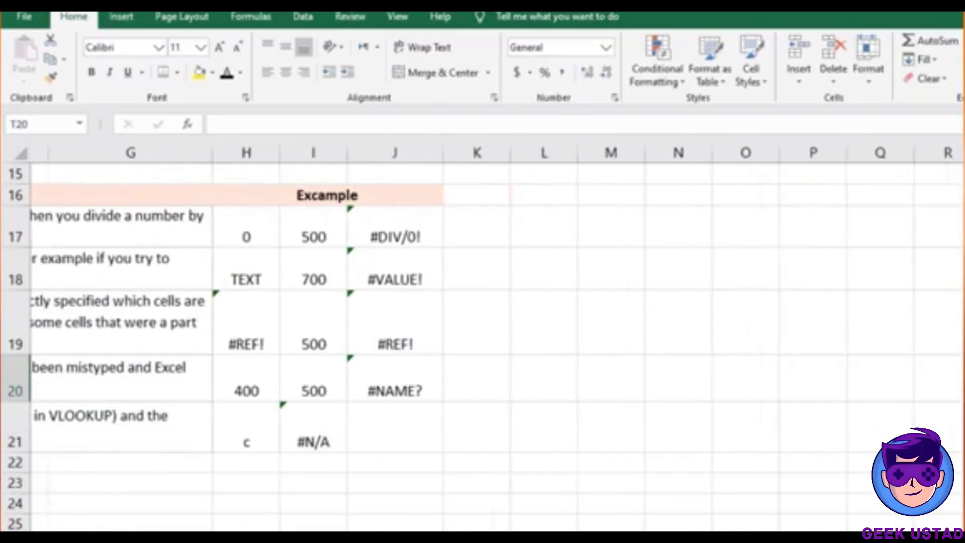
{"action": "left_click", "coordinate": [855, 261]}
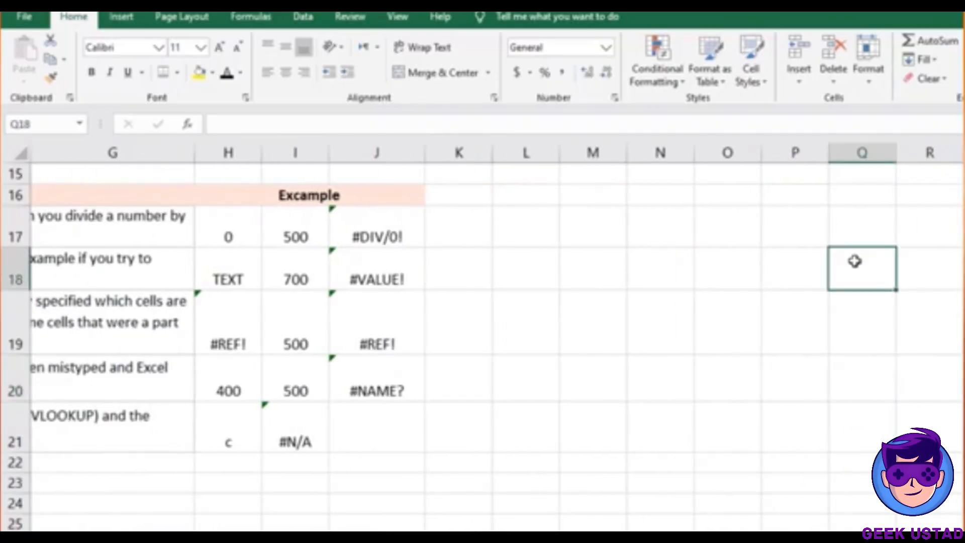
{"action": "type", "text": "100"}
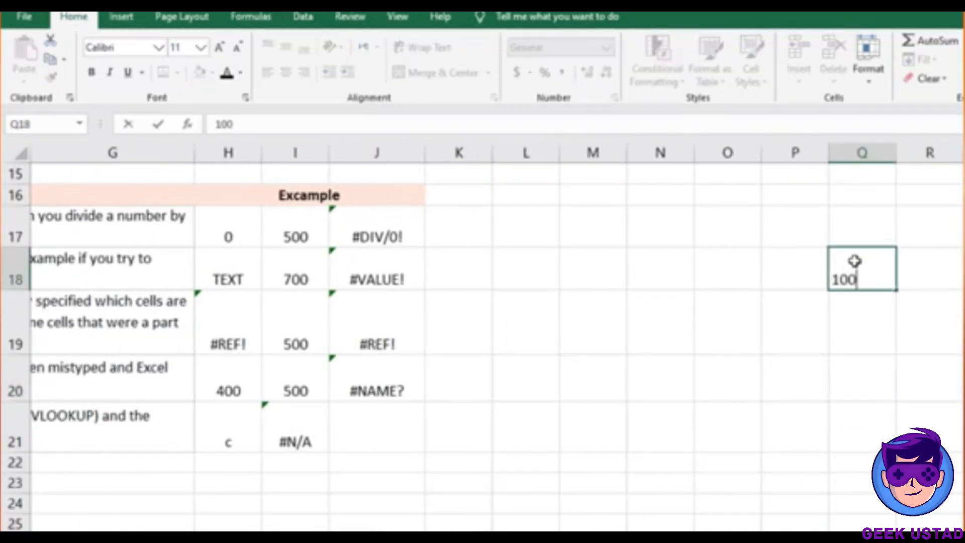
{"action": "key", "text": "Return"}
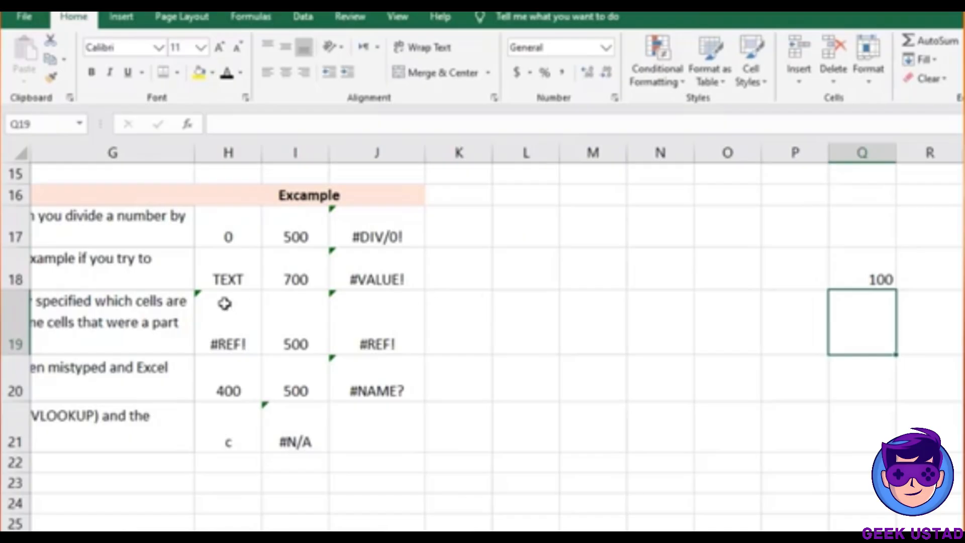
Make H19 refer to Q18 so J19's growth shows 400%, and select column Q
{"action": "left_click", "coordinate": [228, 322]}
{"action": "type", "text": "="}
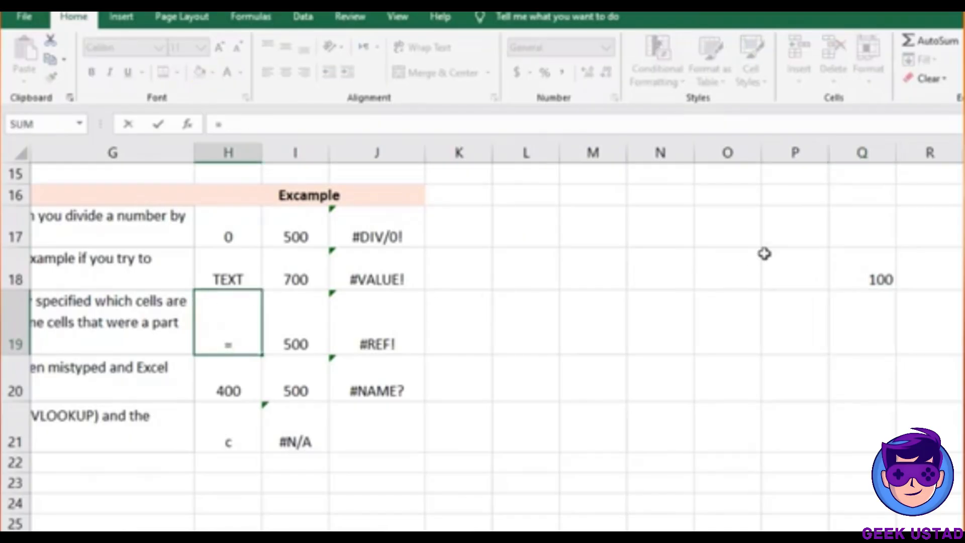
{"action": "left_click", "coordinate": [861, 277]}
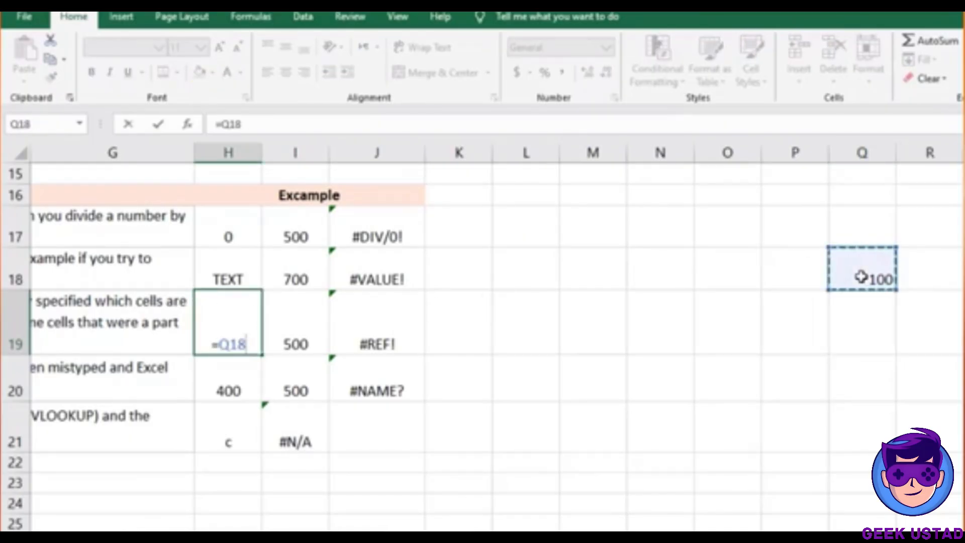
{"action": "key", "text": "Return"}
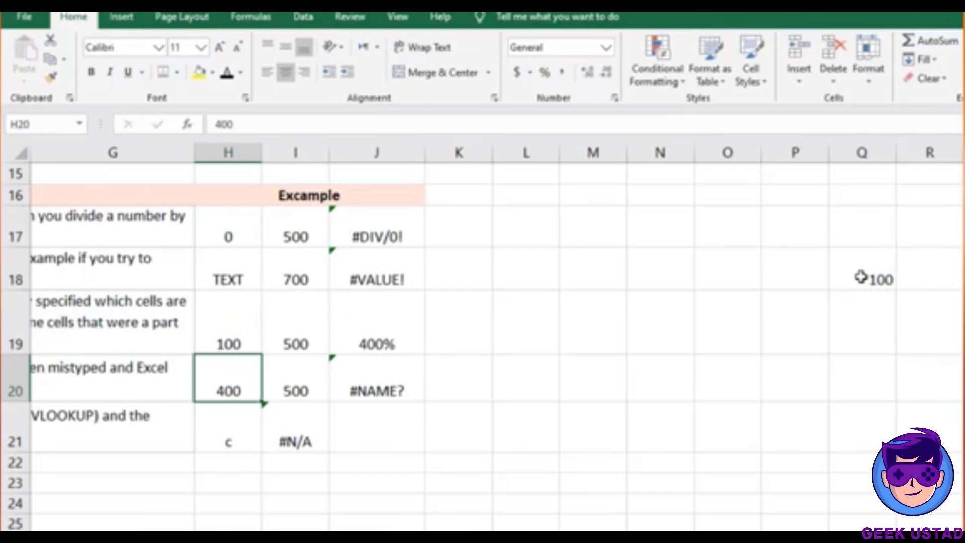
{"action": "left_click", "coordinate": [349, 336]}
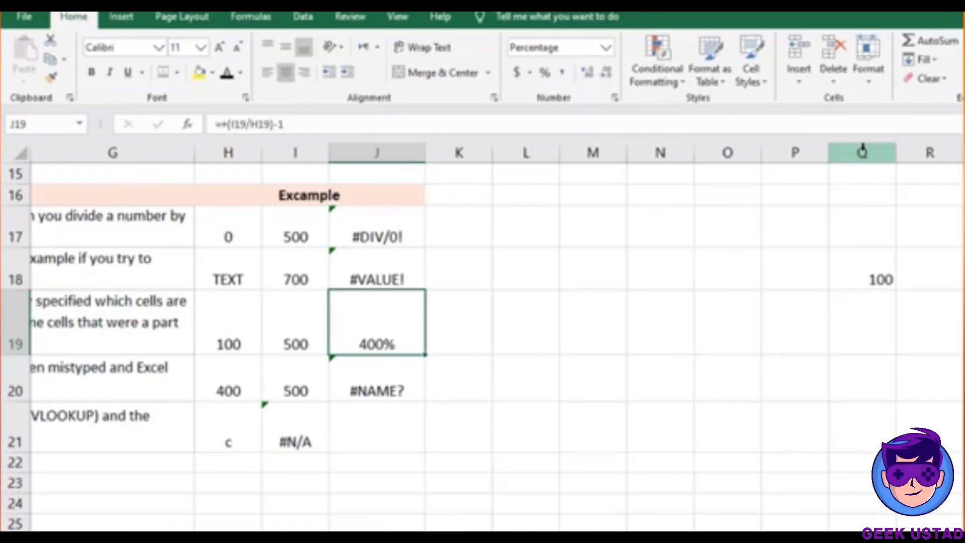
{"action": "left_click", "coordinate": [863, 152]}
{"action": "right_click", "coordinate": [862, 152]}
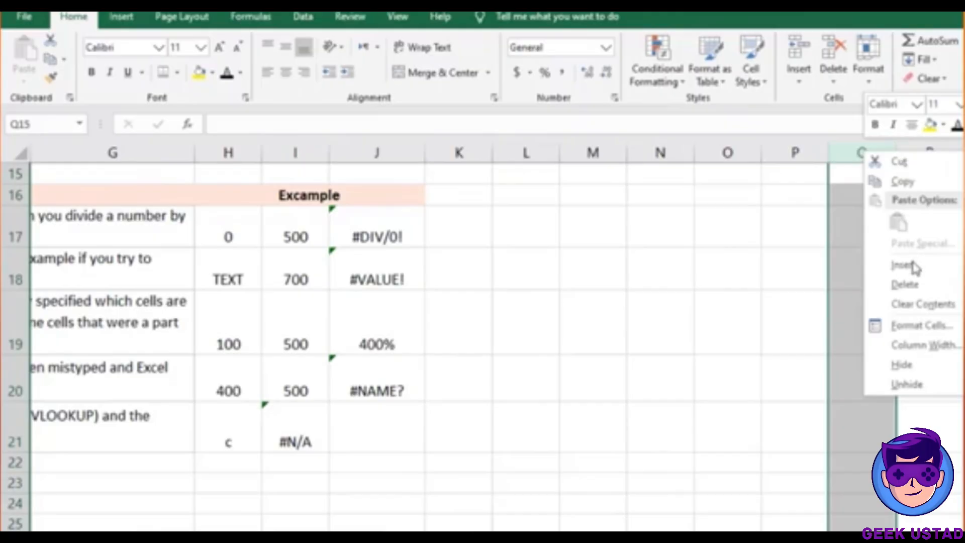
Delete column Q so H19 becomes =#REF! and J19 shows #REF!
{"action": "key", "text": "Escape"}
{"action": "key", "text": "ctrl+minus"}
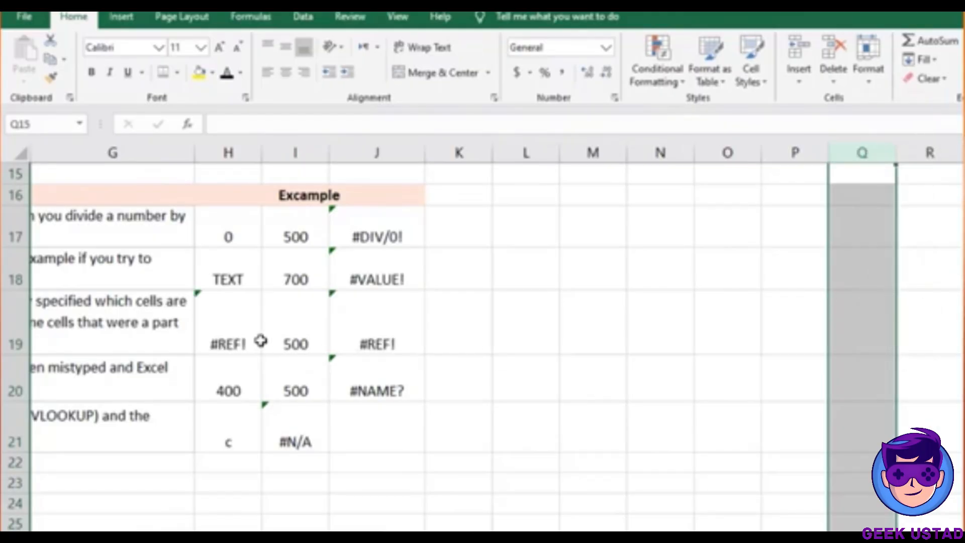
{"action": "left_click", "coordinate": [256, 338]}
{"action": "left_click", "coordinate": [350, 337]}
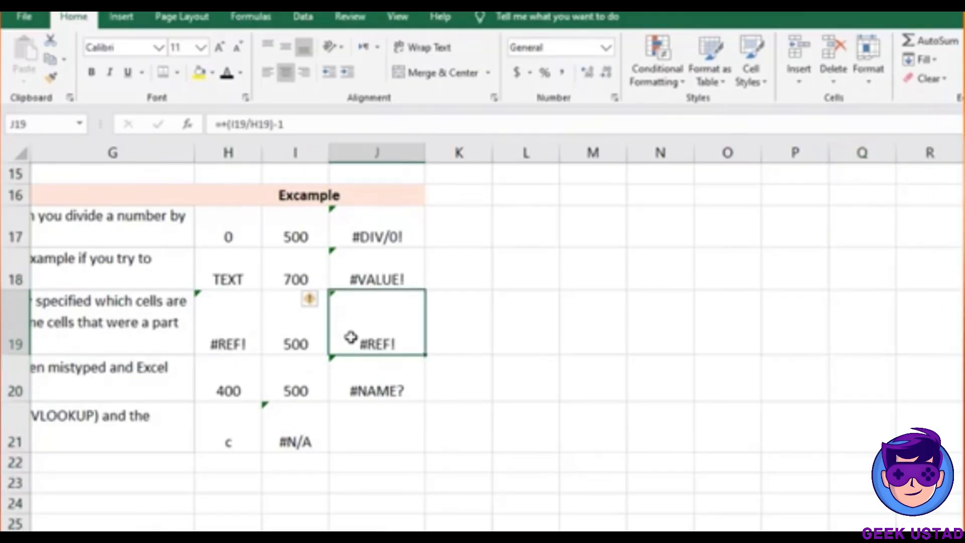
{"action": "key", "text": "Left"}
{"action": "key", "text": "Left"}
{"action": "key", "text": "Left"}
{"action": "key", "text": "Left"}
{"action": "key", "text": "Left"}
{"action": "key", "text": "Left"}
{"action": "key", "text": "Left"}
{"action": "key", "text": "Left"}
{"action": "key", "text": "Left"}
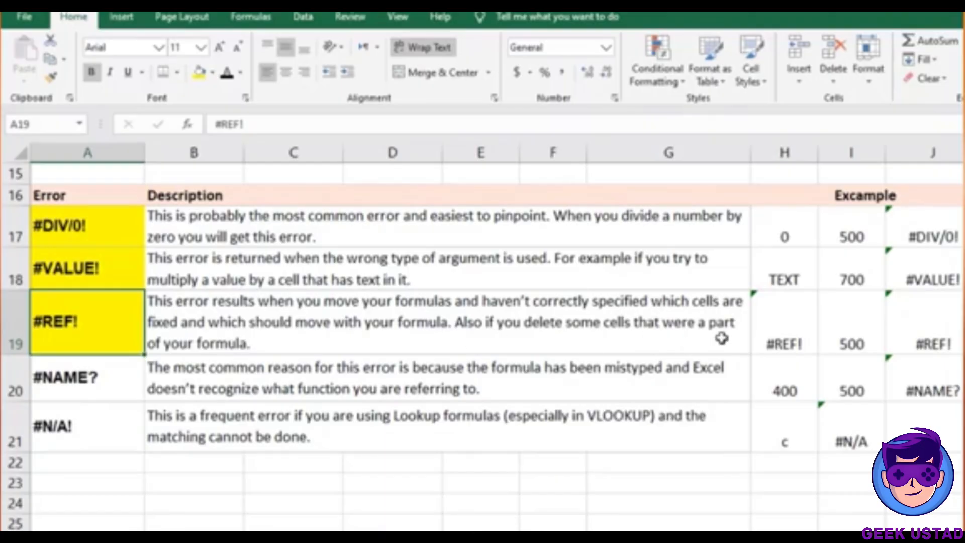
{"action": "left_click", "coordinate": [775, 327]}
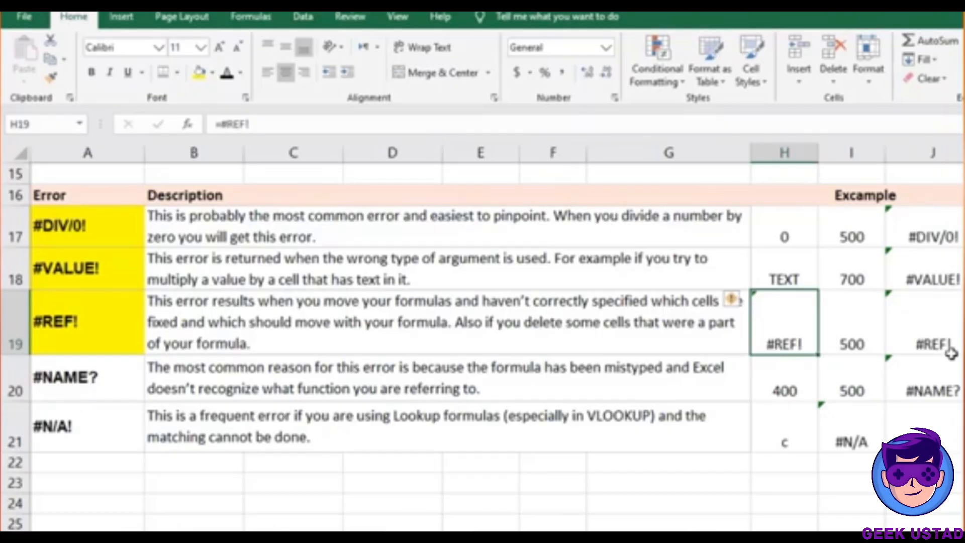
Highlight J20 yellow, try replacing TEXT with 1, then undo back to #NAME?
{"action": "left_click", "coordinate": [916, 398]}
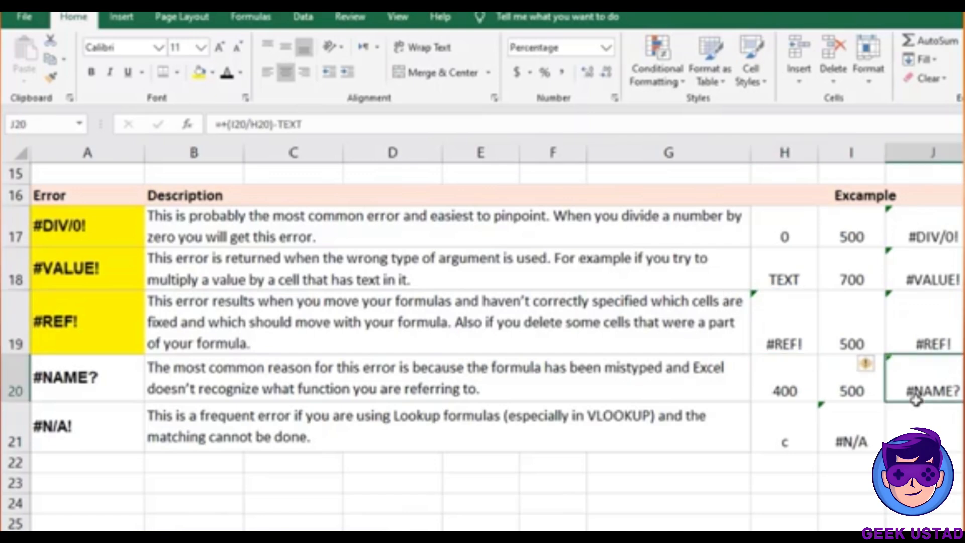
{"action": "left_click", "coordinate": [203, 84]}
{"action": "double_click", "coordinate": [919, 385]}
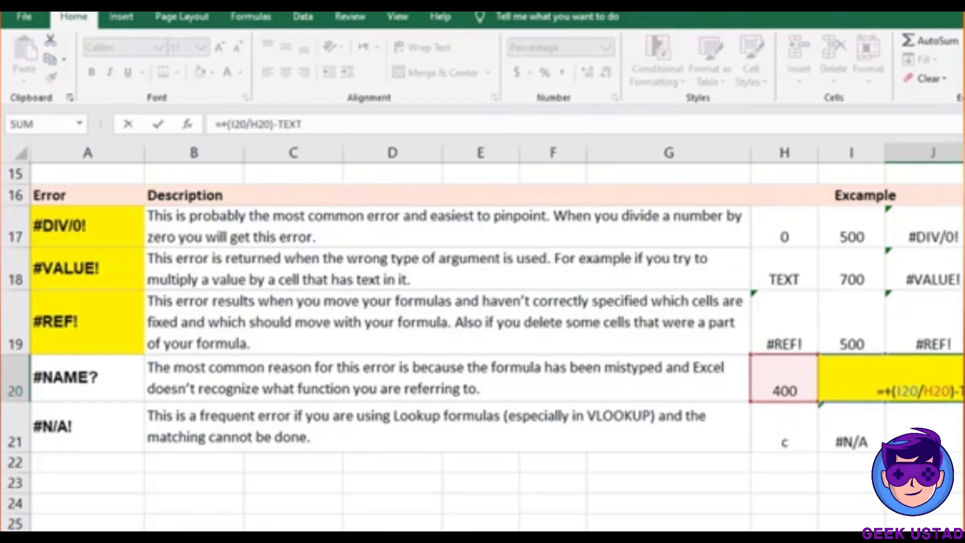
{"action": "key", "text": "BackSpace"}
{"action": "key", "text": "BackSpace"}
{"action": "key", "text": "BackSpace"}
{"action": "key", "text": "BackSpace"}
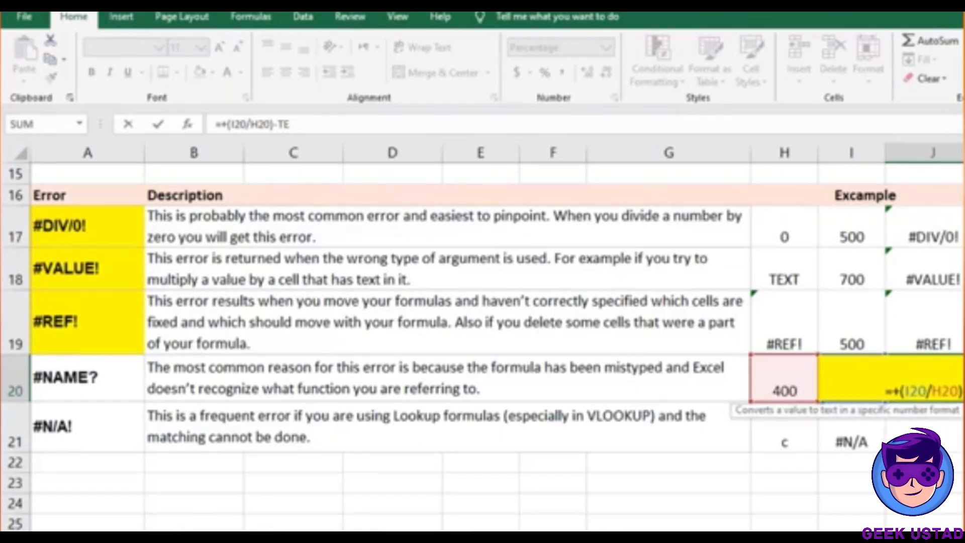
{"action": "type", "text": "1"}
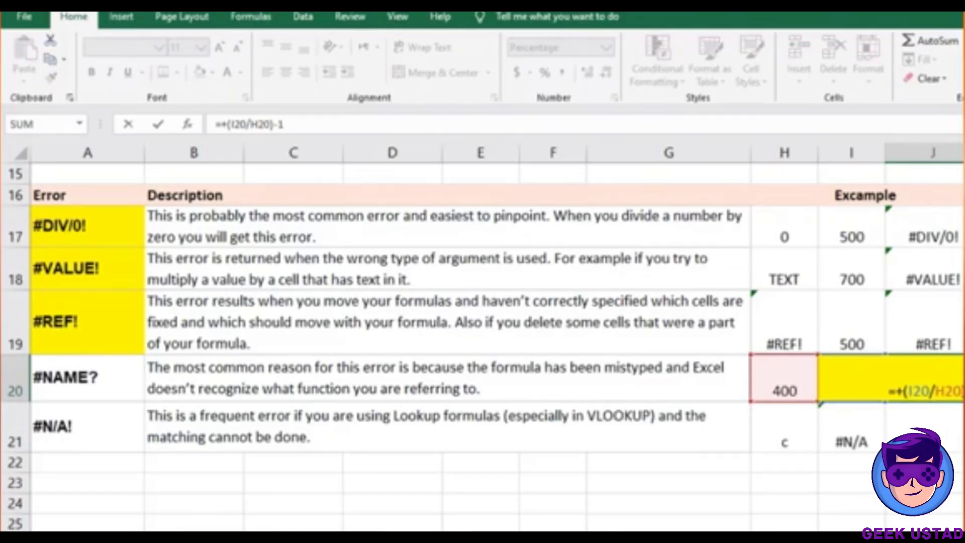
{"action": "key", "text": "Return"}
{"action": "key", "text": "Up"}
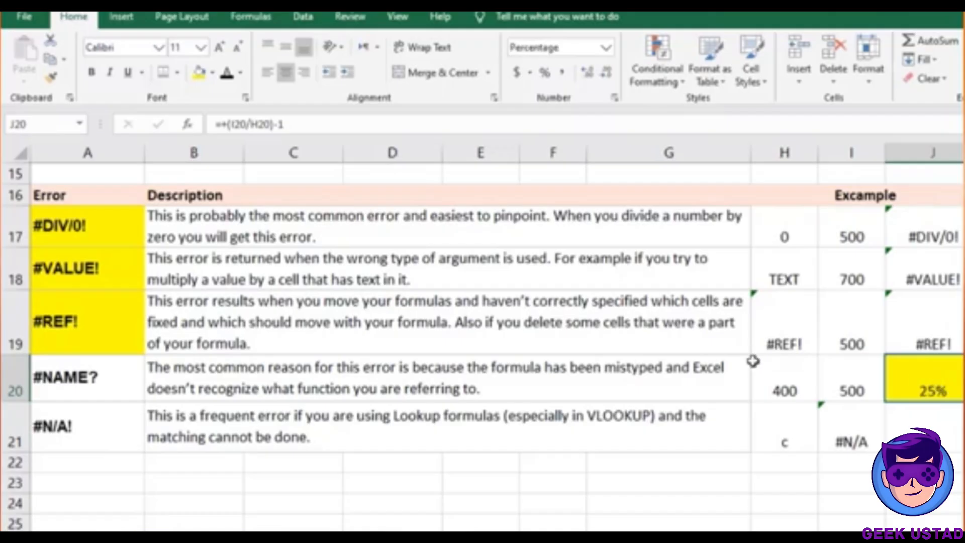
{"action": "key", "text": "ctrl+z"}
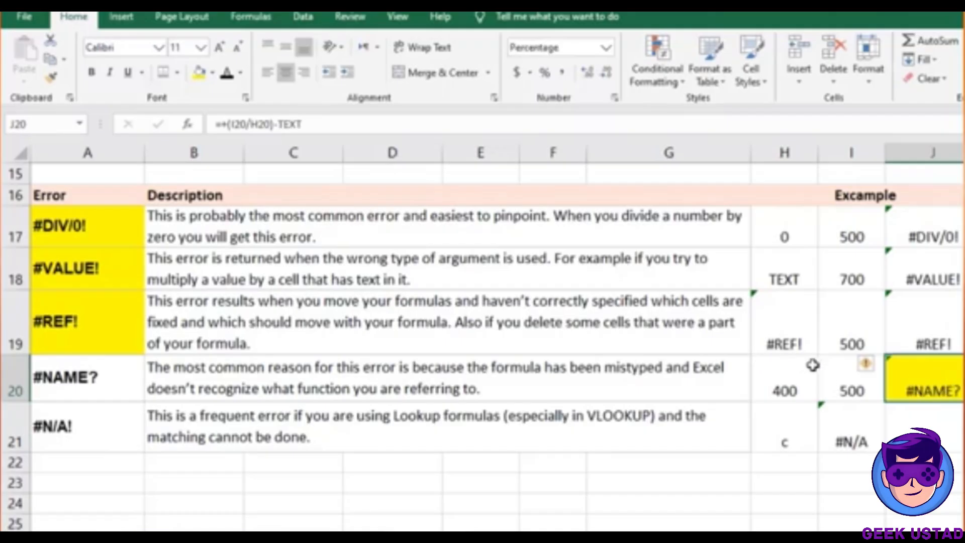
Change J20's formula to =+(I20/H20)-XYZ so it still returns #NAME?
{"action": "double_click", "coordinate": [929, 379]}
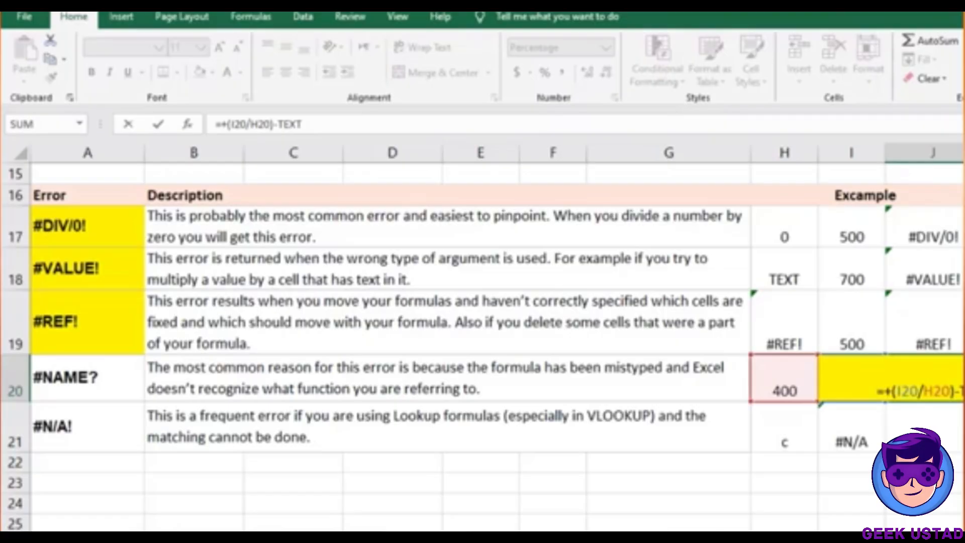
{"action": "key", "text": "BackSpace"}
{"action": "key", "text": "BackSpace"}
{"action": "key", "text": "BackSpace"}
{"action": "key", "text": "BackSpace"}
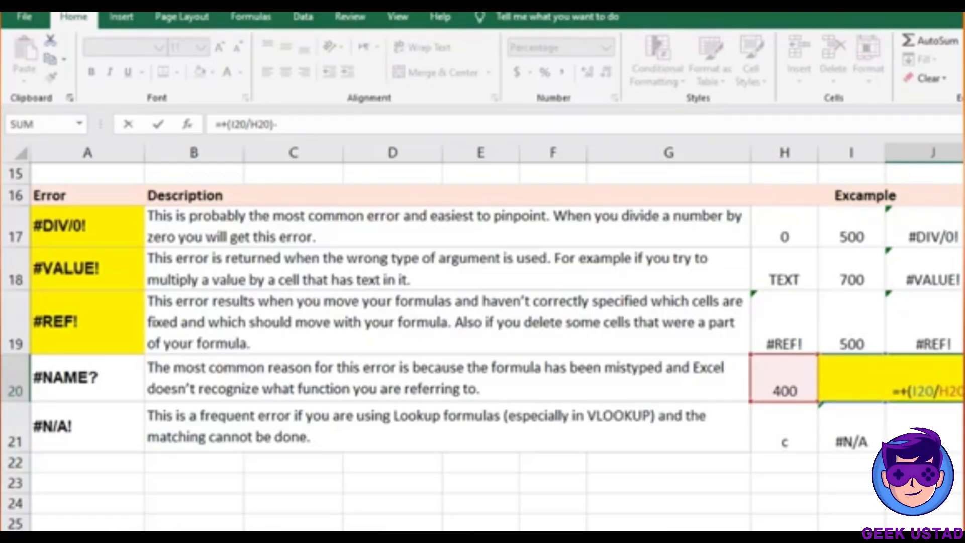
{"action": "type", "text": "XYZ"}
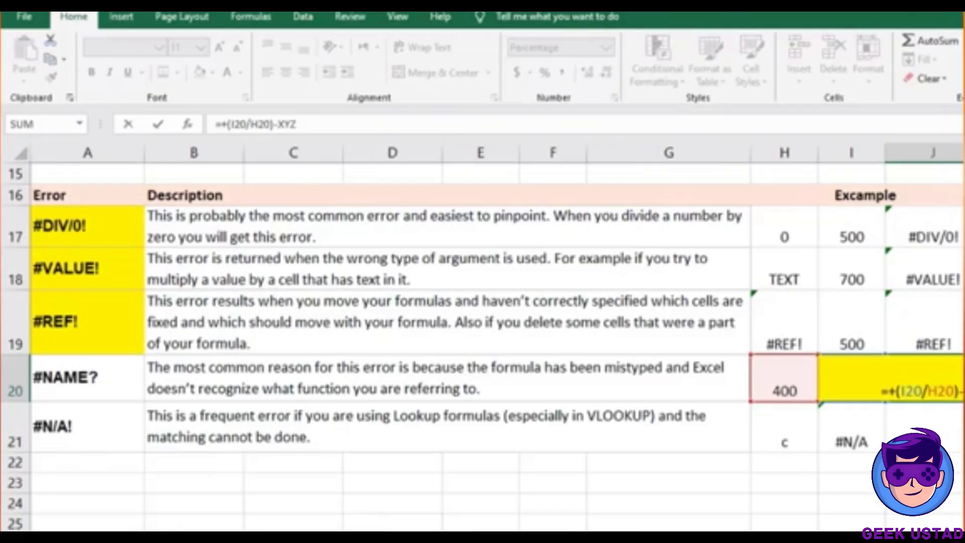
{"action": "key", "text": "Return"}
{"action": "left_click", "coordinate": [934, 384]}
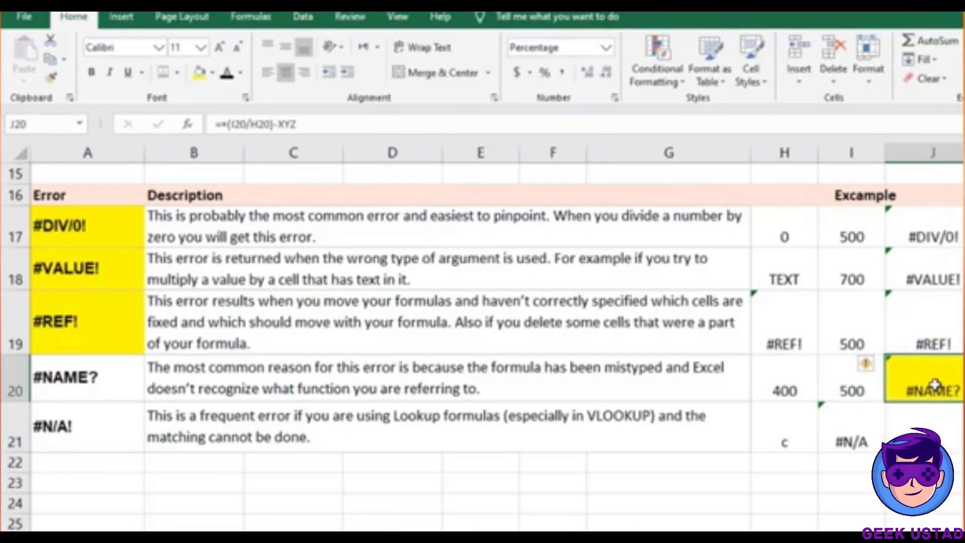
{"action": "left_click", "coordinate": [91, 429]}
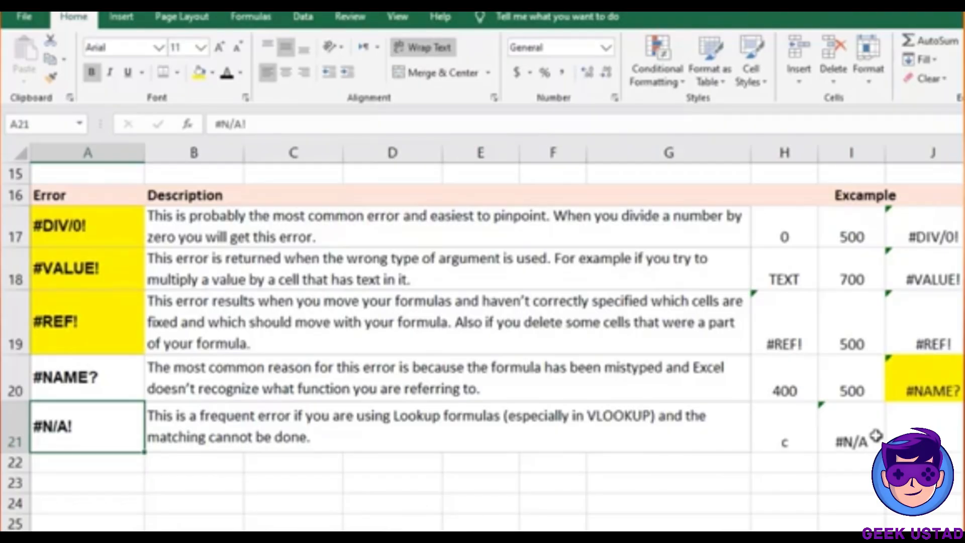
{"action": "key", "text": "Right"}
{"action": "key", "text": "Right"}
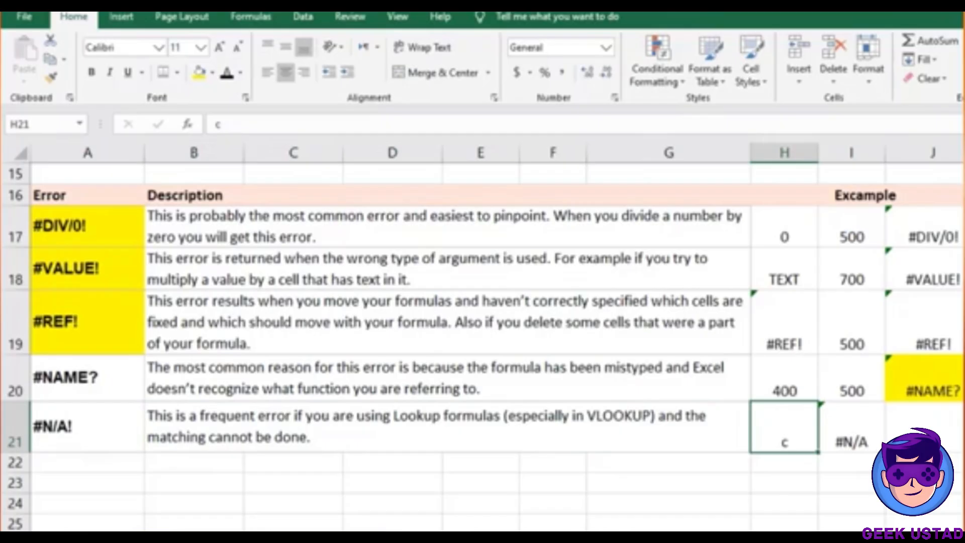
{"action": "scroll", "coordinate": [897, 323], "scroll_direction": "down", "scroll_amount": 3}
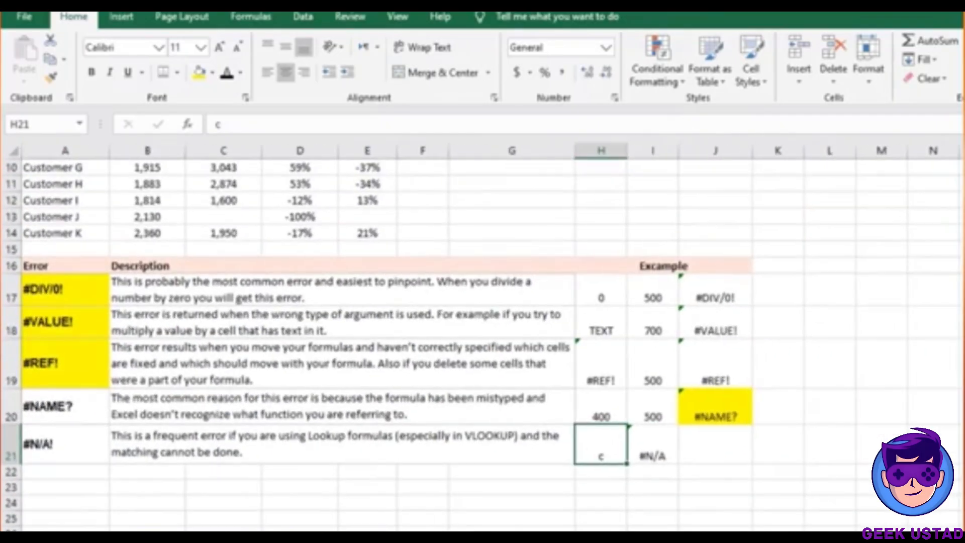
Fill the Region and Employee block M3:N8 yellow
{"action": "left_click", "coordinate": [897, 323]}
{"action": "key", "text": "Up"}
{"action": "key", "text": "Up"}
{"action": "key", "text": "Up"}
{"action": "key", "text": "Up"}
{"action": "key", "text": "Up"}
{"action": "key", "text": "Up"}
{"action": "key", "text": "Up"}
{"action": "key", "text": "Up"}
{"action": "key", "text": "Up"}
{"action": "key", "text": "Up"}
{"action": "key", "text": "Up"}
{"action": "key", "text": "Up"}
{"action": "key", "text": "Up"}
{"action": "key", "text": "Up"}
{"action": "key", "text": "Up"}
{"action": "key", "text": "Up"}
{"action": "key", "text": "Up"}
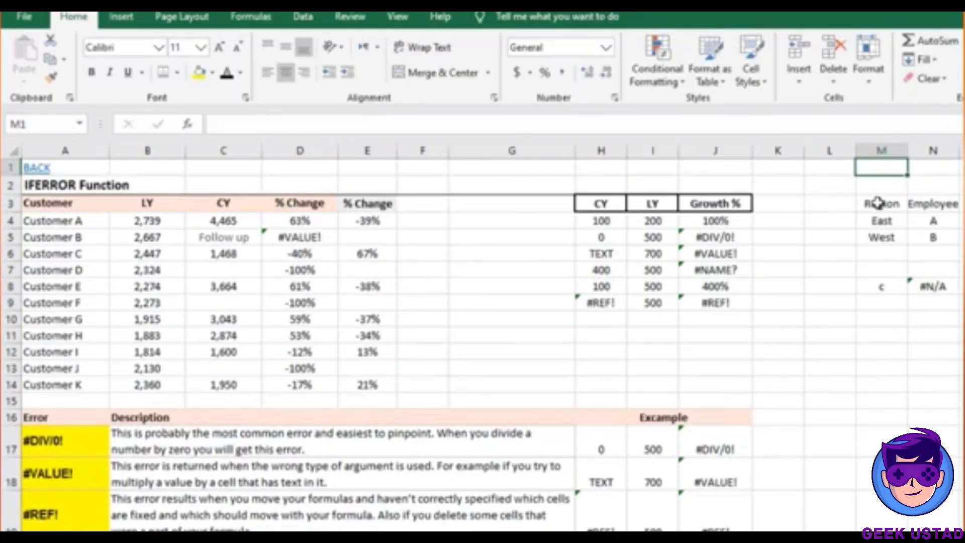
{"action": "left_click_drag", "start_coordinate": [878, 202], "coordinate": [932, 288]}
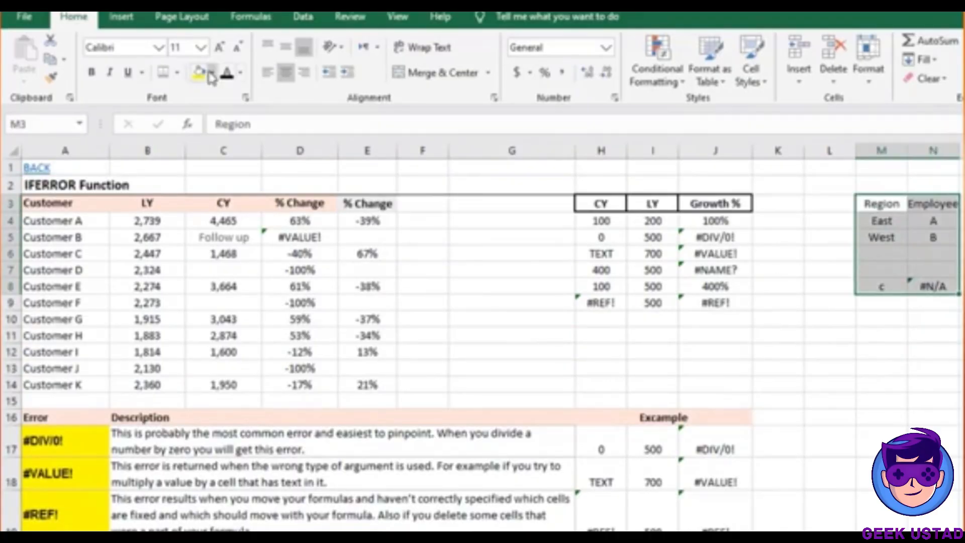
{"action": "left_click", "coordinate": [200, 72]}
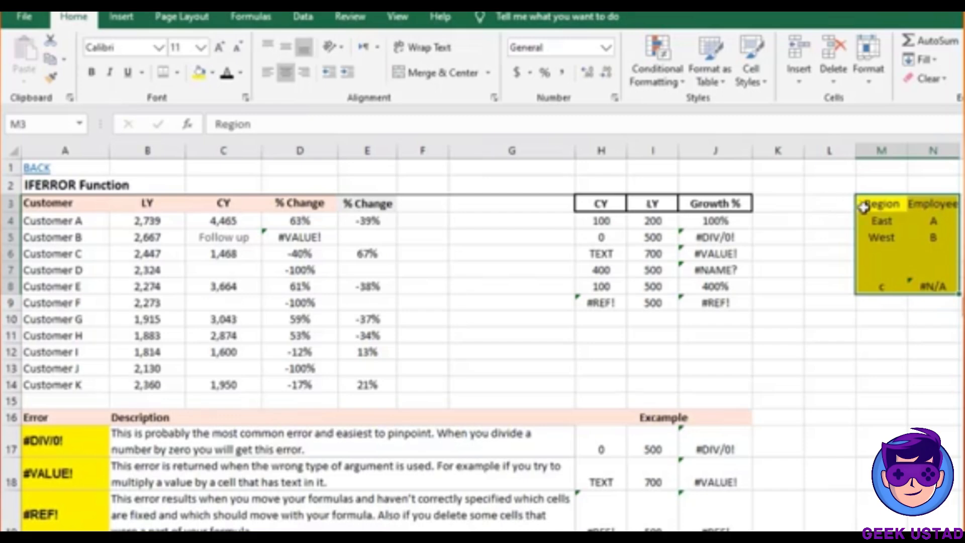
{"action": "left_click", "coordinate": [864, 206]}
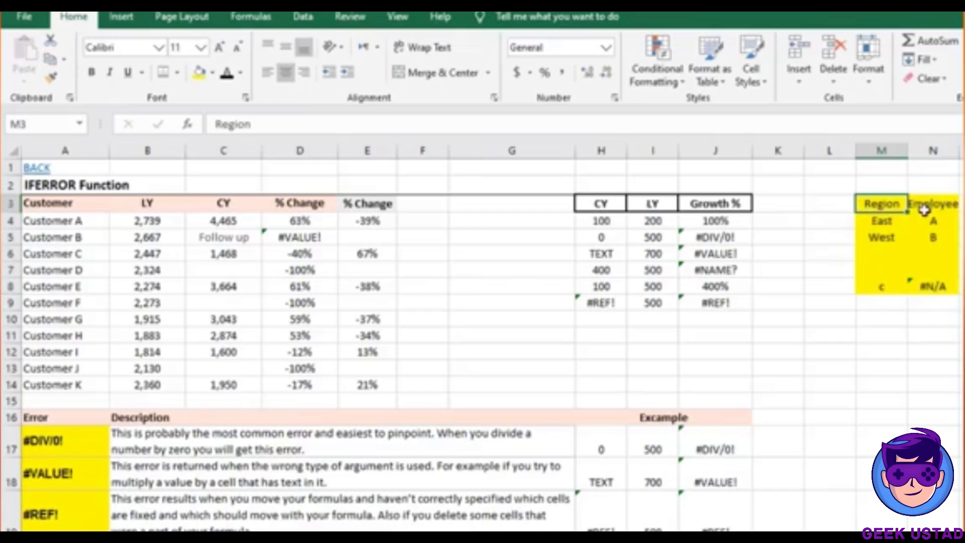
Review lookup value c in M8 and N8's =VLOOKUP(M8,M4:N5,2,0) returning #N/A
{"action": "left_click", "coordinate": [935, 234]}
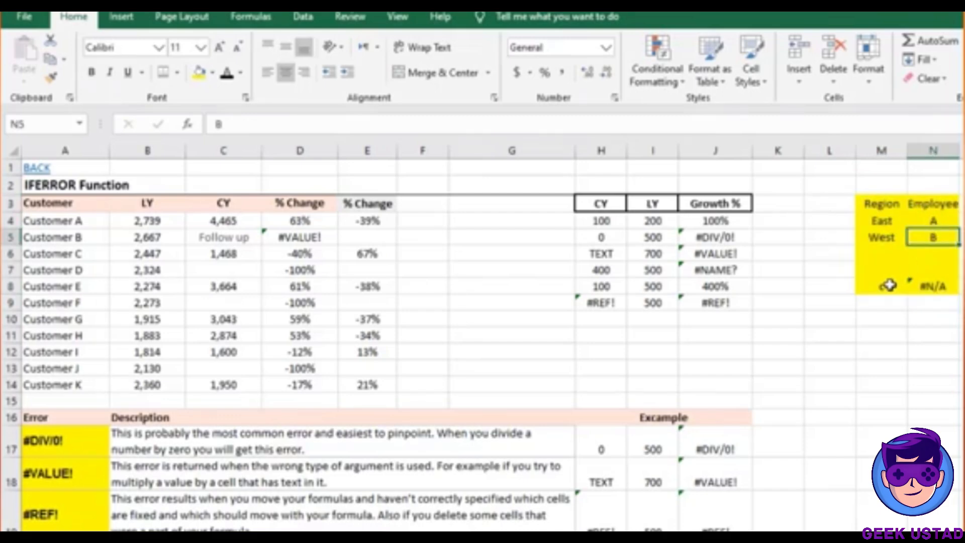
{"action": "left_click", "coordinate": [883, 287]}
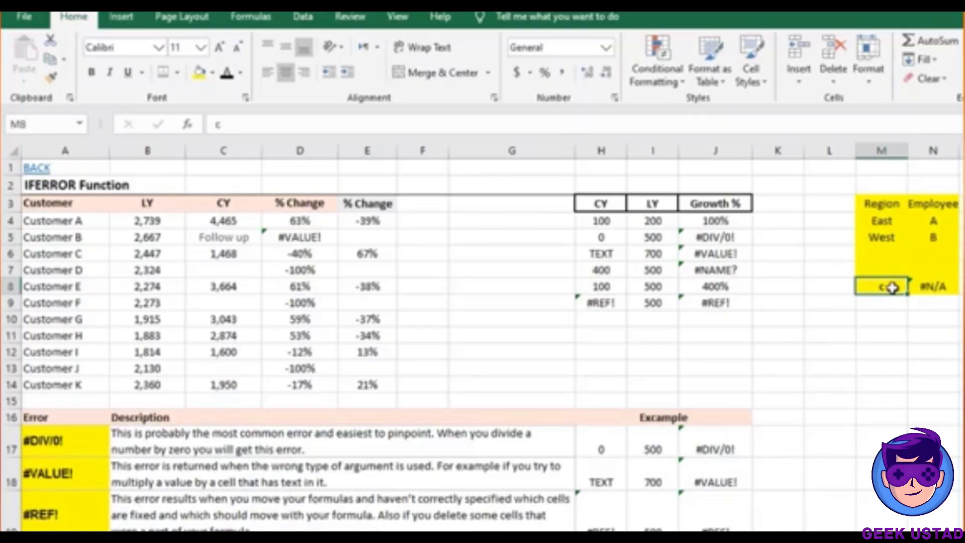
{"action": "left_click", "coordinate": [926, 286]}
{"action": "double_click", "coordinate": [925, 286]}
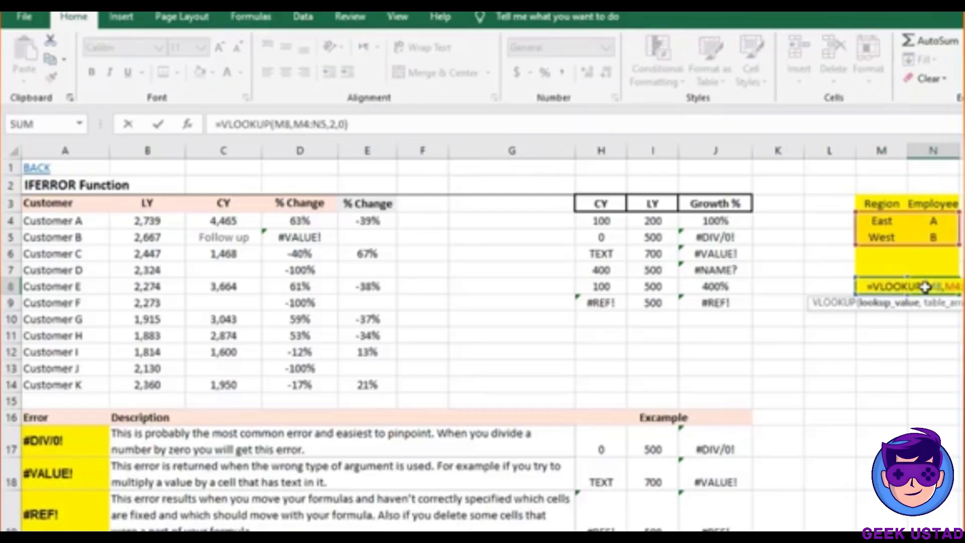
{"action": "key", "text": "Escape"}
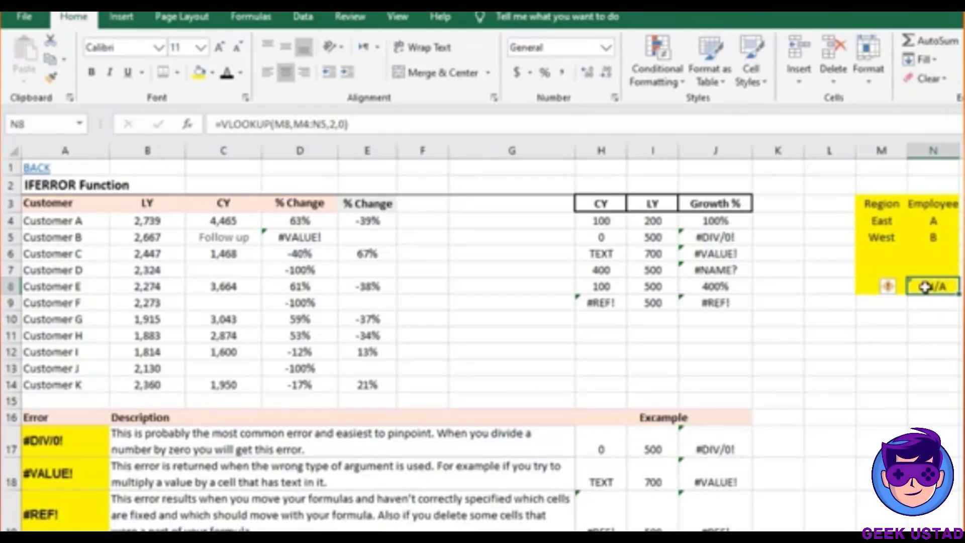
{"action": "left_click", "coordinate": [925, 322]}
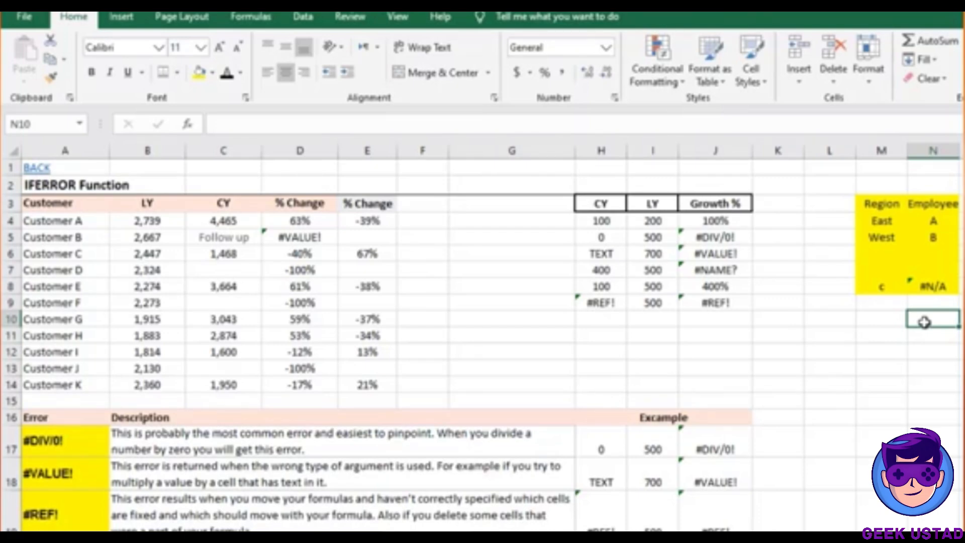
Check D5's =(C5/B5)-1 formula and fill the 'Follow up' text in C5 yellow
{"action": "key", "text": "ctrl+Left"}
{"action": "key", "text": "ctrl+Left"}
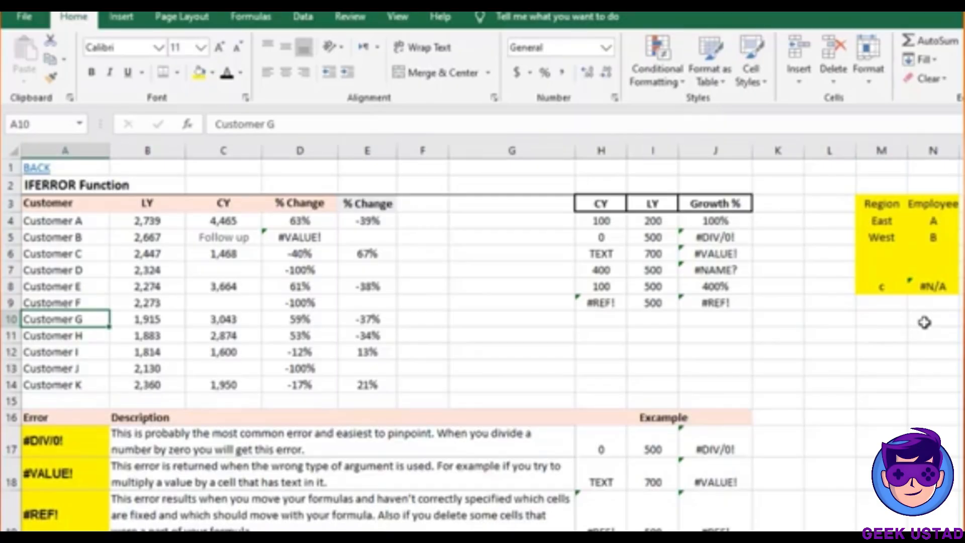
{"action": "key", "text": "Up"}
{"action": "key", "text": "Up"}
{"action": "key", "text": "Up"}
{"action": "key", "text": "Up"}
{"action": "key", "text": "Up"}
{"action": "key", "text": "Up"}
{"action": "key", "text": "Up"}
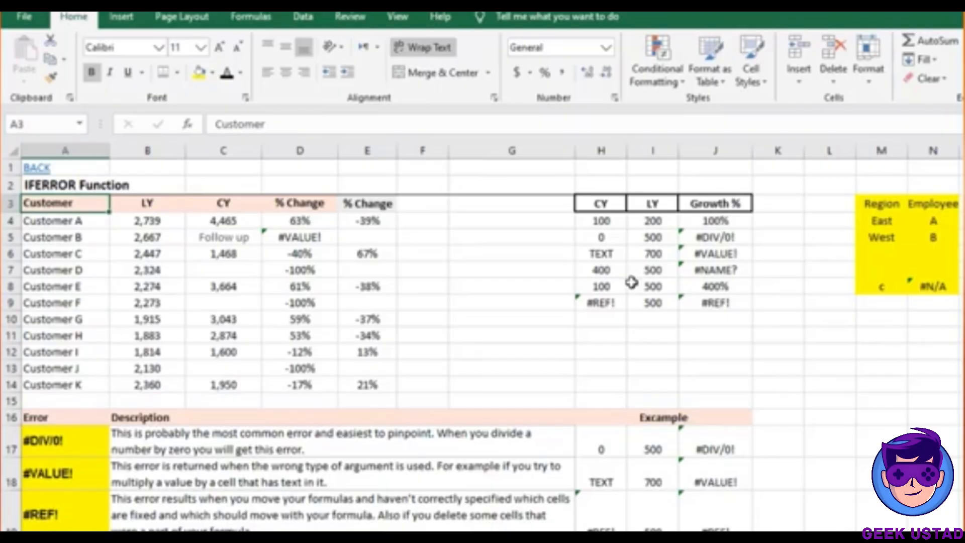
{"action": "left_click", "coordinate": [301, 240]}
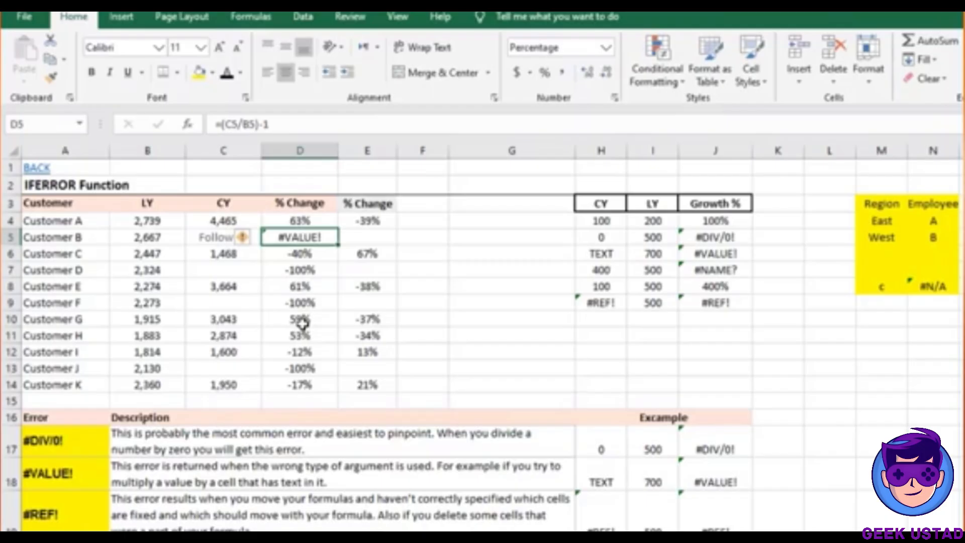
{"action": "left_click", "coordinate": [222, 237]}
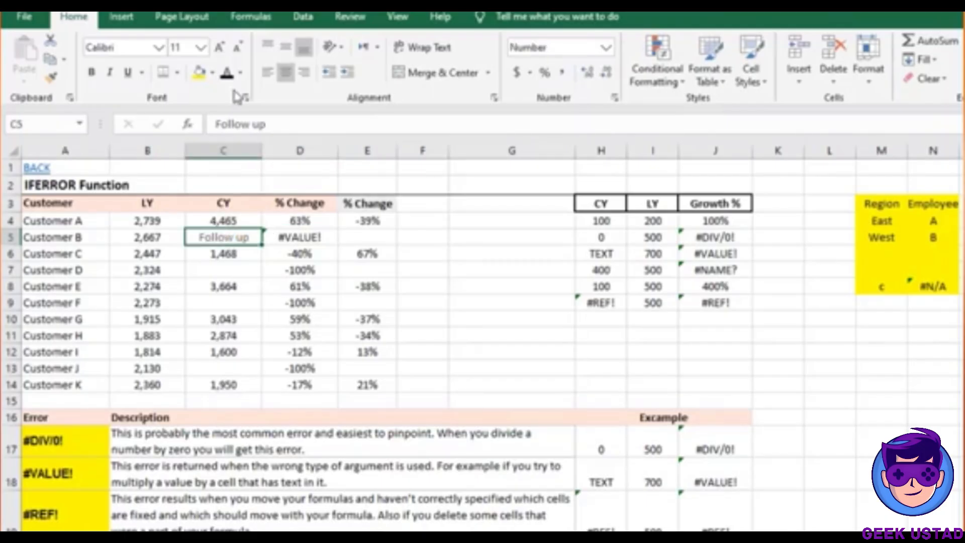
{"action": "left_click", "coordinate": [200, 74]}
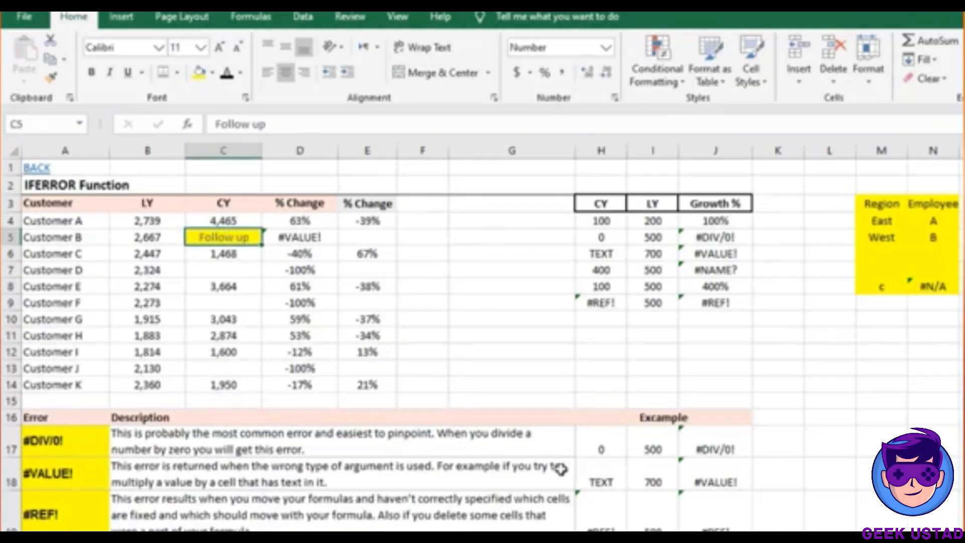
{"action": "left_click", "coordinate": [604, 477]}
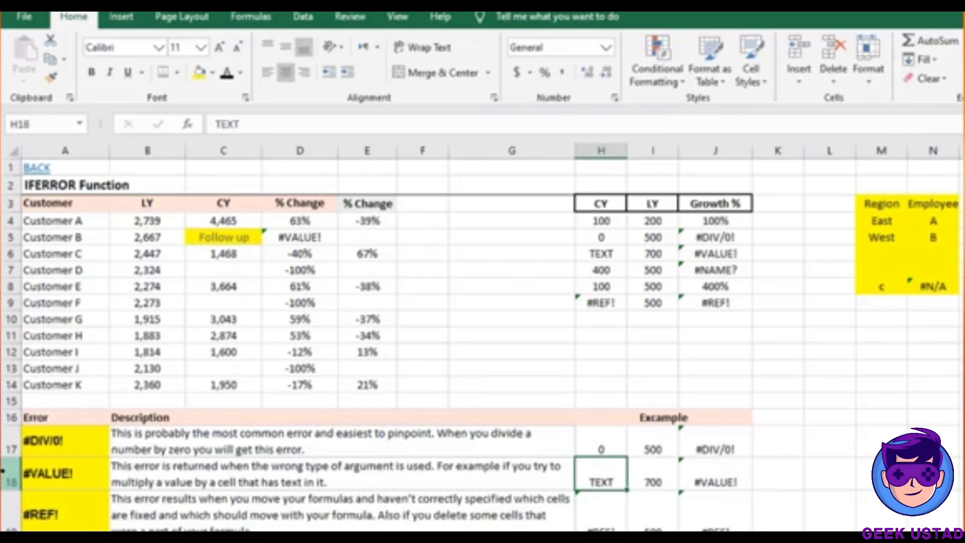
Fill the #VALUE! explanation row A18:J18 yellow, then review D5's =(C5/B5)-1 unchanged
{"action": "left_click", "coordinate": [65, 473]}
{"action": "left_click_drag", "start_coordinate": [66, 473], "coordinate": [681, 477]}
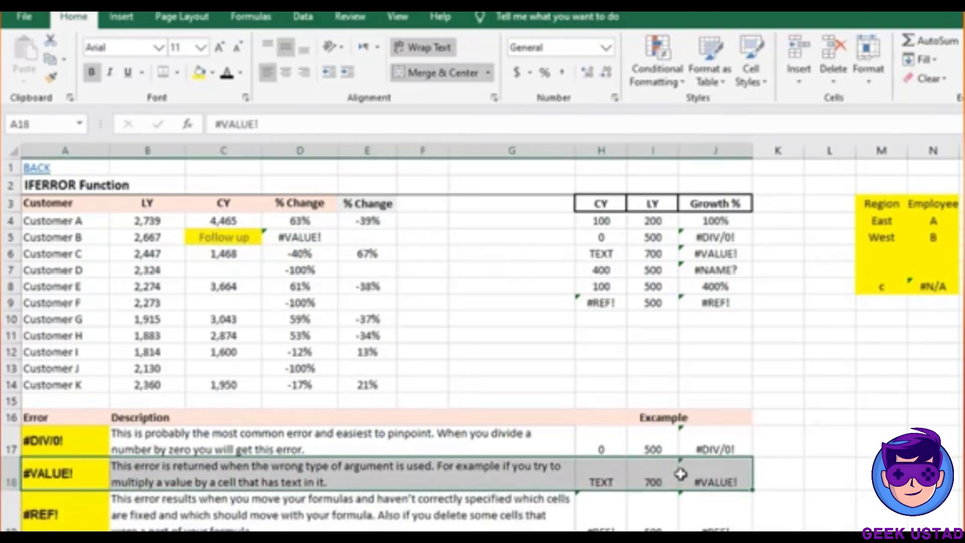
{"action": "left_click", "coordinate": [198, 72]}
{"action": "left_click", "coordinate": [323, 233]}
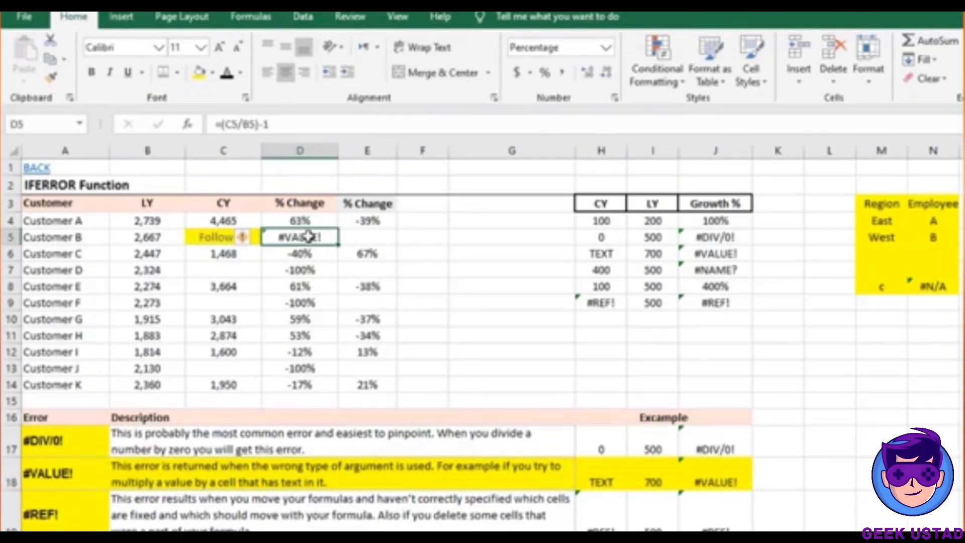
{"action": "double_click", "coordinate": [305, 237]}
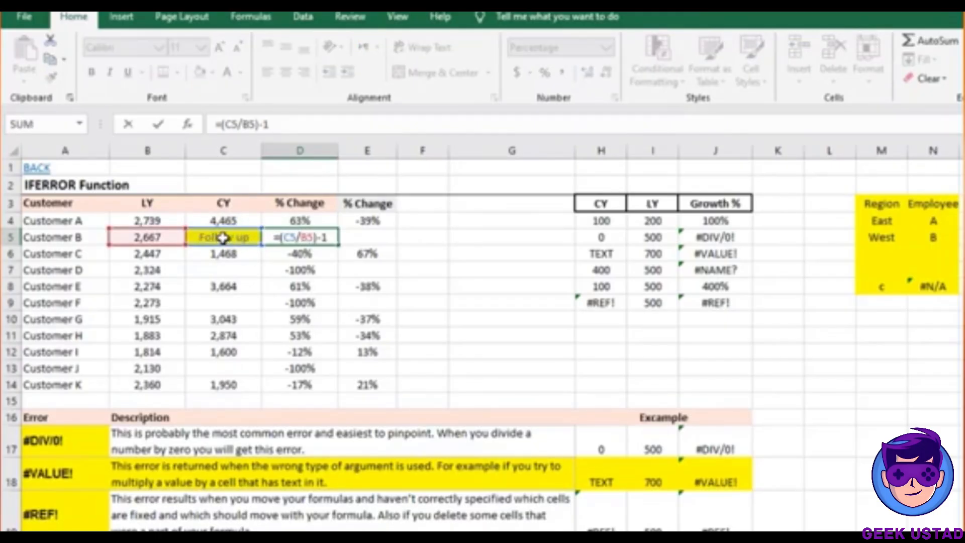
{"action": "key", "text": "Escape"}
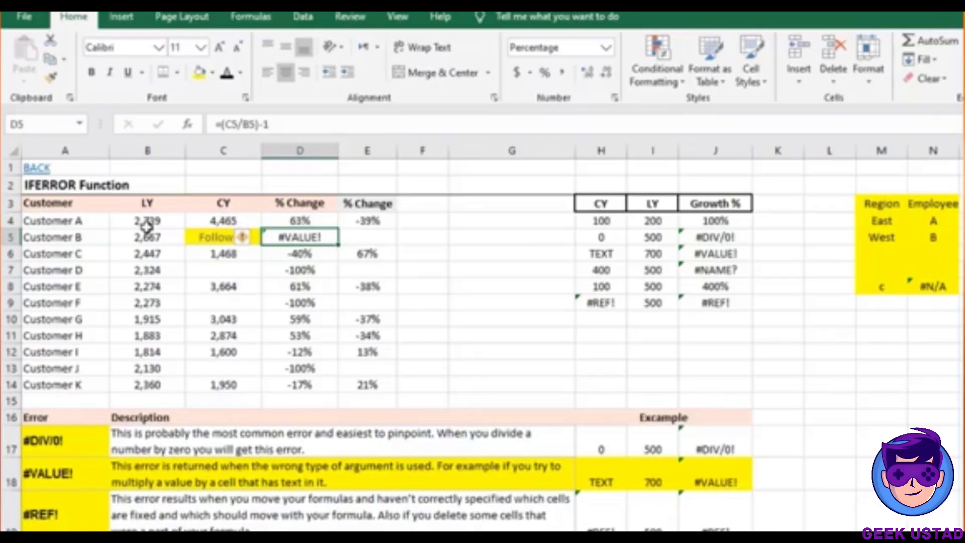
{"action": "left_click", "coordinate": [73, 204]}
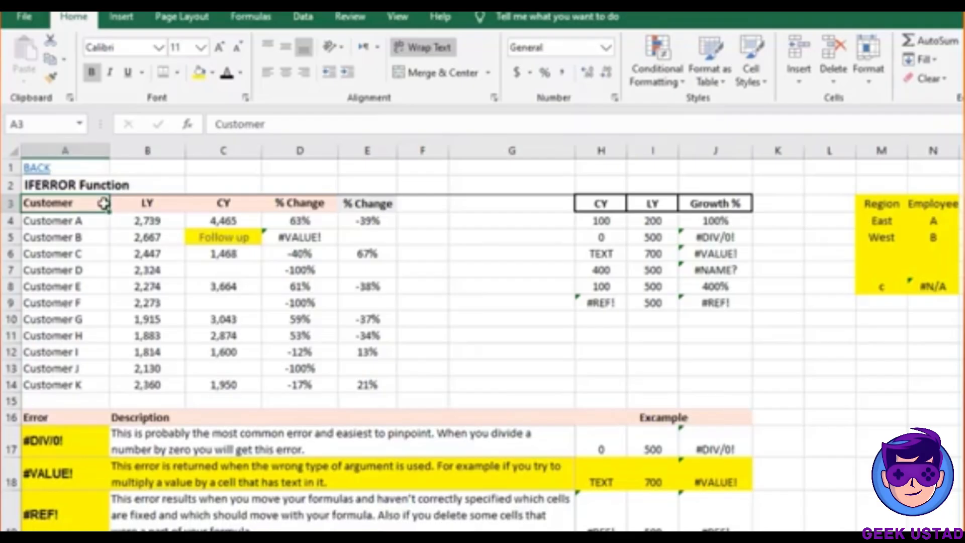
{"action": "left_click_drag", "start_coordinate": [103, 203], "coordinate": [371, 382]}
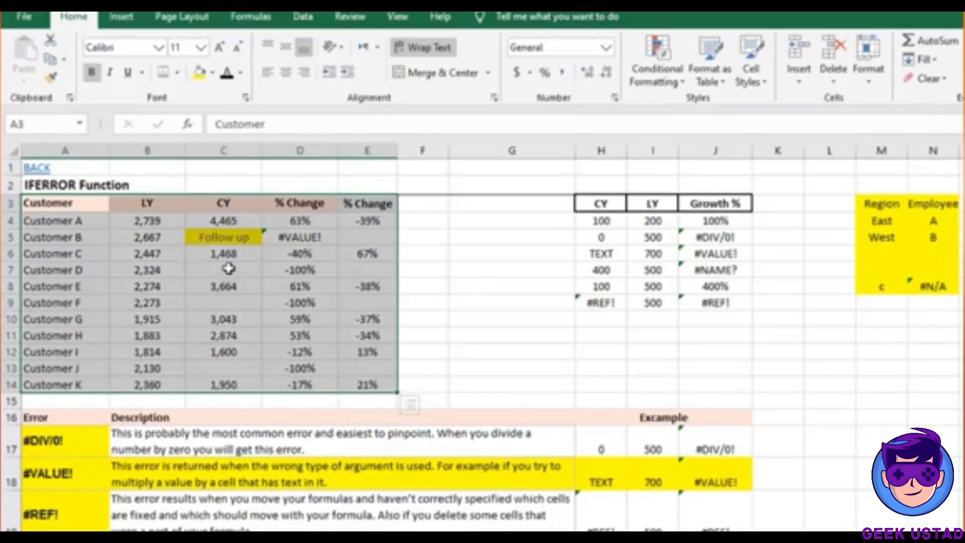
{"action": "left_click", "coordinate": [216, 237]}
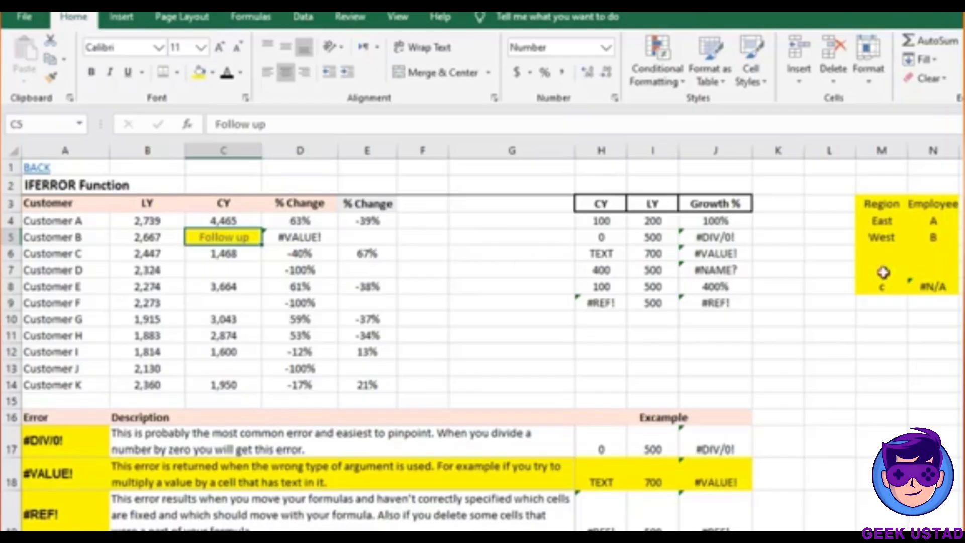
{"action": "left_click", "coordinate": [926, 285]}
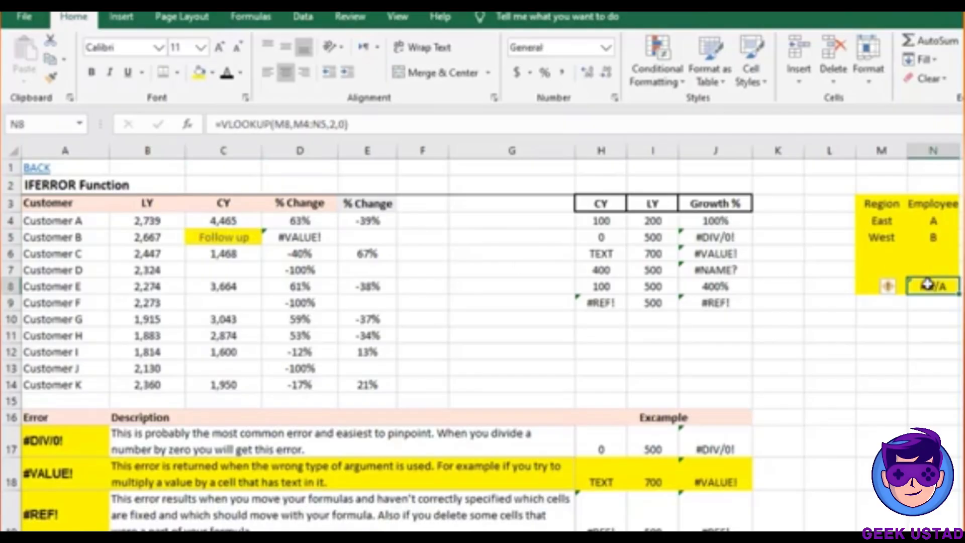
{"action": "left_click", "coordinate": [877, 284]}
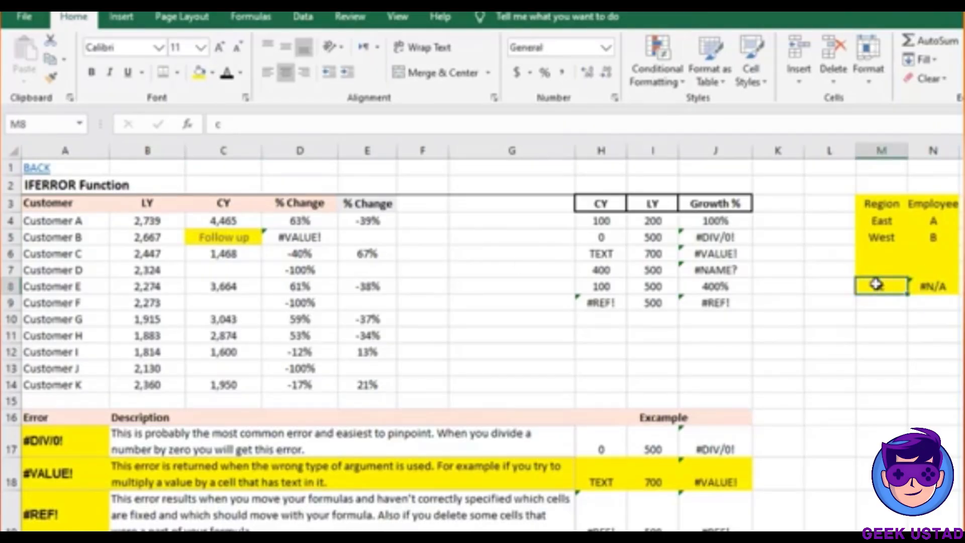
{"action": "left_click", "coordinate": [931, 285]}
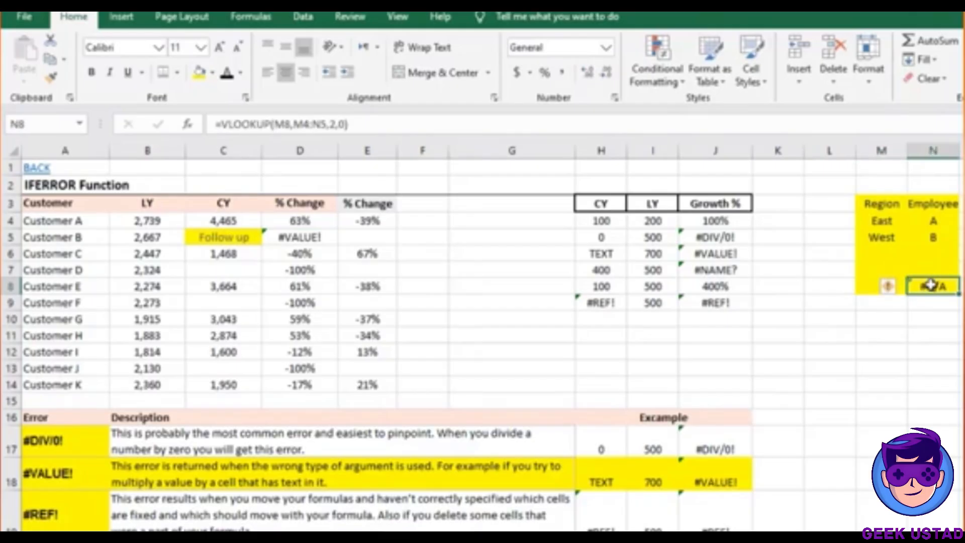
{"action": "left_click", "coordinate": [870, 286]}
{"action": "type", "text": "c"}
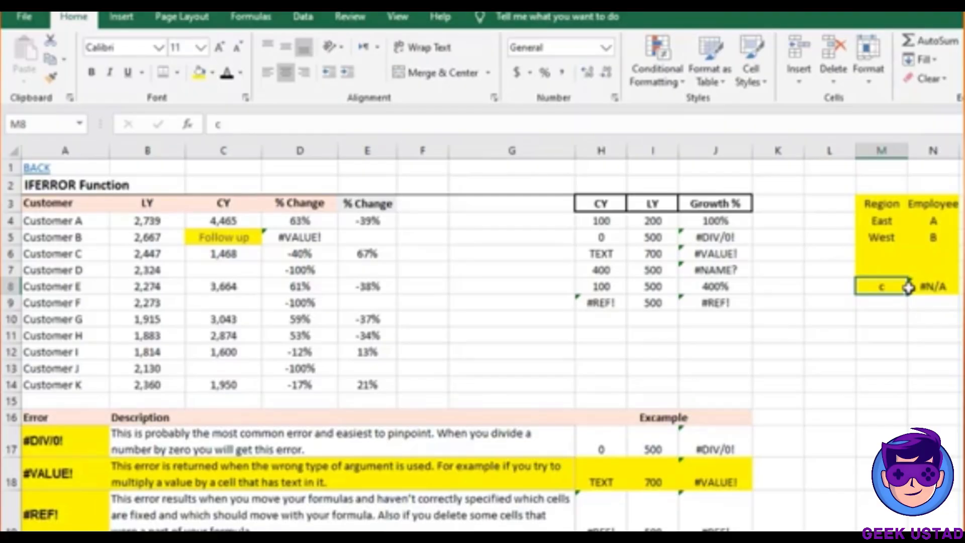
{"action": "left_click", "coordinate": [296, 237]}
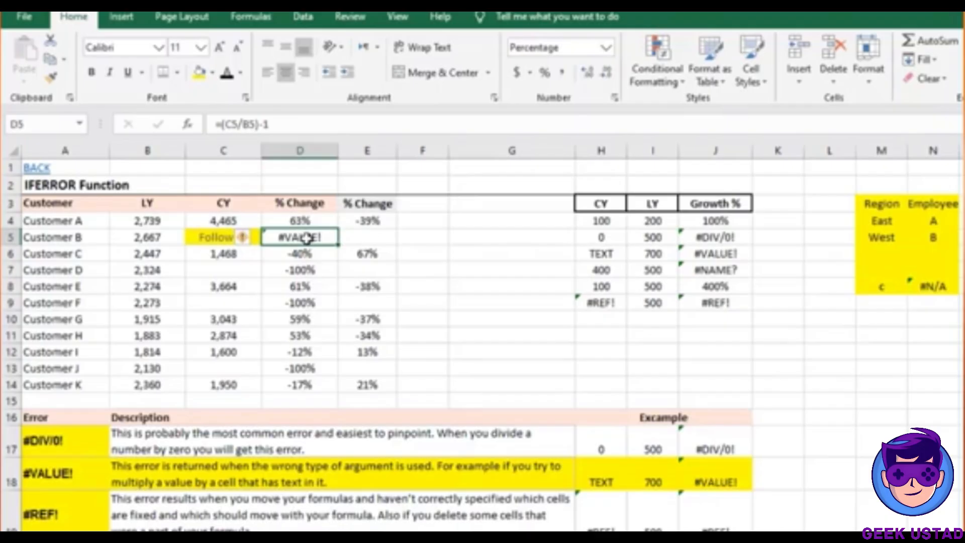
{"action": "left_click", "coordinate": [378, 237]}
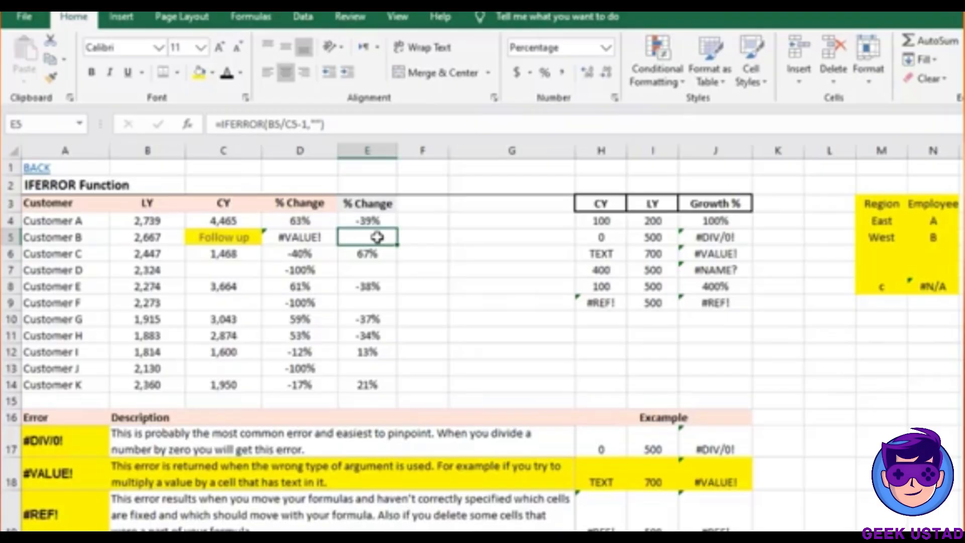
Start a formula in F5 dividing C5 by B5
{"action": "left_click", "coordinate": [413, 239]}
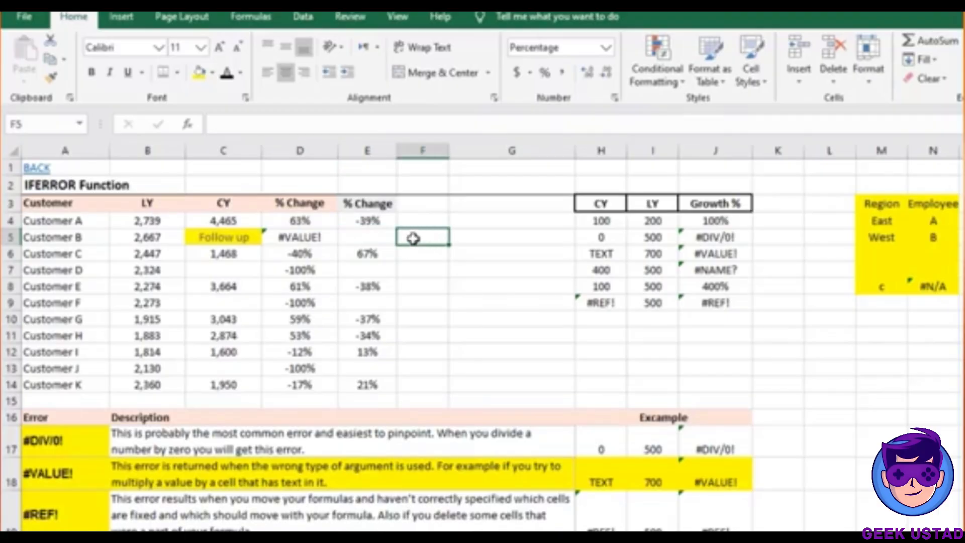
{"action": "type", "text": "="}
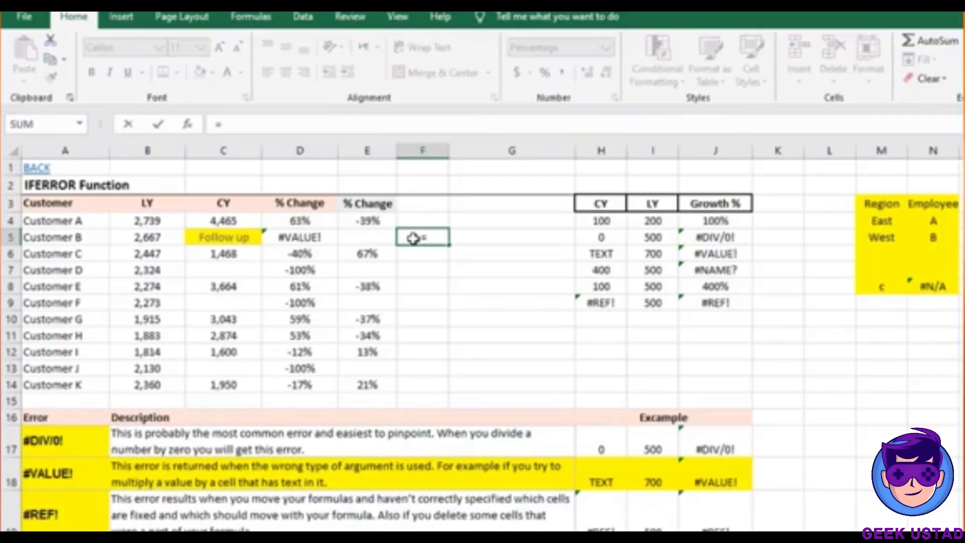
{"action": "key", "text": "Escape"}
{"action": "type", "text": "="}
{"action": "left_click", "coordinate": [241, 239]}
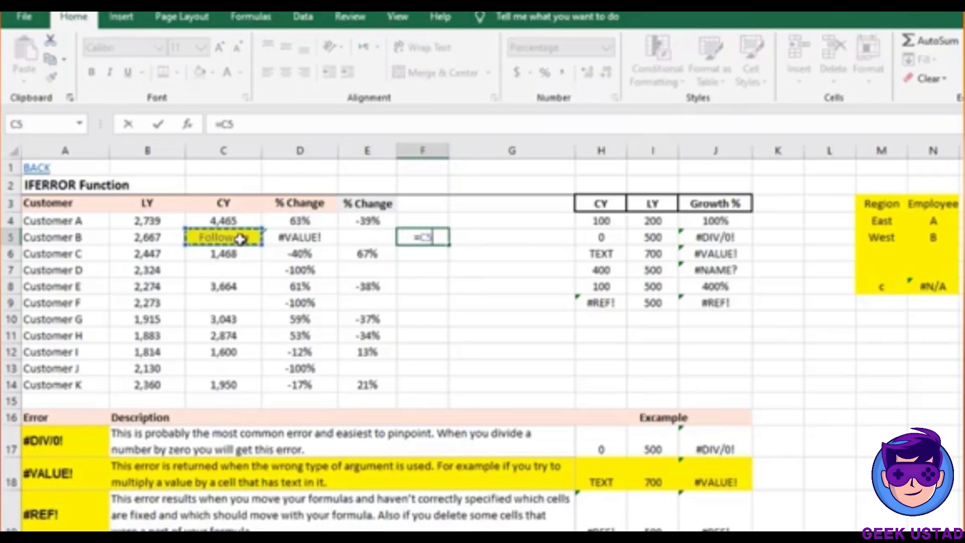
{"action": "type", "text": "/"}
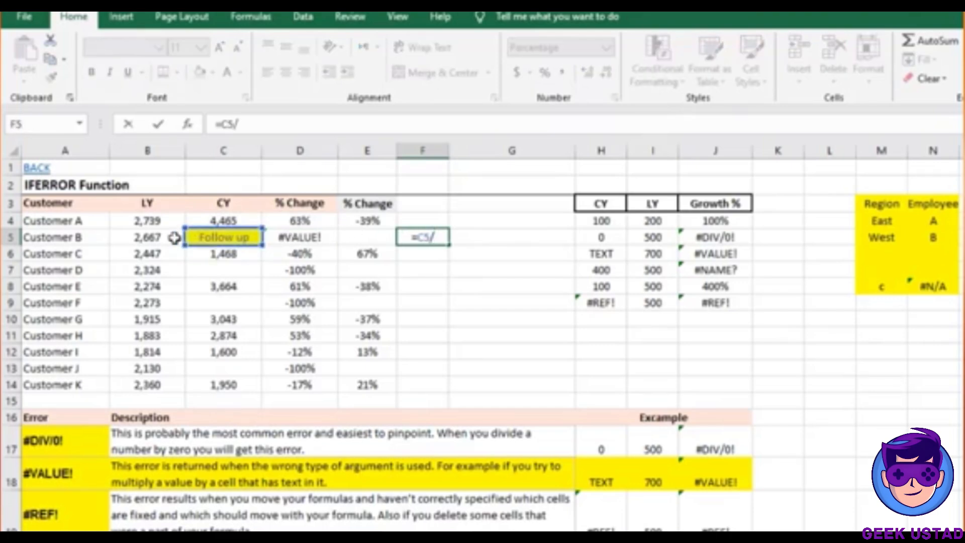
{"action": "left_click", "coordinate": [146, 238]}
Complete F5 as =(C5/B5)-1, showing #VALUE!, and widen column F
{"action": "left_click", "coordinate": [309, 120]}
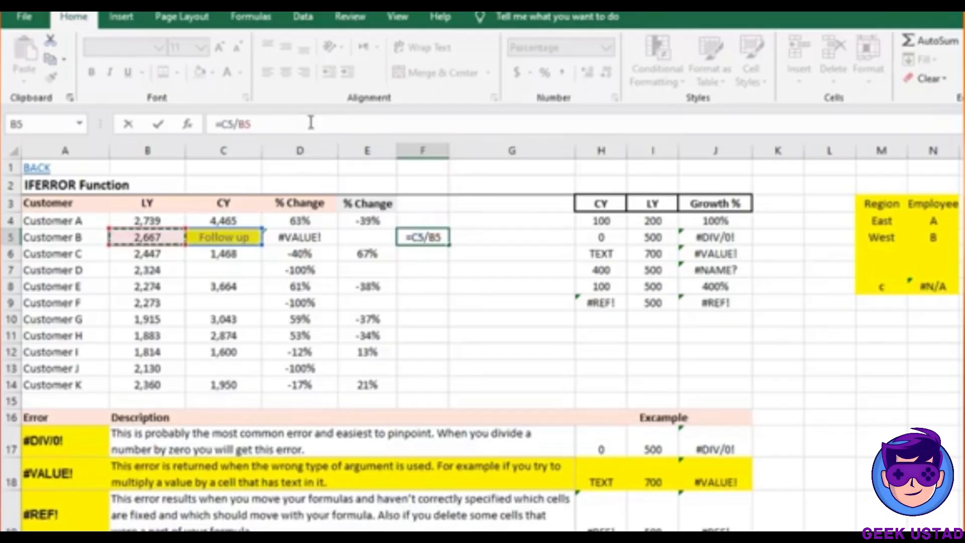
{"action": "type", "text": ")"}
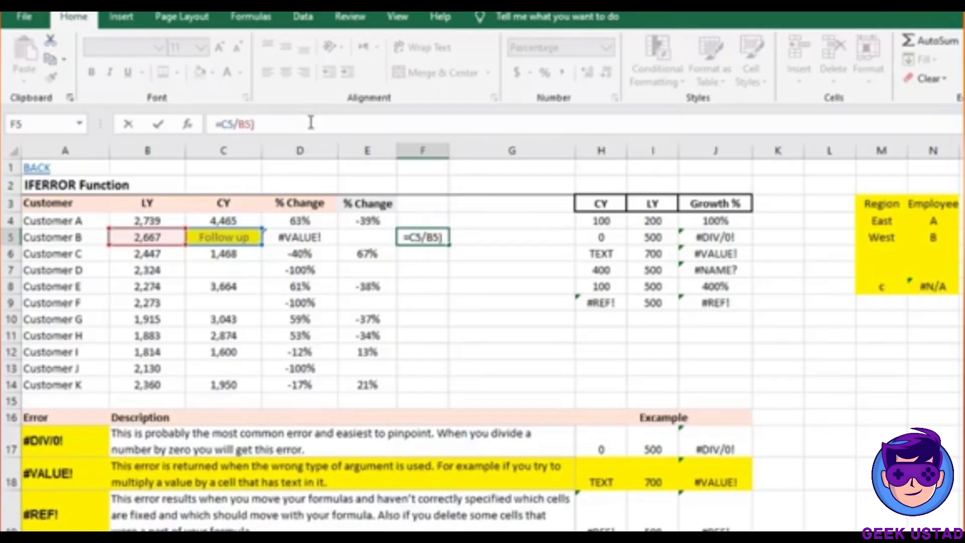
{"action": "type", "text": "-1"}
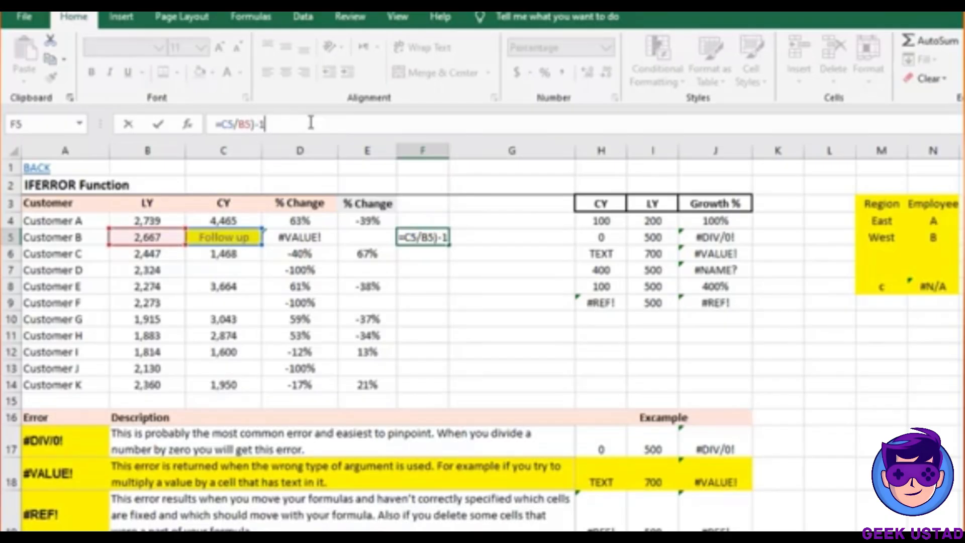
{"action": "left_click", "coordinate": [223, 126]}
{"action": "type", "text": "("}
{"action": "key", "text": "Return"}
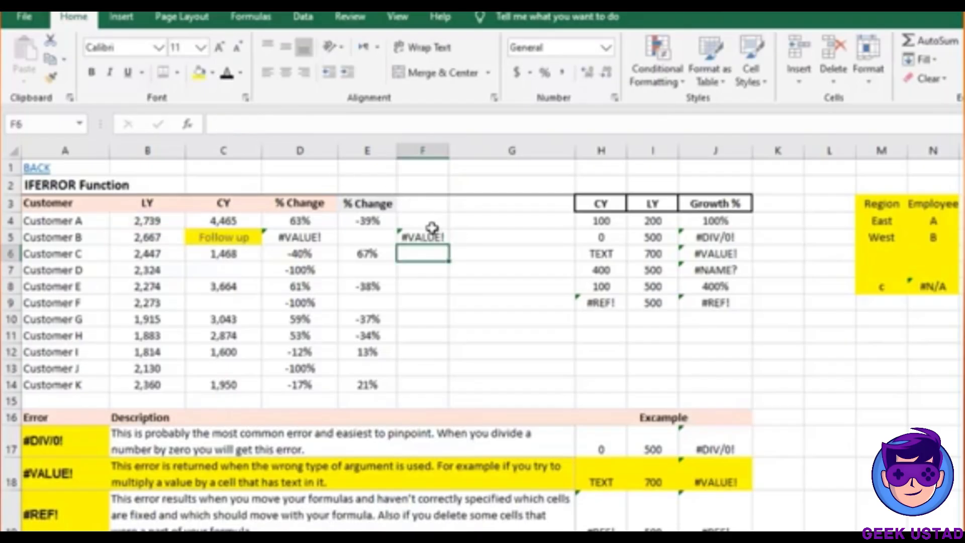
{"action": "left_click", "coordinate": [432, 236]}
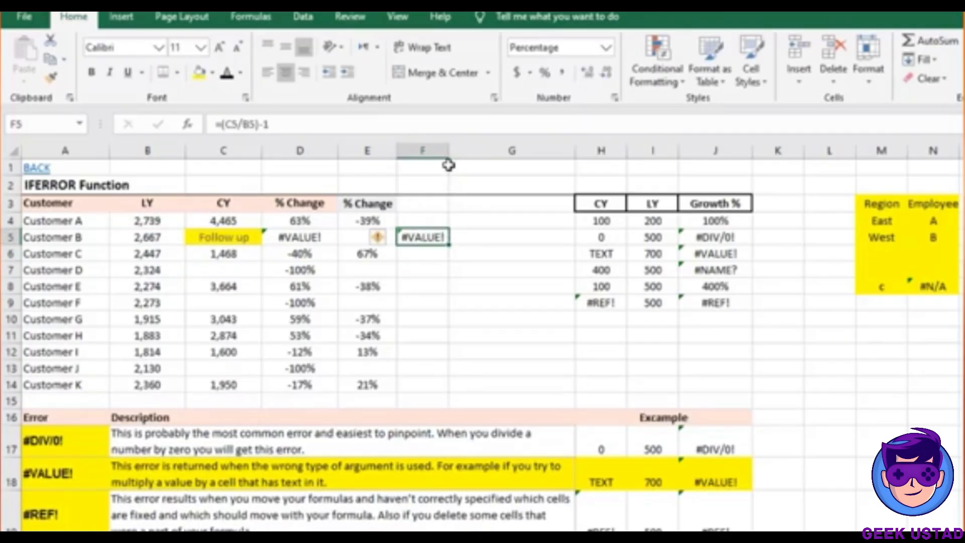
{"action": "left_click_drag", "start_coordinate": [449, 156], "coordinate": [459, 156]}
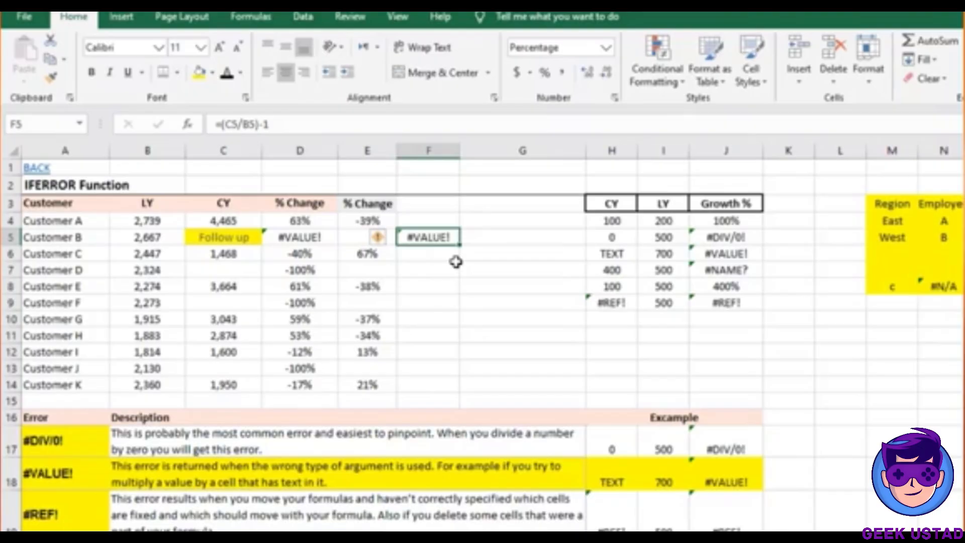
Wrap F5's formula as =IFERROR(C5/B5-1," Formula error")
{"action": "left_click", "coordinate": [223, 126]}
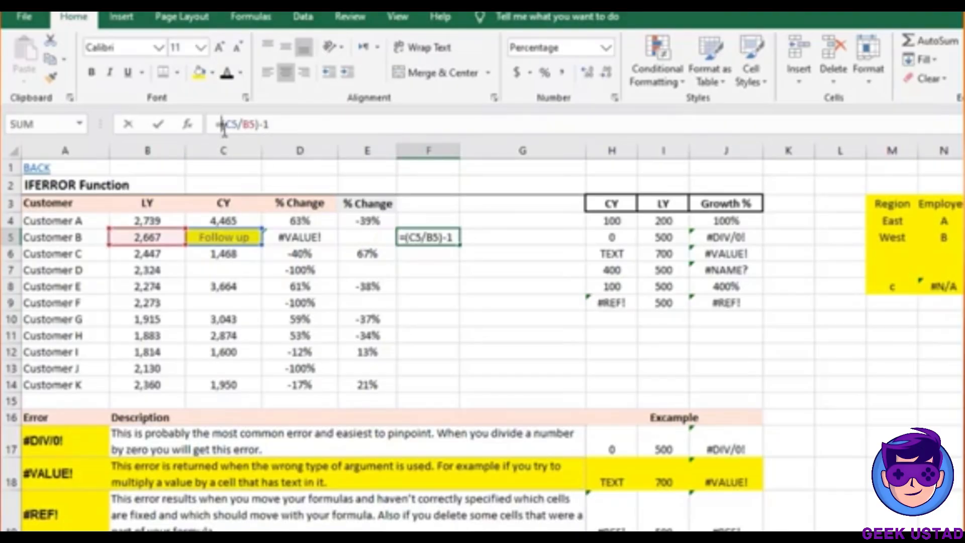
{"action": "type", "text": "IFER"}
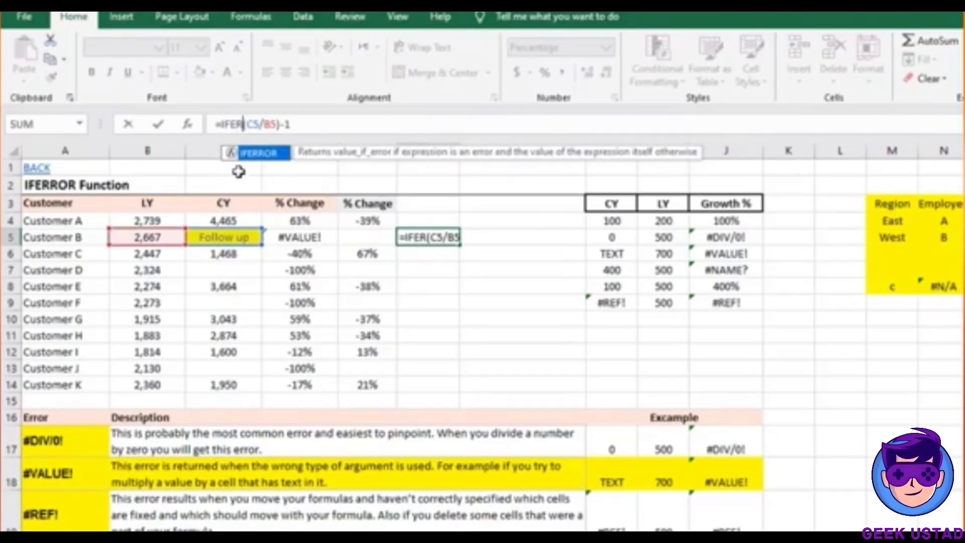
{"action": "type", "text": "ROR"}
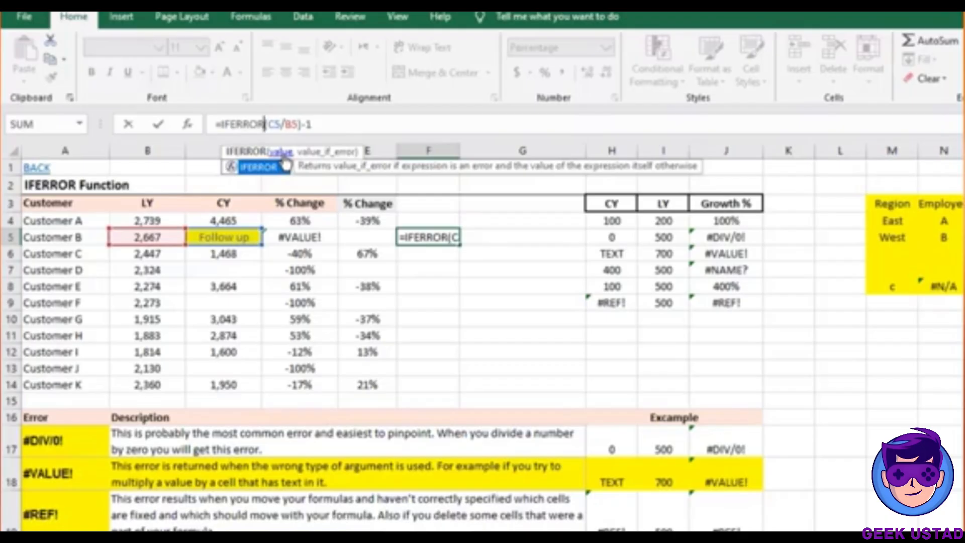
{"action": "left_click", "coordinate": [280, 151]}
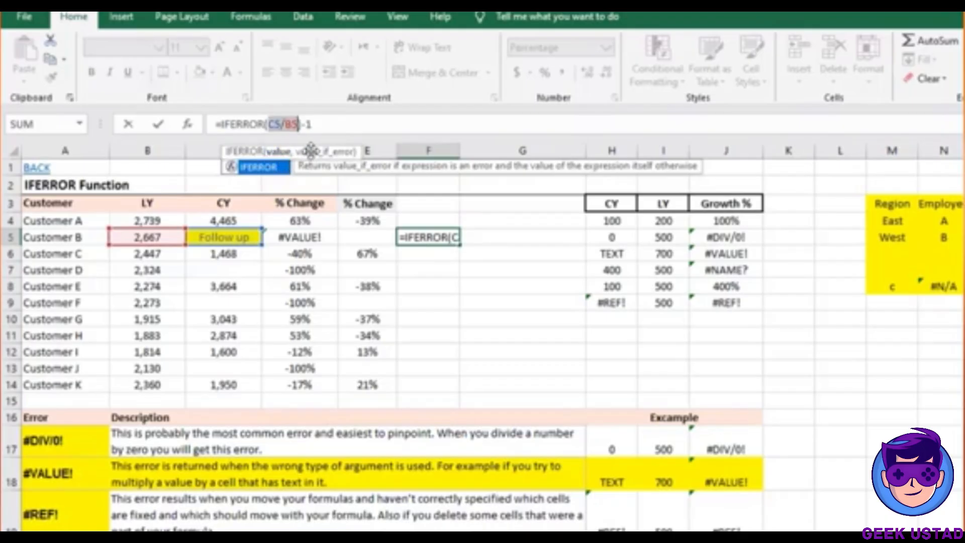
{"action": "left_click", "coordinate": [313, 124]}
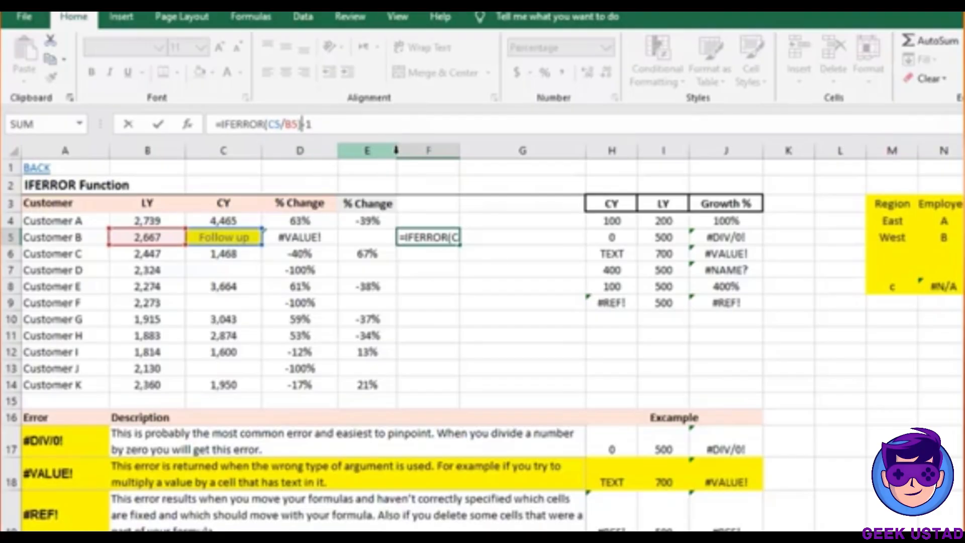
{"action": "key", "text": "BackSpace"}
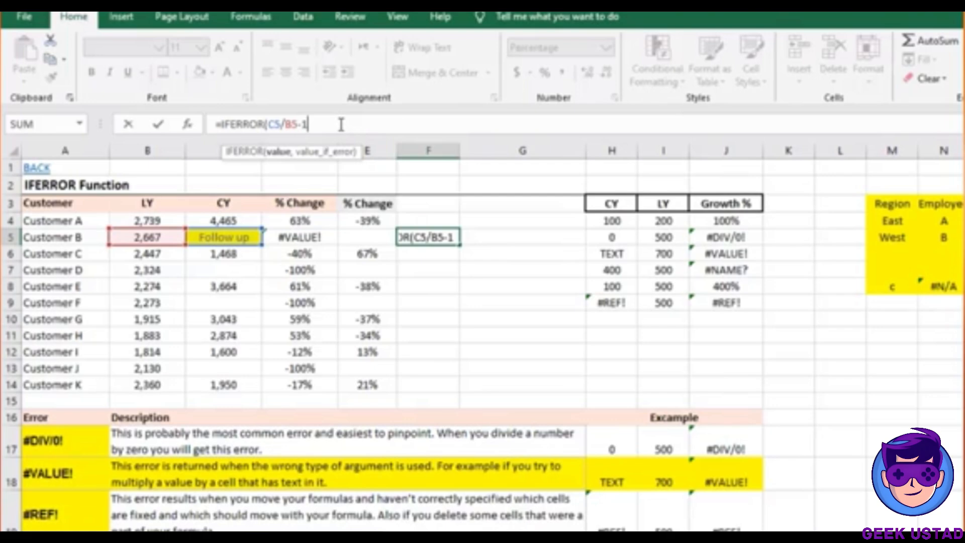
{"action": "type", "text": ","}
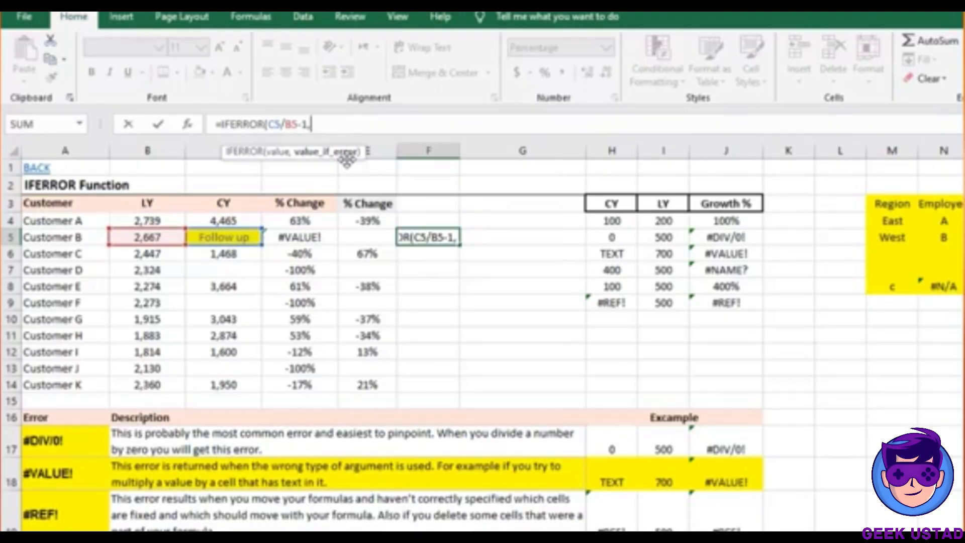
{"action": "type", "text": "\""}
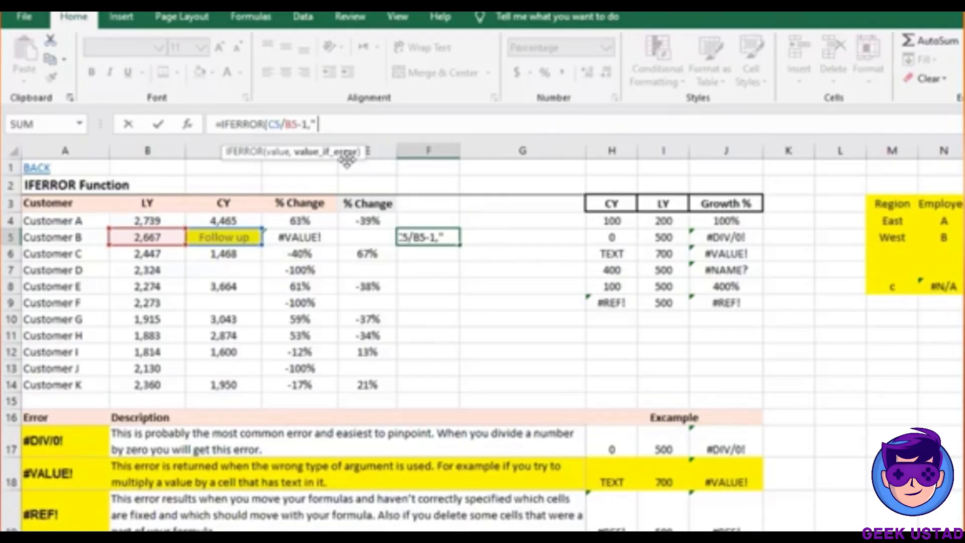
{"action": "type", "text": " For"}
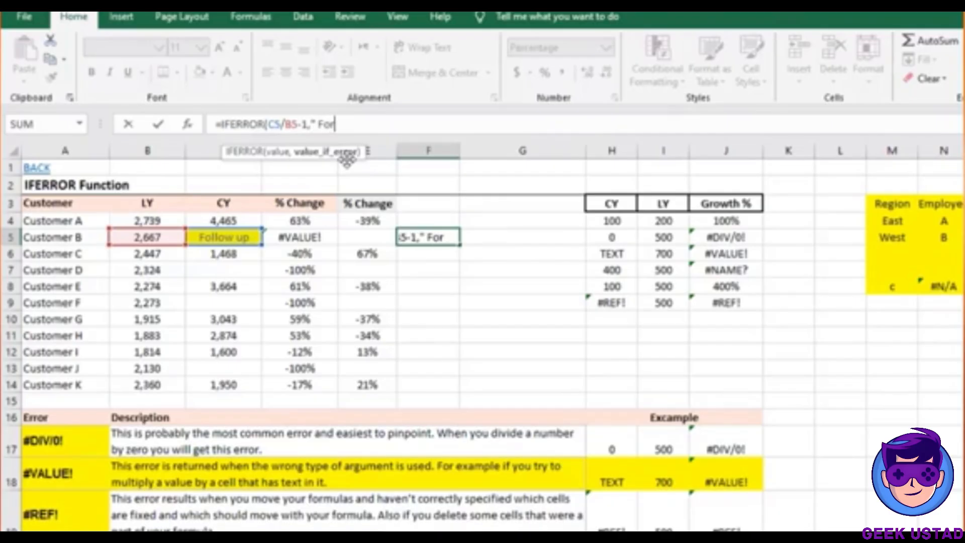
{"action": "type", "text": "mula error"}
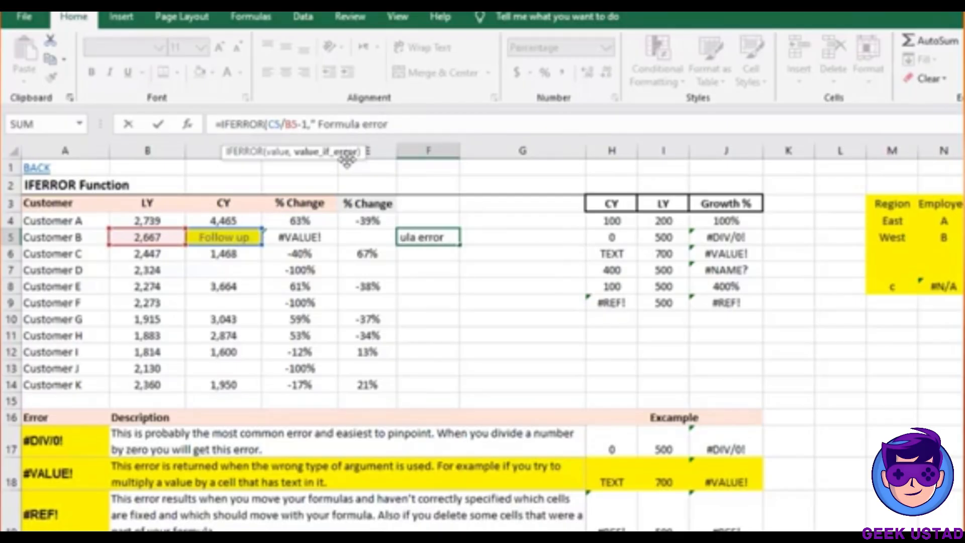
{"action": "type", "text": "\")"}
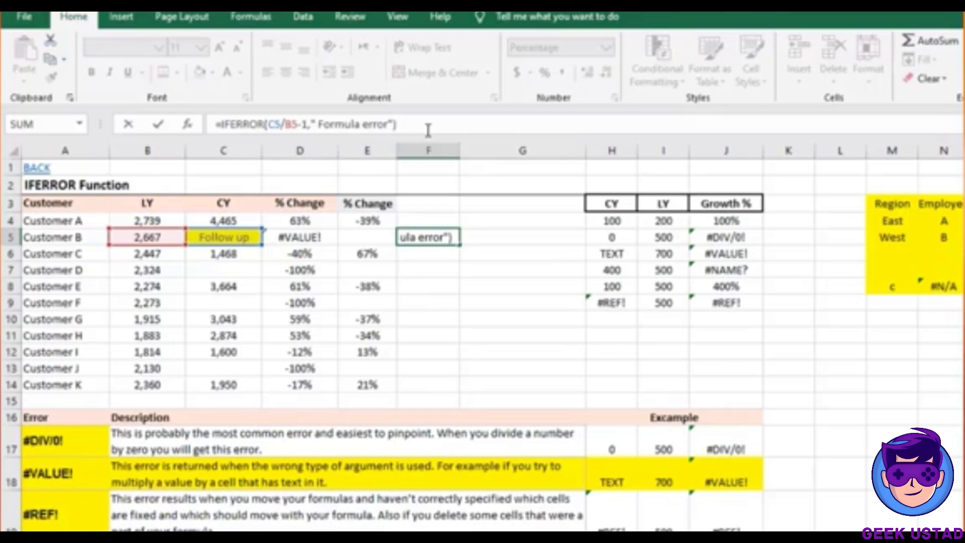
{"action": "key", "text": "Return"}
Widen column F so 'Formula error' fits and review F5's formula unchanged
{"action": "left_click_drag", "start_coordinate": [462, 155], "coordinate": [477, 154]}
{"action": "left_click", "coordinate": [438, 236]}
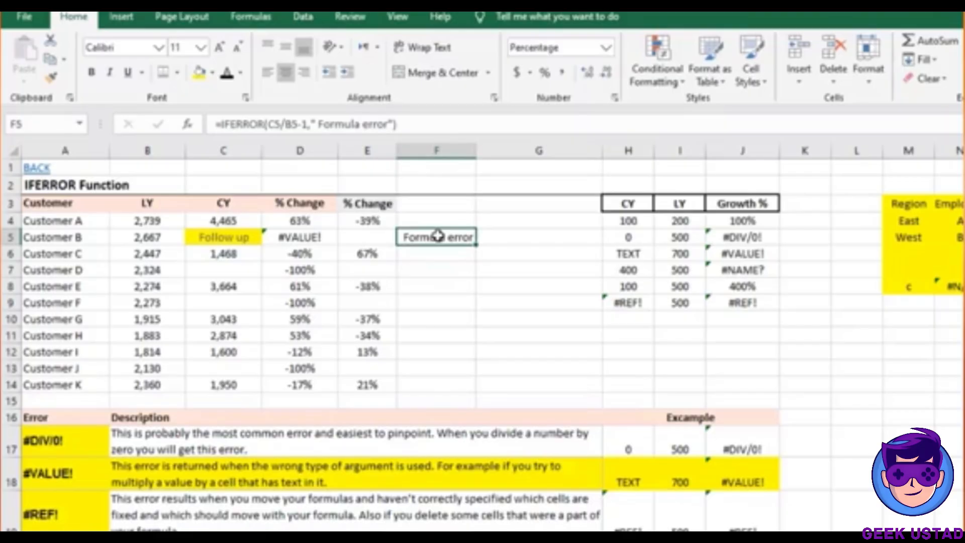
{"action": "left_click_drag", "start_coordinate": [318, 124], "coordinate": [386, 124]}
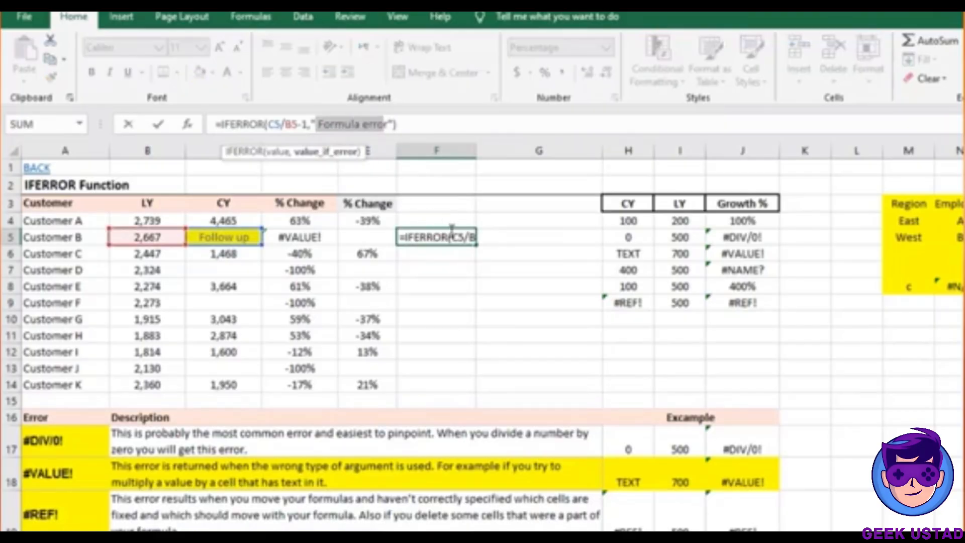
{"action": "key", "text": "Escape"}
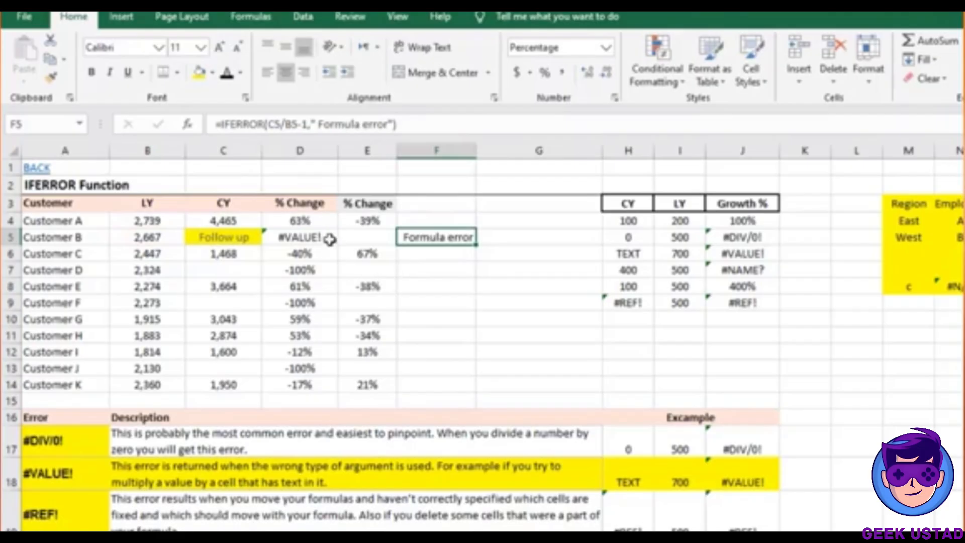
{"action": "left_click", "coordinate": [328, 239]}
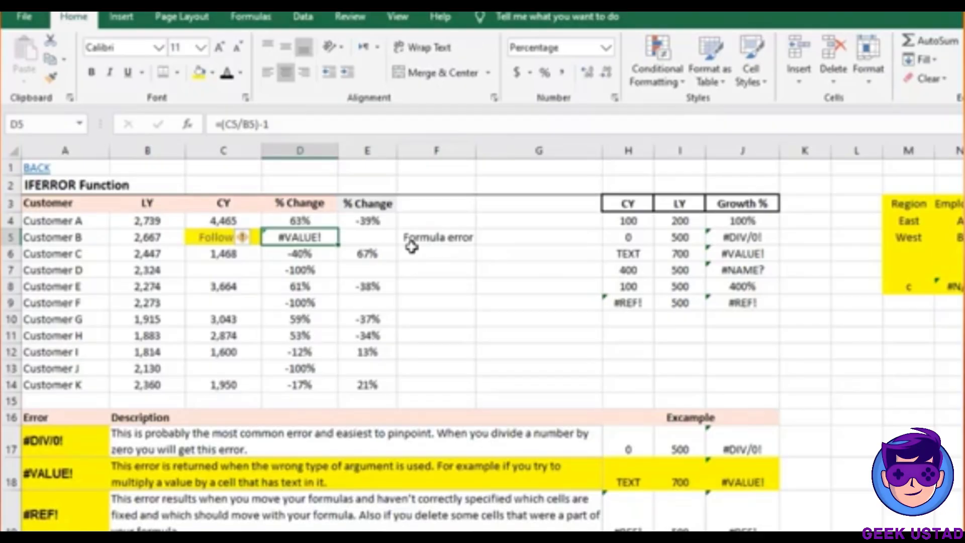
{"action": "left_click", "coordinate": [446, 240]}
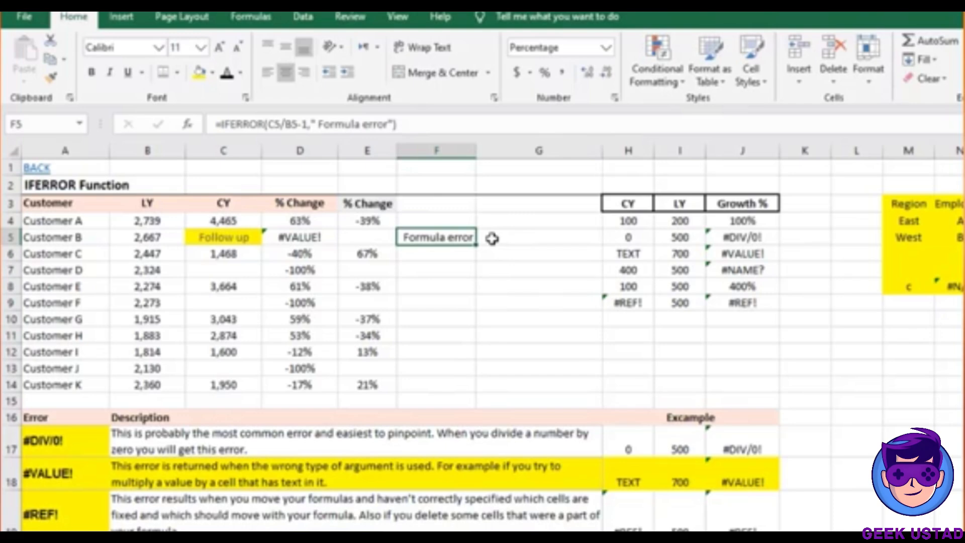
{"action": "left_click", "coordinate": [370, 222]}
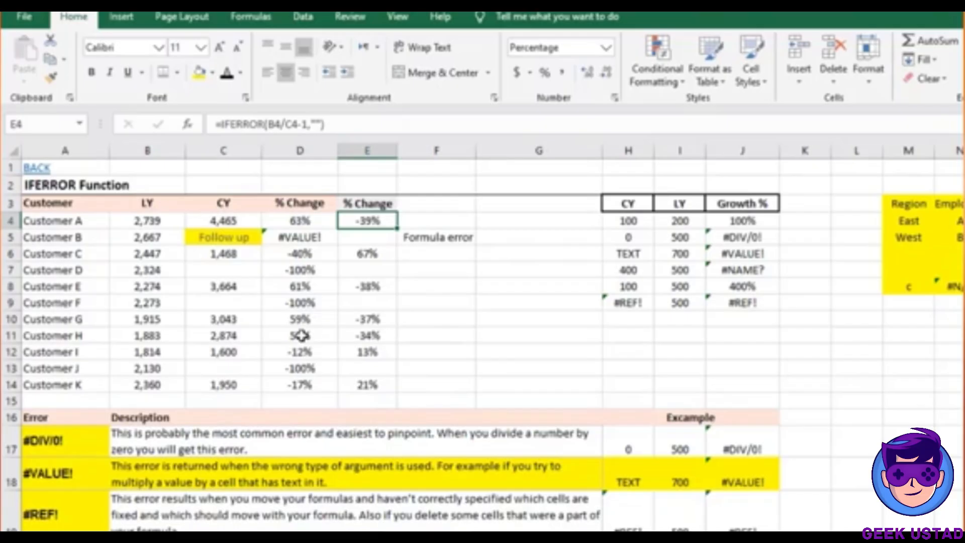
{"action": "left_click", "coordinate": [246, 332]}
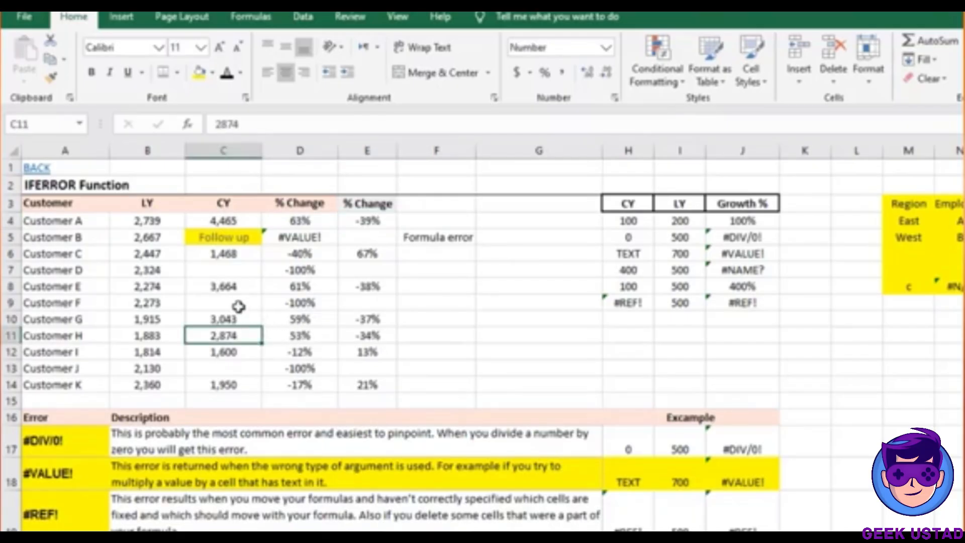
{"action": "left_click", "coordinate": [239, 305]}
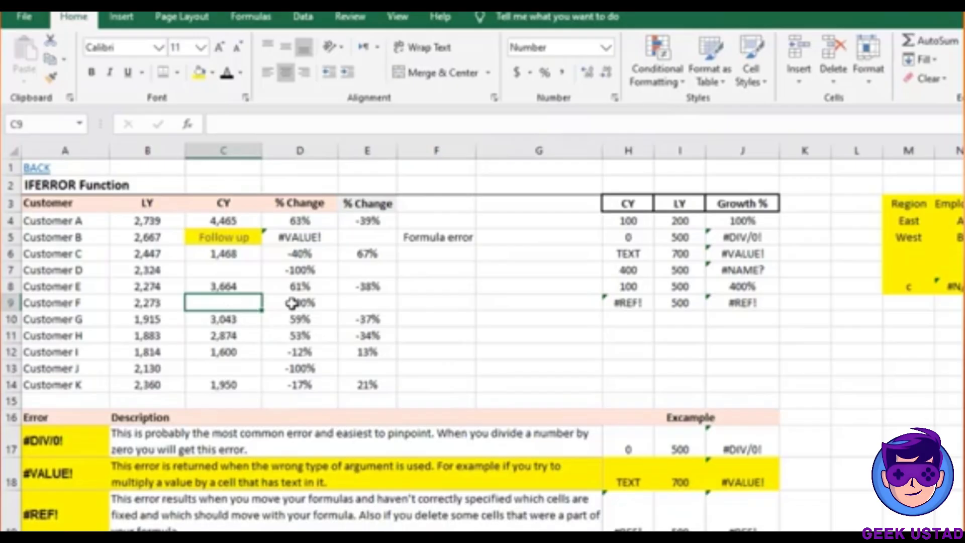
{"action": "double_click", "coordinate": [292, 303]}
{"action": "key", "text": "Escape"}
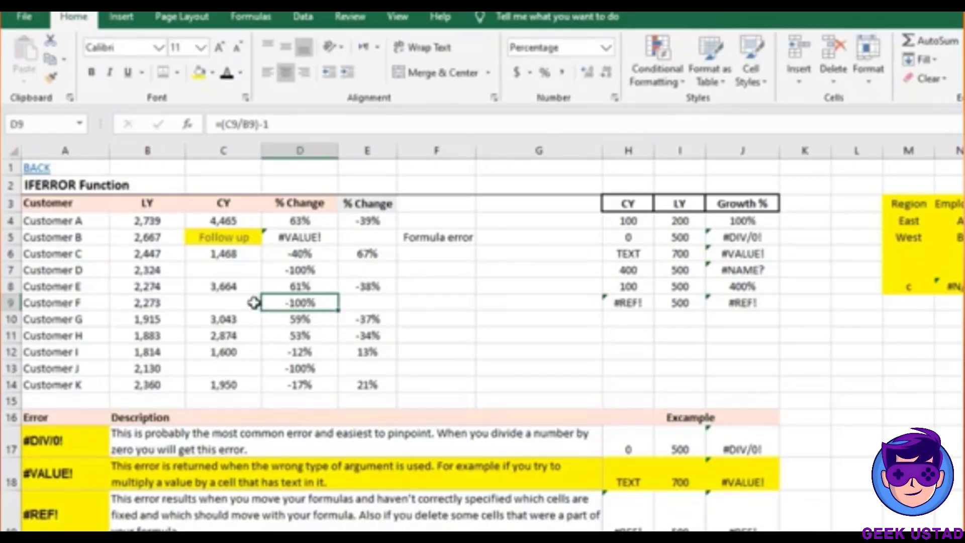
{"action": "double_click", "coordinate": [369, 303]}
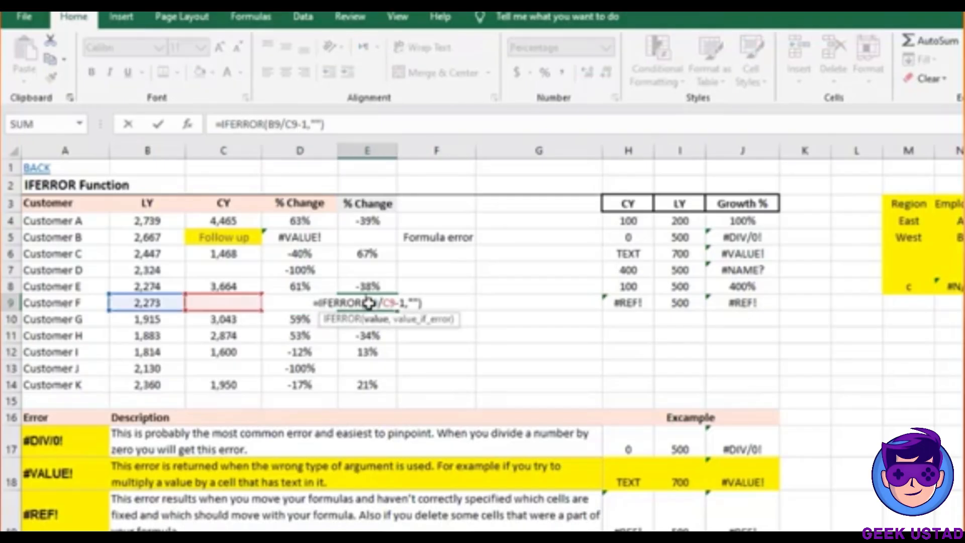
{"action": "key", "text": "Escape"}
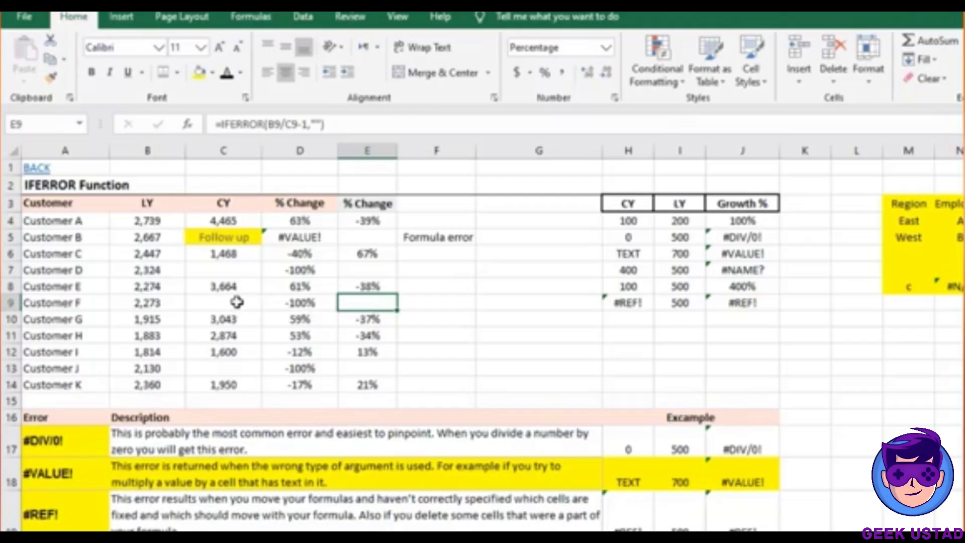
{"action": "left_click", "coordinate": [237, 302]}
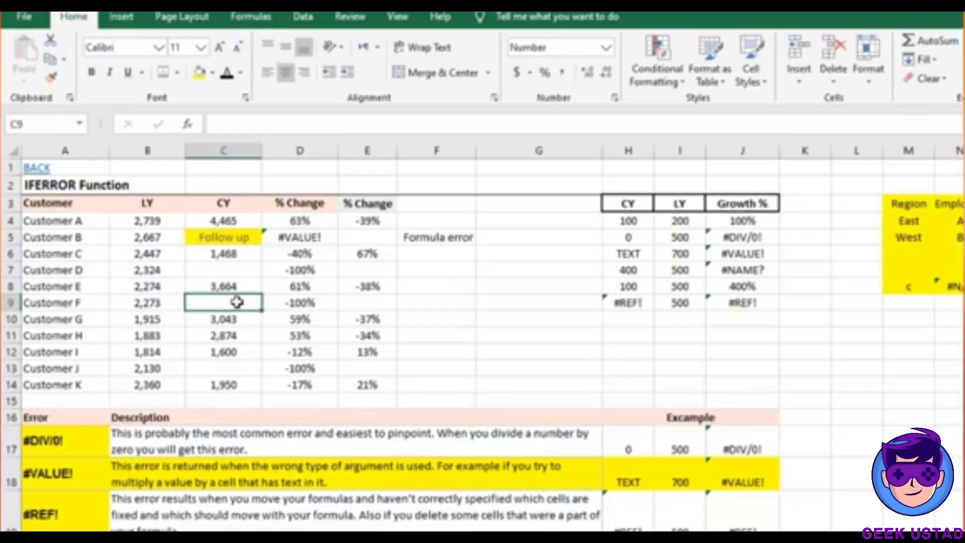
{"action": "left_click", "coordinate": [357, 302]}
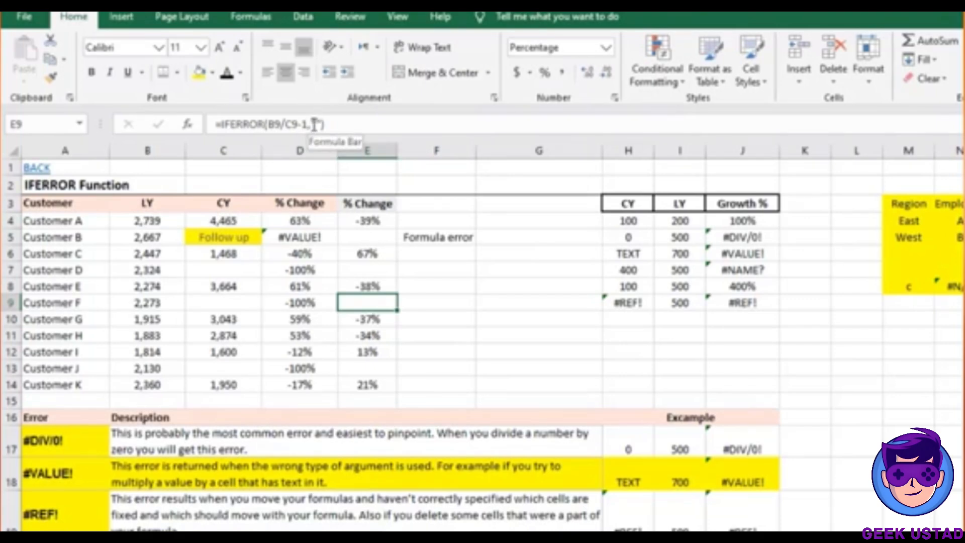
{"action": "left_click_drag", "start_coordinate": [311, 124], "coordinate": [324, 124]}
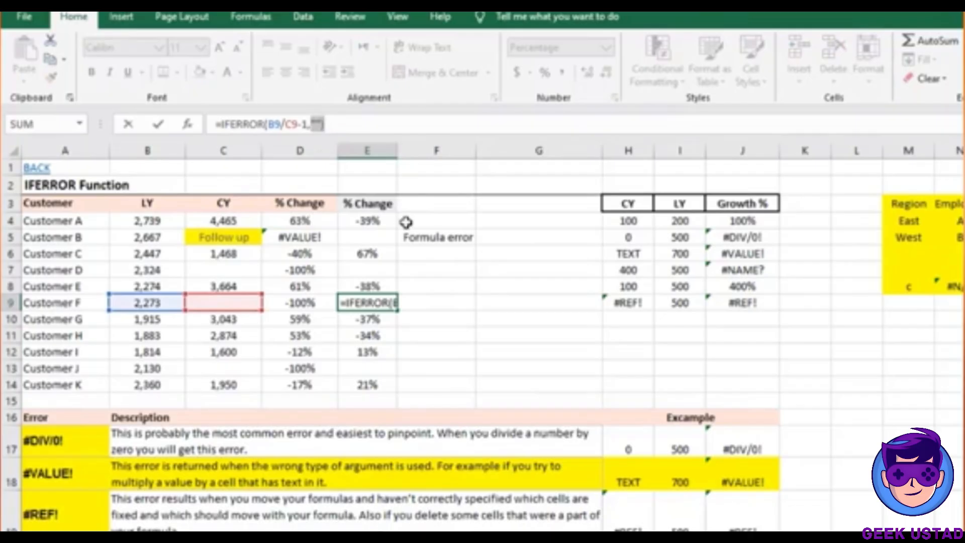
{"action": "key", "text": "Escape"}
{"action": "left_click", "coordinate": [434, 238]}
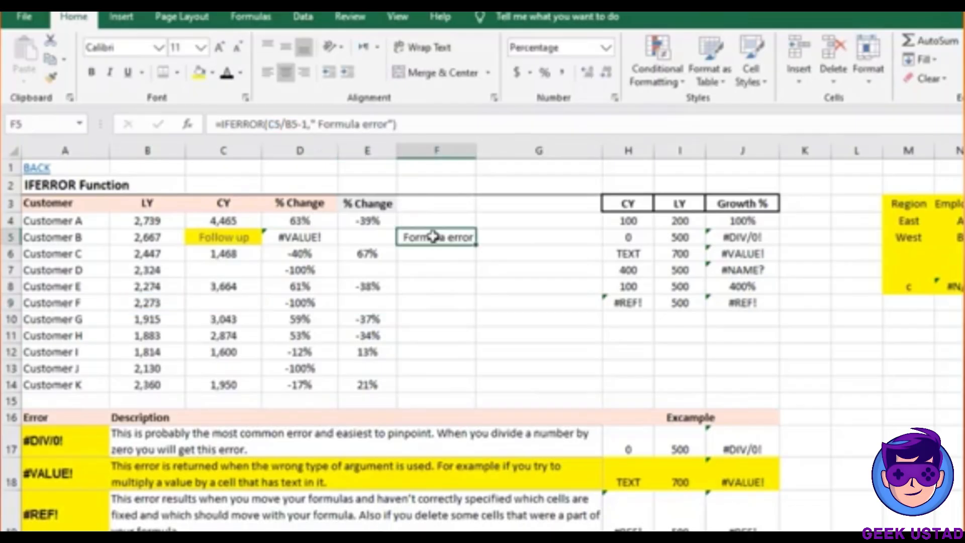
Change F5's formula to =IFERROR(C5/B5-1,"") so errors show blank
{"action": "left_click", "coordinate": [394, 124]}
{"action": "key", "text": "BackSpace"}
{"action": "key", "text": "BackSpace"}
{"action": "key", "text": "BackSpace"}
{"action": "key", "text": "BackSpace"}
{"action": "key", "text": "BackSpace"}
{"action": "key", "text": "BackSpace"}
{"action": "key", "text": "BackSpace"}
{"action": "key", "text": "BackSpace"}
{"action": "key", "text": "BackSpace"}
{"action": "key", "text": "BackSpace"}
{"action": "key", "text": "BackSpace"}
{"action": "key", "text": "BackSpace"}
{"action": "key", "text": "BackSpace"}
{"action": "key", "text": "BackSpace"}
{"action": "key", "text": "BackSpace"}
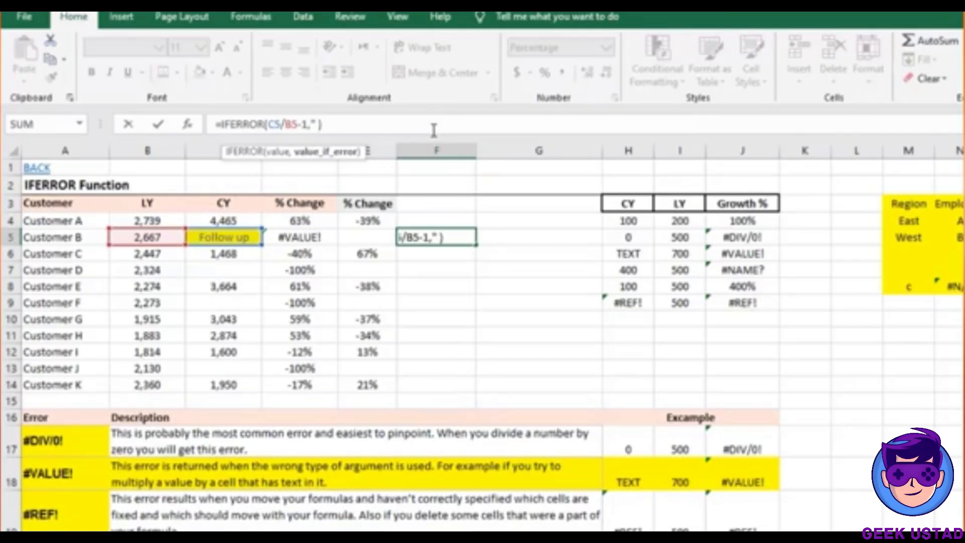
{"action": "key", "text": "BackSpace"}
{"action": "type", "text": "\""}
{"action": "key", "text": "Return"}
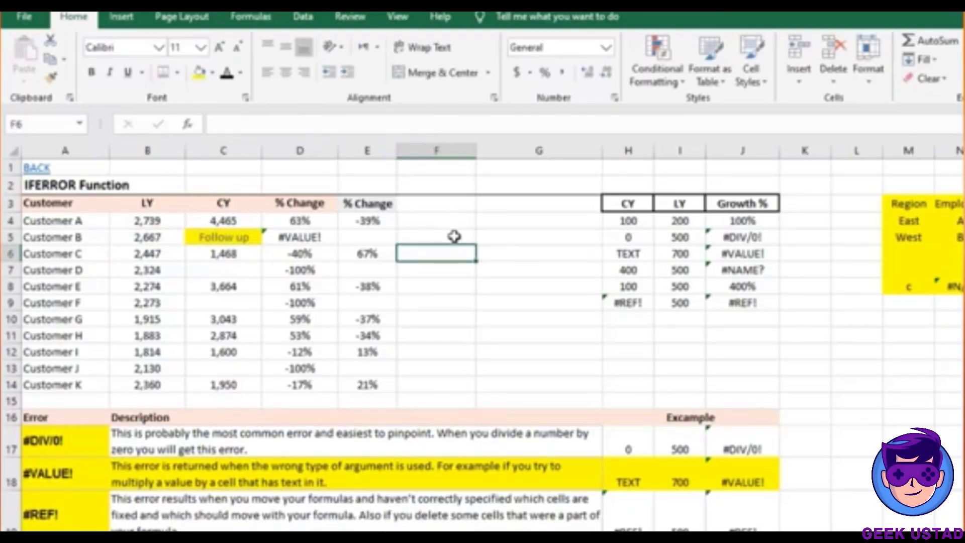
Review F5's new formula and give F5 a yellow fill
{"action": "left_click", "coordinate": [456, 236]}
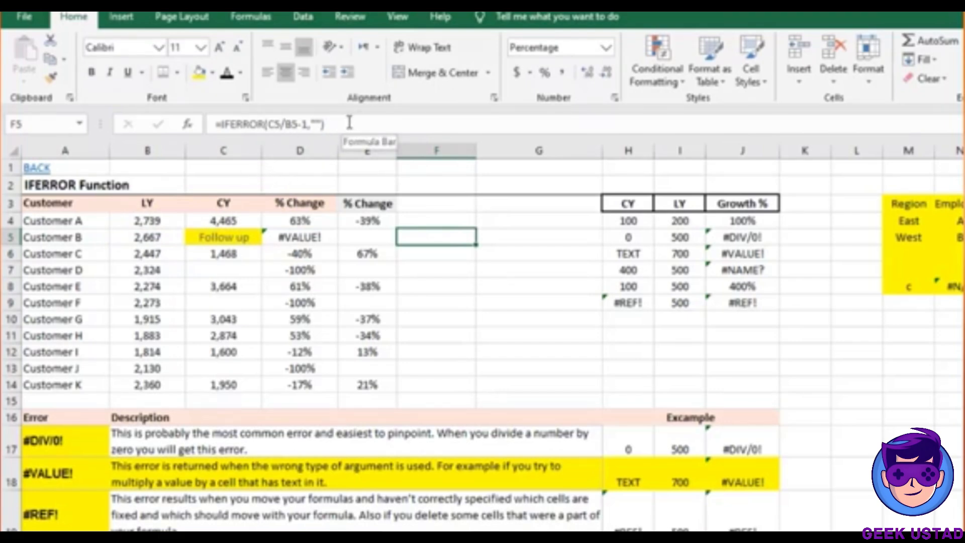
{"action": "left_click_drag", "start_coordinate": [362, 123], "coordinate": [204, 116]}
{"action": "key", "text": "Escape"}
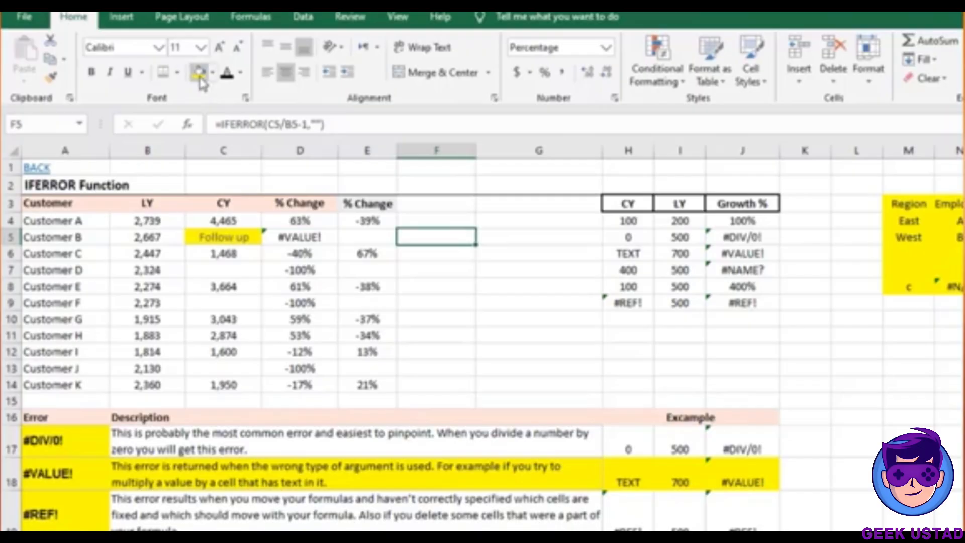
{"action": "left_click", "coordinate": [200, 73]}
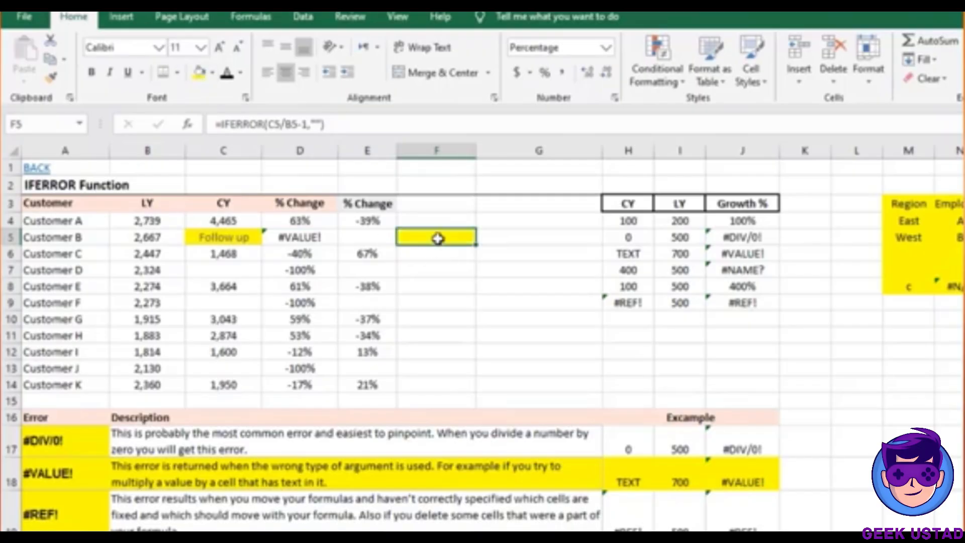
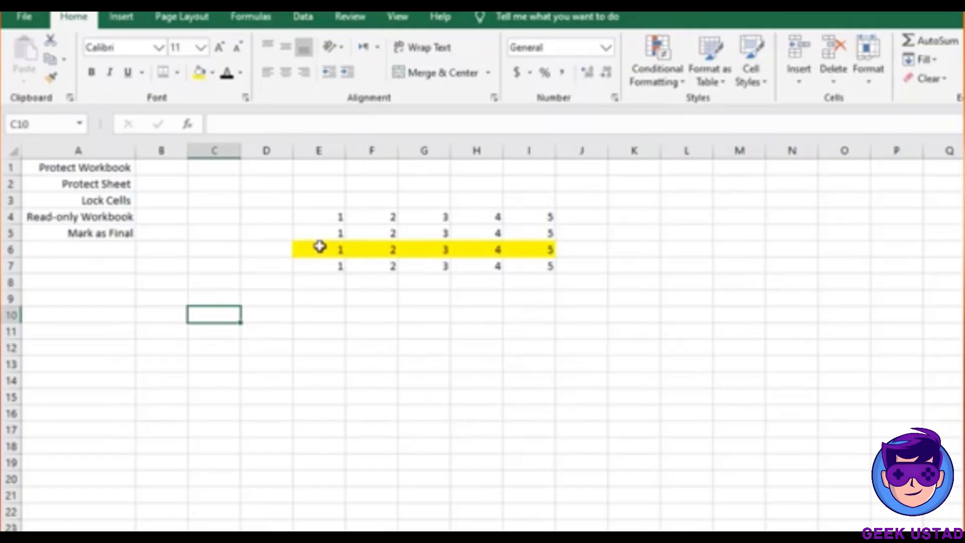
Select cells in and around the number grid (E4:G6), then bring up the Review commands
{"action": "left_click", "coordinate": [311, 292]}
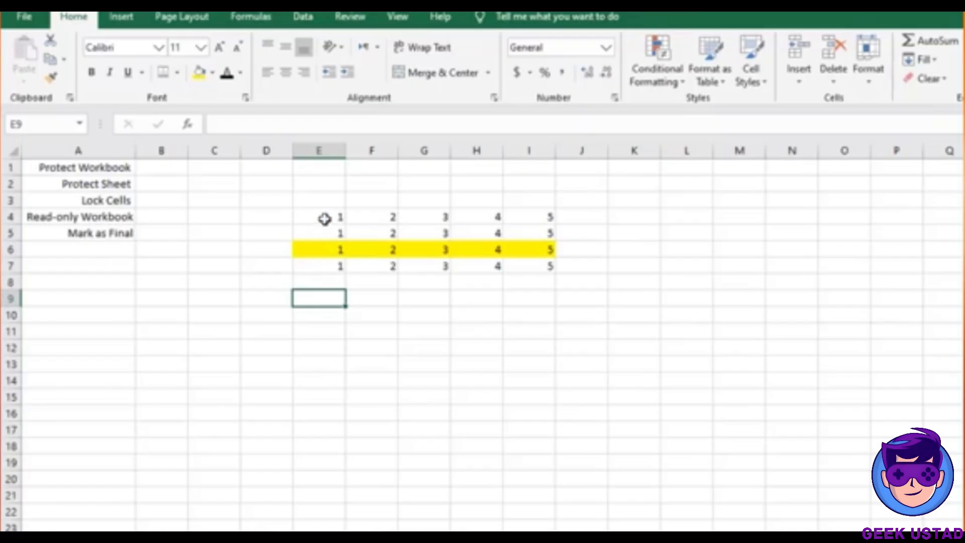
{"action": "left_click", "coordinate": [325, 219]}
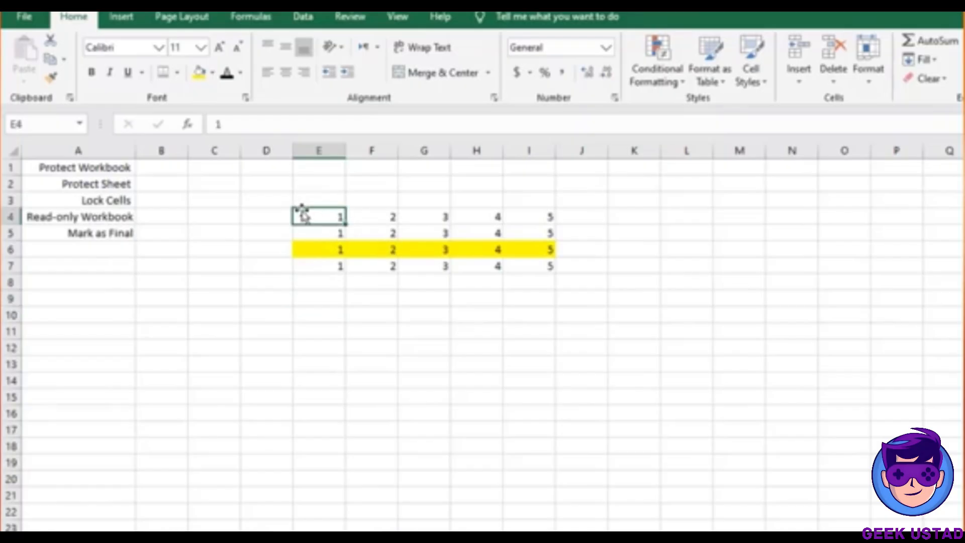
{"action": "left_click_drag", "start_coordinate": [399, 250], "coordinate": [423, 252]}
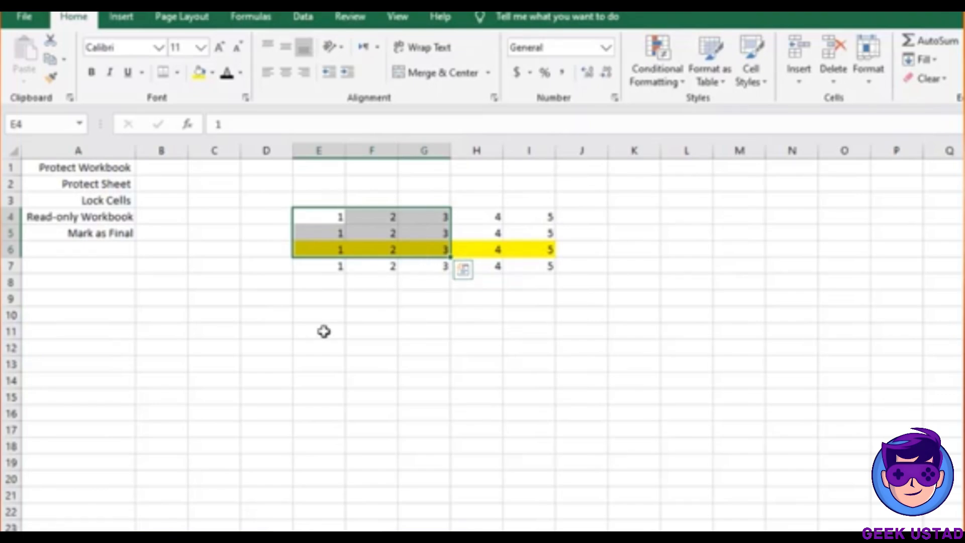
{"action": "left_click", "coordinate": [388, 302]}
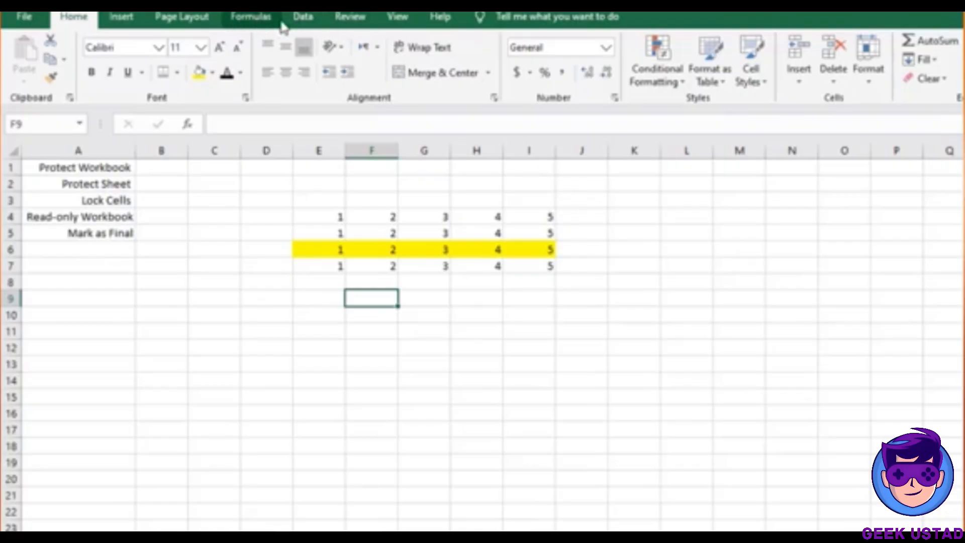
{"action": "left_click", "coordinate": [342, 22]}
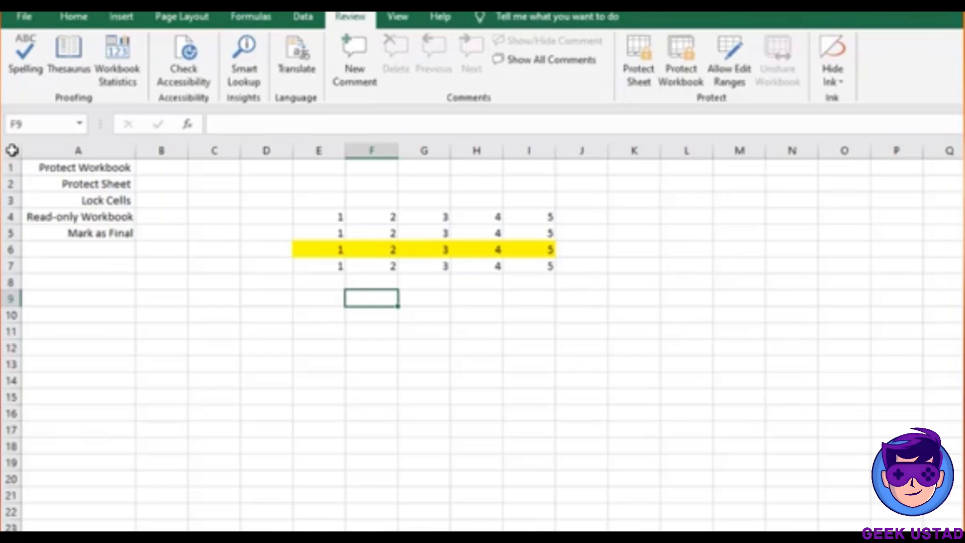
Select every cell on the number-grid sheet and toggle its Locked protection setting
{"action": "left_click", "coordinate": [12, 150]}
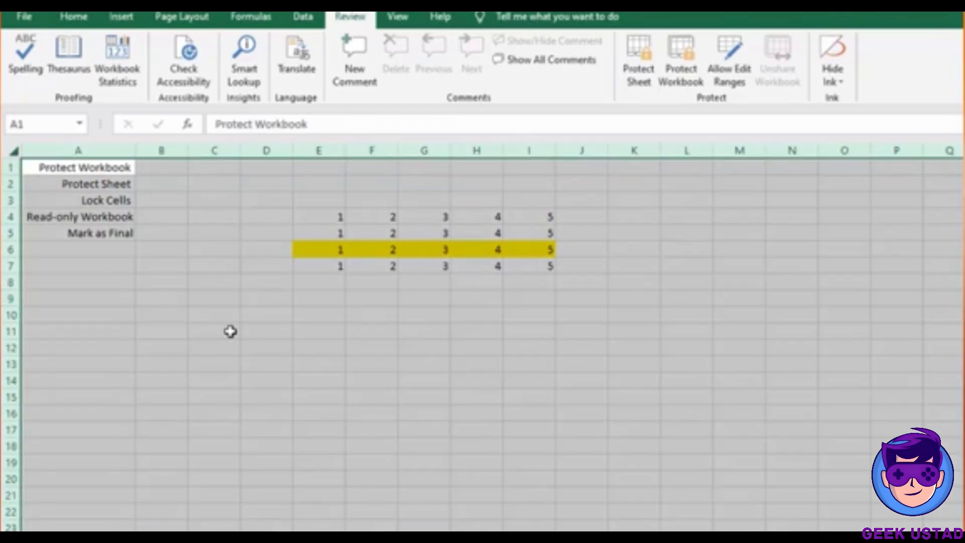
{"action": "left_click", "coordinate": [190, 320]}
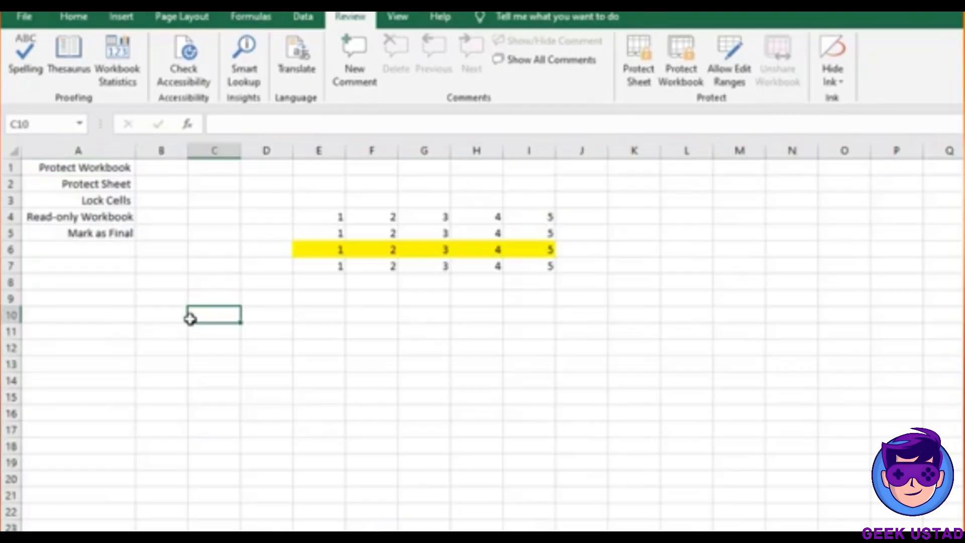
{"action": "key", "text": "ctrl+a"}
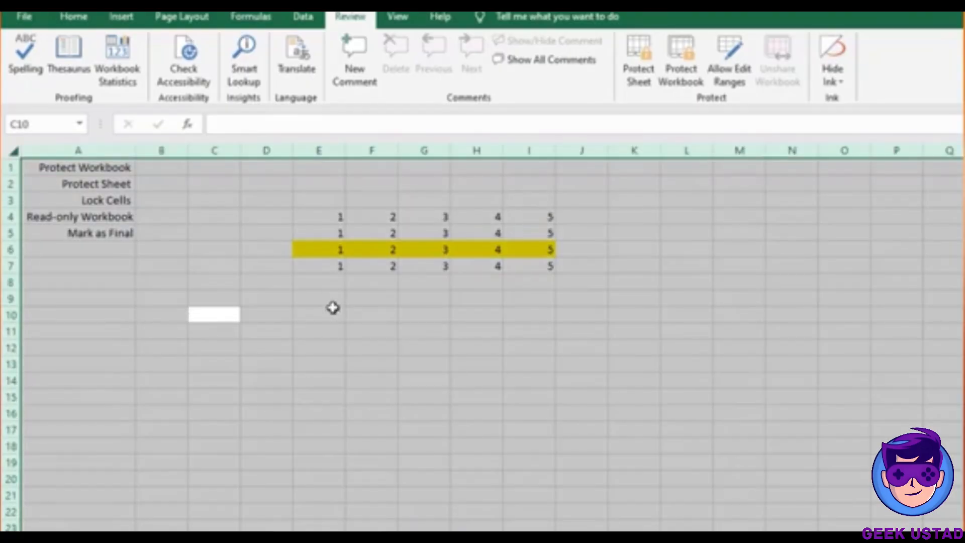
{"action": "key", "text": "ctrl+1"}
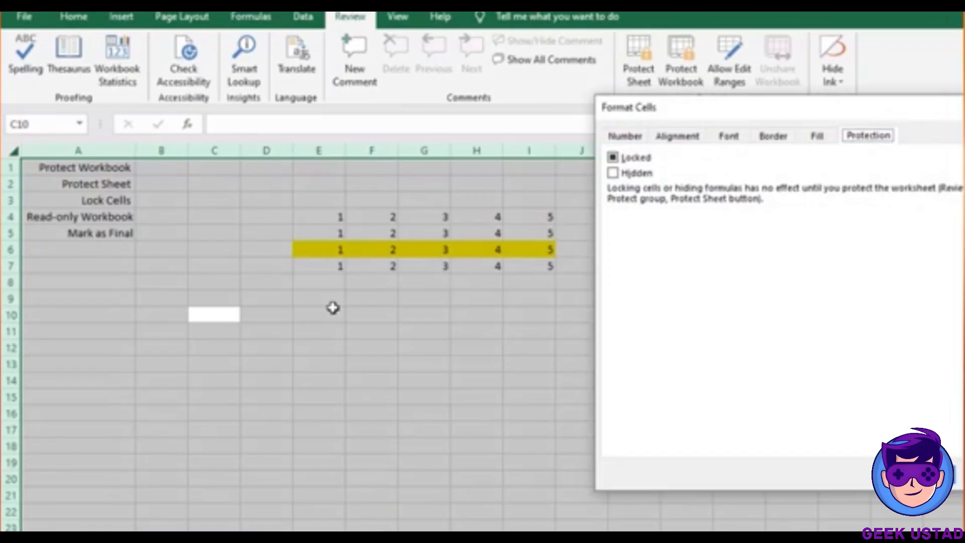
{"action": "left_click", "coordinate": [625, 161]}
{"action": "key", "text": "Escape"}
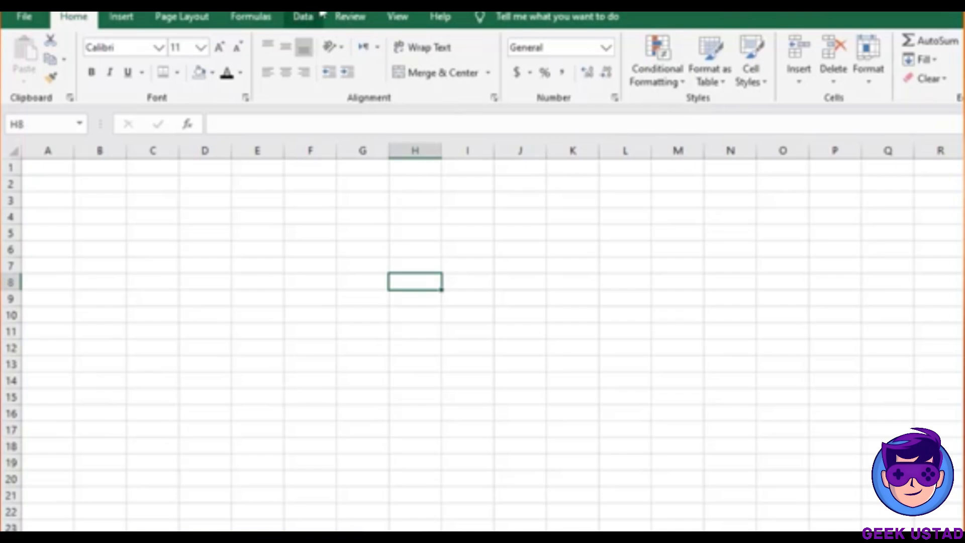
Unprotect the workbook structure by entering its password
{"action": "left_click", "coordinate": [350, 17]}
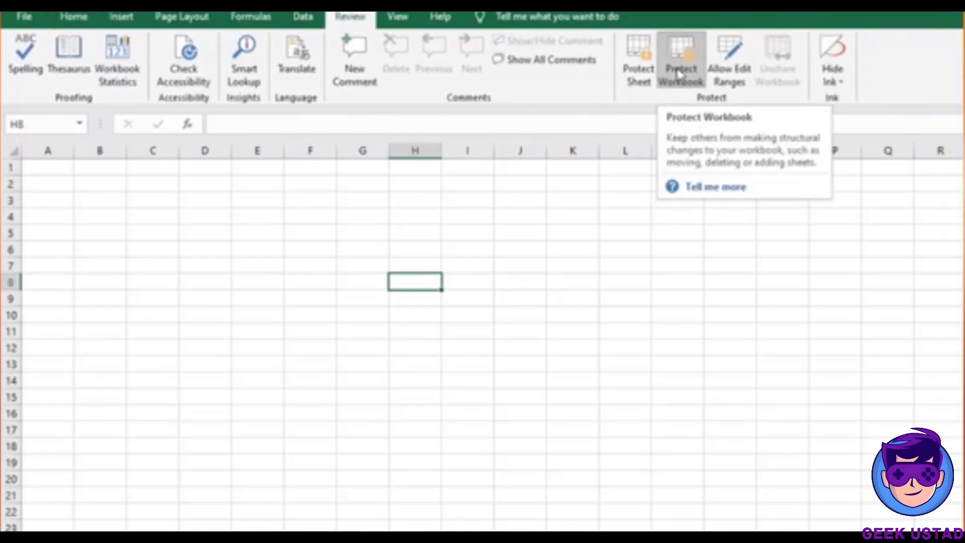
{"action": "left_click", "coordinate": [679, 75]}
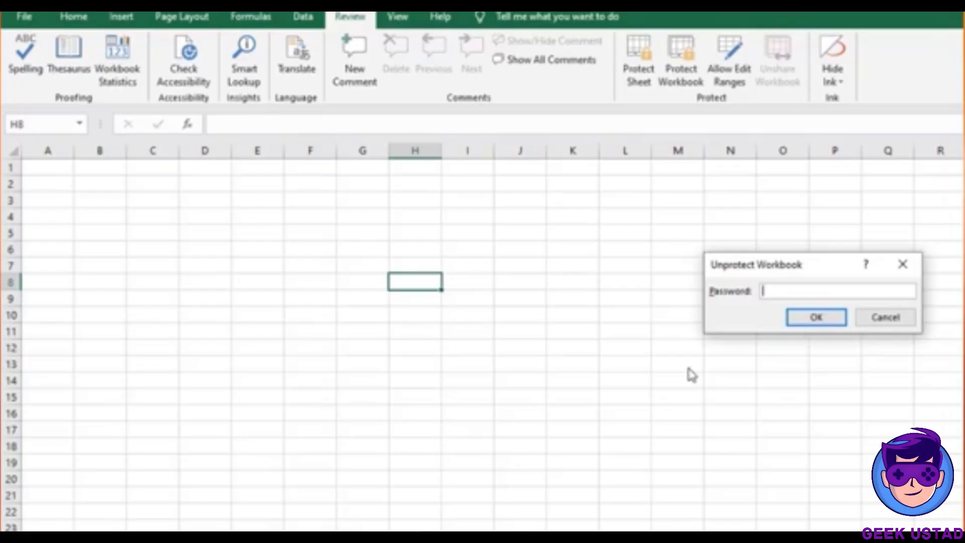
{"action": "type", "text": "123"}
{"action": "key", "text": "Return"}
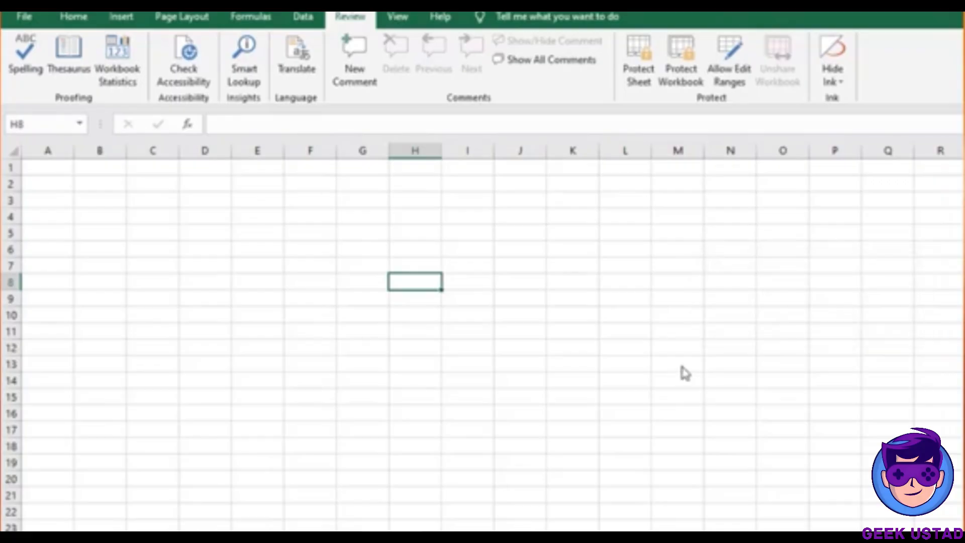
Protect the workbook structure again with a password, entered and confirmed
{"action": "left_click", "coordinate": [680, 83]}
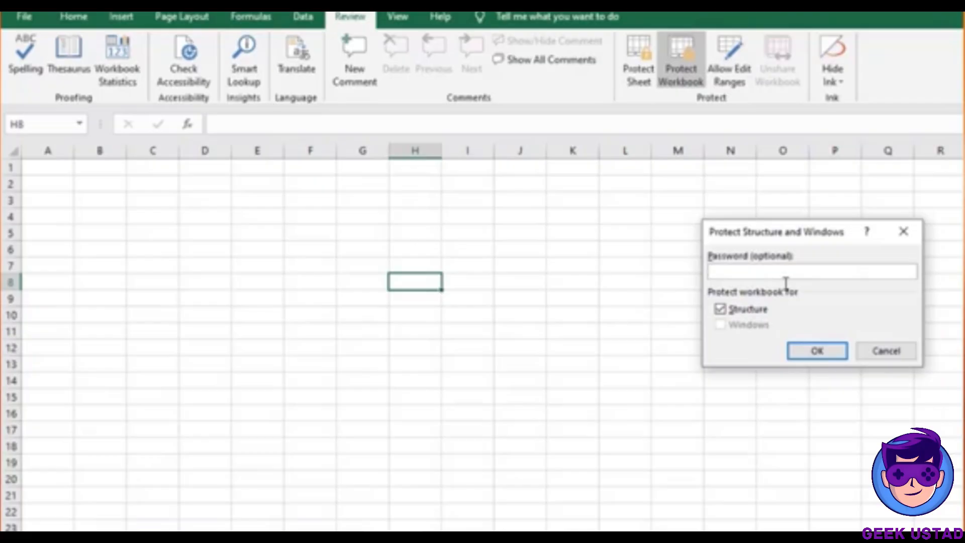
{"action": "type", "text": "123"}
{"action": "key", "text": "Return"}
{"action": "type", "text": "123"}
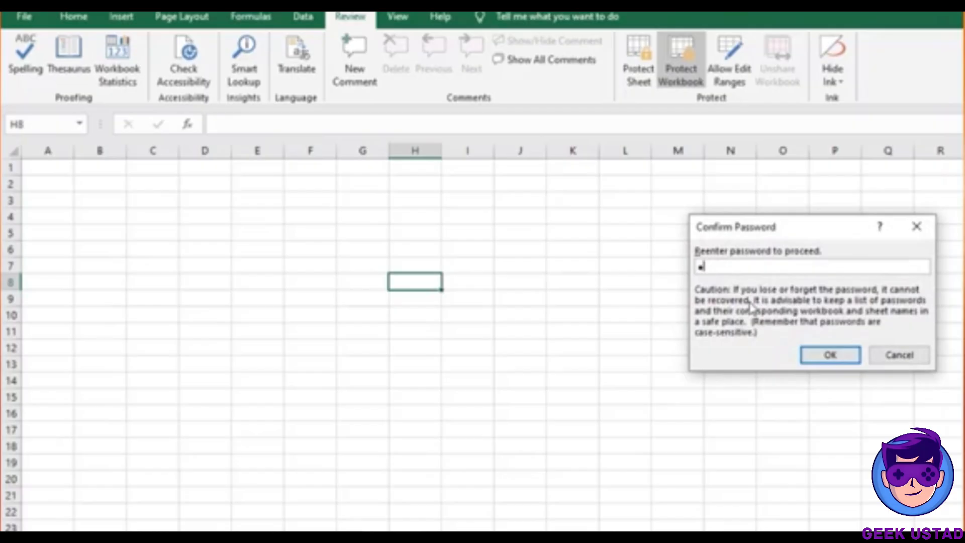
{"action": "key", "text": "Return"}
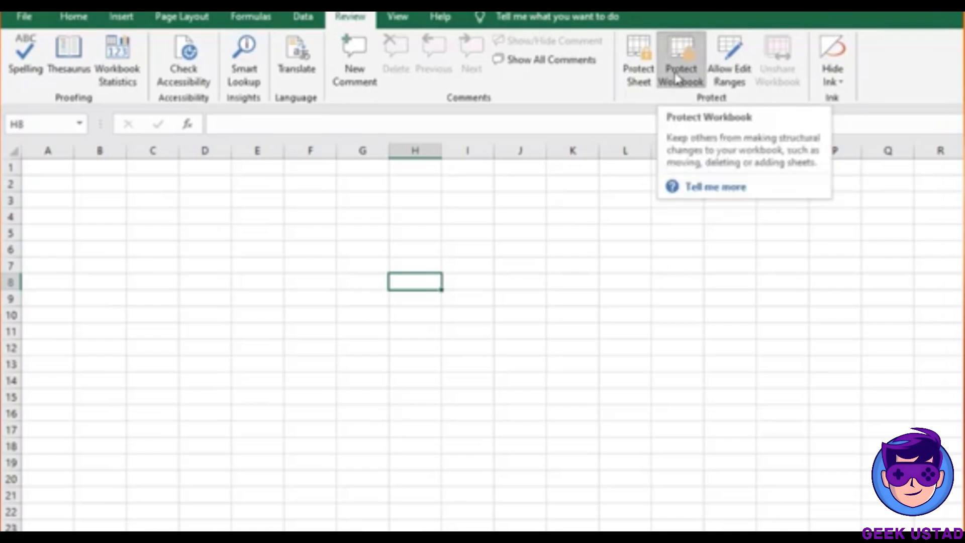
Unprotect the workbook structure with its password, then flip to the IFERROR Function sheet and back
{"action": "left_click", "coordinate": [678, 85]}
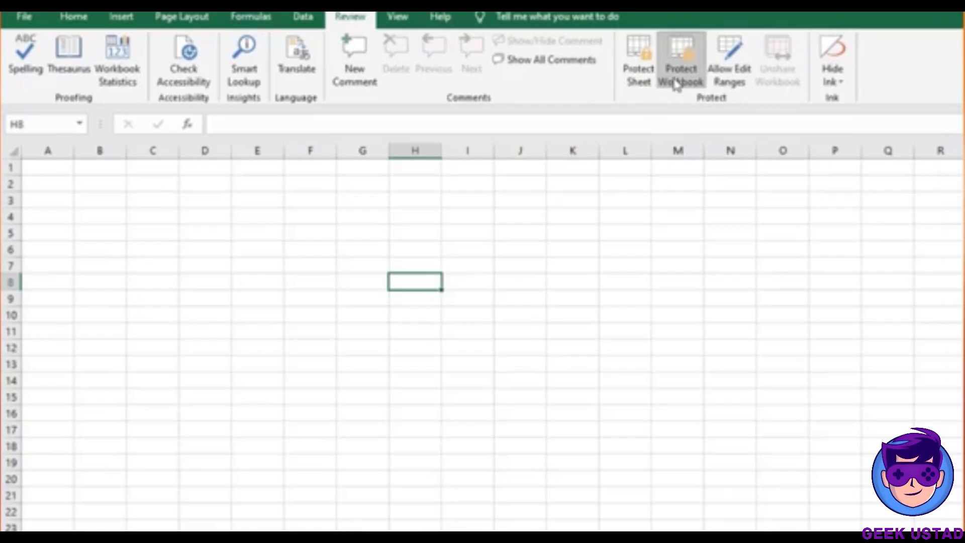
{"action": "left_click", "coordinate": [679, 81]}
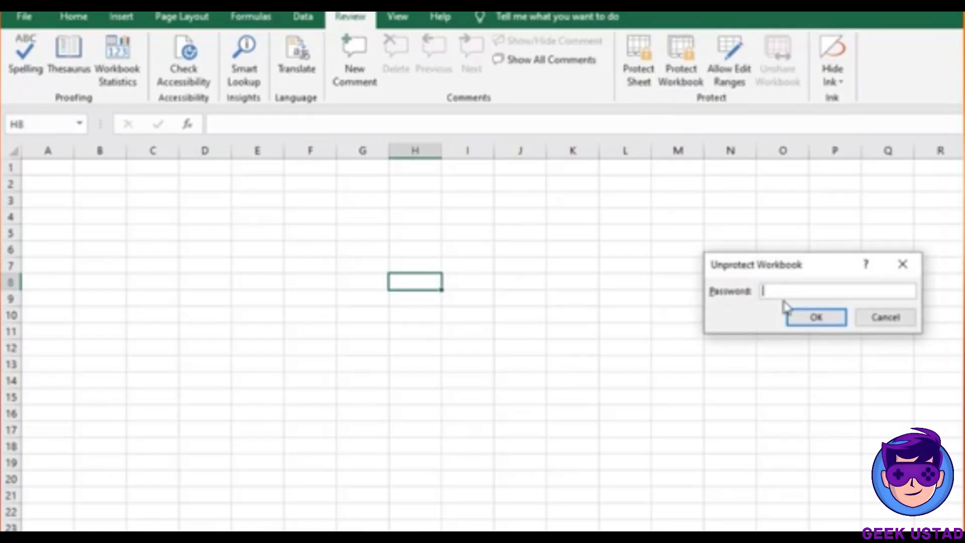
{"action": "type", "text": "123"}
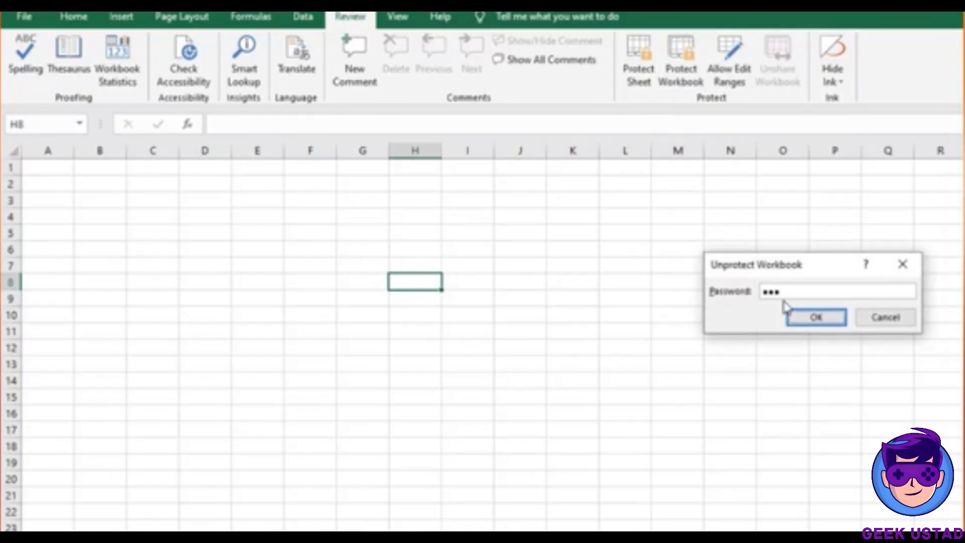
{"action": "key", "text": "Return"}
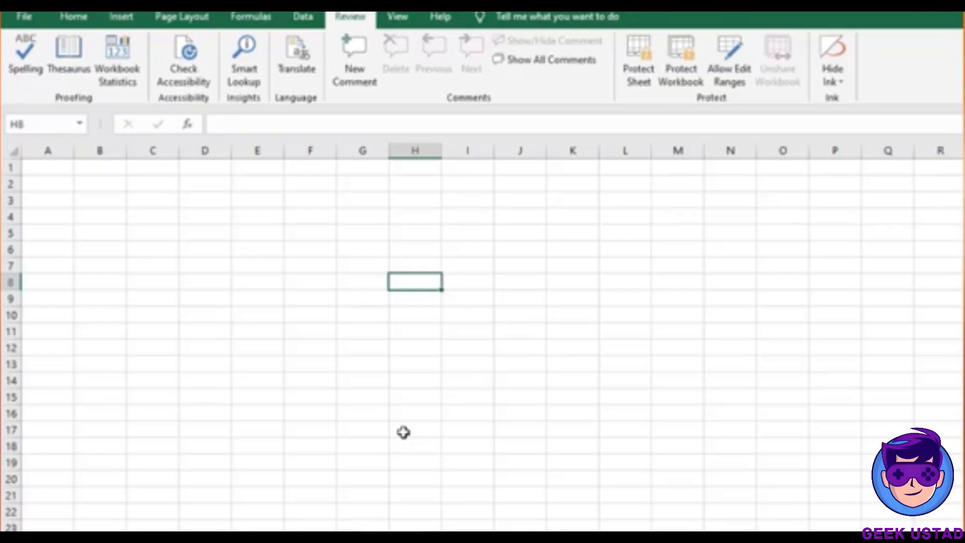
{"action": "key", "text": "ctrl+Page_Up"}
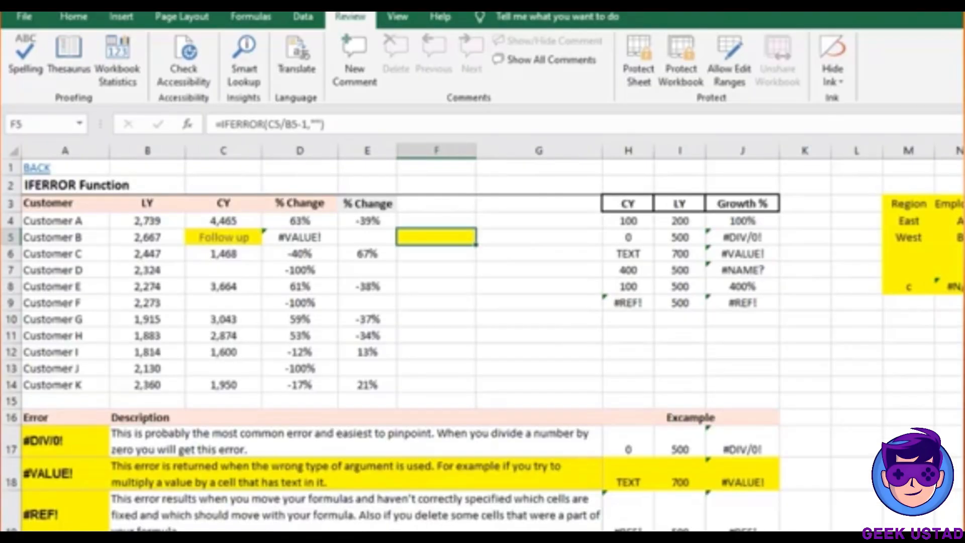
{"action": "key", "text": "ctrl+Page_Down"}
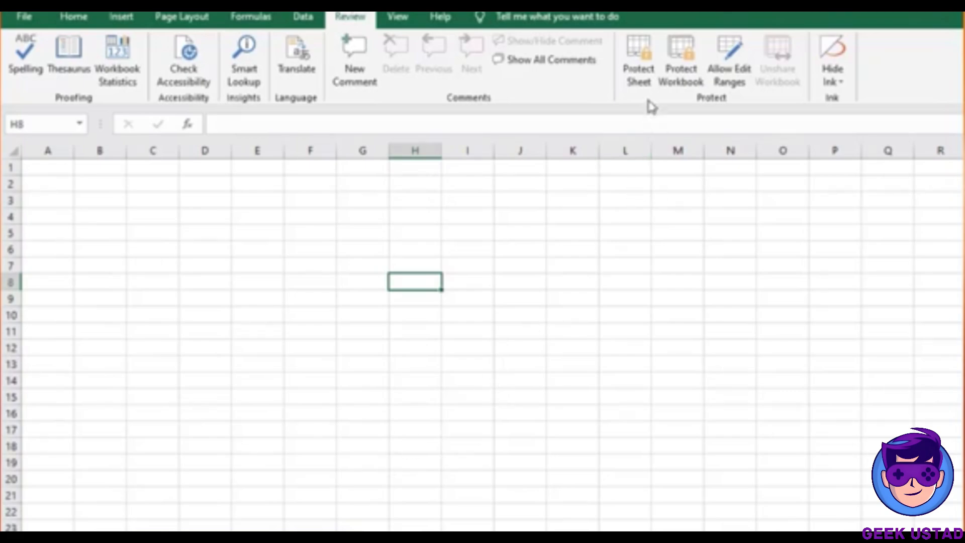
Protect the blank sheet with a password, entering it twice to confirm
{"action": "left_click", "coordinate": [639, 83]}
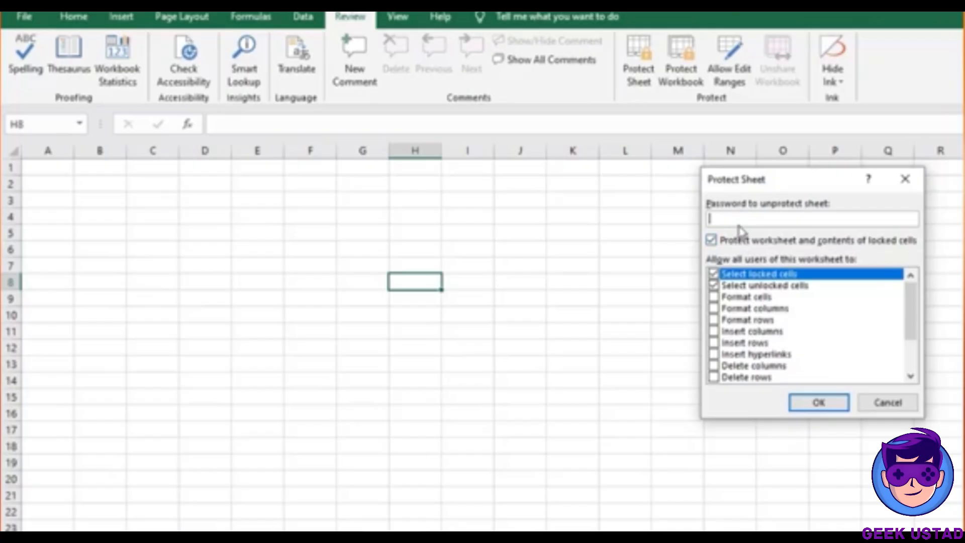
{"action": "type", "text": "123"}
{"action": "left_click", "coordinate": [820, 406]}
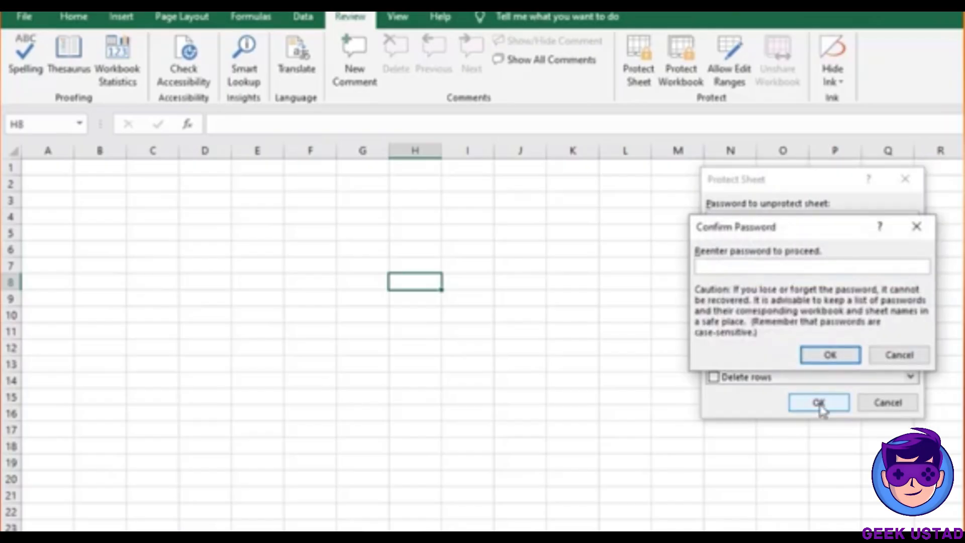
{"action": "type", "text": "123"}
{"action": "key", "text": "Return"}
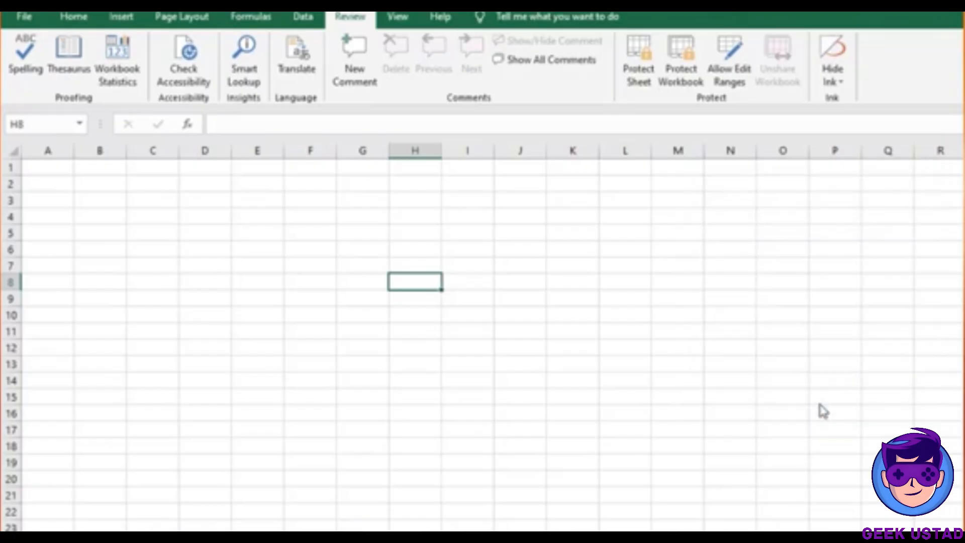
Test the protected sheet by trying to edit I9 and column F, dismissing the warning
{"action": "double_click", "coordinate": [460, 302]}
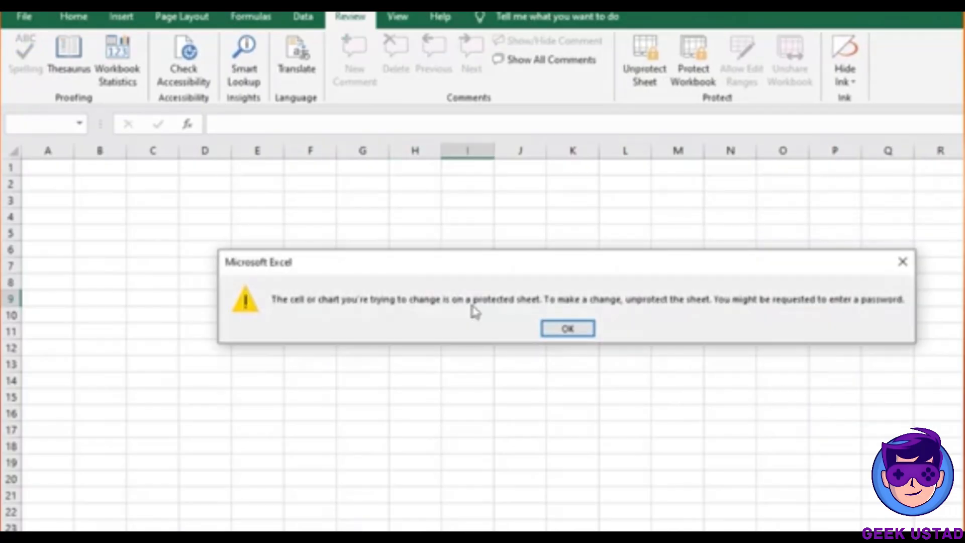
{"action": "left_click", "coordinate": [565, 332]}
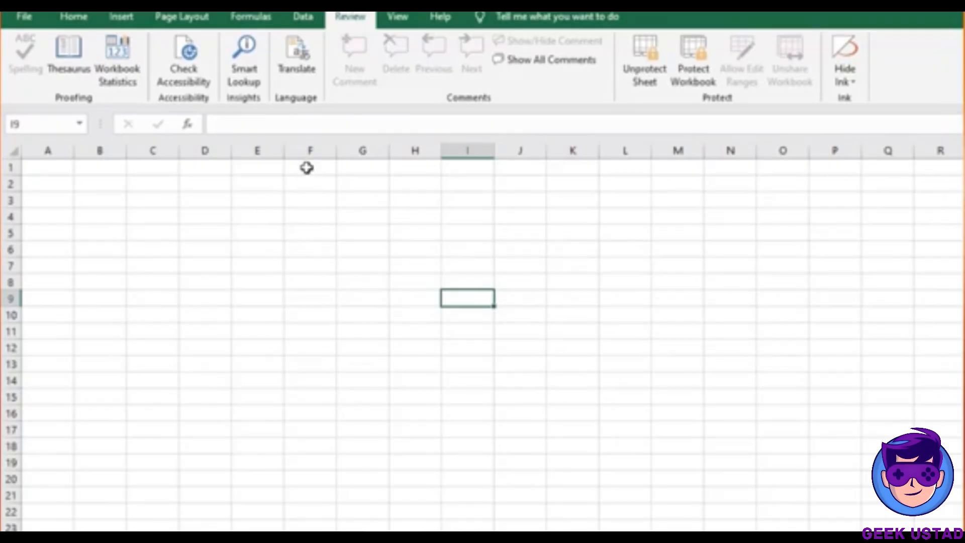
{"action": "left_click", "coordinate": [308, 150]}
{"action": "right_click", "coordinate": [308, 151]}
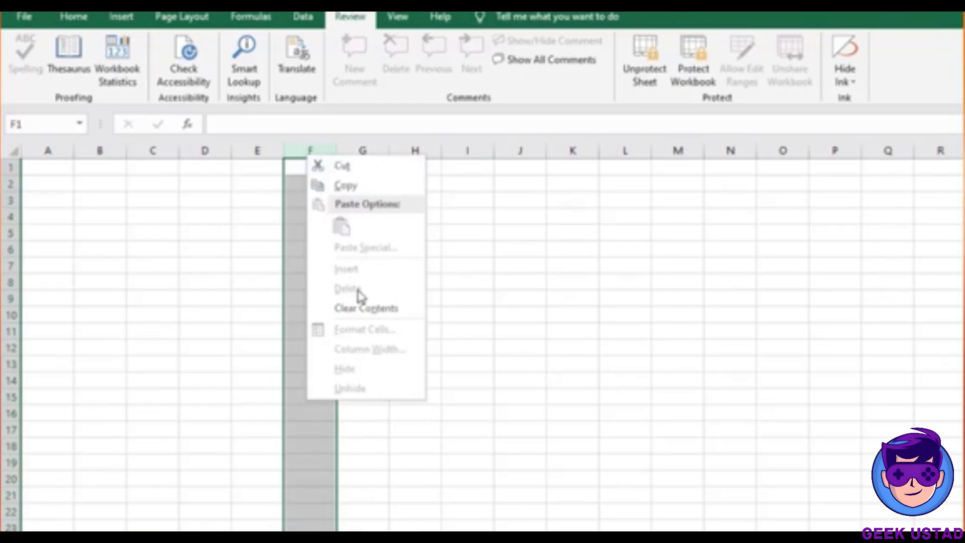
{"action": "left_click", "coordinate": [509, 289]}
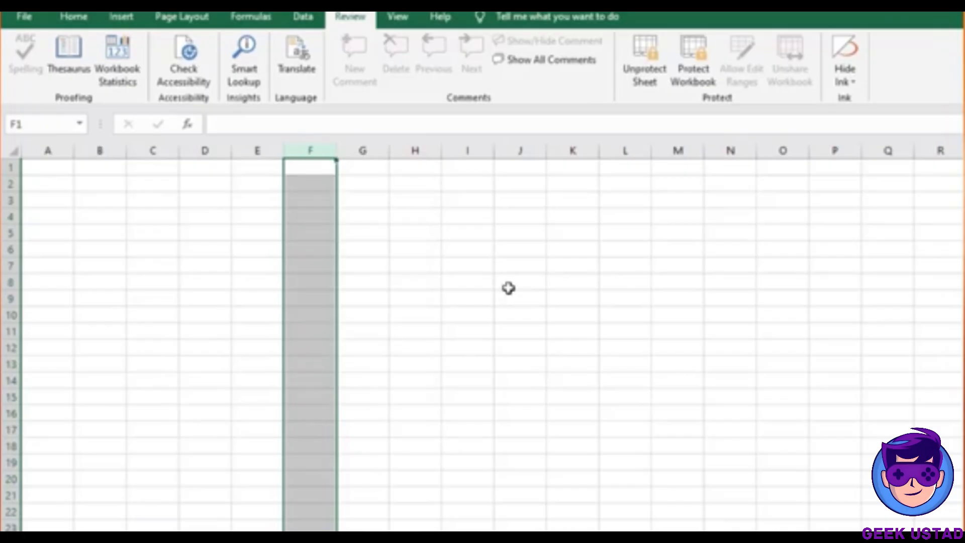
{"action": "left_click", "coordinate": [456, 248]}
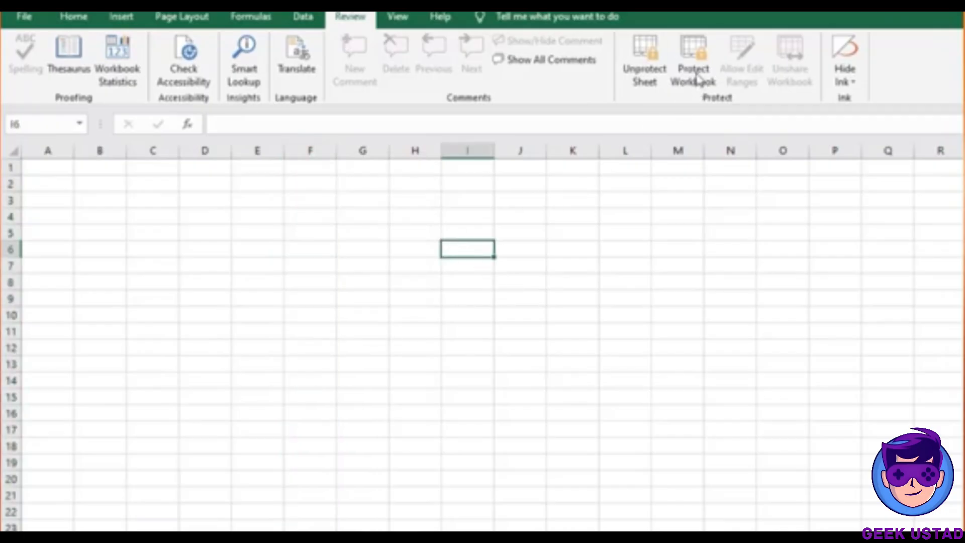
Unprotect the sheet by entering its password
{"action": "left_click", "coordinate": [646, 85]}
{"action": "type", "text": "123"}
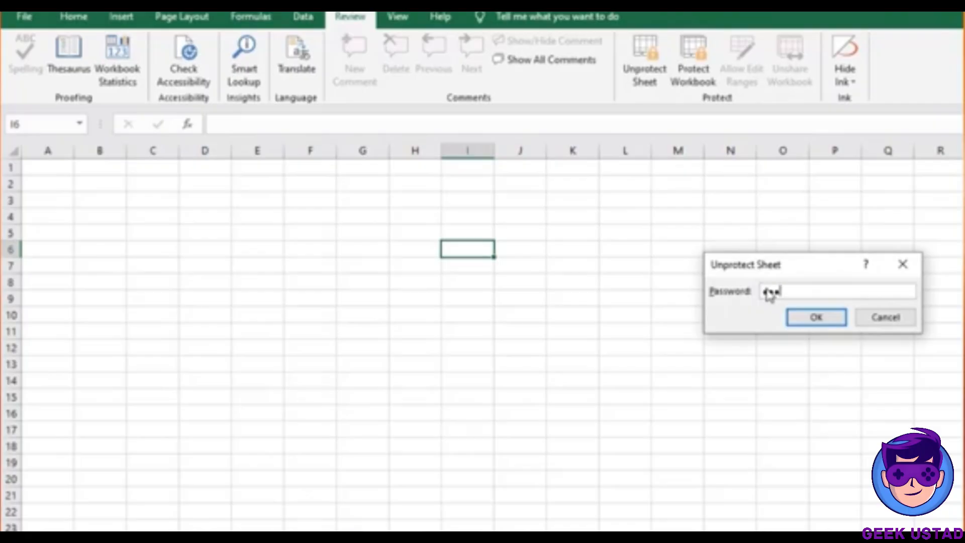
{"action": "key", "text": "Return"}
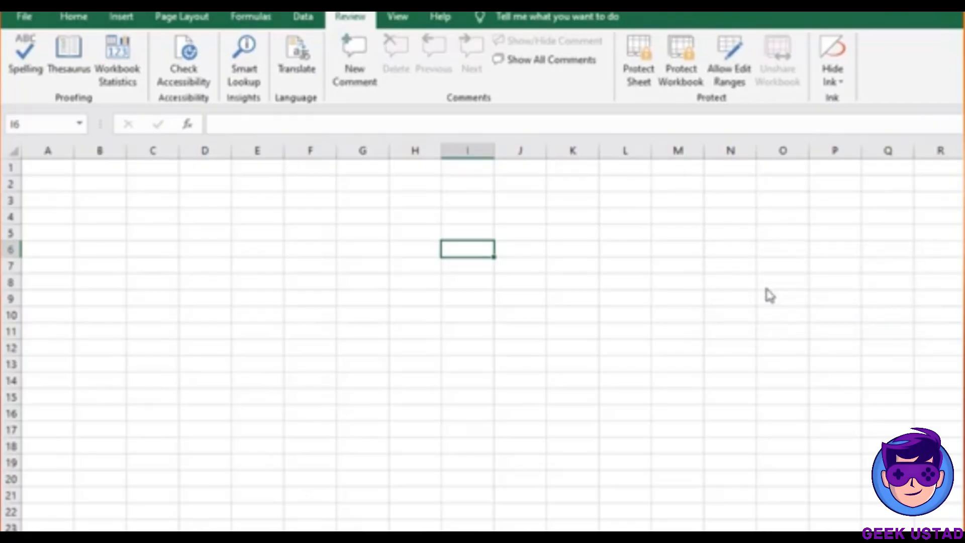
Confirm cells L5 and H5 are now editable on the unprotected sheet
{"action": "left_click", "coordinate": [624, 237]}
{"action": "double_click", "coordinate": [624, 237]}
{"action": "double_click", "coordinate": [425, 231]}
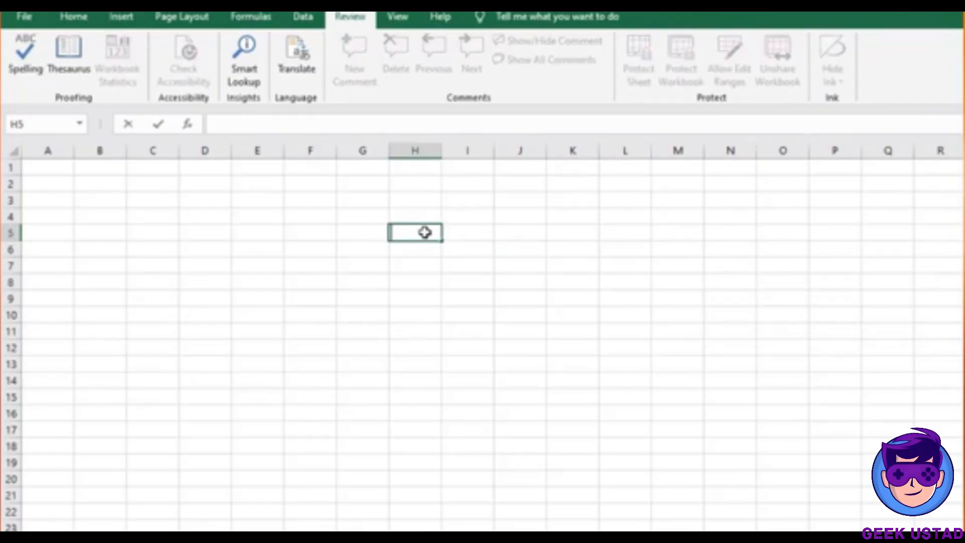
{"action": "double_click", "coordinate": [477, 224]}
{"action": "left_click", "coordinate": [439, 236]}
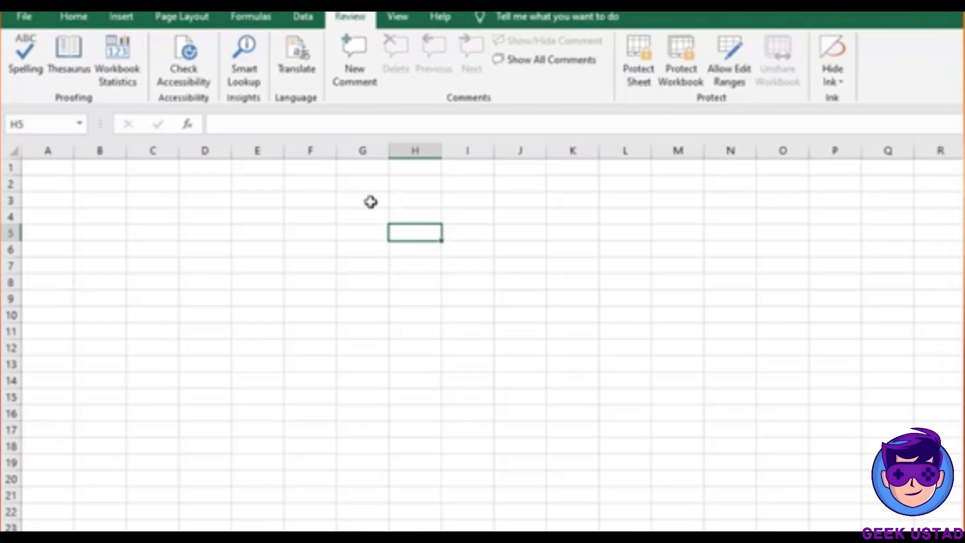
Fill the block G3:J6 with yellow
{"action": "left_click_drag", "start_coordinate": [371, 201], "coordinate": [500, 257]}
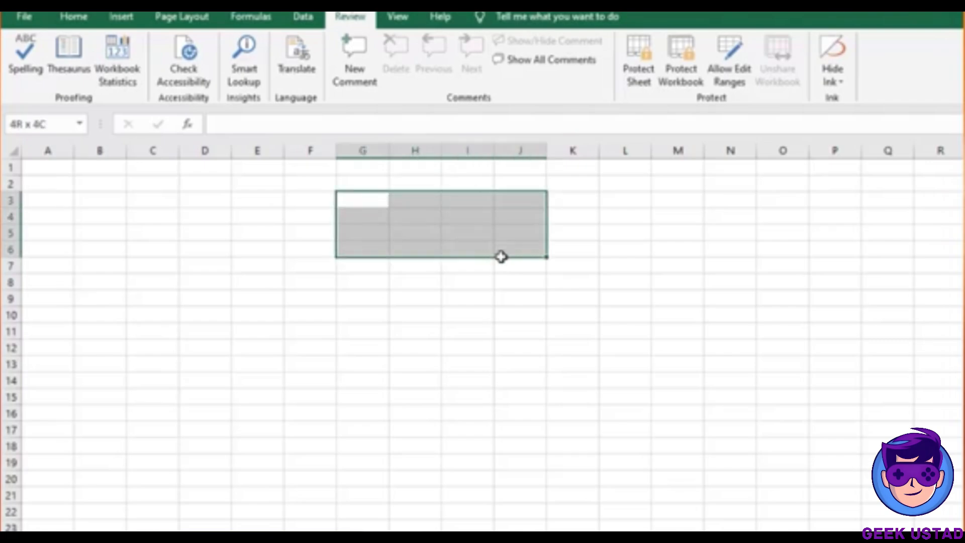
{"action": "left_click", "coordinate": [86, 17]}
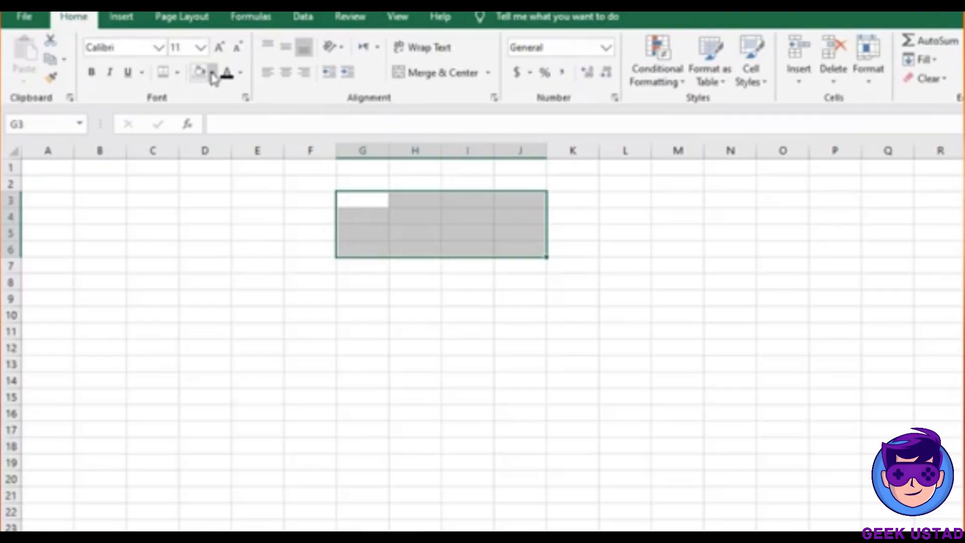
{"action": "left_click", "coordinate": [213, 74]}
{"action": "left_click", "coordinate": [242, 201]}
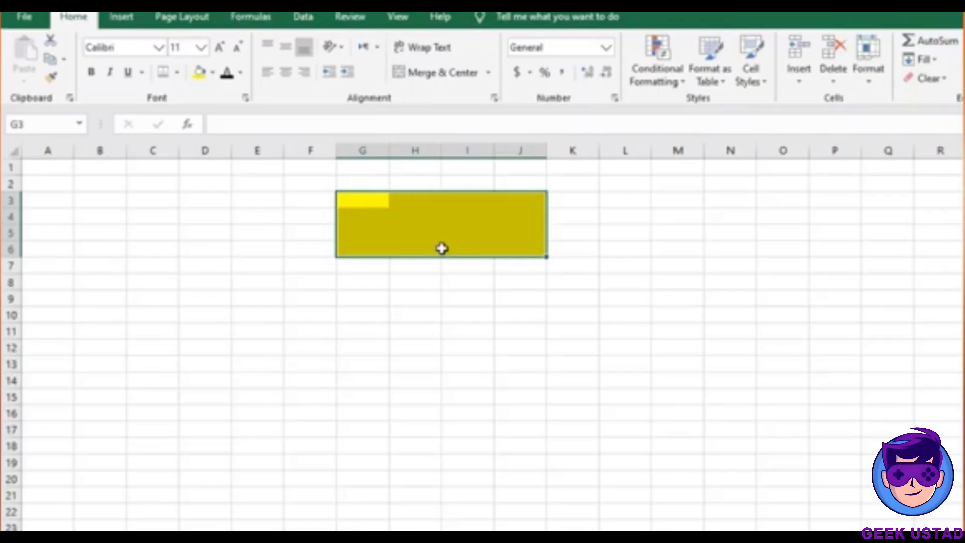
{"action": "left_click", "coordinate": [365, 216]}
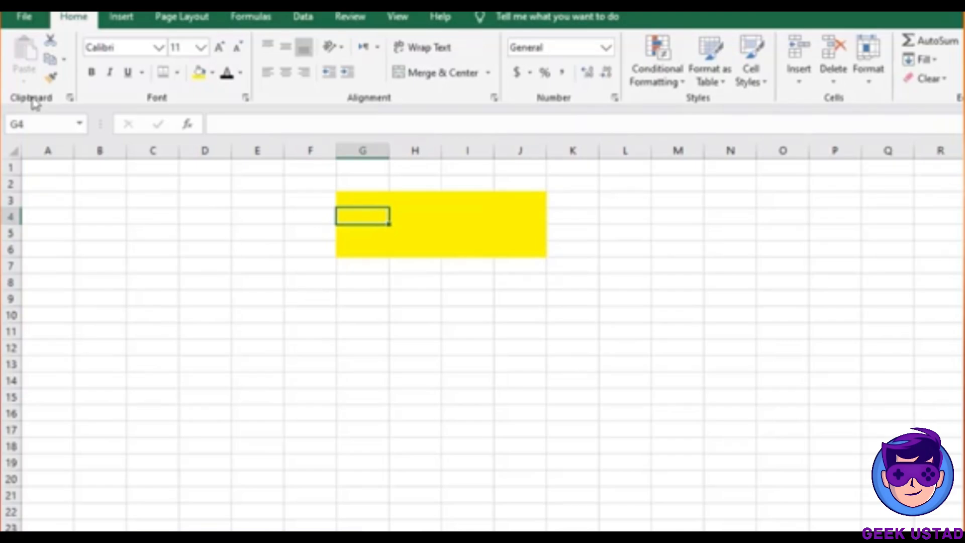
Select the whole worksheet and open Format Cells
{"action": "left_click", "coordinate": [82, 227]}
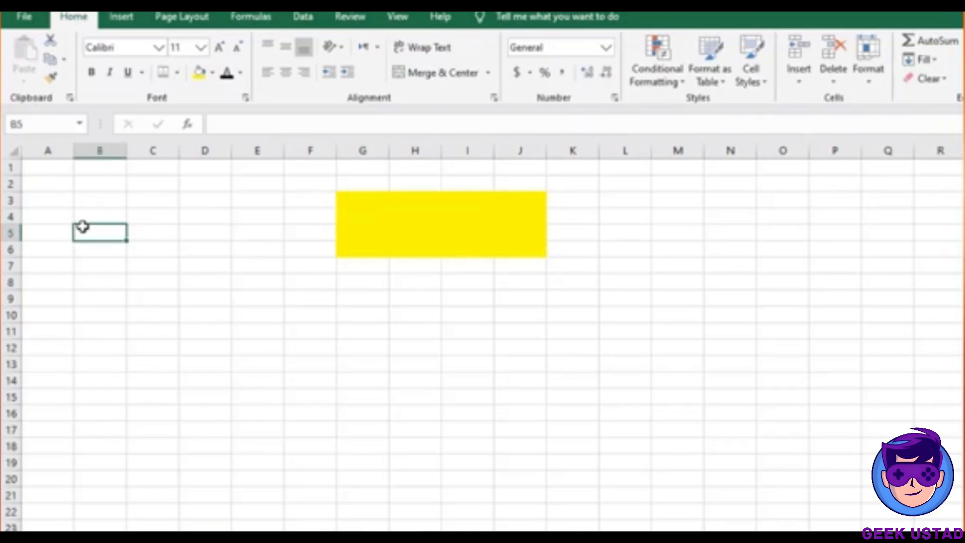
{"action": "key", "text": "ctrl+a"}
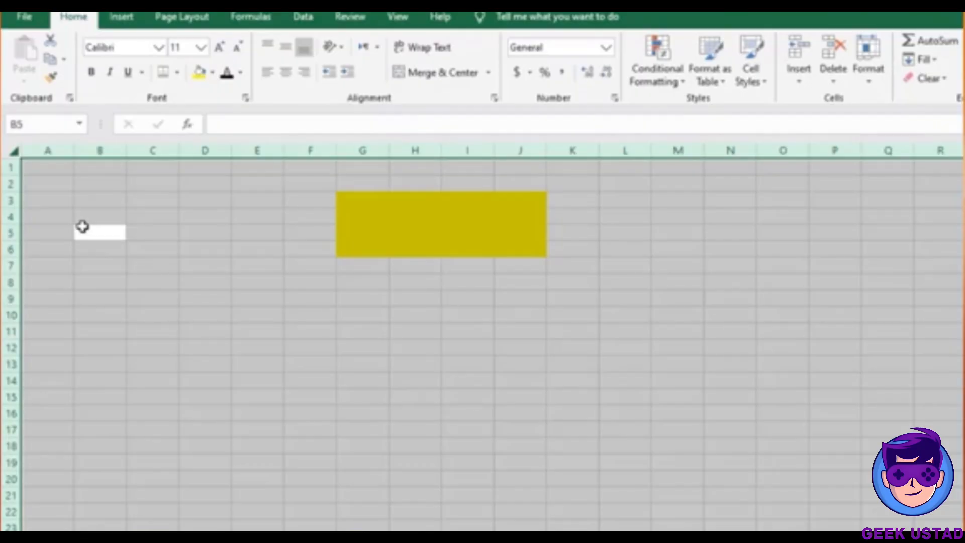
{"action": "key", "text": "ctrl+1"}
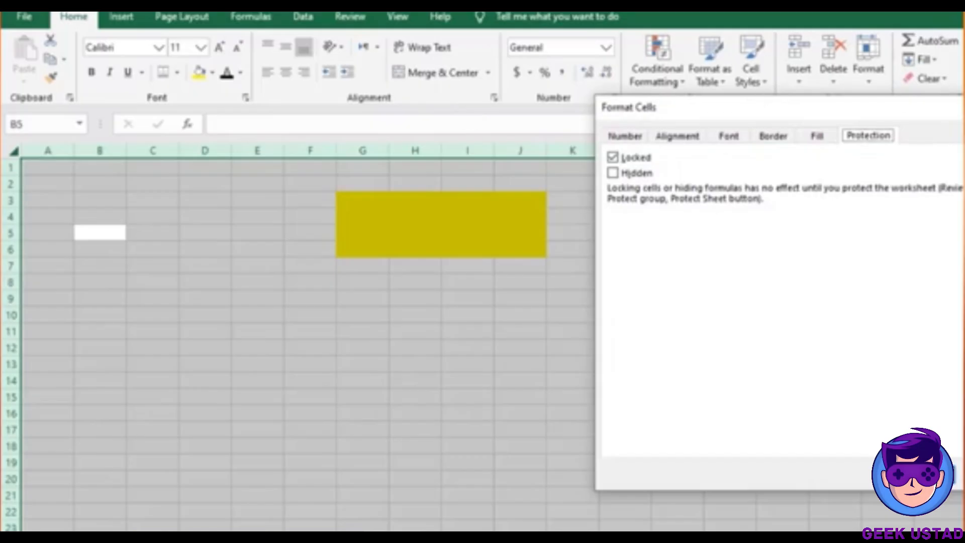
{"action": "key", "text": "Escape"}
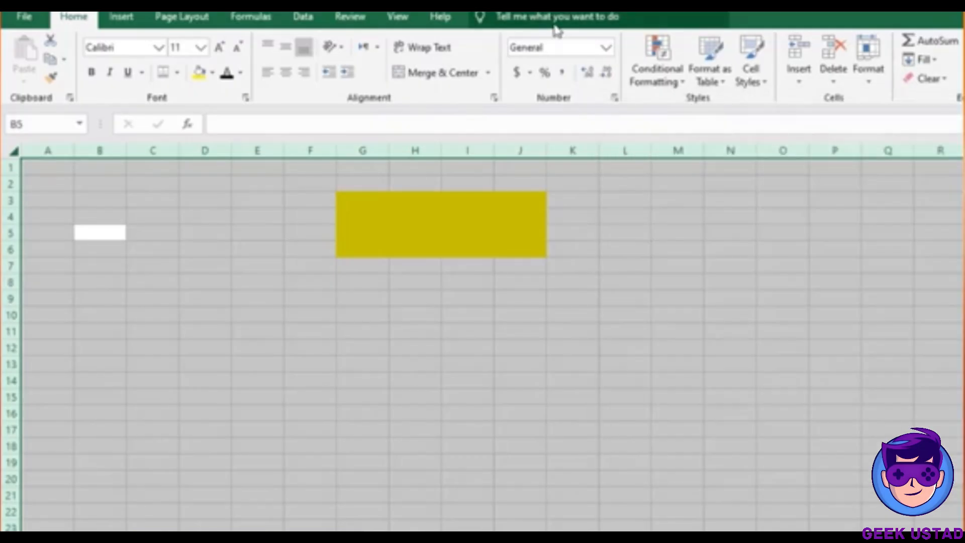
{"action": "left_click", "coordinate": [607, 48]}
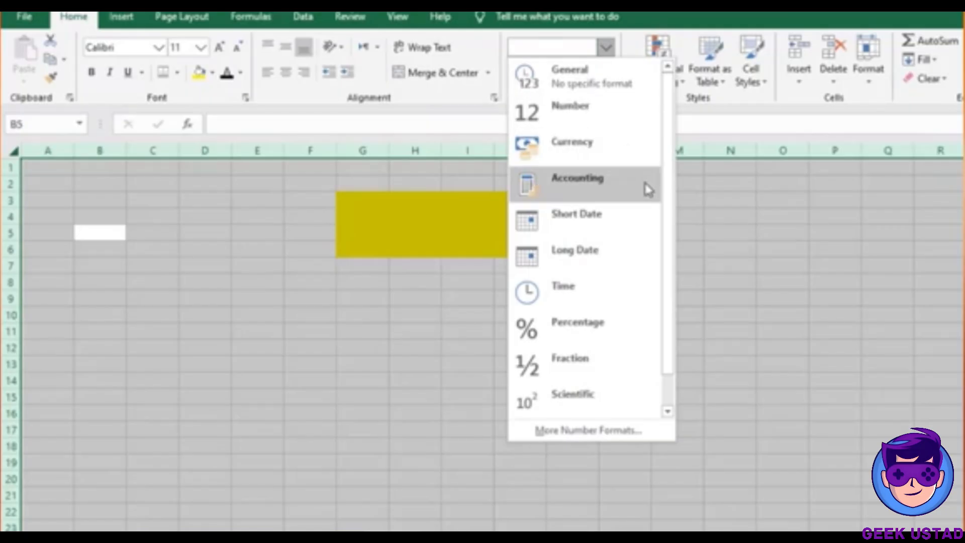
{"action": "left_click_drag", "start_coordinate": [670, 243], "coordinate": [671, 321]}
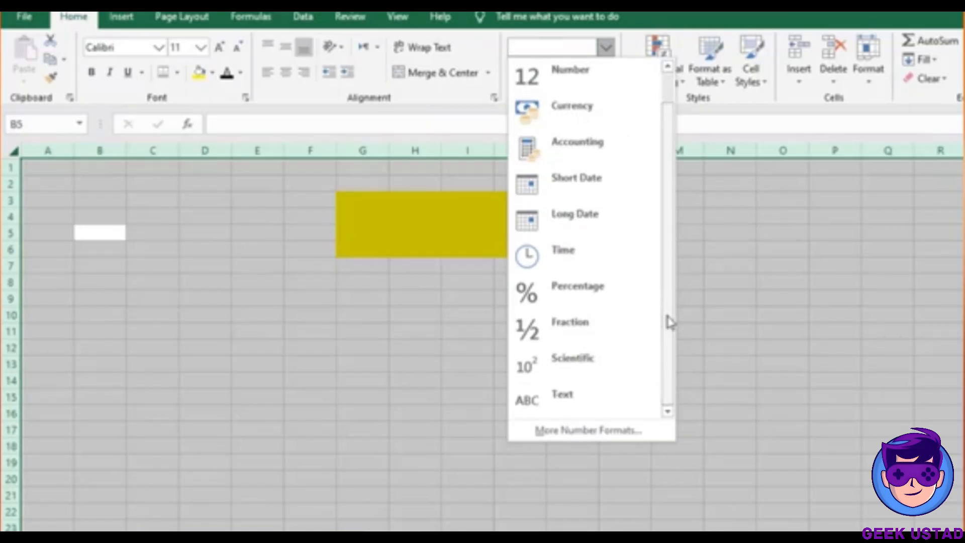
{"action": "left_click", "coordinate": [610, 434]}
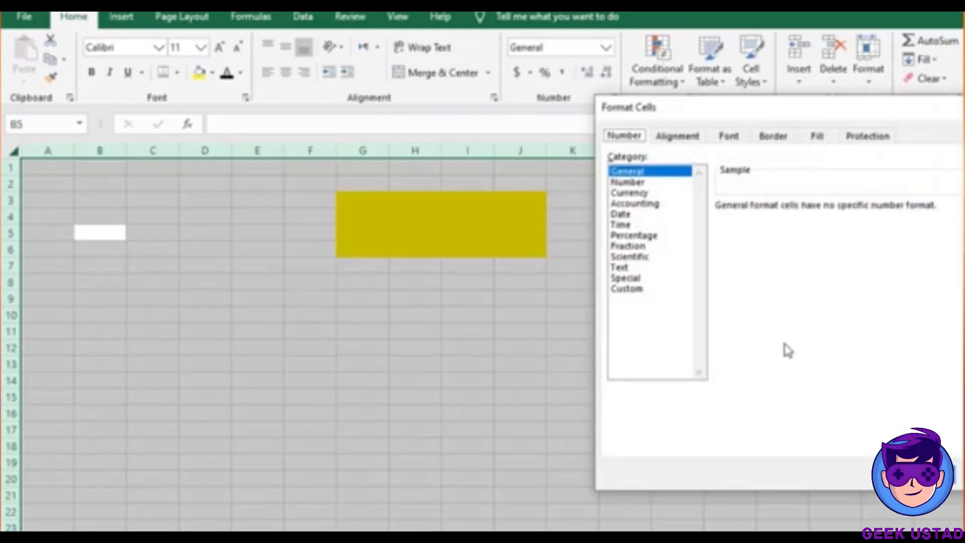
{"action": "left_click_drag", "start_coordinate": [785, 121], "coordinate": [801, 167]}
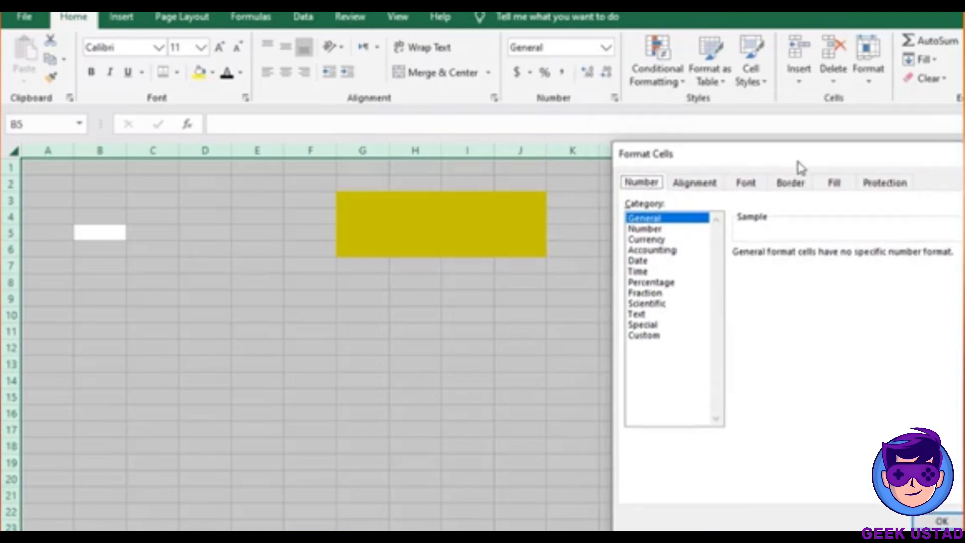
{"action": "key", "text": "Escape"}
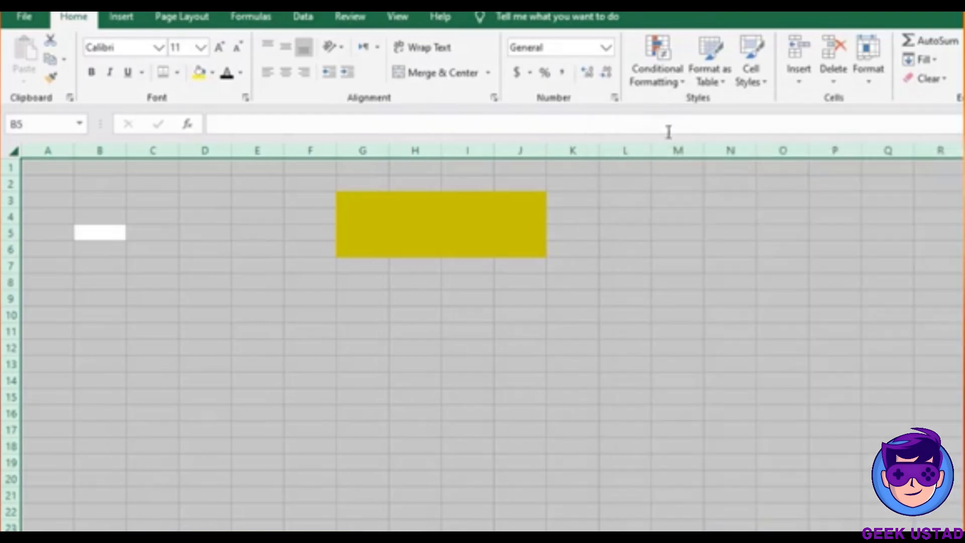
Uncheck Locked on the Protection tab for all selected cells
{"action": "left_click", "coordinate": [614, 99]}
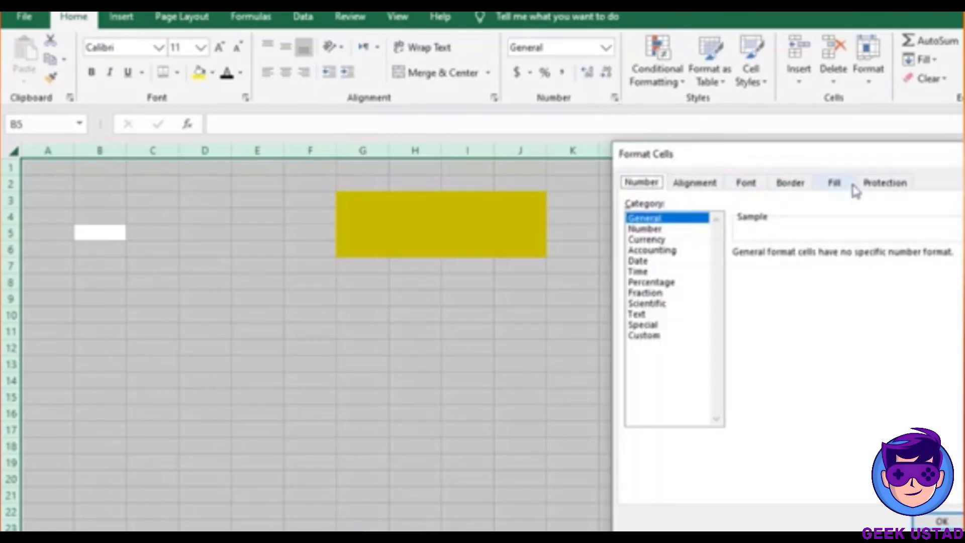
{"action": "left_click", "coordinate": [880, 186]}
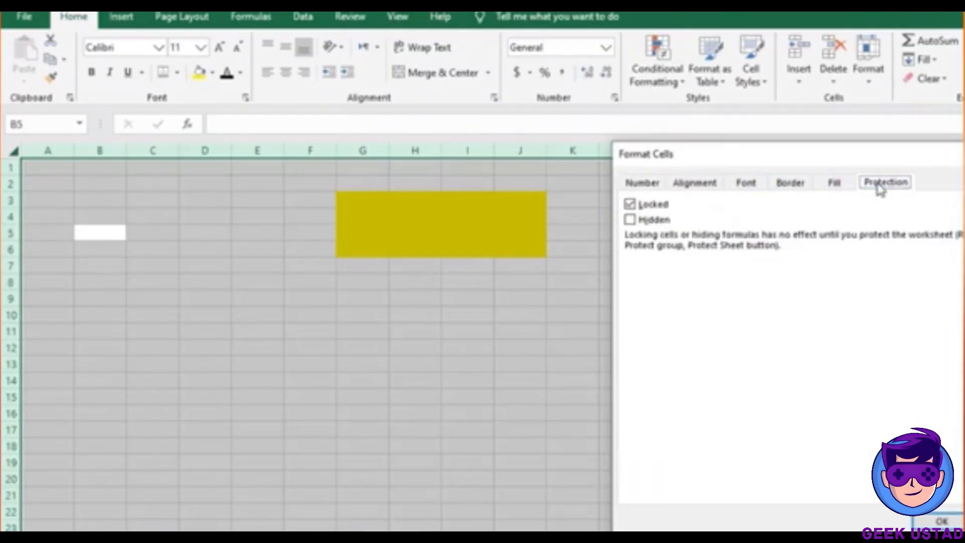
{"action": "left_click", "coordinate": [633, 207]}
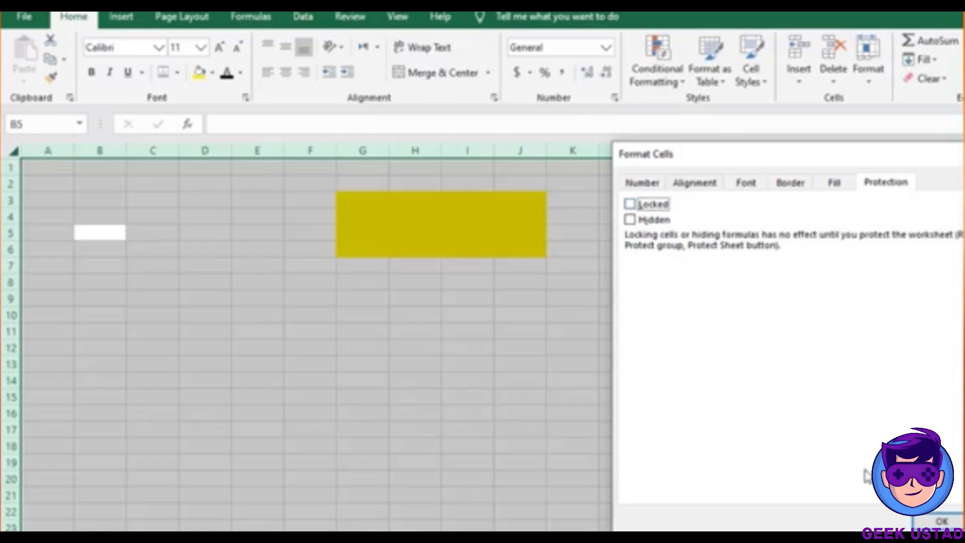
Select the yellow range G3:J6 and switch its Locked setting back on
{"action": "left_click", "coordinate": [490, 294]}
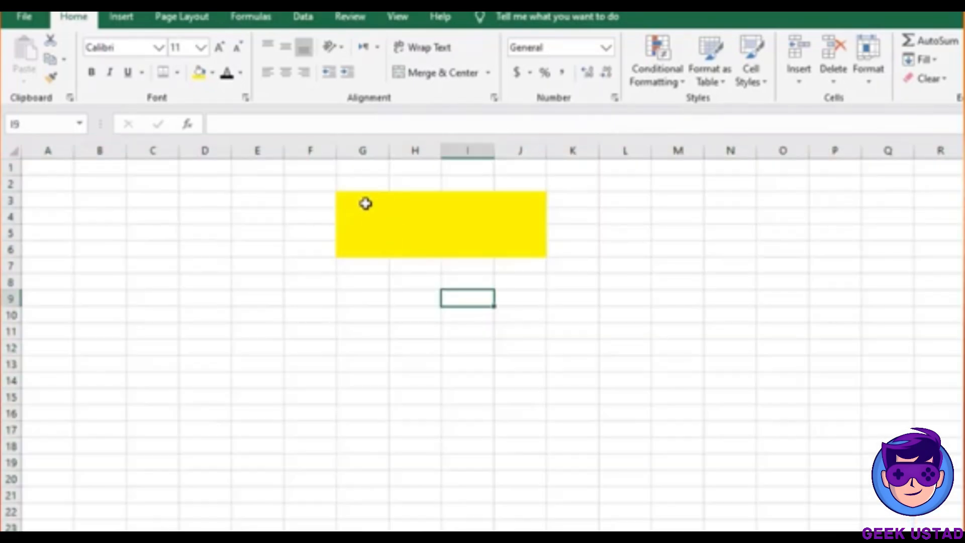
{"action": "left_click_drag", "start_coordinate": [365, 203], "coordinate": [515, 242]}
{"action": "left_click", "coordinate": [515, 244]}
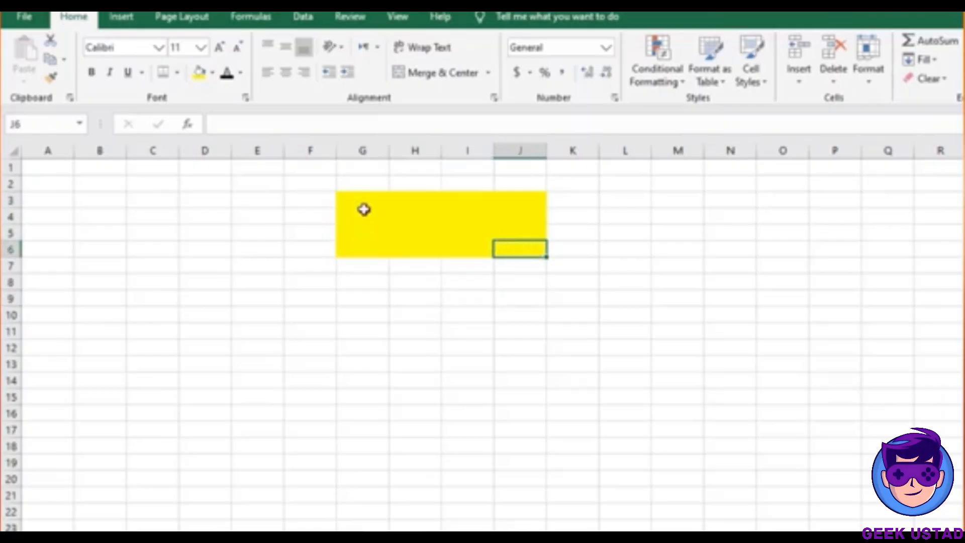
{"action": "left_click_drag", "start_coordinate": [362, 203], "coordinate": [512, 245]}
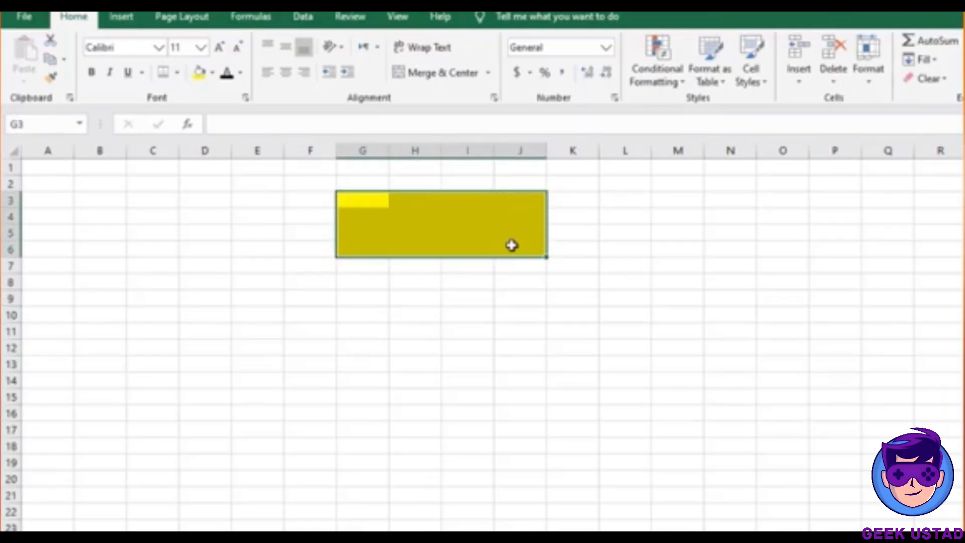
{"action": "key", "text": "ctrl+1"}
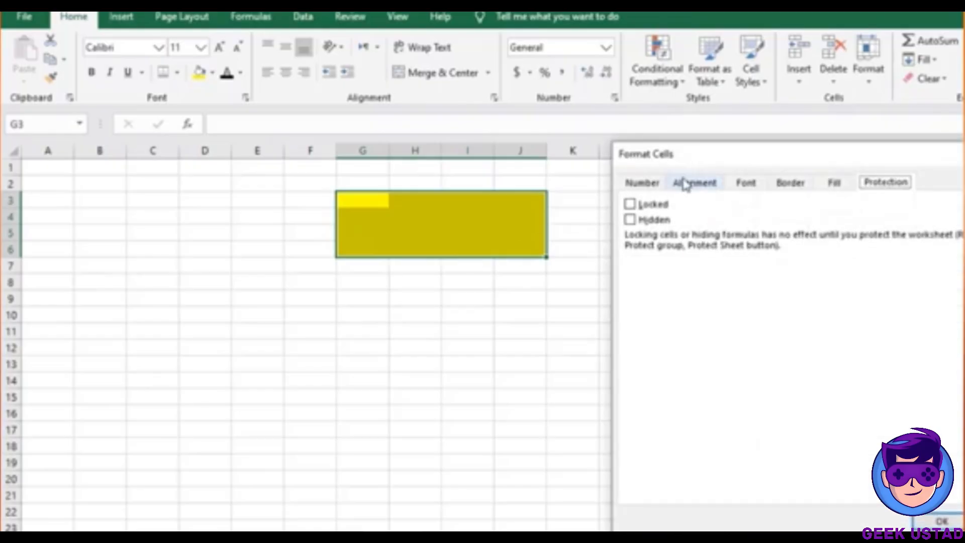
{"action": "left_click", "coordinate": [630, 204]}
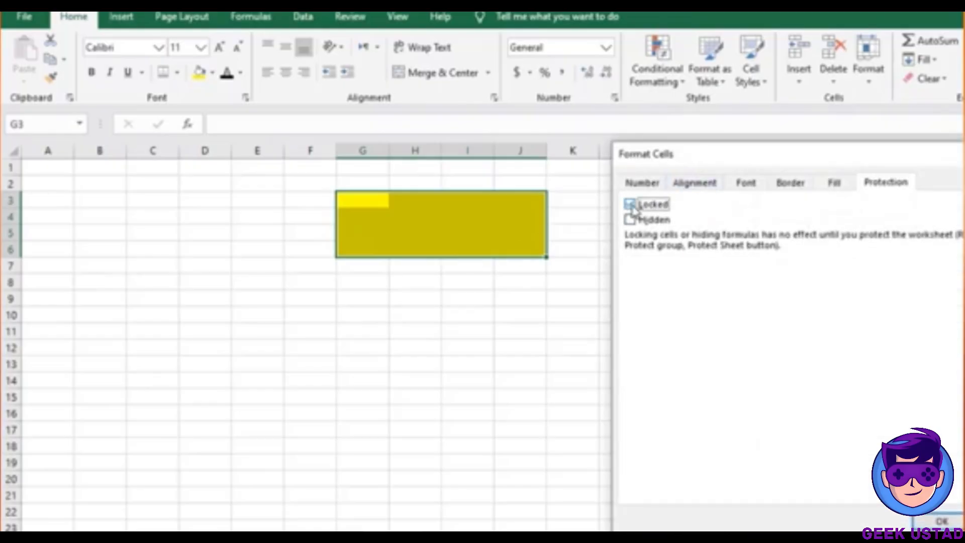
{"action": "left_click", "coordinate": [935, 522]}
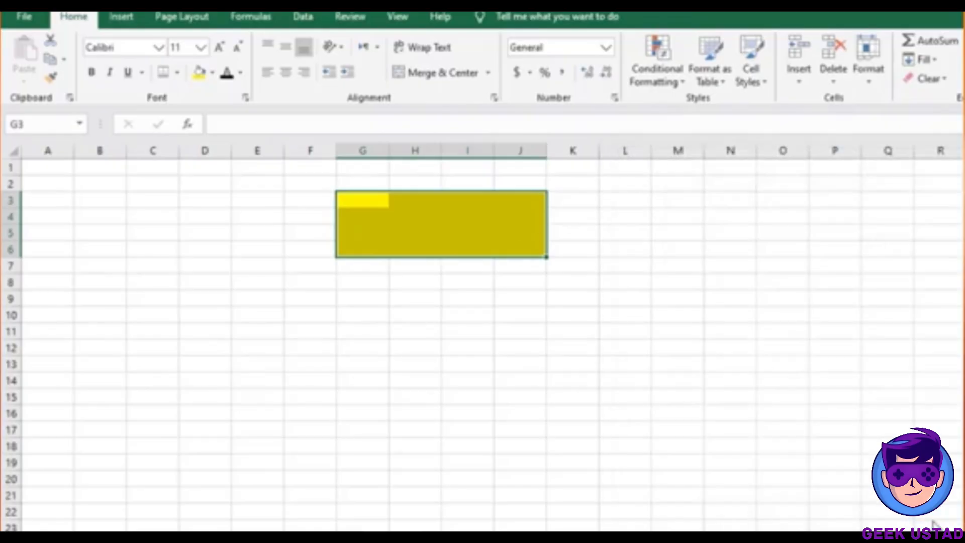
Try editing cell J5, then move the selection to K3
{"action": "double_click", "coordinate": [513, 227]}
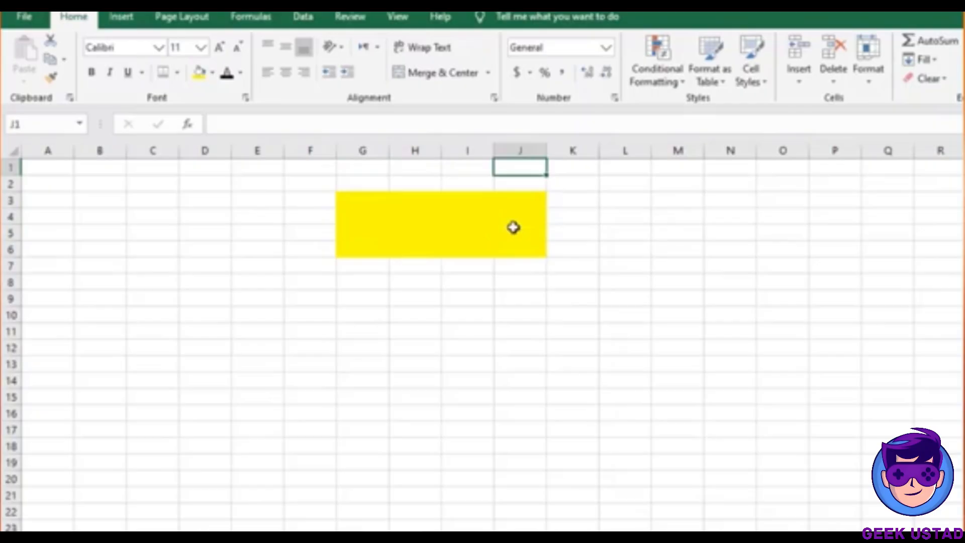
{"action": "double_click", "coordinate": [515, 228]}
{"action": "left_click", "coordinate": [588, 206]}
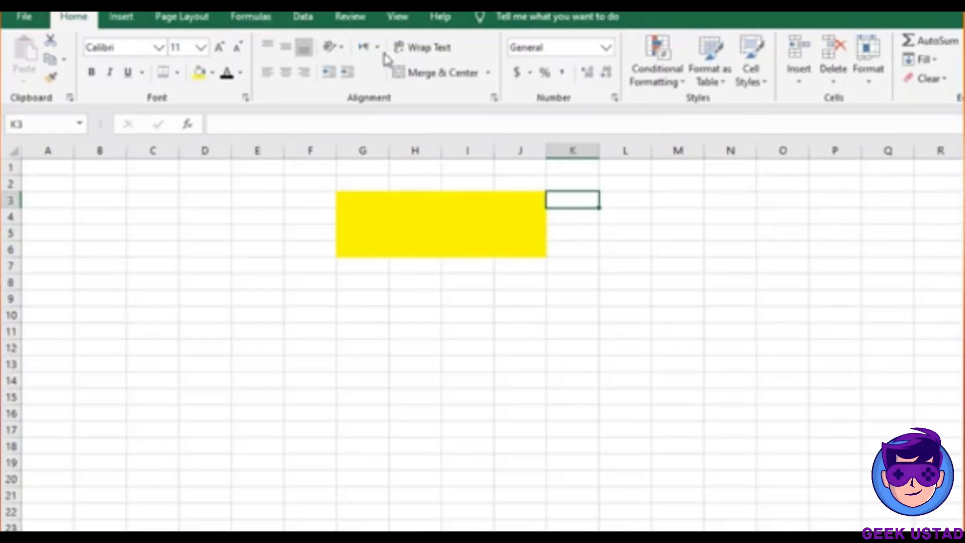
Protect the sheet with a confirmed password, then verify yellow cell I5 can't be edited
{"action": "left_click", "coordinate": [351, 16]}
{"action": "left_click", "coordinate": [647, 83]}
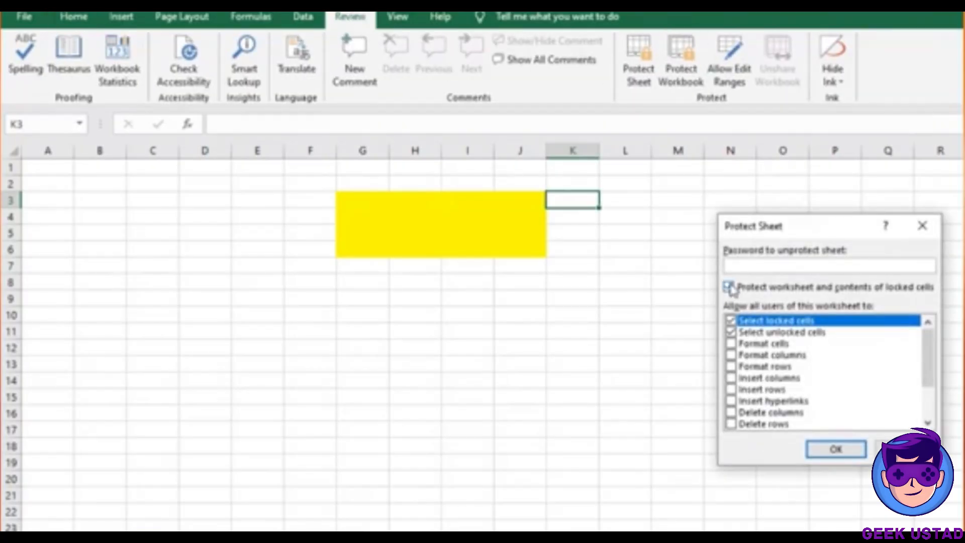
{"action": "type", "text": "123"}
{"action": "left_click", "coordinate": [836, 449]}
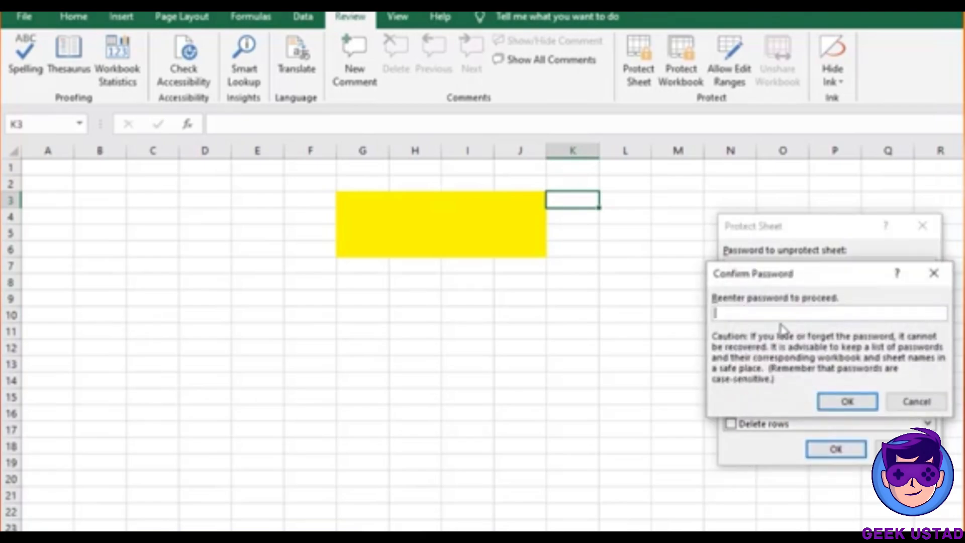
{"action": "type", "text": "123"}
{"action": "key", "text": "Return"}
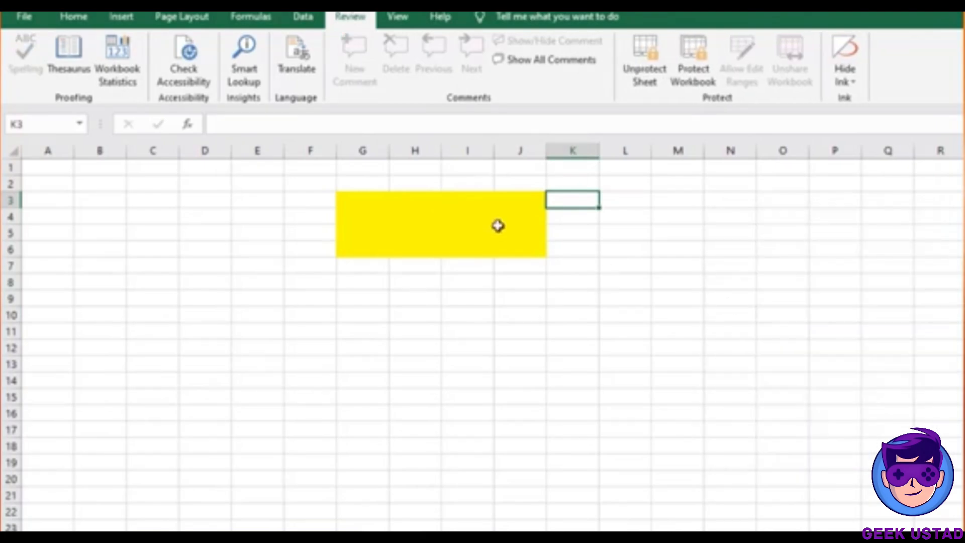
{"action": "double_click", "coordinate": [477, 227]}
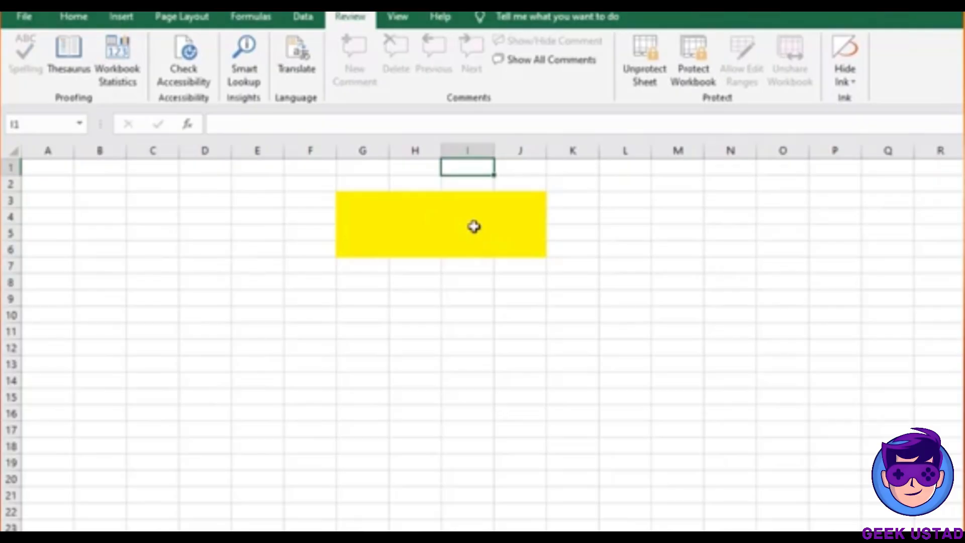
{"action": "double_click", "coordinate": [476, 229]}
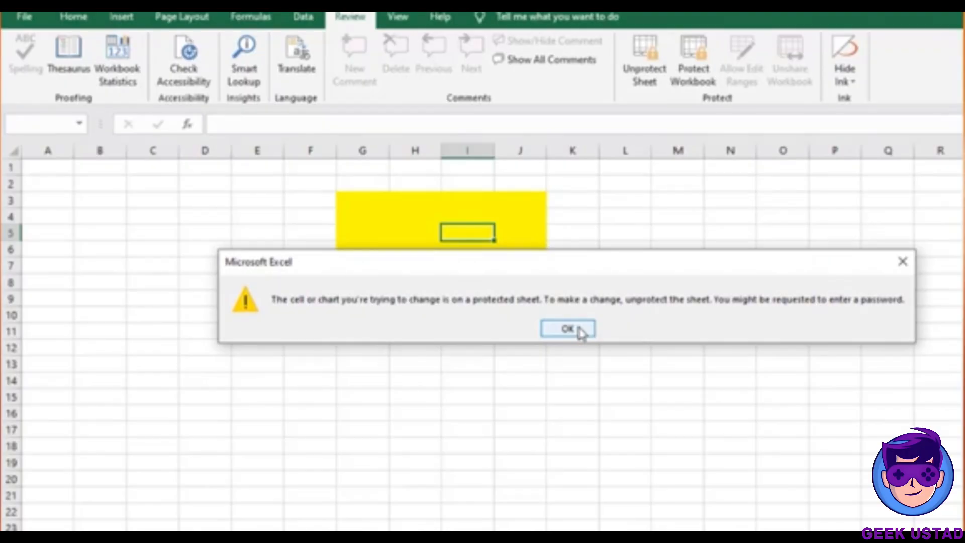
Dismiss the protection warning and enter 'hhhh' in the unlocked cell L9
{"action": "left_click", "coordinate": [579, 329]}
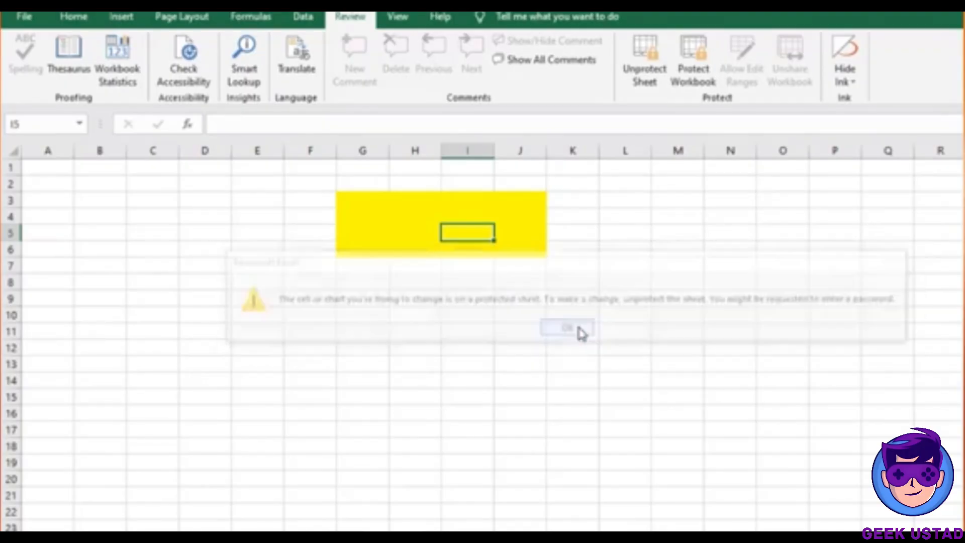
{"action": "left_click", "coordinate": [621, 333]}
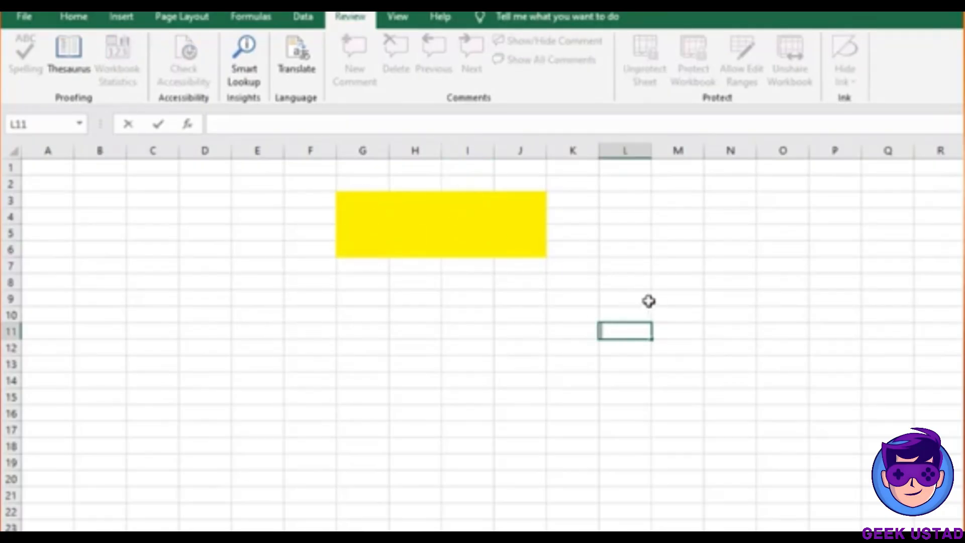
{"action": "left_click", "coordinate": [650, 300]}
{"action": "type", "text": "hhhh"}
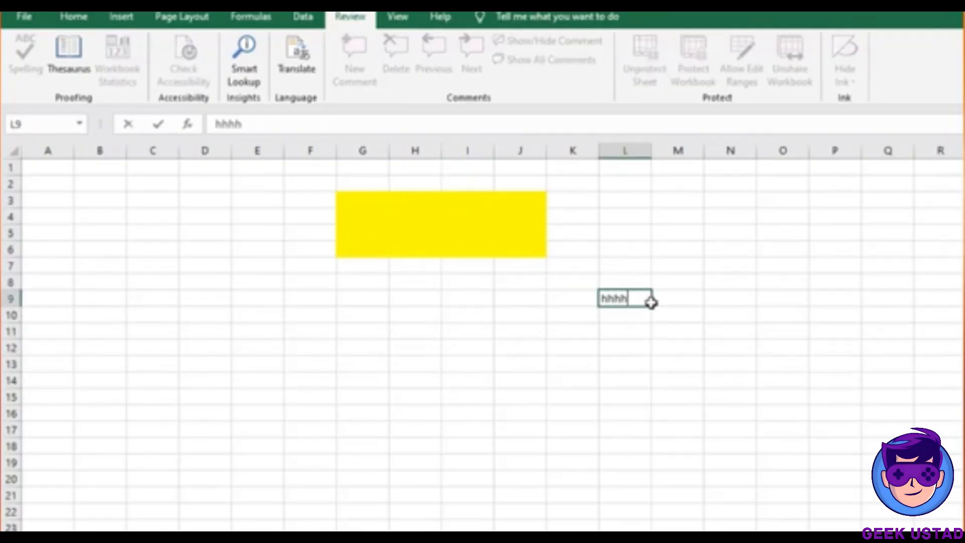
{"action": "key", "text": "Return"}
Confirm that cell I6 in the yellow block refuses edits, then dismiss the warning
{"action": "left_click", "coordinate": [477, 243]}
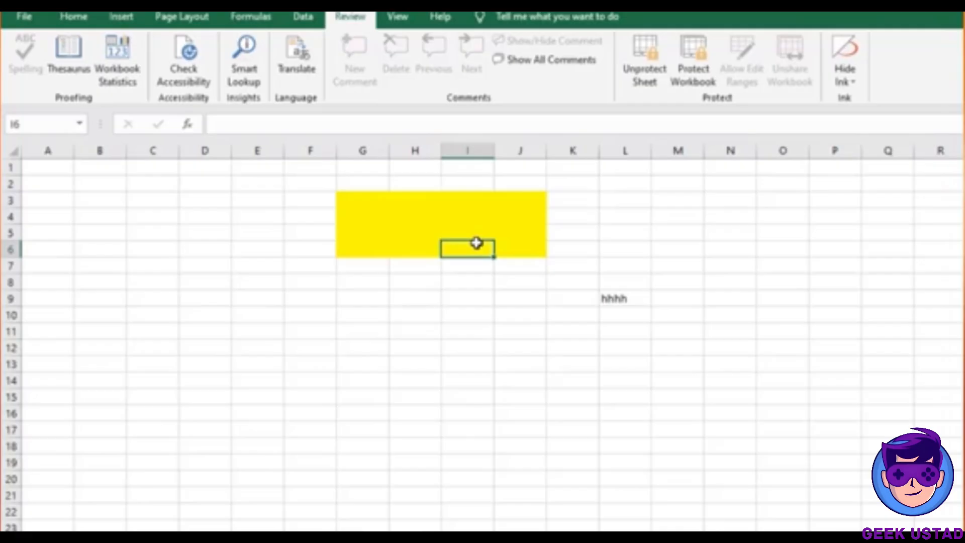
{"action": "double_click", "coordinate": [476, 244]}
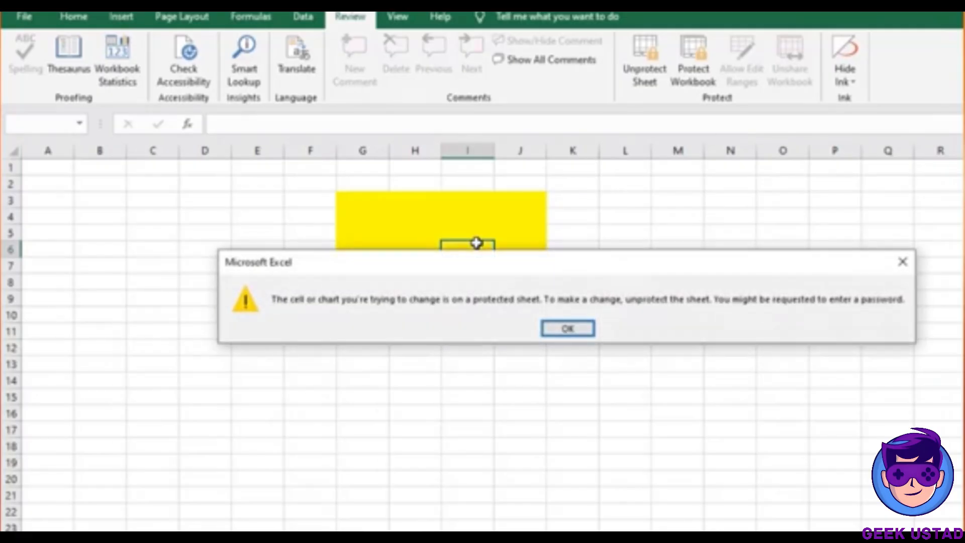
{"action": "key", "text": "Return"}
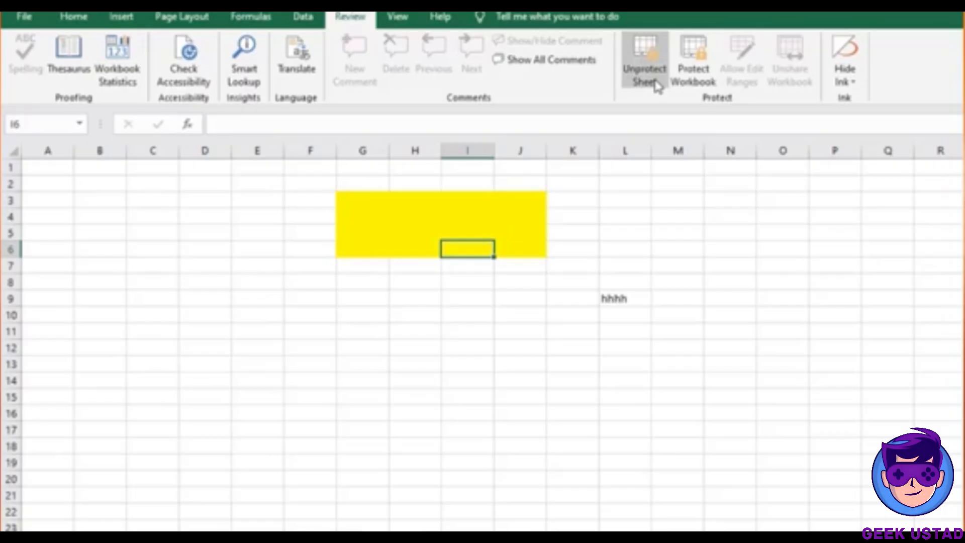
Unprotect the sheet by entering its password
{"action": "left_click", "coordinate": [649, 75]}
{"action": "type", "text": "123"}
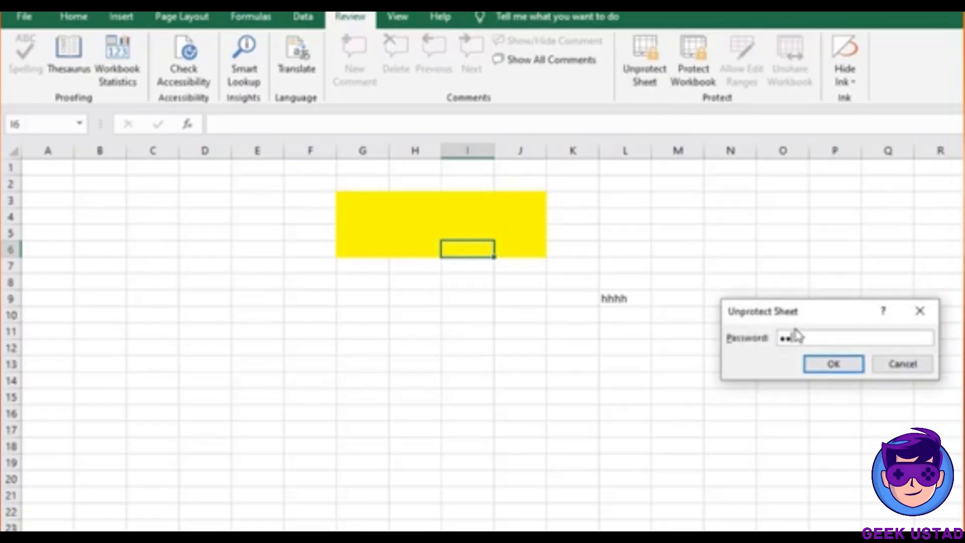
{"action": "key", "text": "Return"}
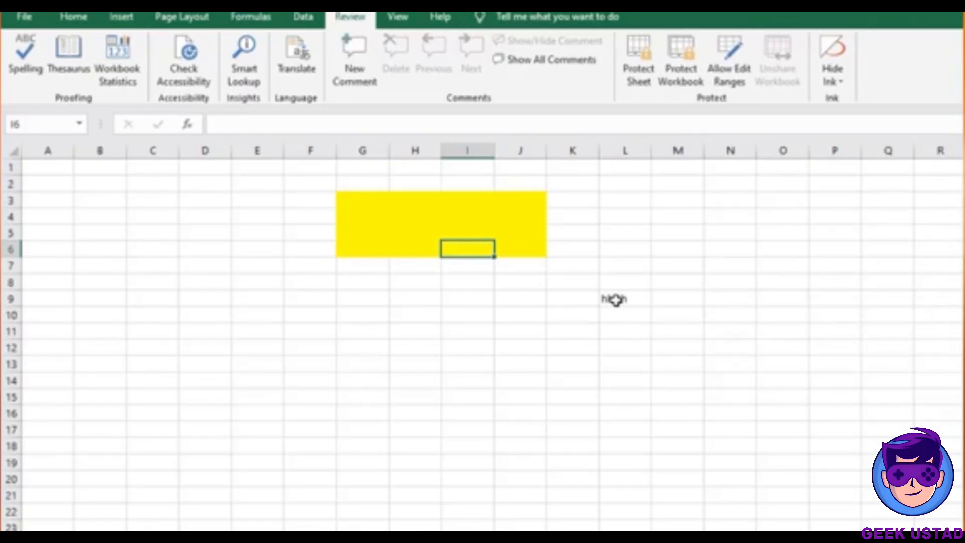
Clear the test entries from L9 and I4, leaving both cells empty
{"action": "left_click", "coordinate": [617, 300]}
{"action": "key", "text": "BackSpace"}
{"action": "key", "text": "Return"}
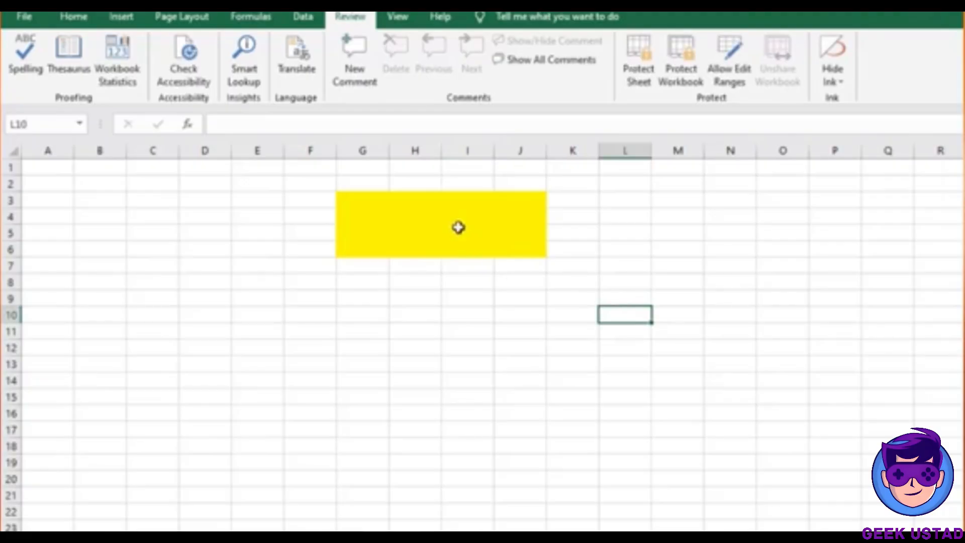
{"action": "left_click", "coordinate": [456, 222]}
{"action": "type", "text": "jjjjj"}
{"action": "key", "text": "Return"}
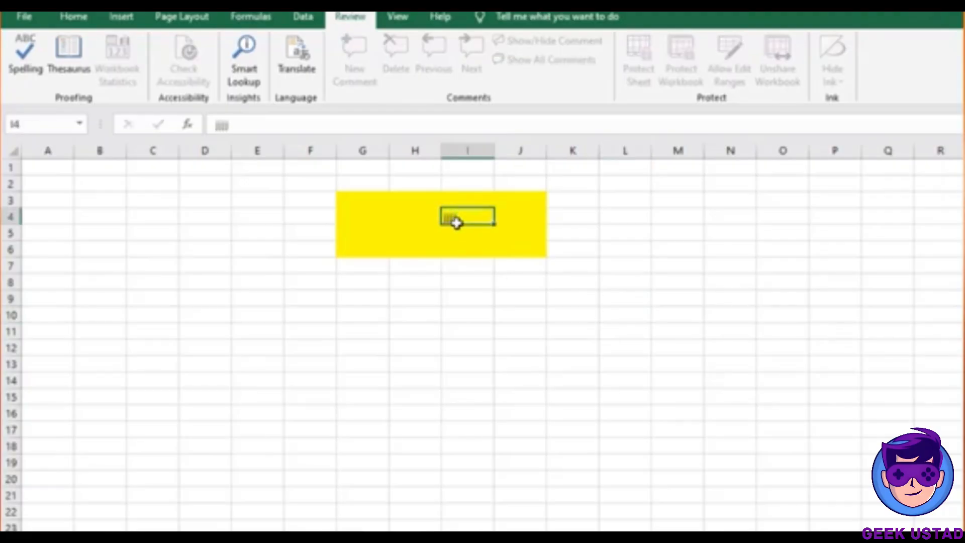
{"action": "left_click", "coordinate": [454, 218]}
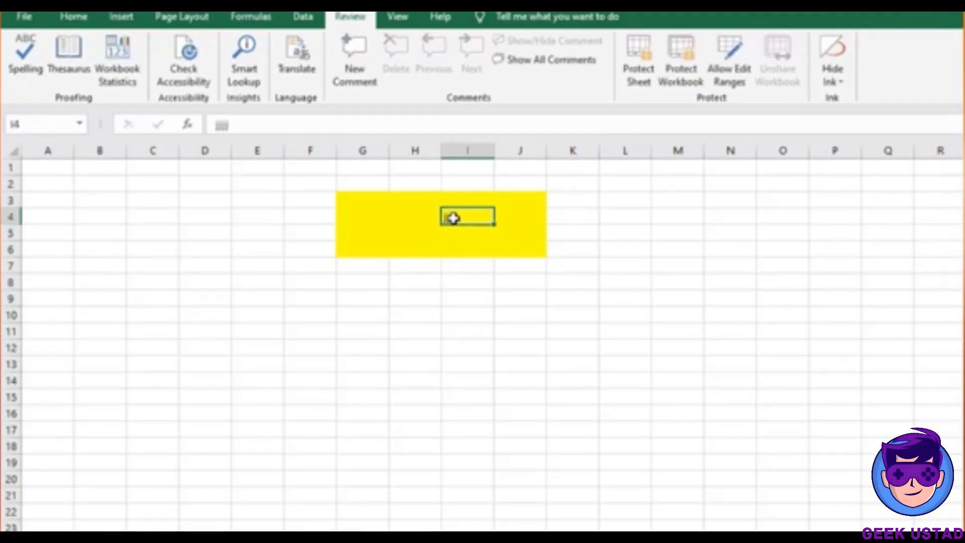
{"action": "key", "text": "BackSpace"}
{"action": "key", "text": "Return"}
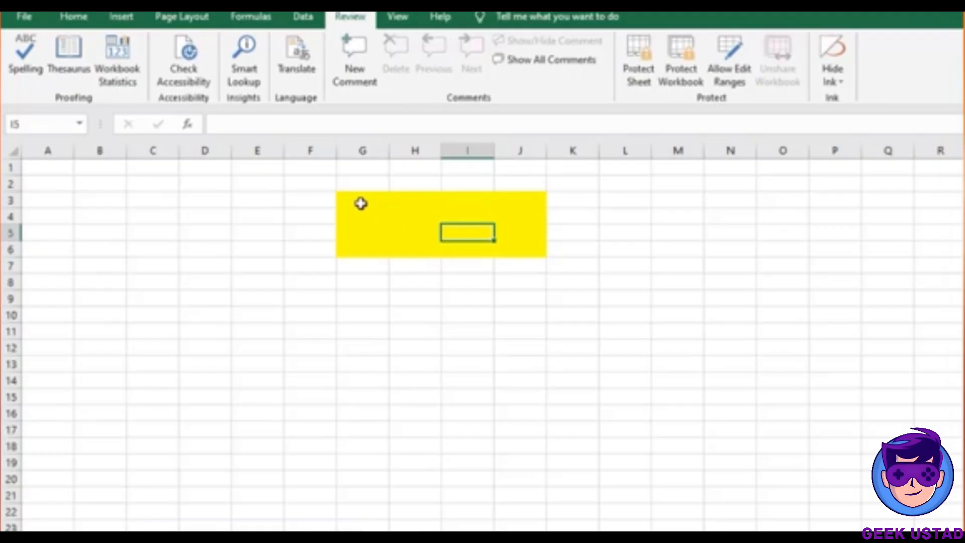
Enter 11, 12 and 13 in G3:G5 and AutoSum them in G6 to show 36
{"action": "left_click", "coordinate": [361, 204]}
{"action": "type", "text": "11"}
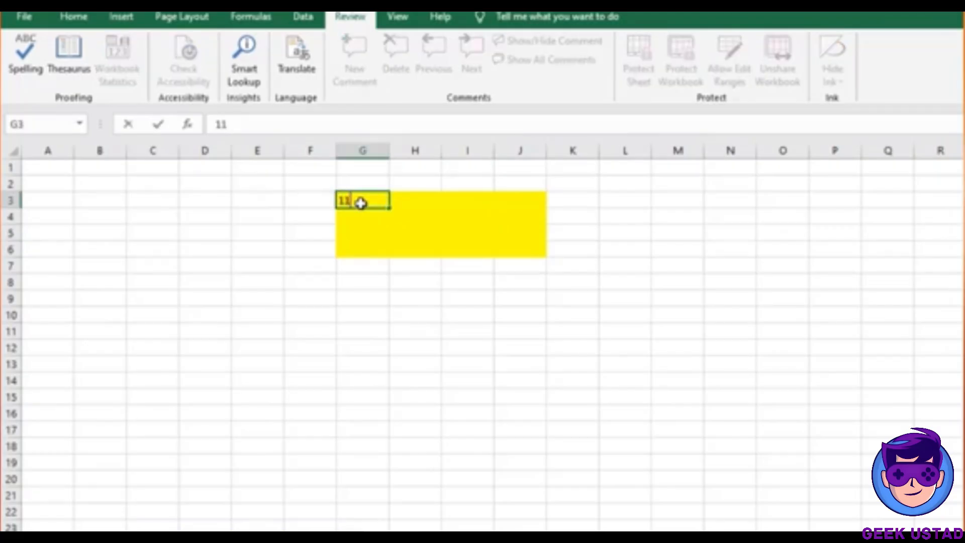
{"action": "key", "text": "Return"}
{"action": "type", "text": "12"}
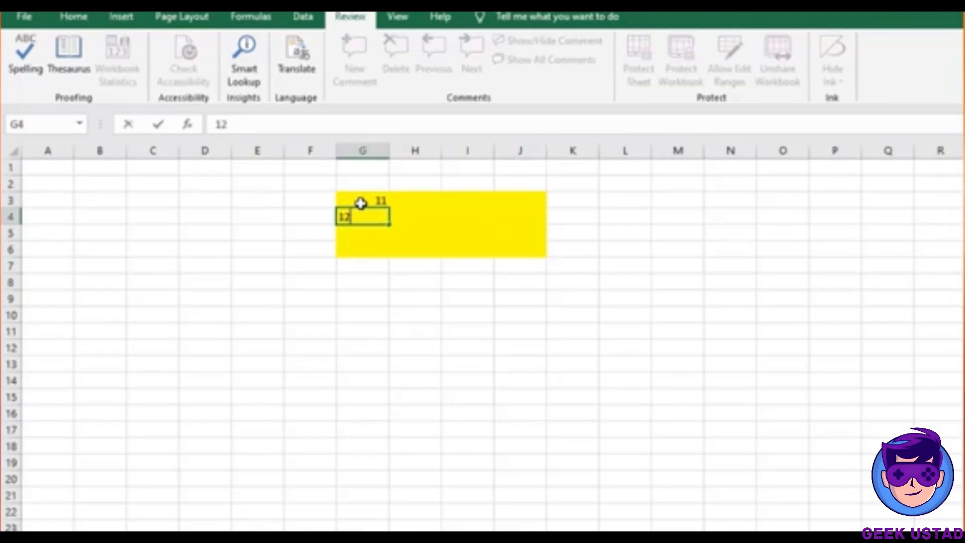
{"action": "key", "text": "Return"}
{"action": "left_click", "coordinate": [366, 199]}
{"action": "left_click_drag", "start_coordinate": [366, 200], "coordinate": [377, 216]}
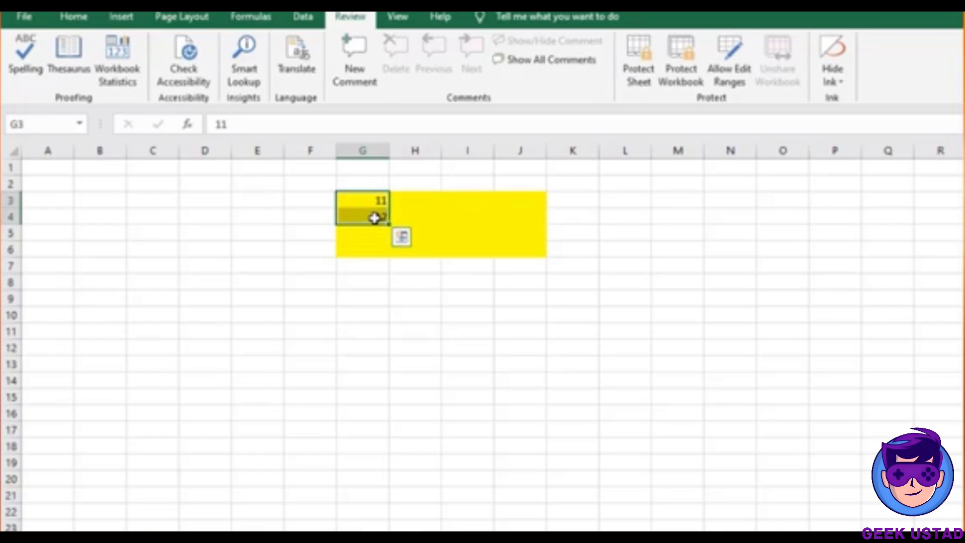
{"action": "left_click", "coordinate": [375, 230]}
{"action": "type", "text": "13"}
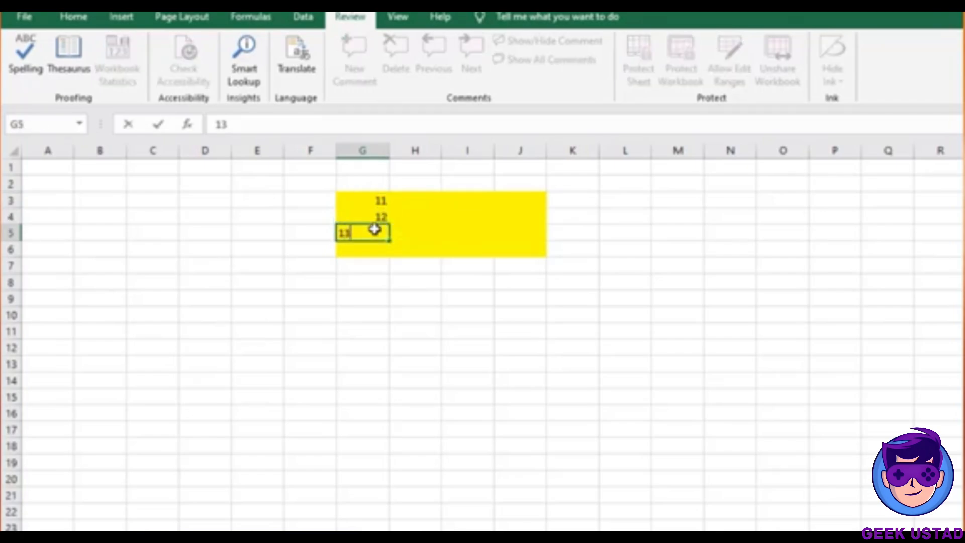
{"action": "key", "text": "Return"}
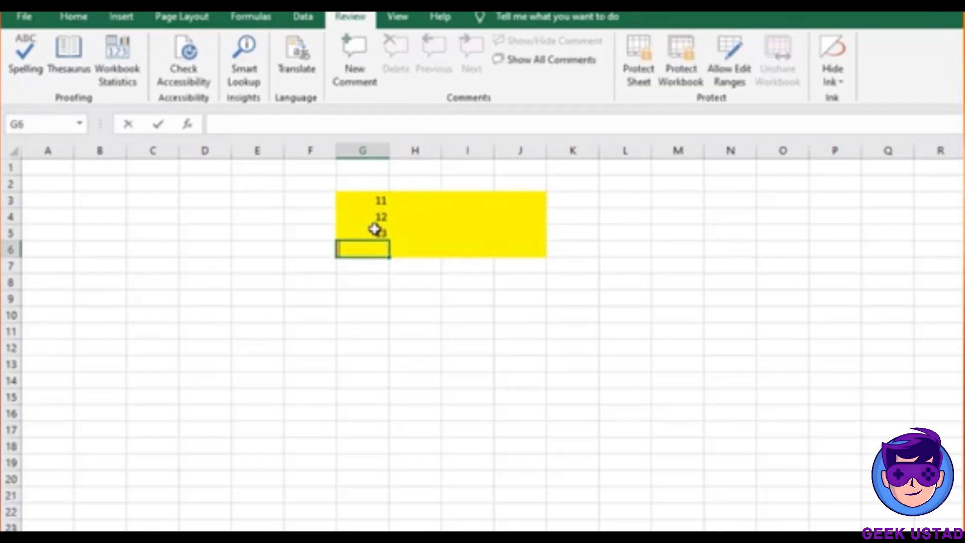
{"action": "key", "text": "alt+equal"}
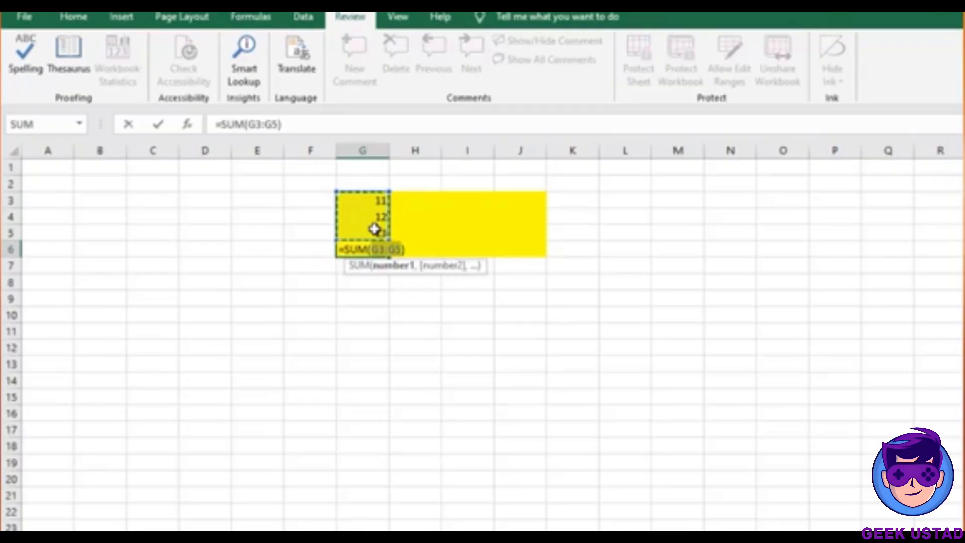
{"action": "key", "text": "Return"}
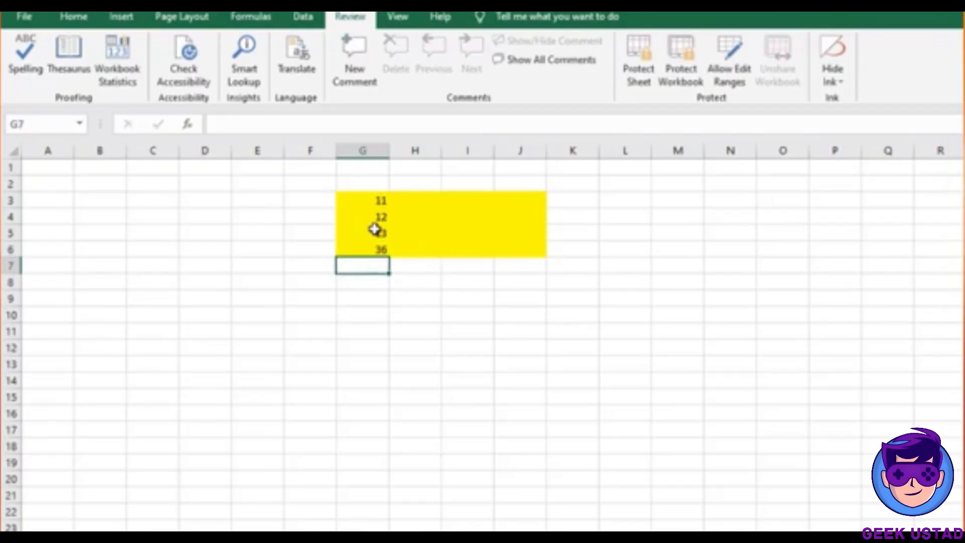
Delete columns H through J
{"action": "left_click", "coordinate": [377, 250]}
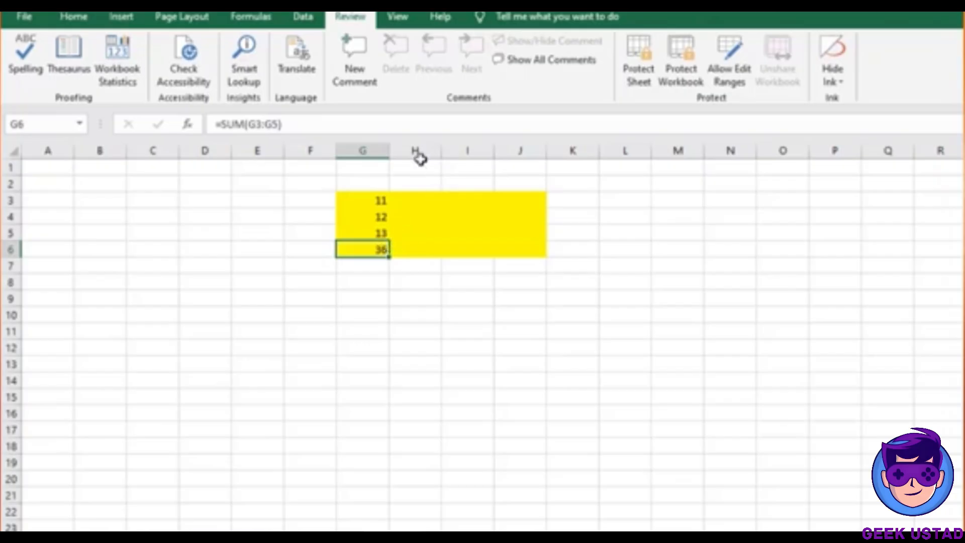
{"action": "left_click_drag", "start_coordinate": [416, 150], "coordinate": [517, 149]}
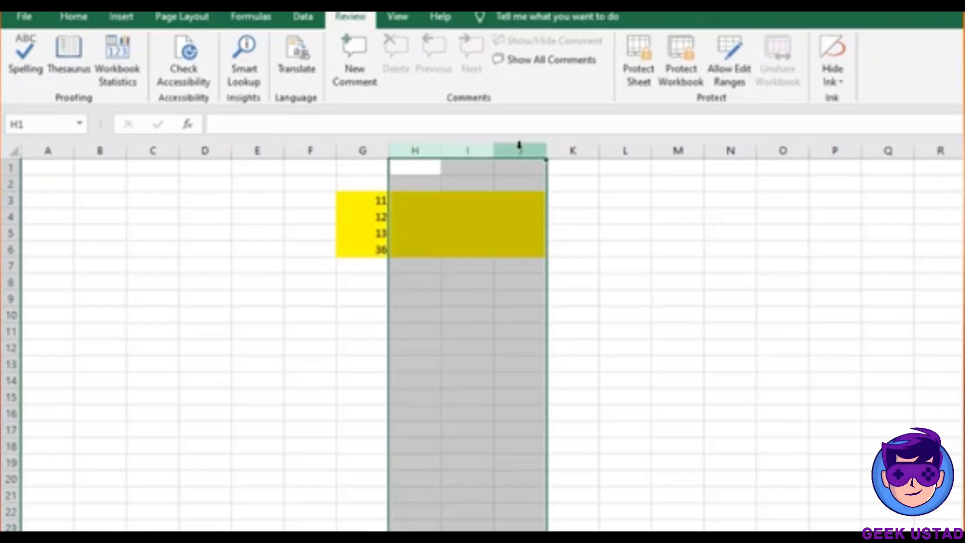
{"action": "right_click", "coordinate": [518, 150]}
{"action": "left_click", "coordinate": [601, 282]}
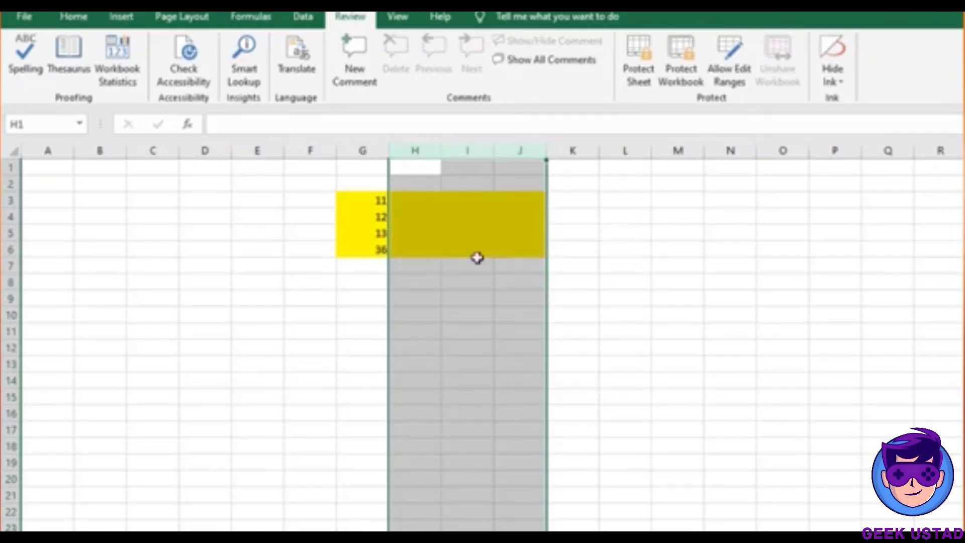
Set column G's fill colour to No Fill
{"action": "left_click", "coordinate": [347, 151]}
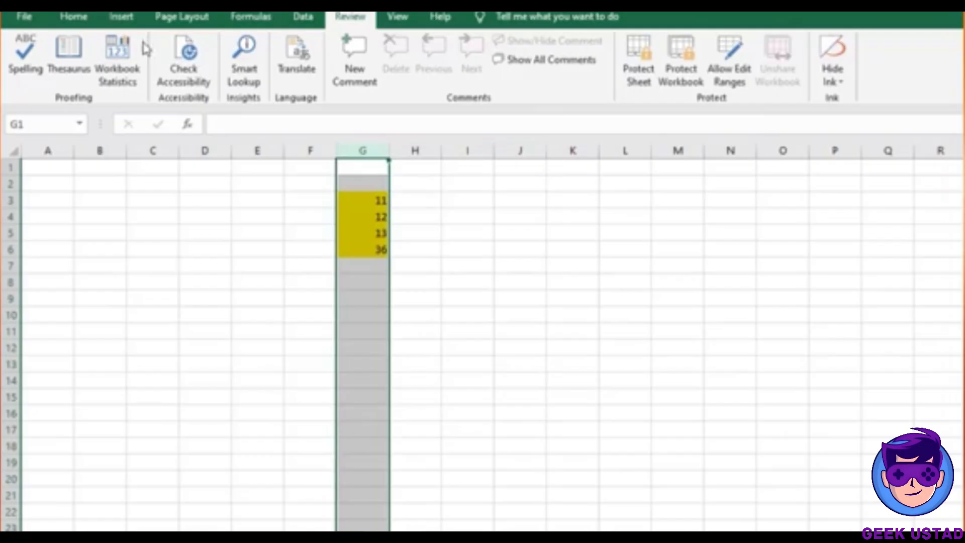
{"action": "left_click", "coordinate": [76, 16]}
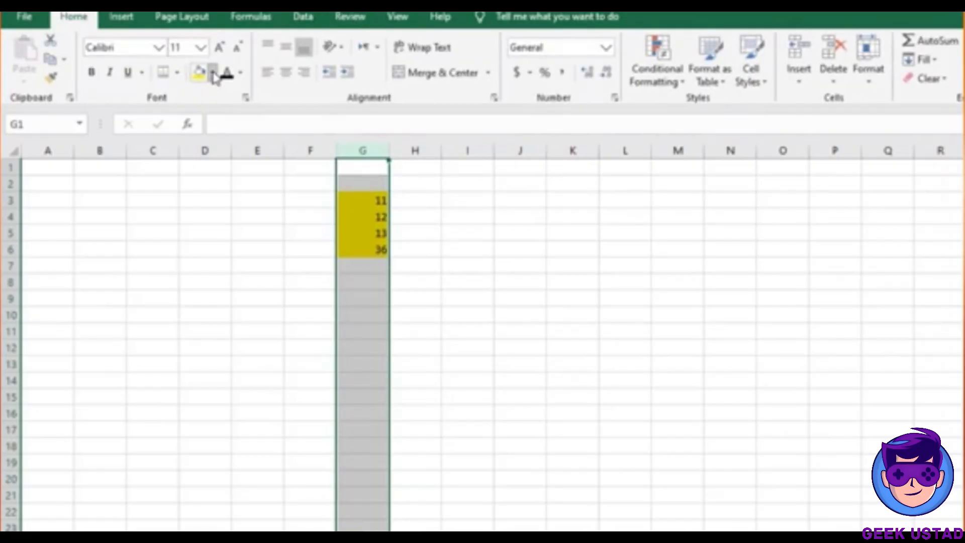
{"action": "left_click", "coordinate": [213, 72]}
{"action": "left_click", "coordinate": [276, 223]}
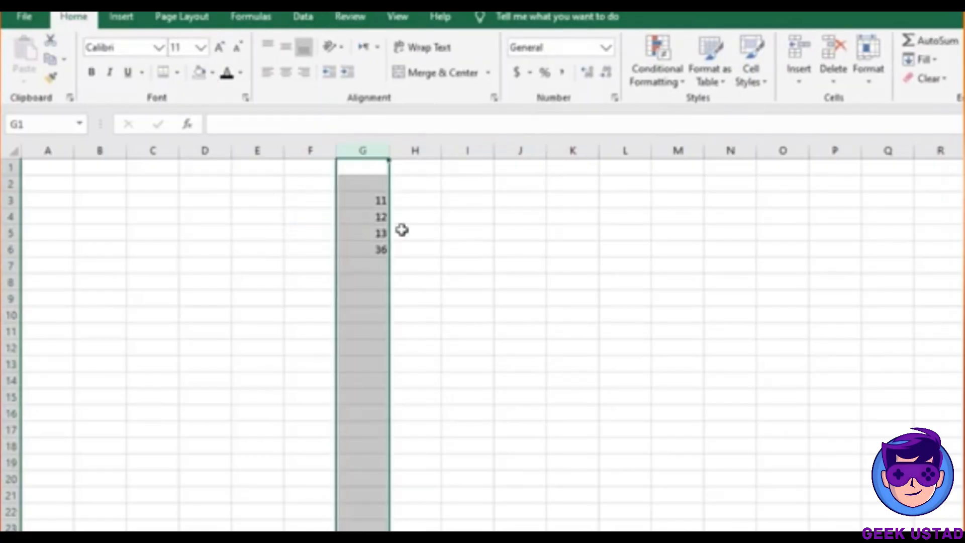
{"action": "left_click", "coordinate": [403, 230]}
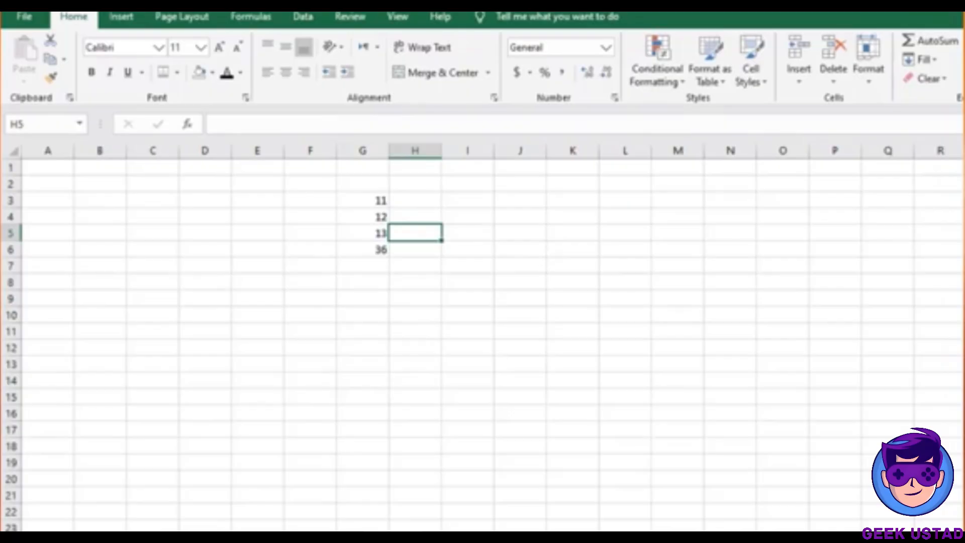
{"action": "scroll", "coordinate": [670, 347], "scroll_direction": "up", "scroll_amount": 5}
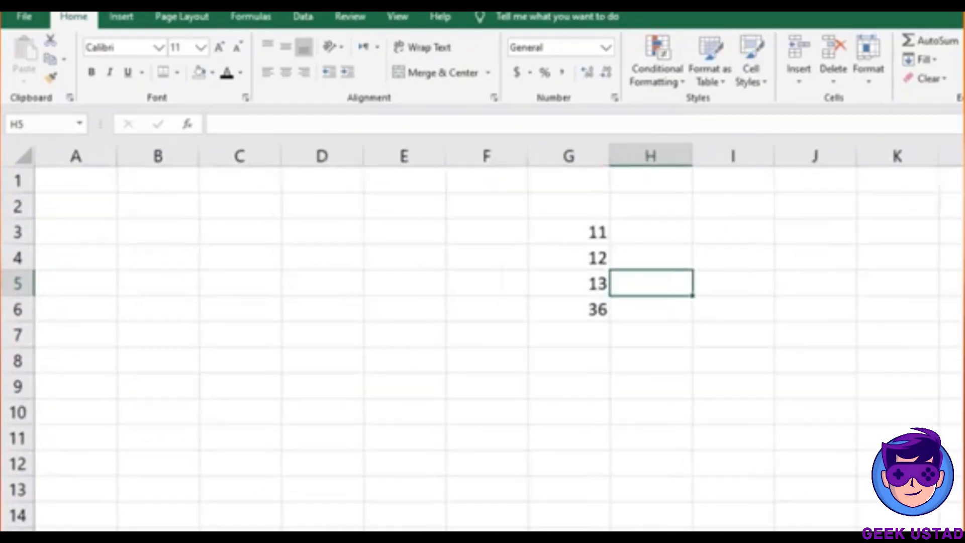
Apply a top and bottom border to the total 36 in cell G6
{"action": "left_click", "coordinate": [544, 317]}
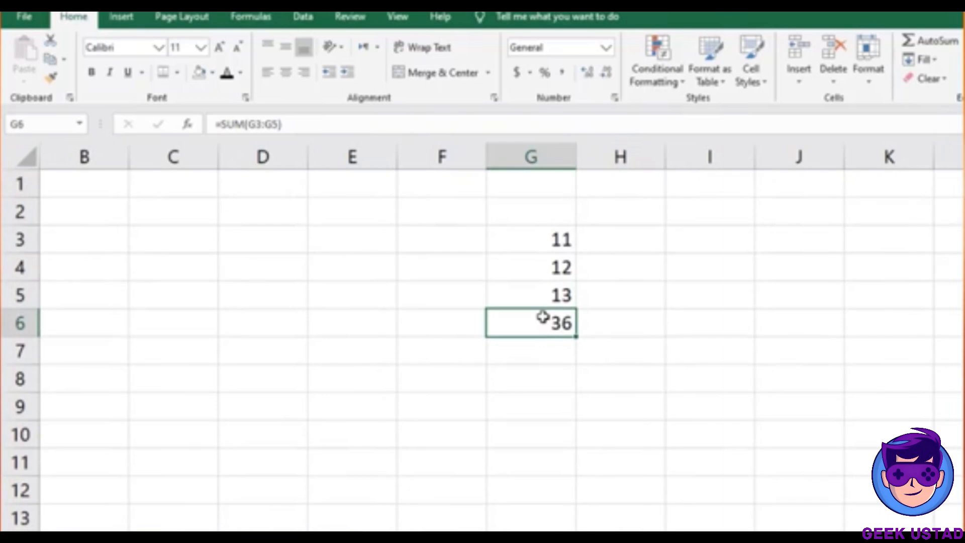
{"action": "left_click", "coordinate": [164, 77]}
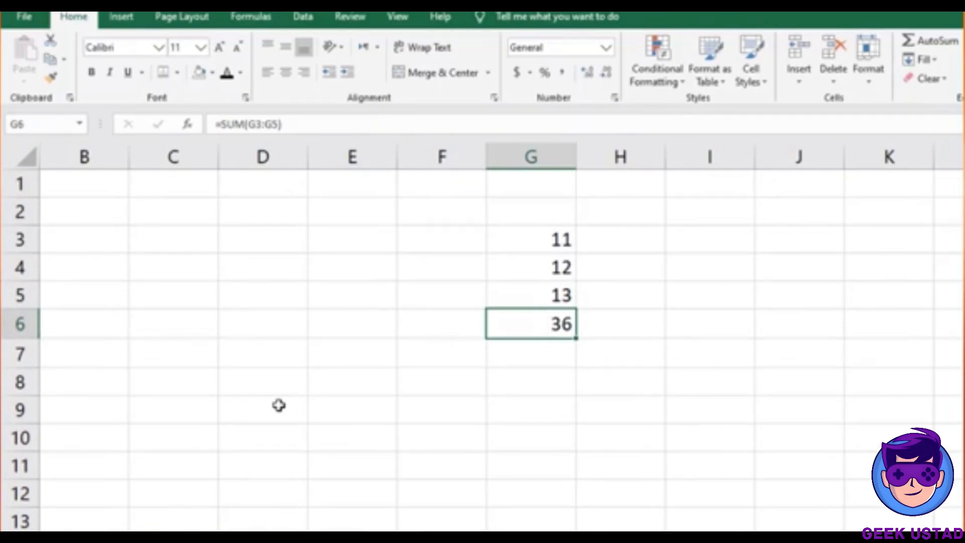
{"action": "left_click", "coordinate": [639, 371]}
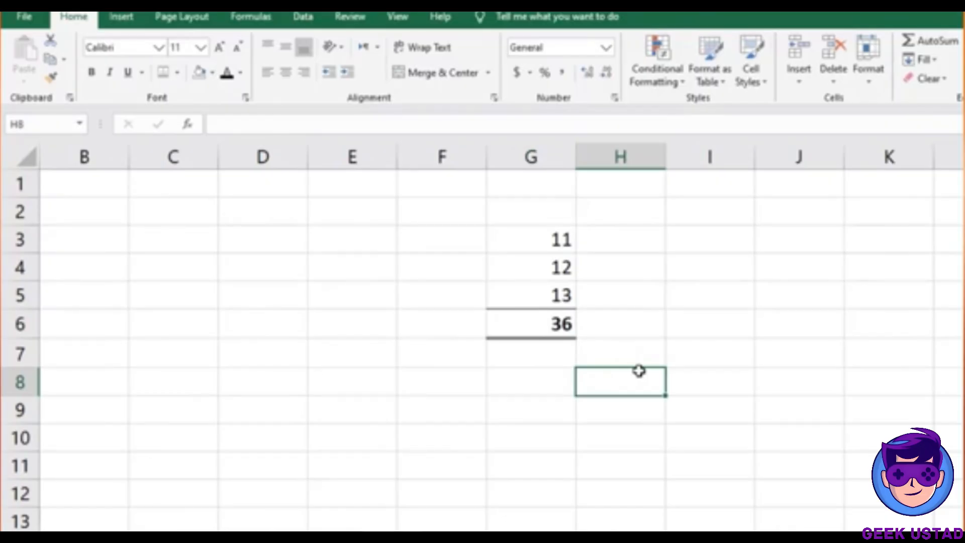
Enter the formula =G3*34 in E3, giving 374
{"action": "left_click", "coordinate": [539, 238]}
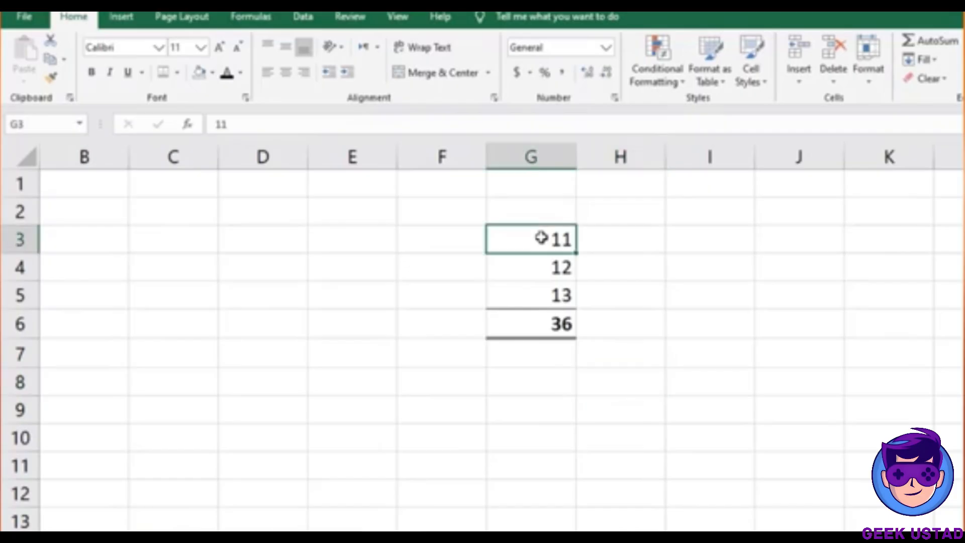
{"action": "left_click", "coordinate": [319, 241]}
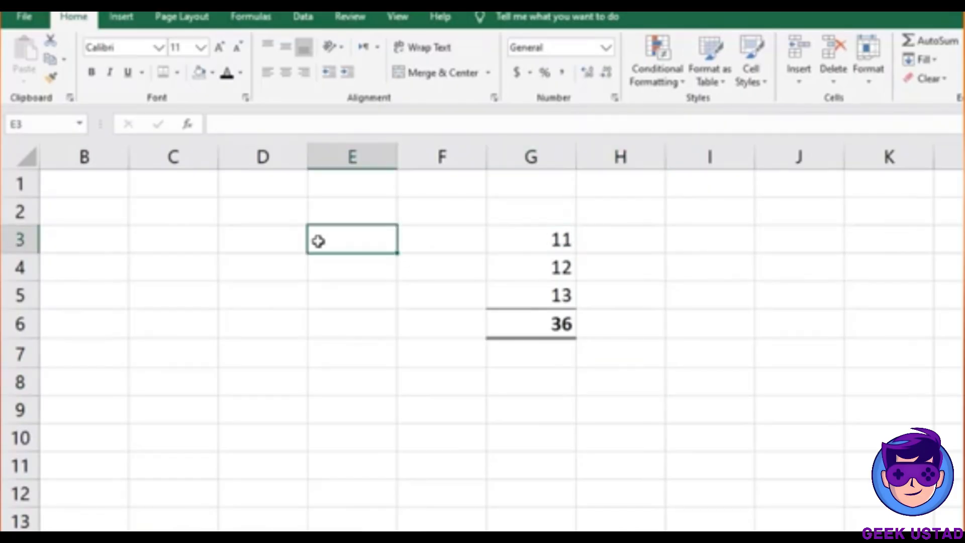
{"action": "type", "text": "="}
{"action": "key", "text": "Right"}
{"action": "key", "text": "Right"}
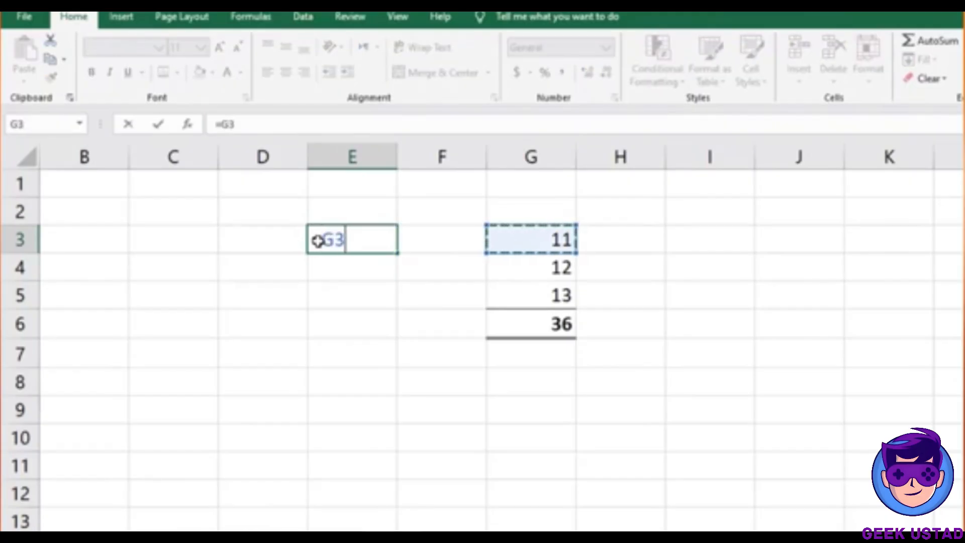
{"action": "type", "text": "*"}
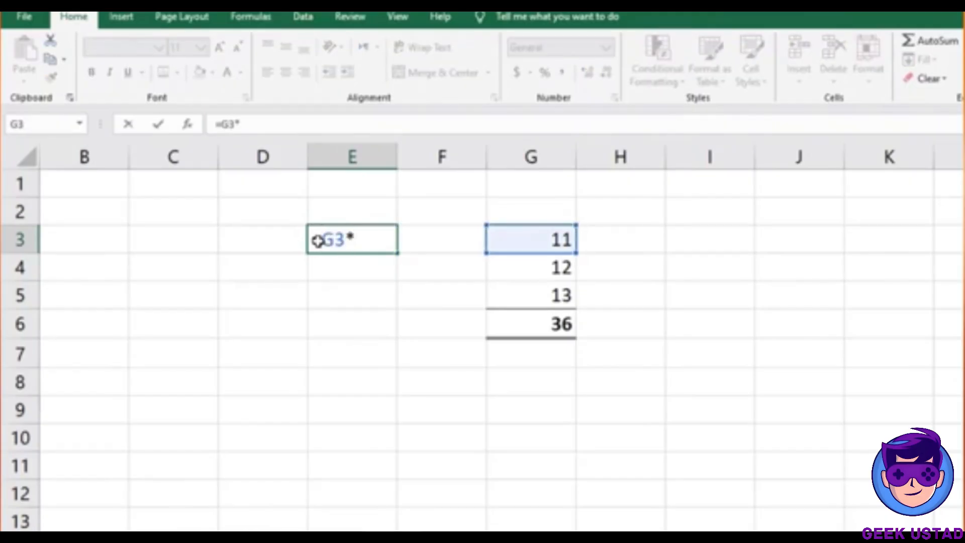
{"action": "type", "text": "34"}
{"action": "key", "text": "Return"}
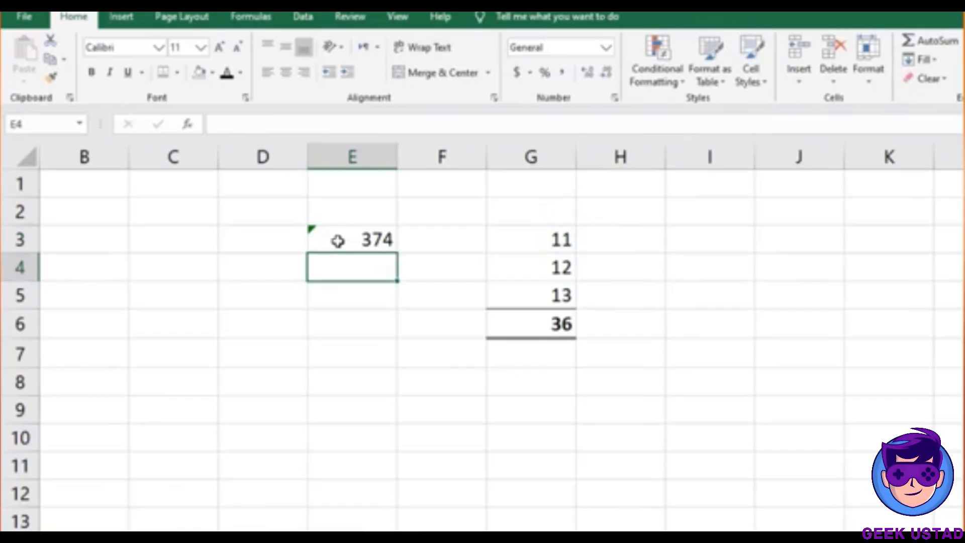
Make the 374 in E3 bold and give it a border
{"action": "left_click", "coordinate": [337, 241]}
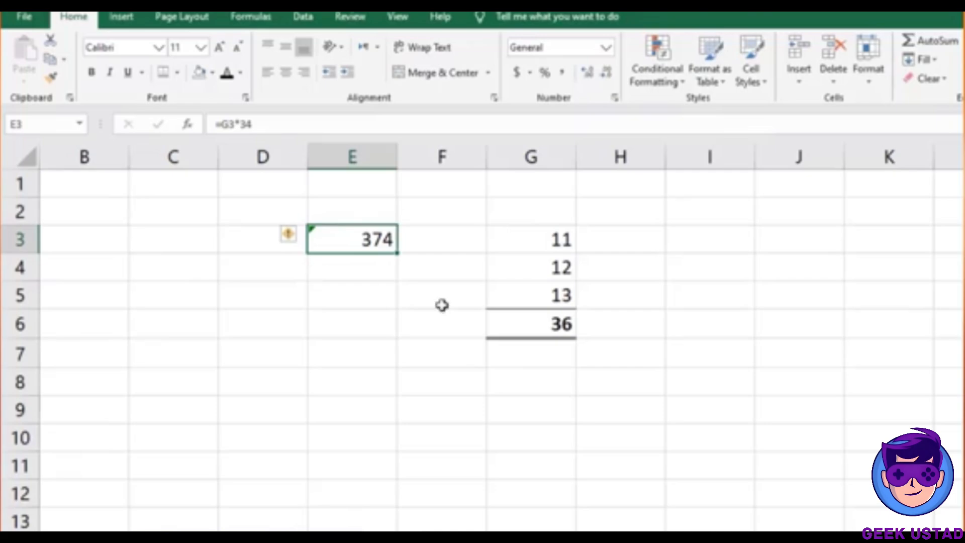
{"action": "key", "text": "ctrl+b"}
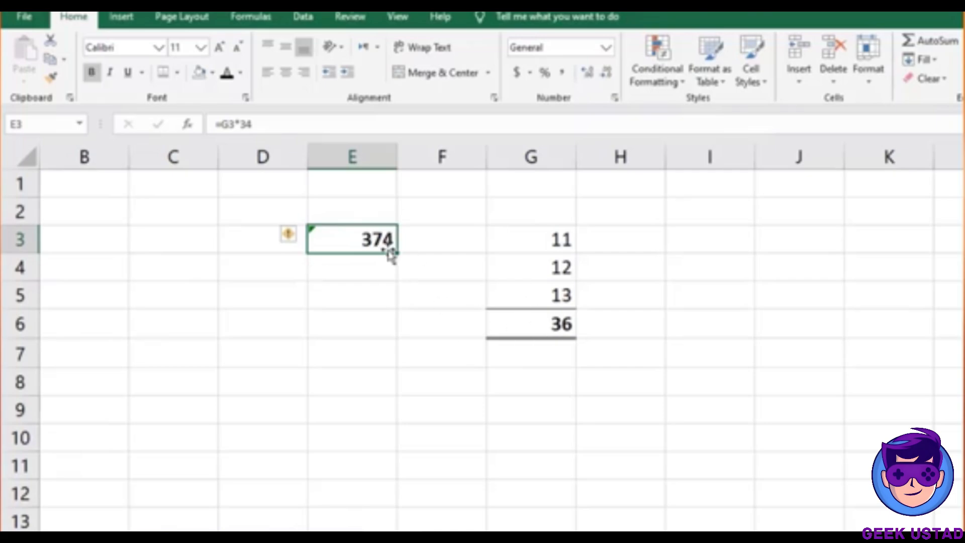
{"action": "left_click", "coordinate": [161, 75]}
{"action": "left_click", "coordinate": [318, 424]}
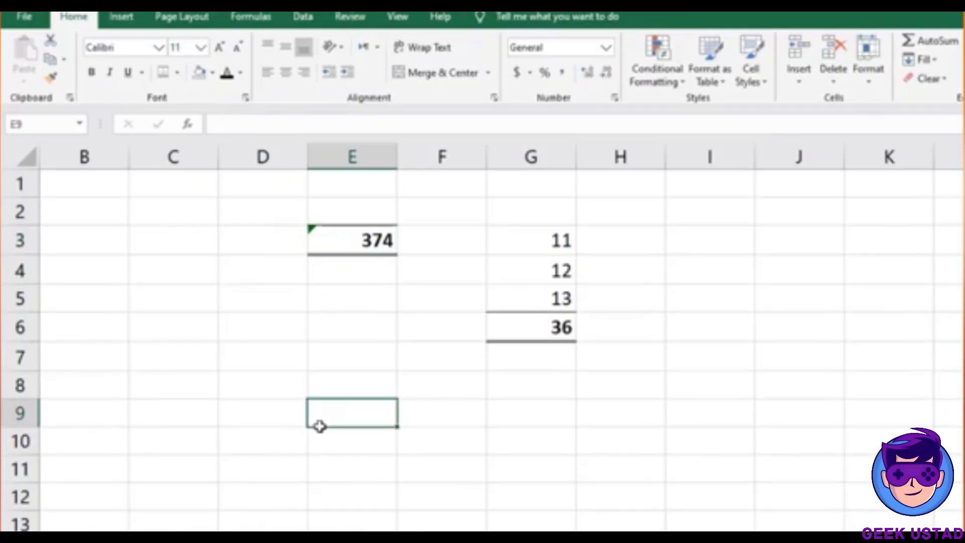
Select the whole sheet and clear the Locked option in Format Cells > Protection
{"action": "left_click", "coordinate": [25, 157]}
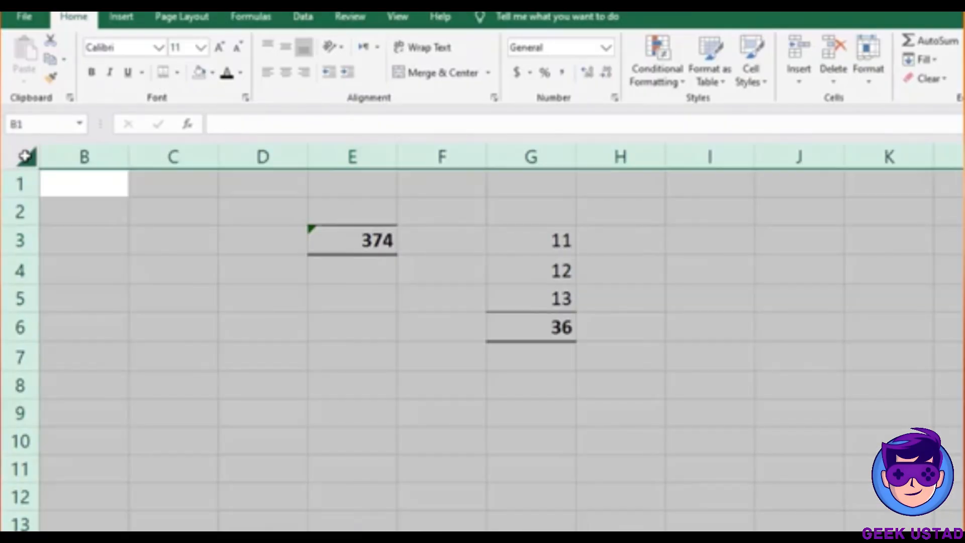
{"action": "right_click", "coordinate": [25, 157]}
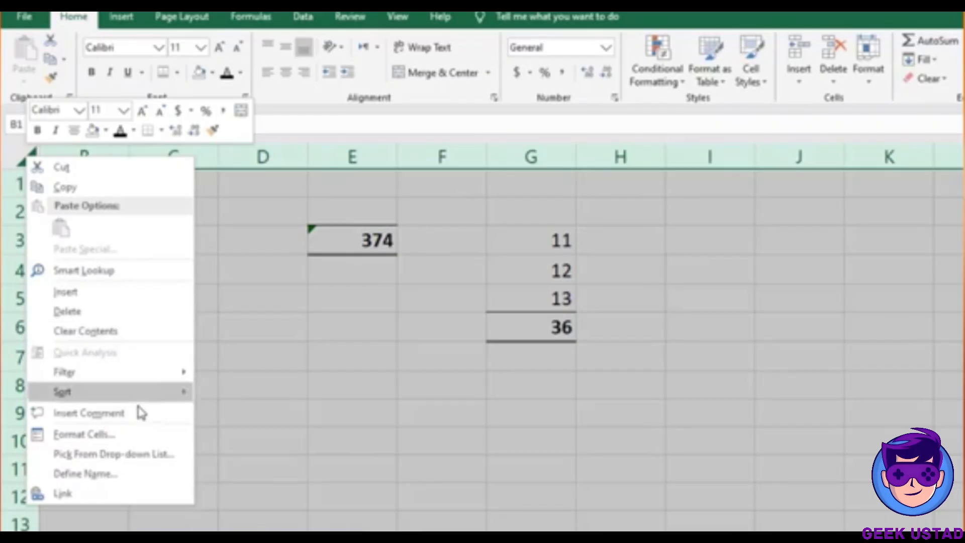
{"action": "left_click", "coordinate": [142, 436]}
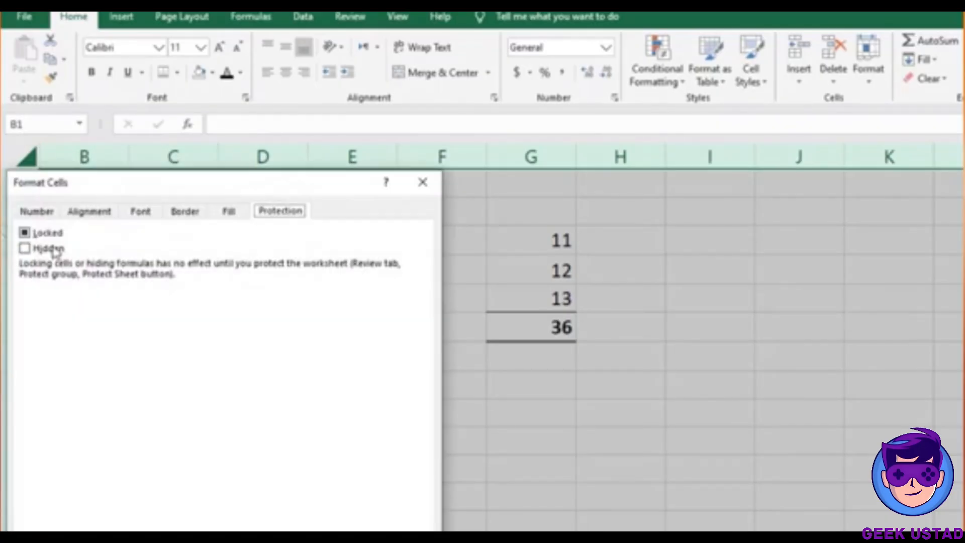
{"action": "left_click_drag", "start_coordinate": [114, 195], "coordinate": [791, 153]}
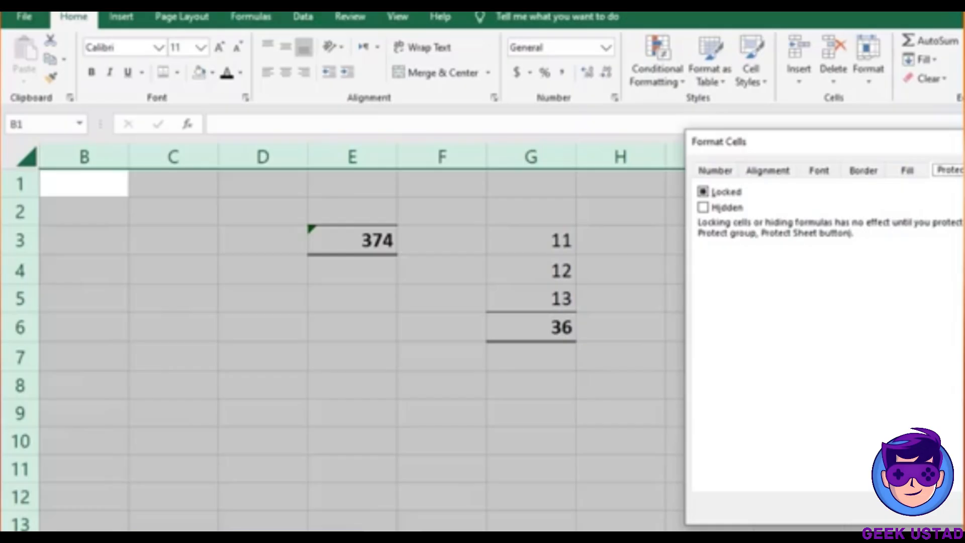
{"action": "left_click", "coordinate": [706, 195]}
{"action": "left_click", "coordinate": [705, 196]}
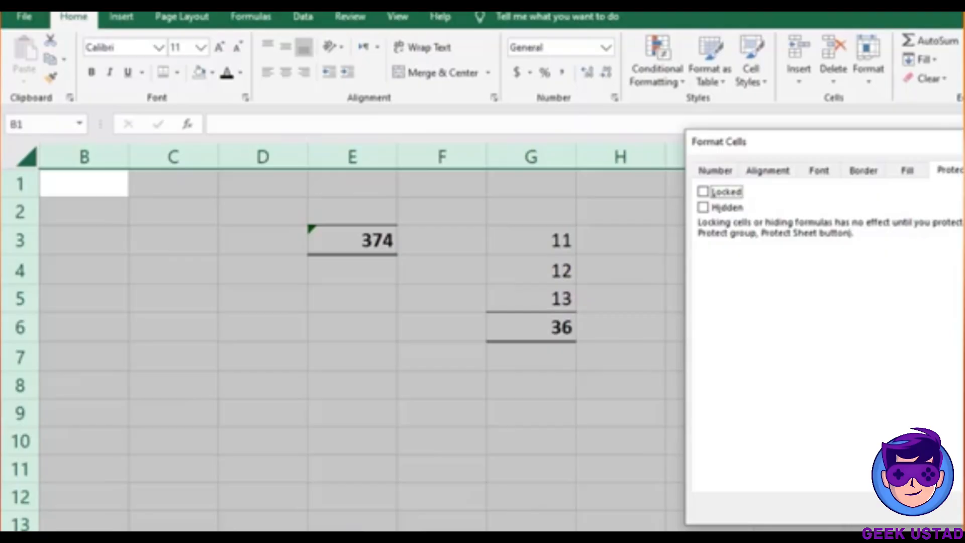
{"action": "key", "text": "Return"}
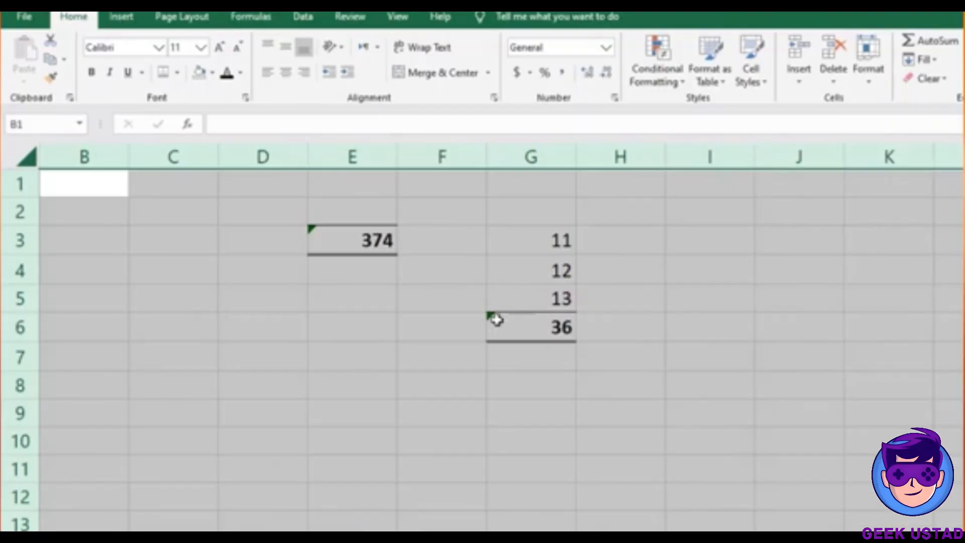
{"action": "key", "text": "ctrl+1"}
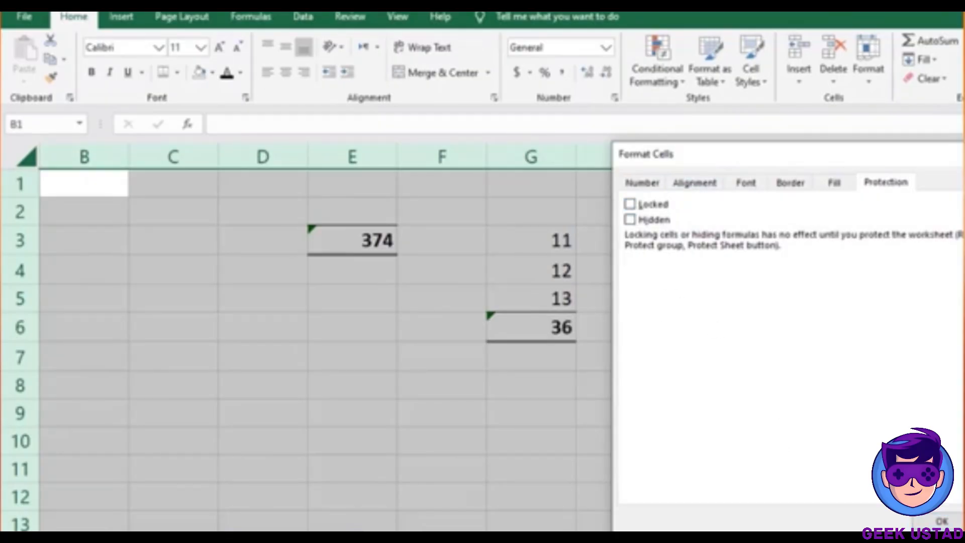
{"action": "key", "text": "Return"}
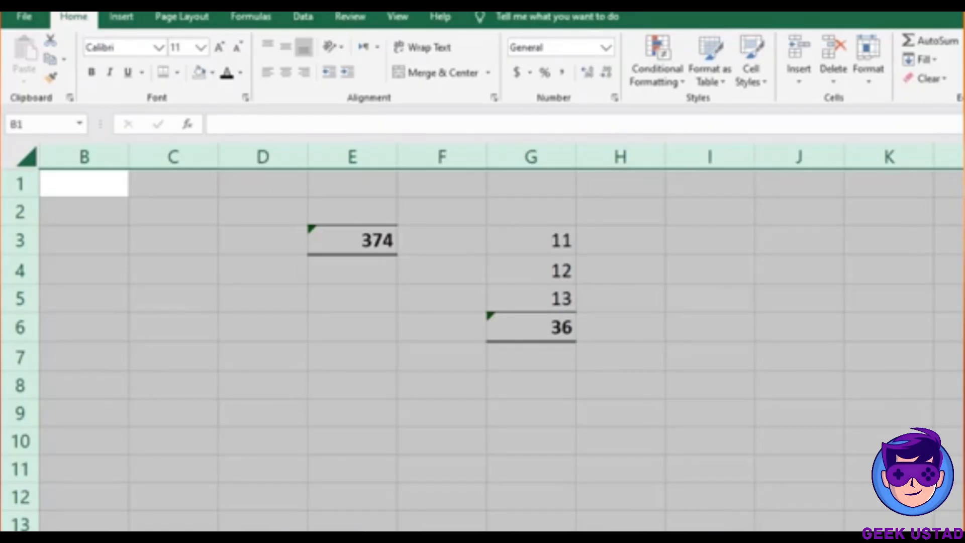
Use Go To Special > Formulas to select the formula cells E3 and G6
{"action": "key", "text": "ctrl+g"}
{"action": "key", "text": "alt+s"}
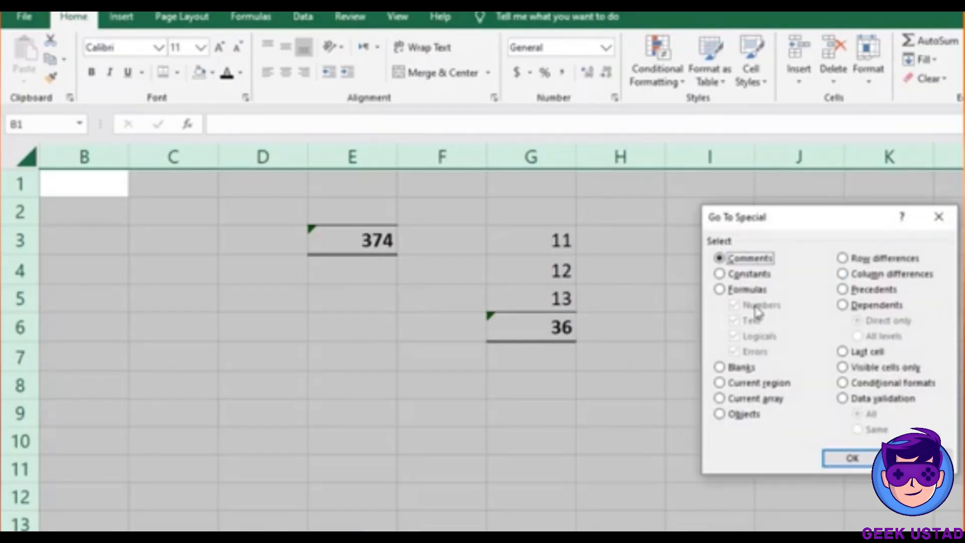
{"action": "left_click", "coordinate": [721, 291]}
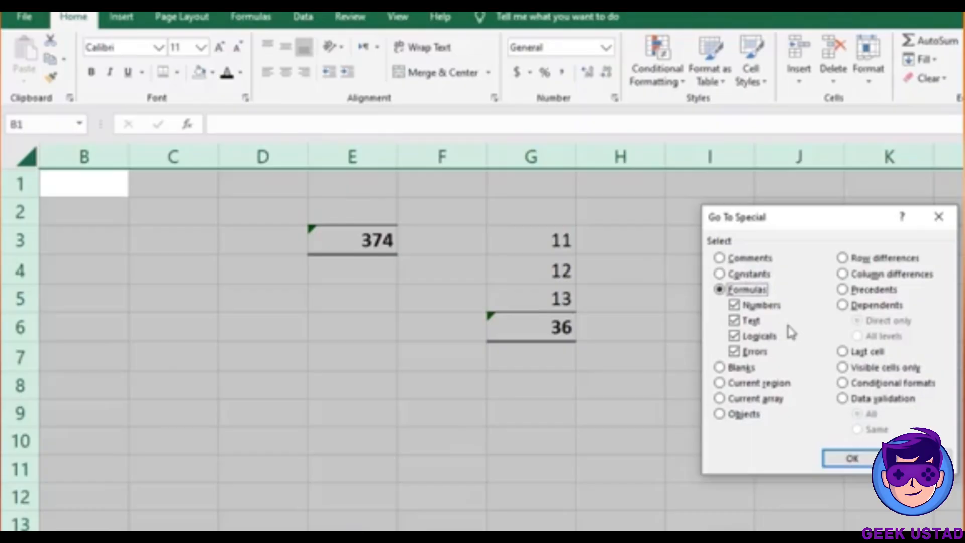
{"action": "left_click", "coordinate": [847, 465]}
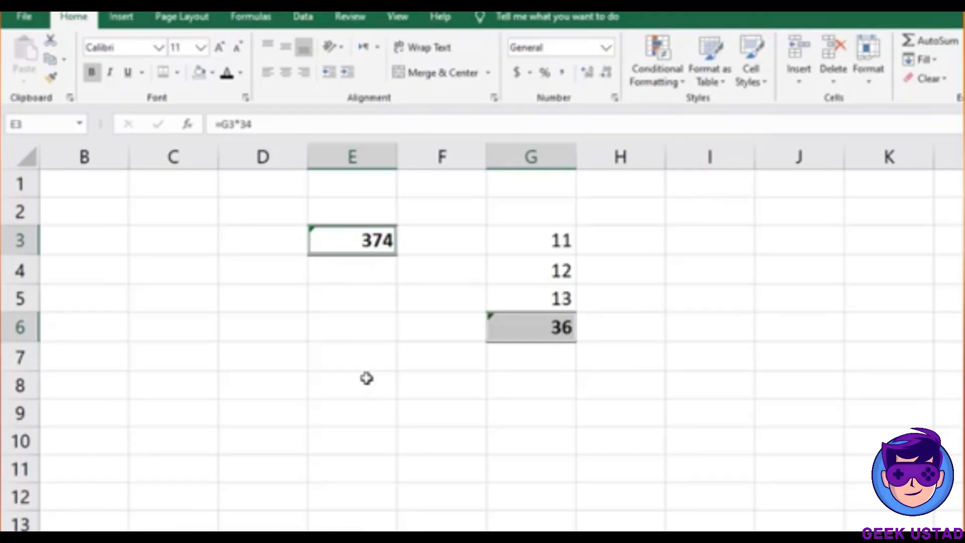
Turn on the Locked option for the selected formula cells E3 and G6
{"action": "key", "text": "ctrl+1"}
{"action": "left_click", "coordinate": [638, 205]}
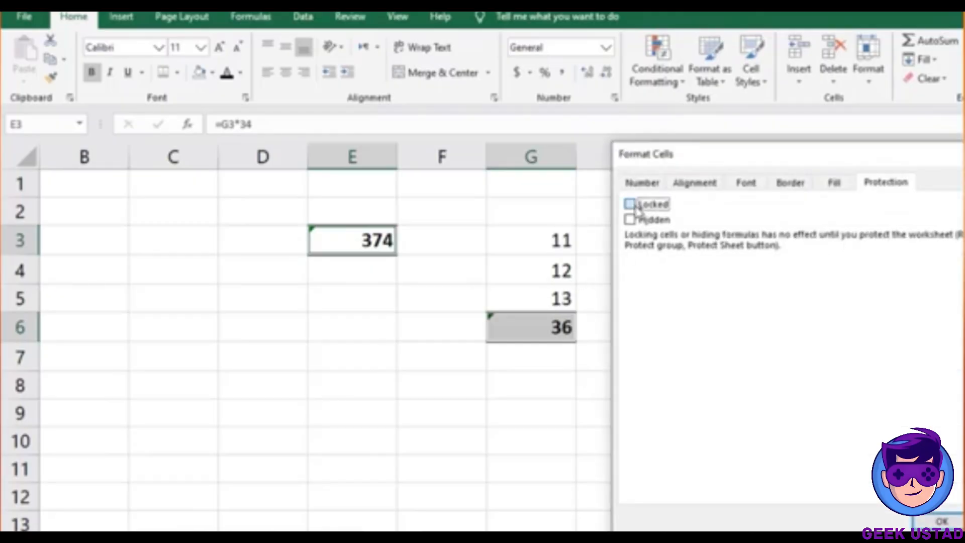
{"action": "left_click", "coordinate": [631, 204]}
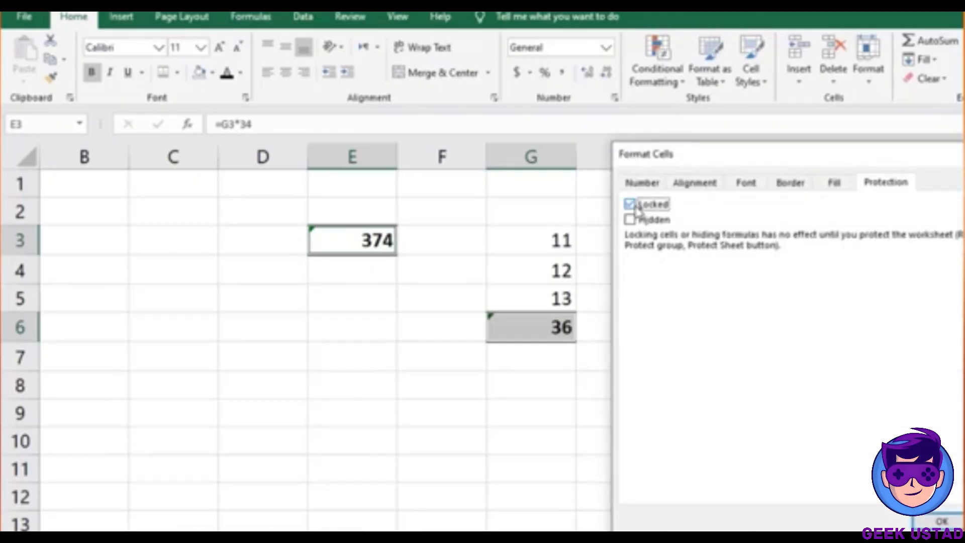
{"action": "left_click", "coordinate": [937, 522]}
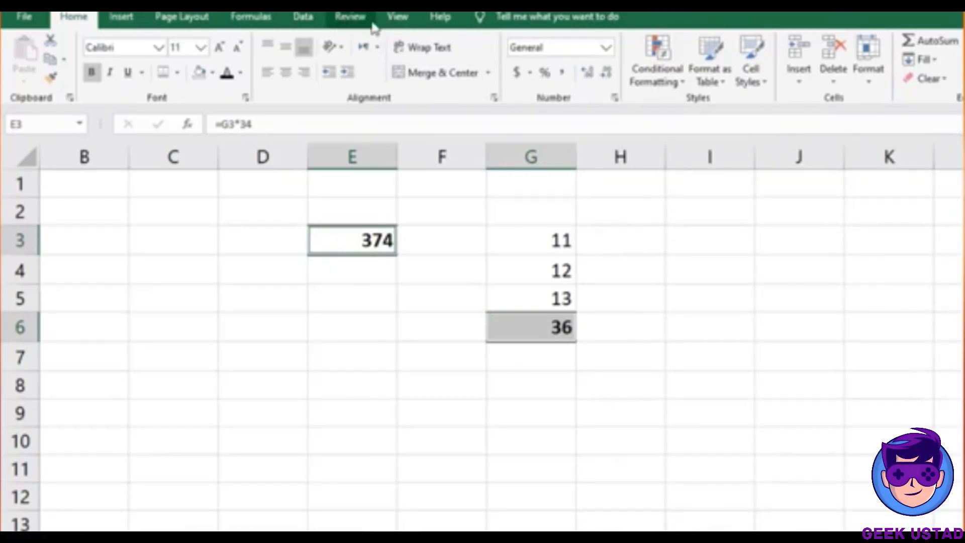
Protect the sheet with a password, entering it twice to confirm
{"action": "left_click", "coordinate": [351, 19]}
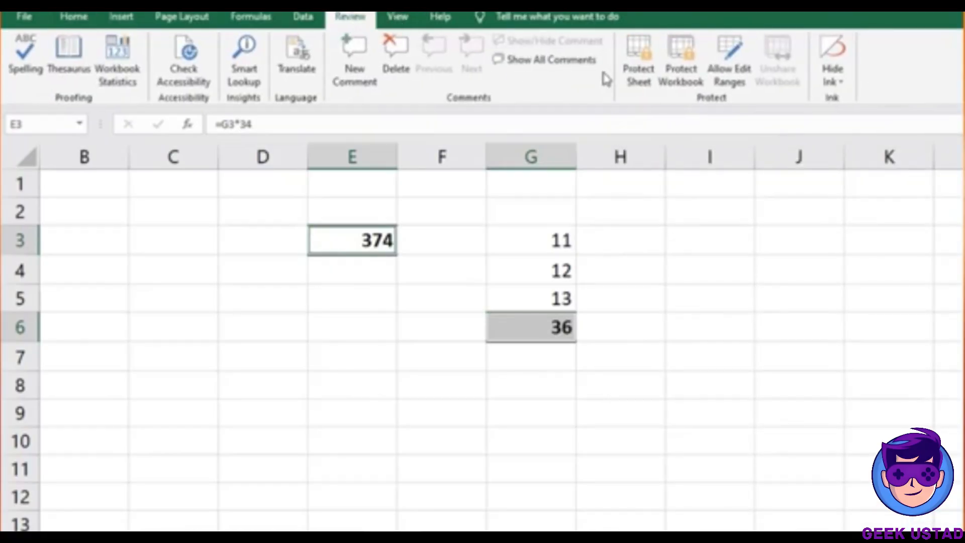
{"action": "left_click", "coordinate": [638, 76]}
{"action": "type", "text": "•"}
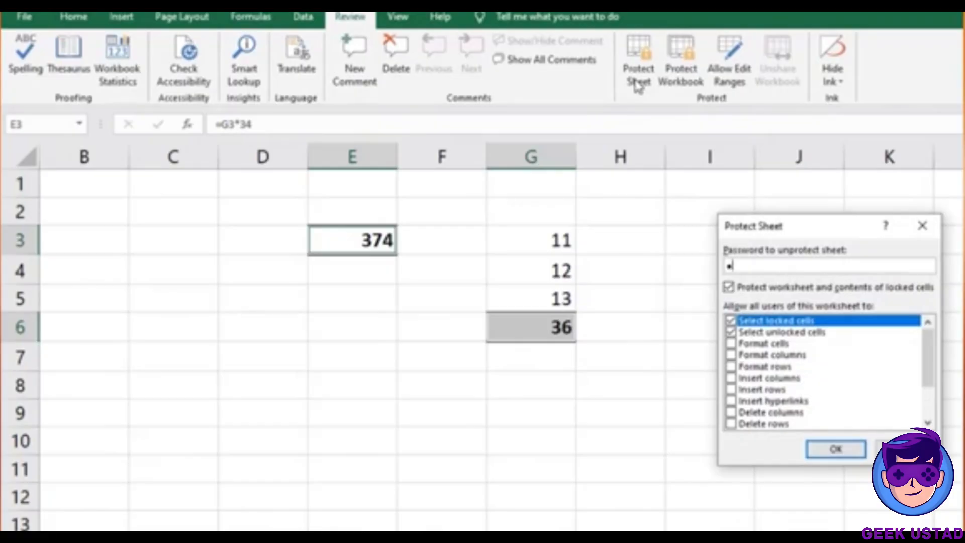
{"action": "type", "text": "••"}
{"action": "key", "text": "Return"}
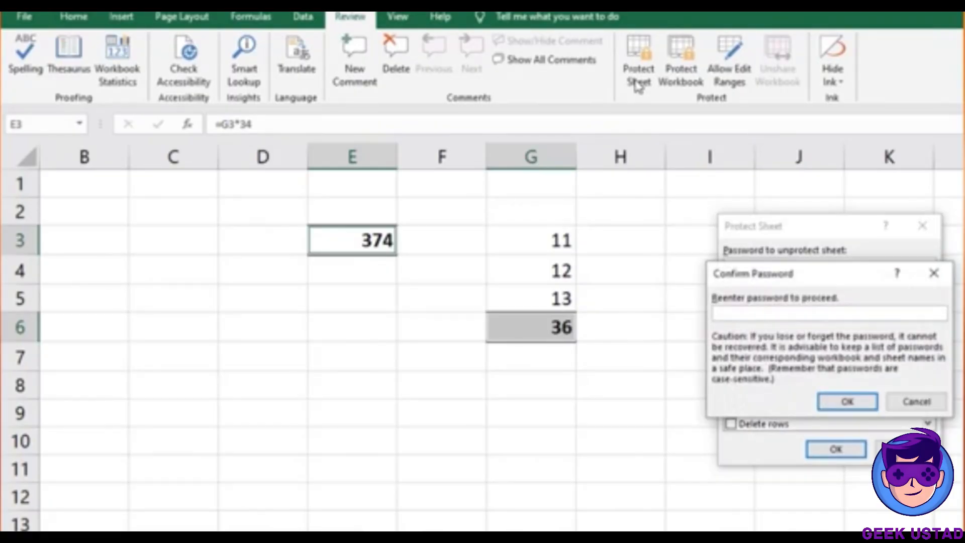
{"action": "type", "text": "•••"}
{"action": "key", "text": "Return"}
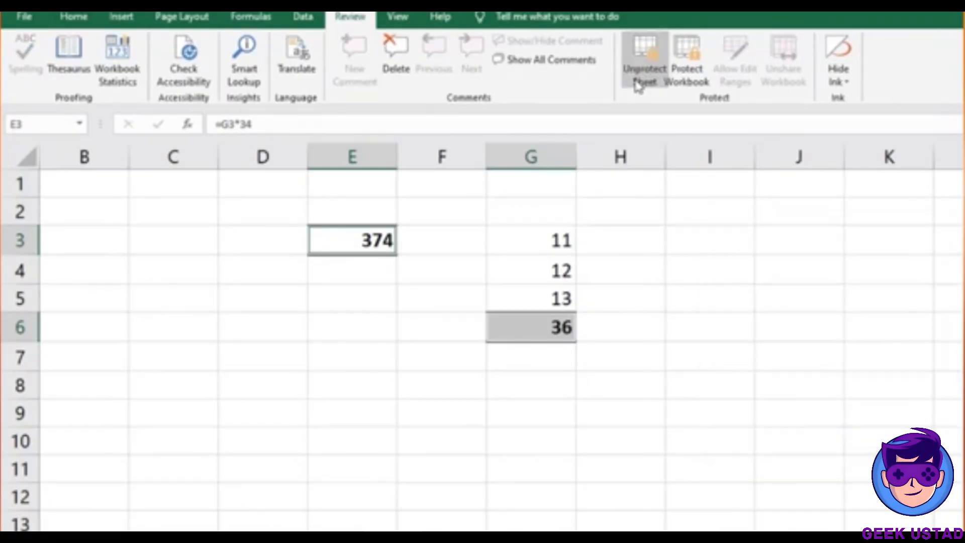
Test the protection by trying to edit cell H4, then select G4 and H5
{"action": "left_click", "coordinate": [624, 268]}
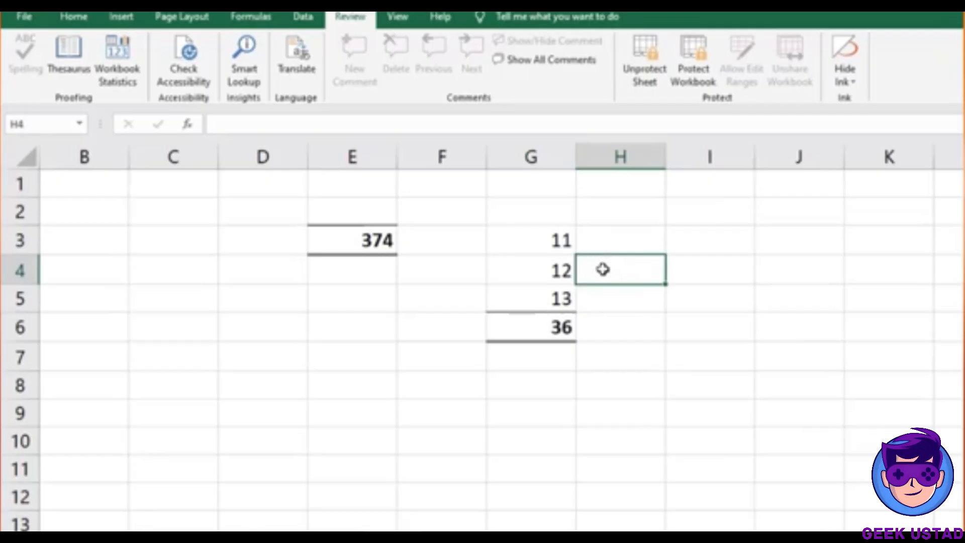
{"action": "double_click", "coordinate": [630, 270]}
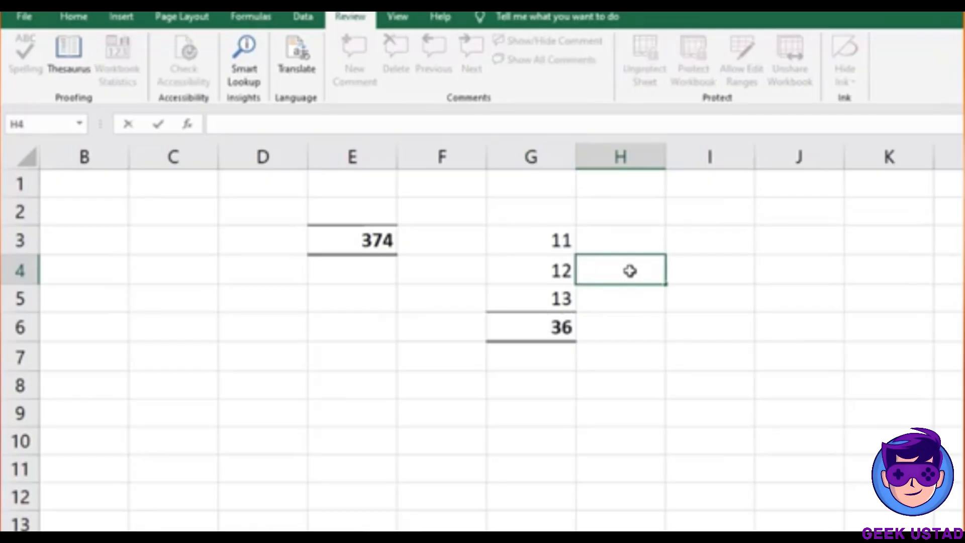
{"action": "left_click", "coordinate": [565, 265]}
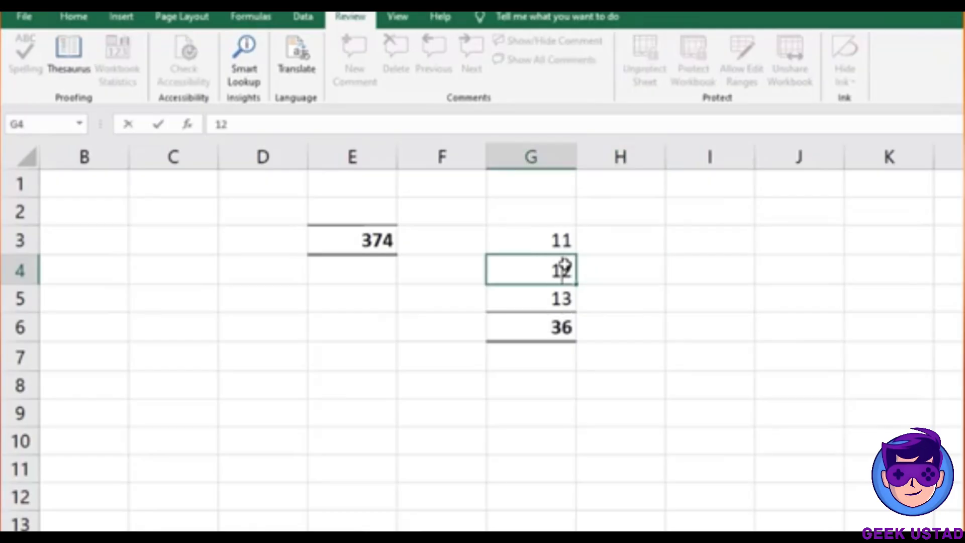
{"action": "left_click", "coordinate": [635, 291]}
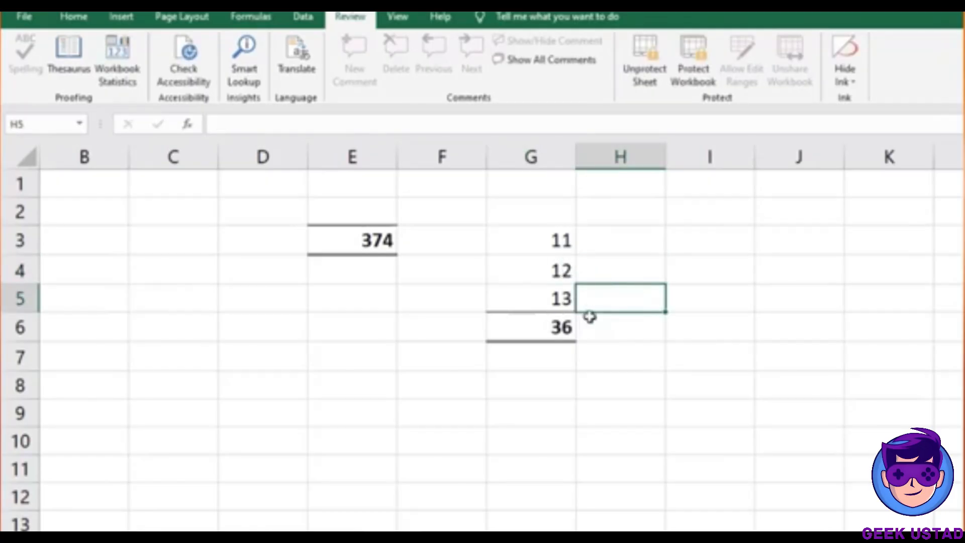
Confirm that the formula cells G6 and E3 refuse edits, dismissing each warning
{"action": "double_click", "coordinate": [551, 323]}
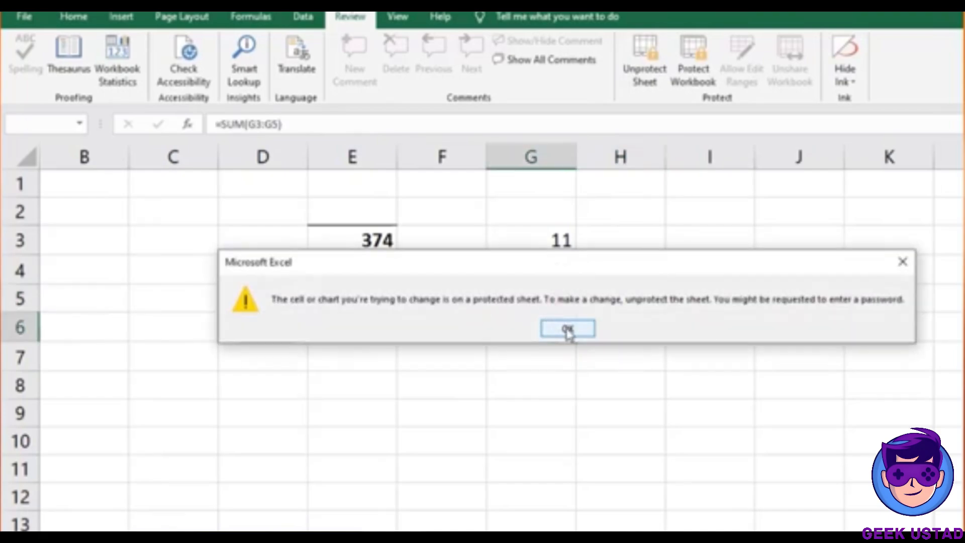
{"action": "left_click", "coordinate": [569, 329]}
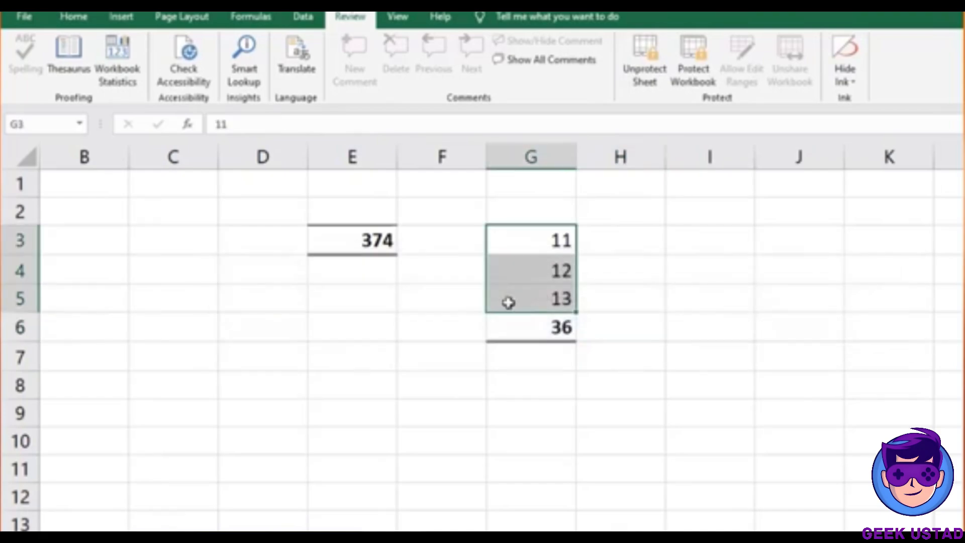
{"action": "double_click", "coordinate": [370, 238]}
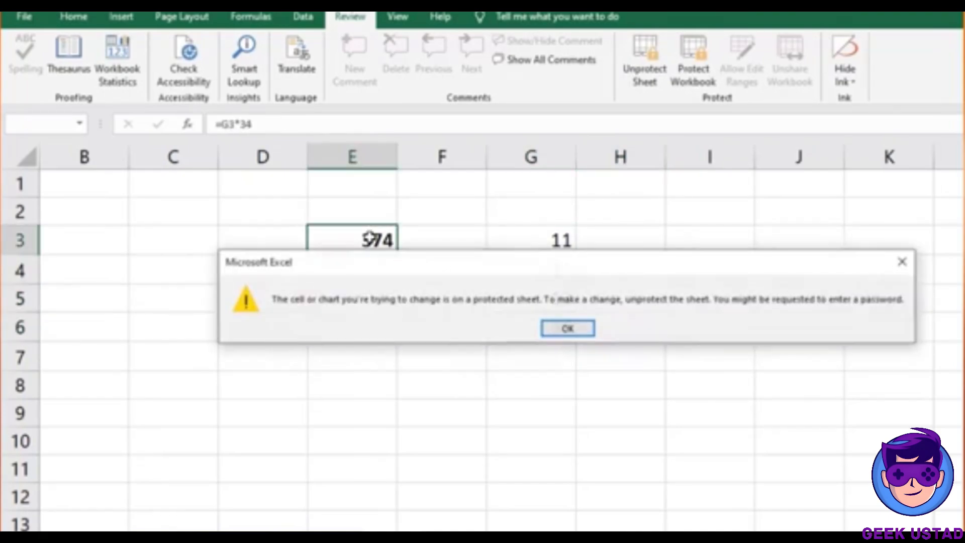
{"action": "left_click", "coordinate": [568, 329]}
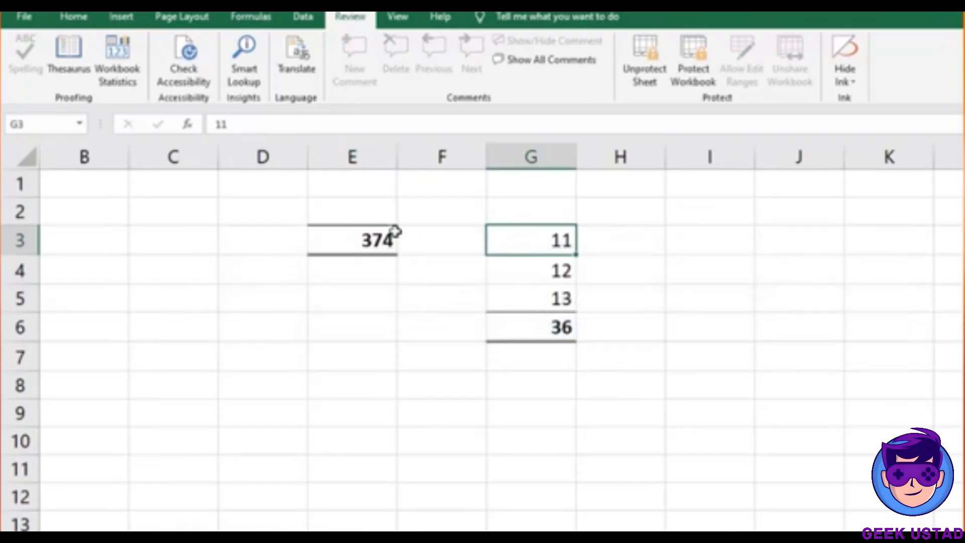
{"action": "double_click", "coordinate": [419, 240]}
Type test text into unlocked cells: 'hhh' in E4, 'kkk' in E2, 'kk' in F3 and D3
{"action": "double_click", "coordinate": [352, 270]}
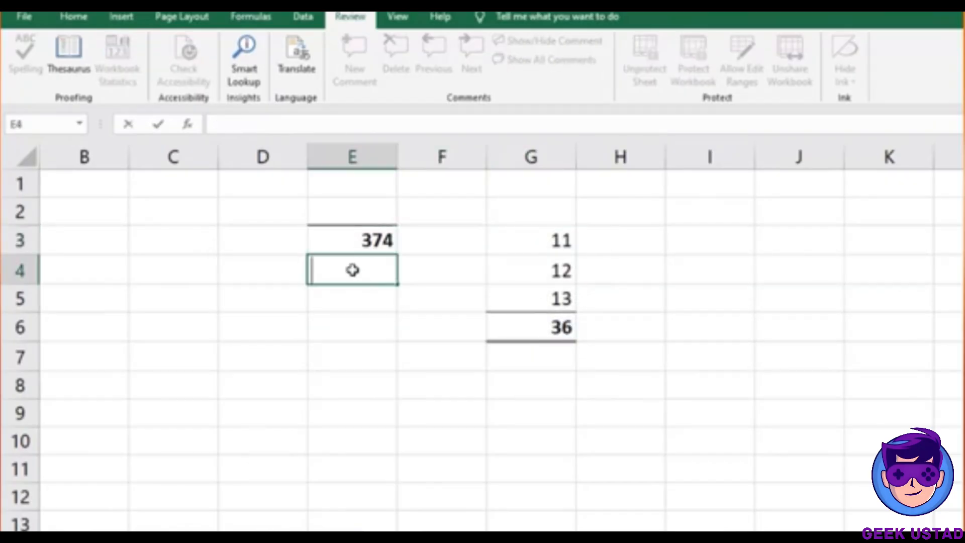
{"action": "type", "text": "hhh"}
{"action": "key", "text": "Return"}
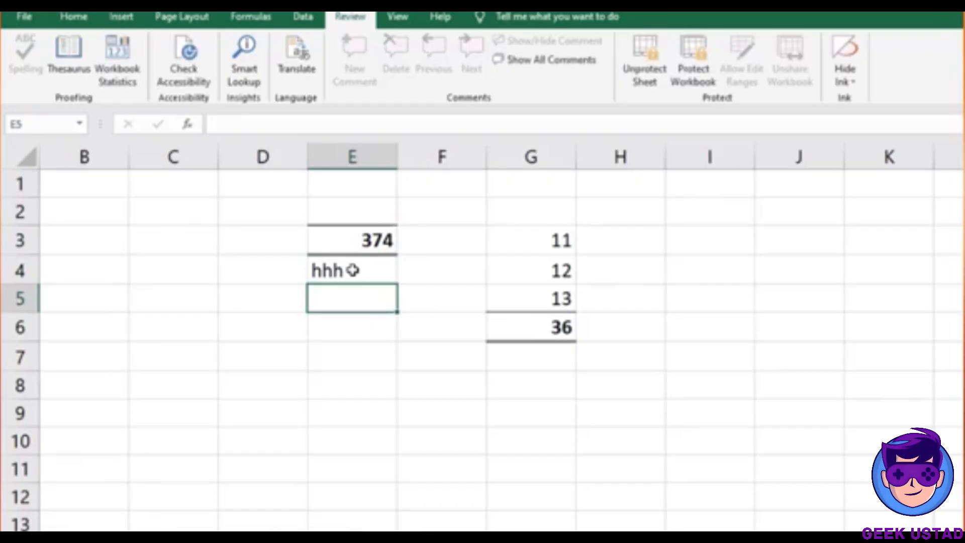
{"action": "key", "text": "Up"}
{"action": "key", "text": "Up"}
{"action": "key", "text": "Up"}
{"action": "type", "text": "kkk"}
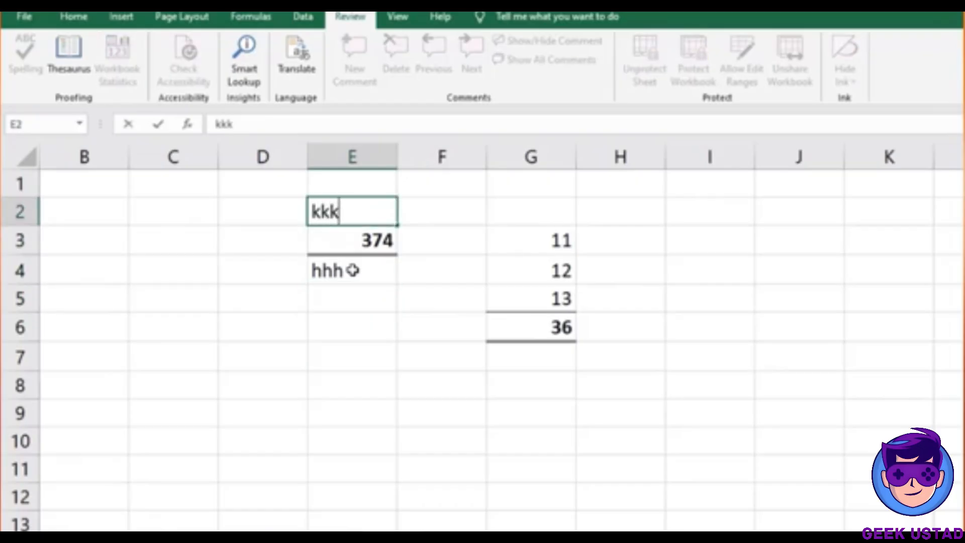
{"action": "key", "text": "ctrl+Return"}
{"action": "key", "text": "Right"}
{"action": "key", "text": "Down"}
{"action": "type", "text": "kk"}
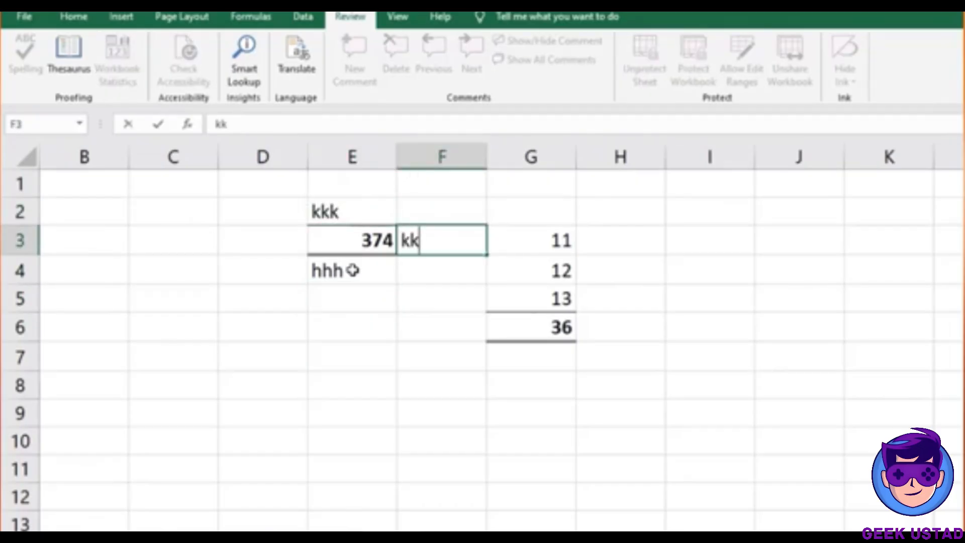
{"action": "key", "text": "Left"}
{"action": "key", "text": "Left"}
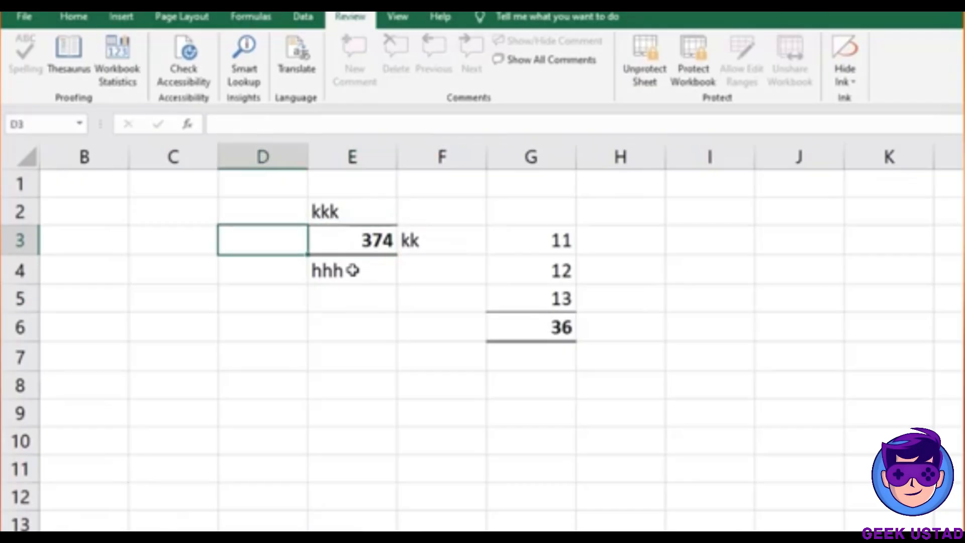
{"action": "type", "text": "kk"}
{"action": "key", "text": "Right"}
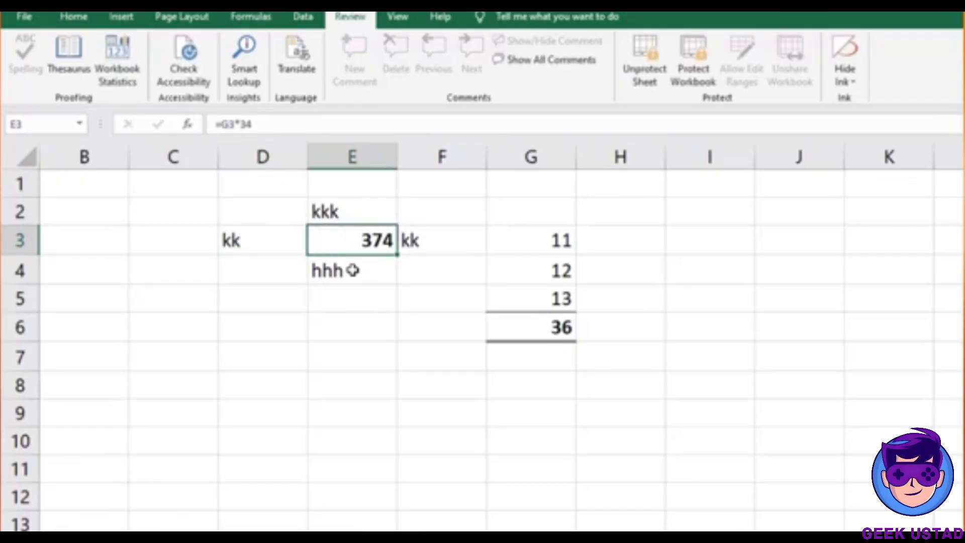
Confirm that E3 rejects typing, dismiss the warning, and return to the Home ribbon
{"action": "key", "text": "k"}
{"action": "key", "text": "Return"}
{"action": "left_click", "coordinate": [76, 18]}
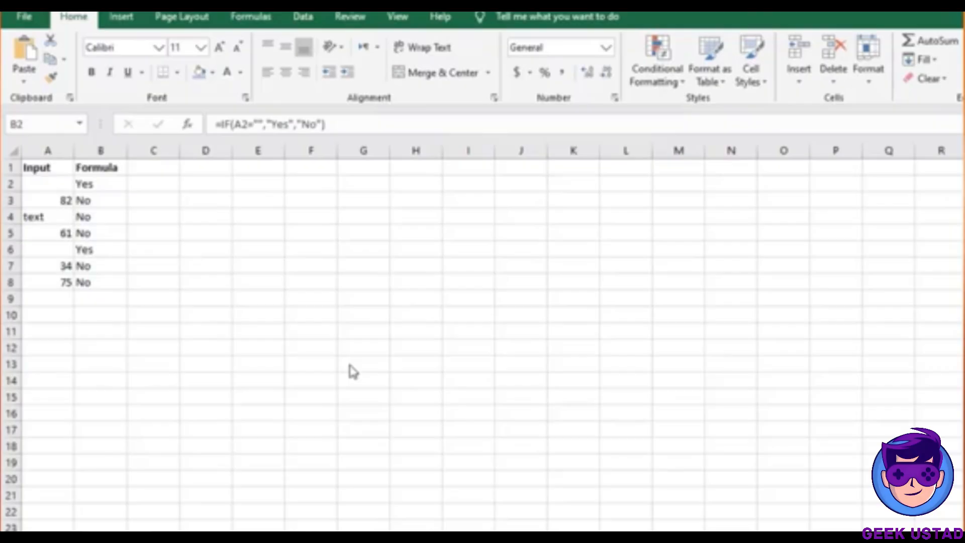
Enter =IF(A2="","YES","NO") in C2 and fill it down through C8
{"action": "left_click", "coordinate": [159, 186]}
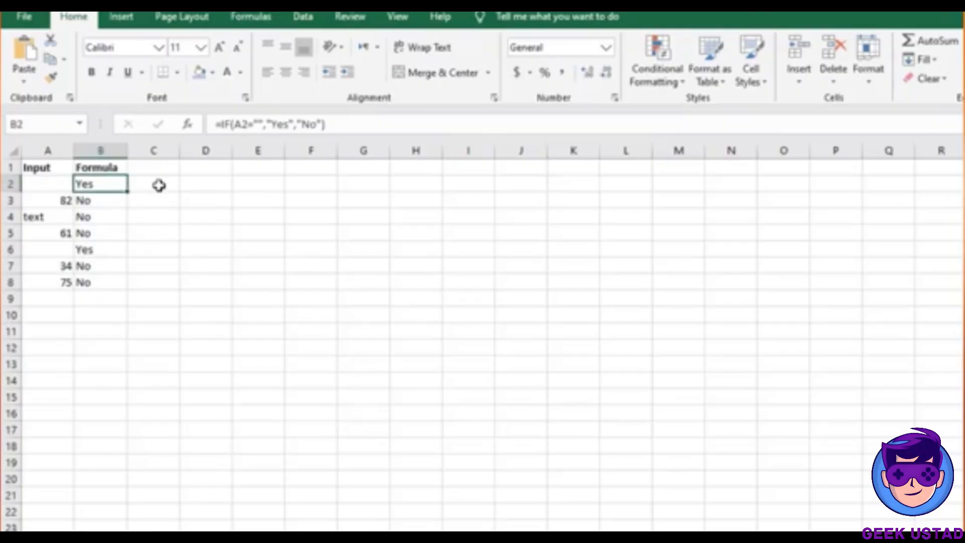
{"action": "left_click", "coordinate": [159, 186]}
{"action": "type", "text": "="}
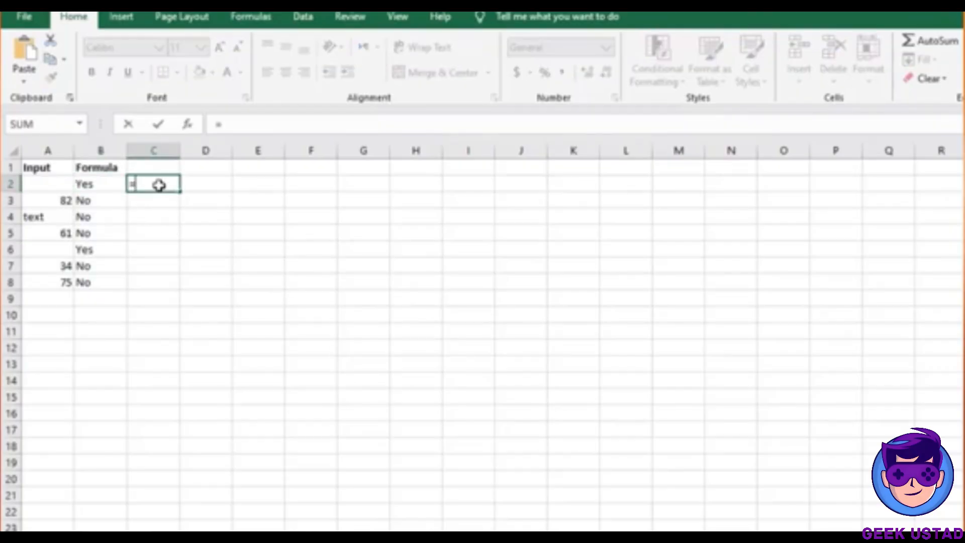
{"action": "type", "text": "IF("}
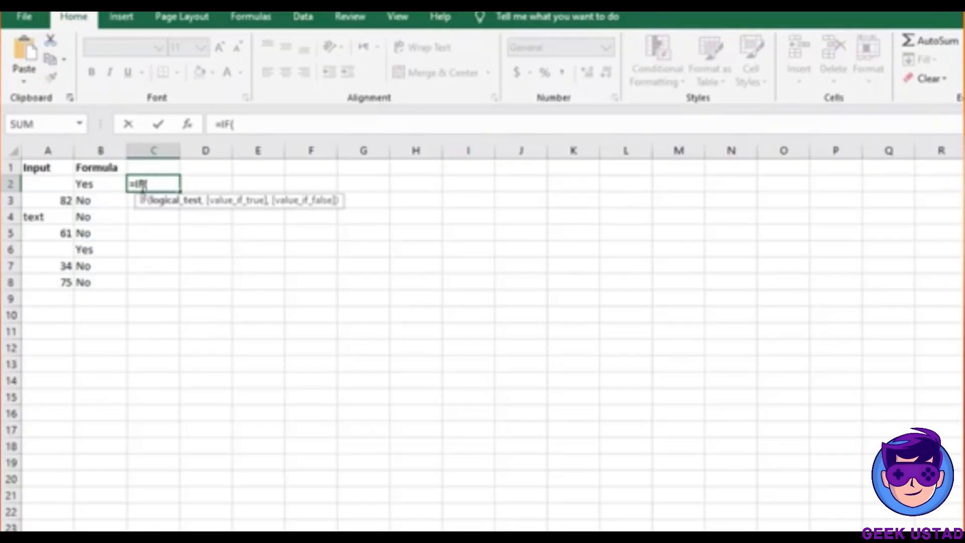
{"action": "left_click", "coordinate": [48, 186]}
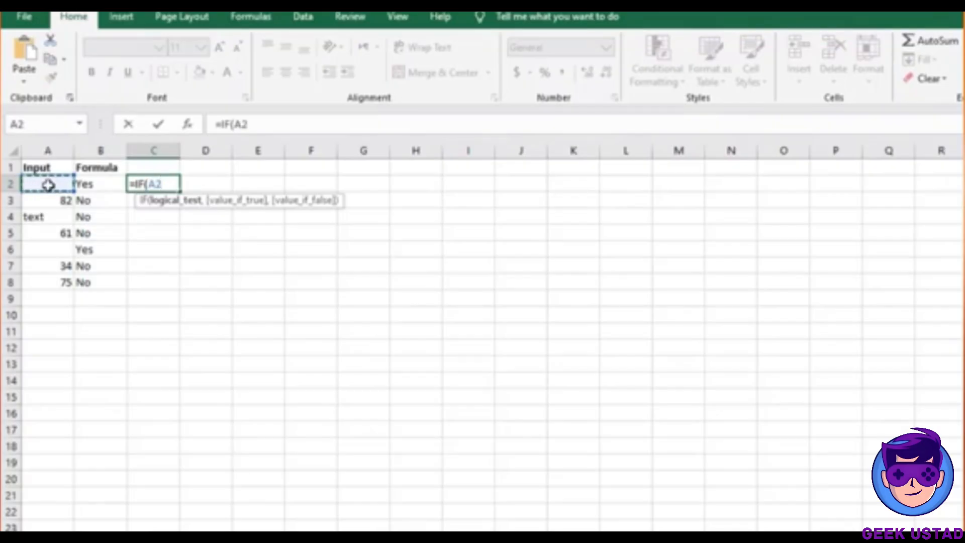
{"action": "type", "text": "="}
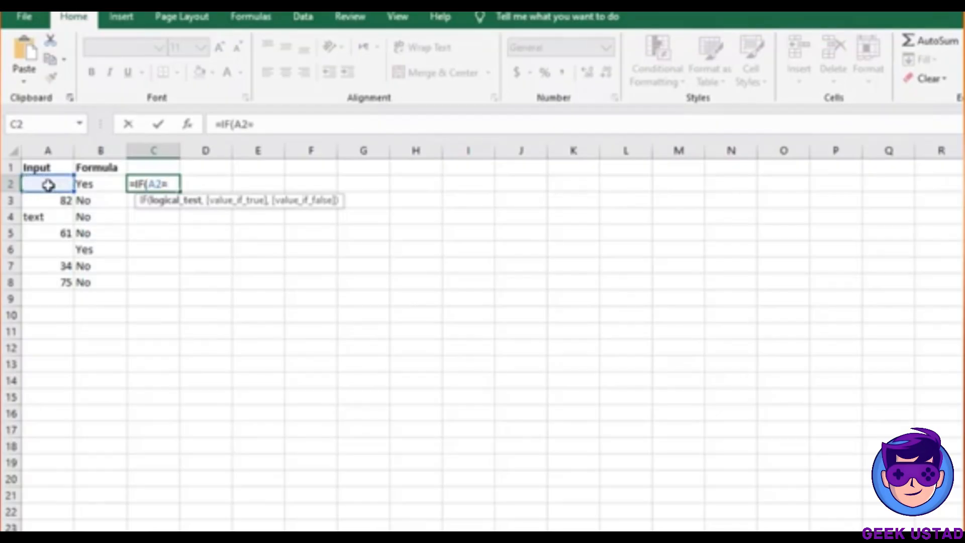
{"action": "type", "text": "\"\",\"YES"}
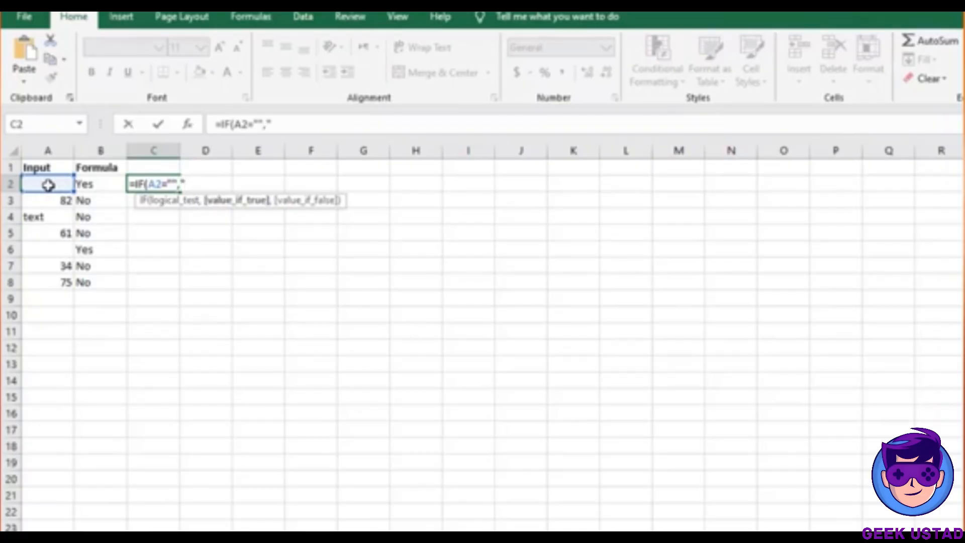
{"action": "type", "text": "\",\""}
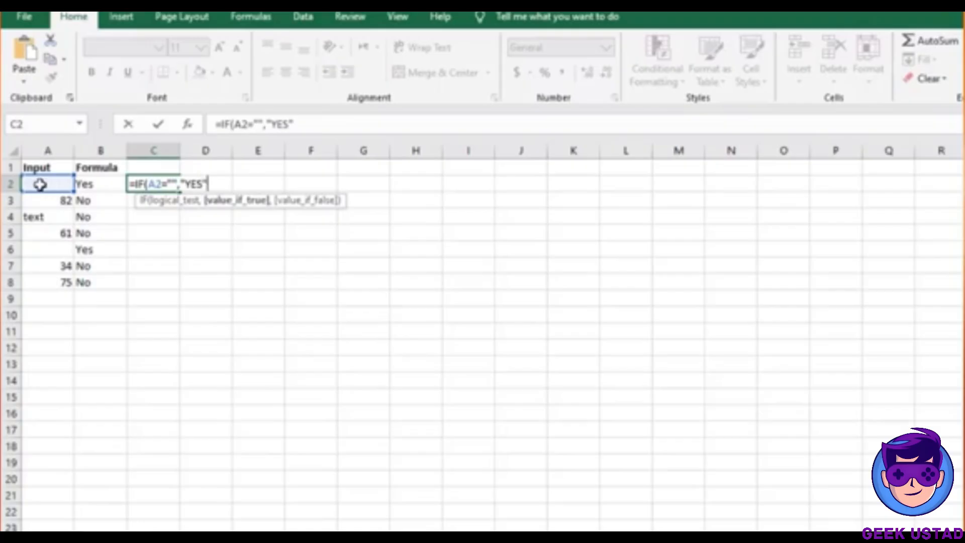
{"action": "type", "text": "NO\""}
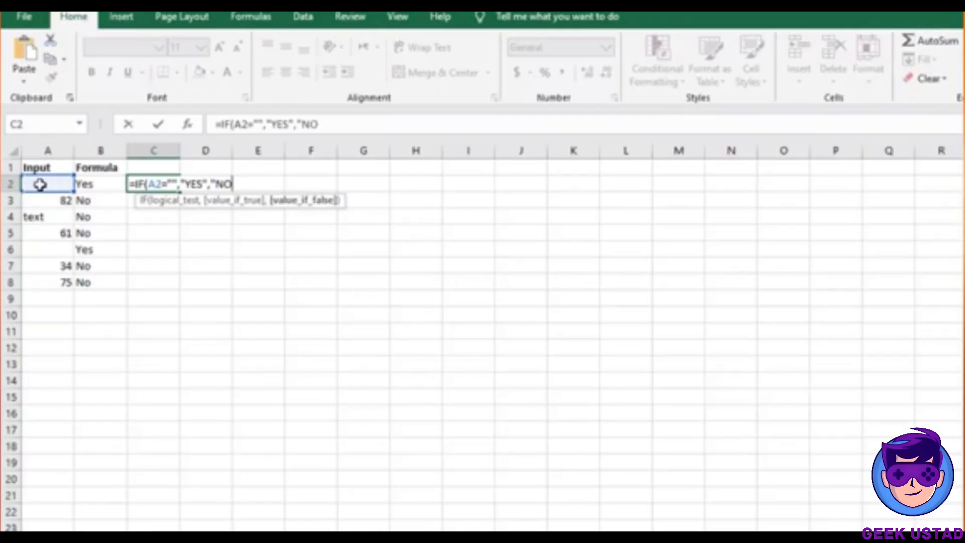
{"action": "type", "text": ")"}
{"action": "key", "text": "Return"}
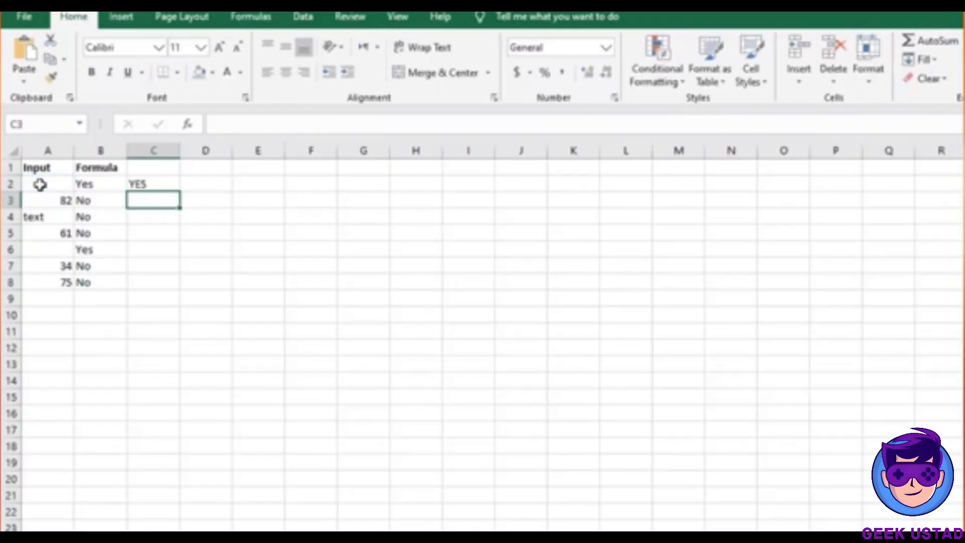
{"action": "left_click", "coordinate": [141, 185]}
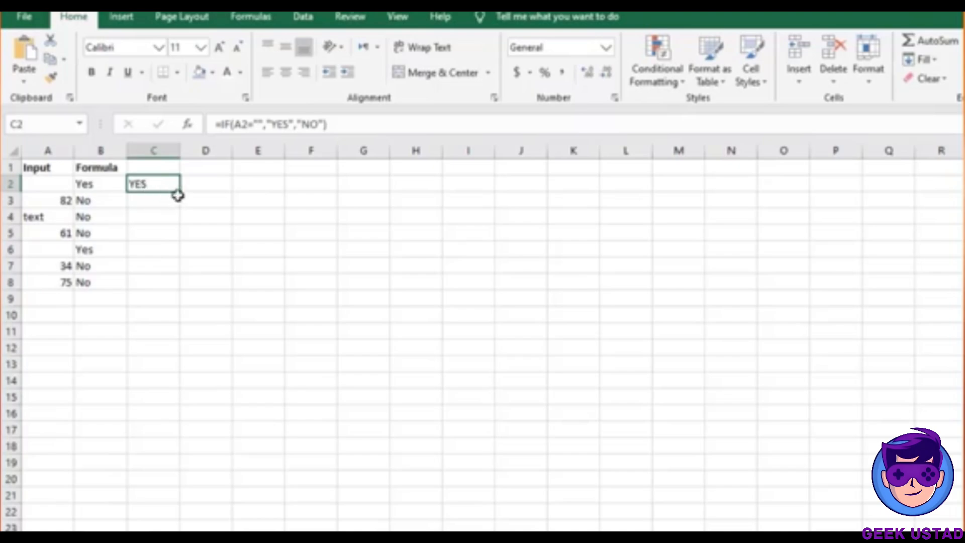
{"action": "double_click", "coordinate": [179, 192]}
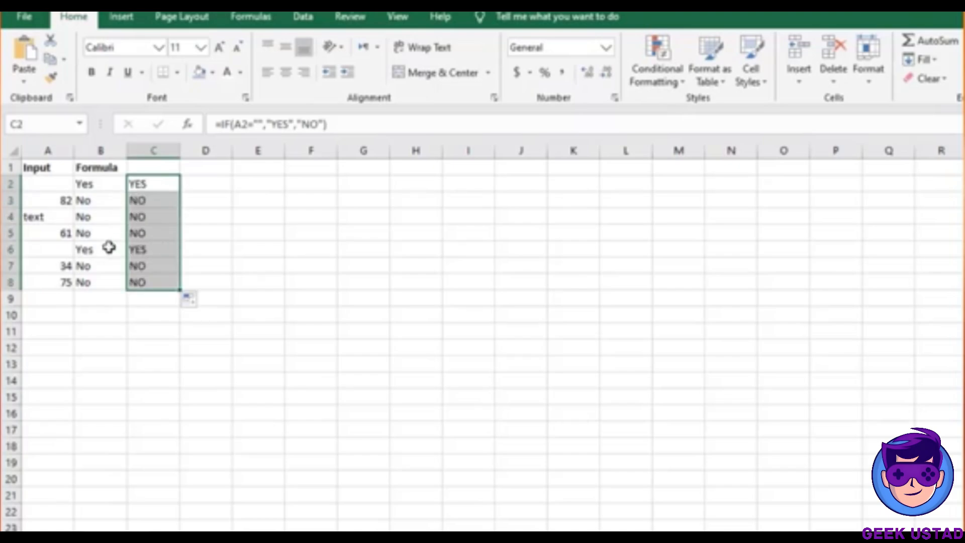
{"action": "left_click", "coordinate": [136, 249]}
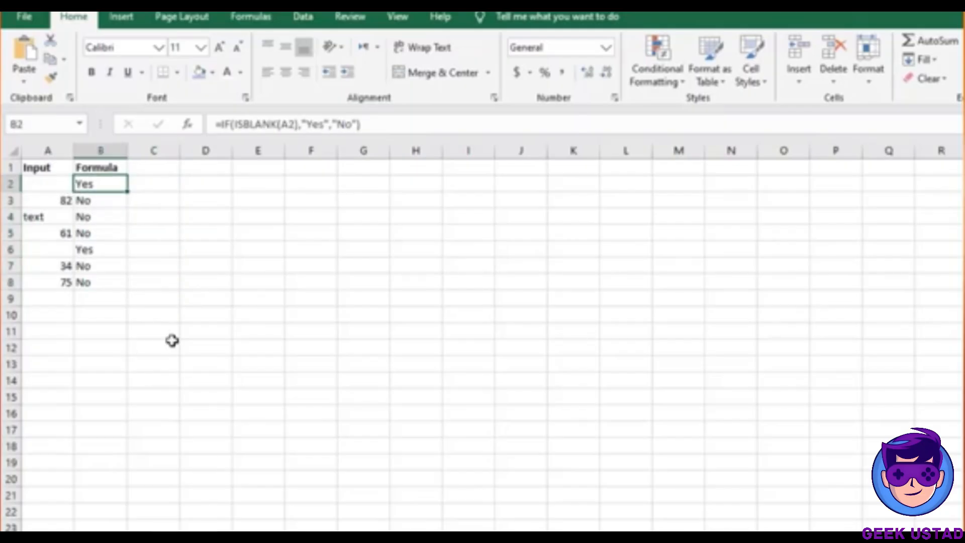
Enter =ISBLANK(A2) in D2 and fill it down to D8, showing TRUE for blank rows
{"action": "left_click", "coordinate": [189, 183]}
{"action": "type", "text": "="}
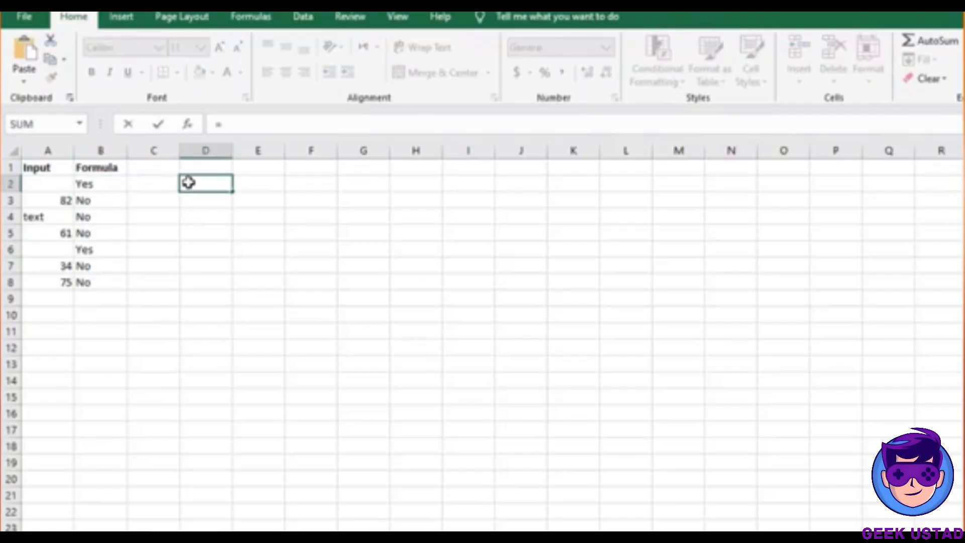
{"action": "type", "text": "ISBL"}
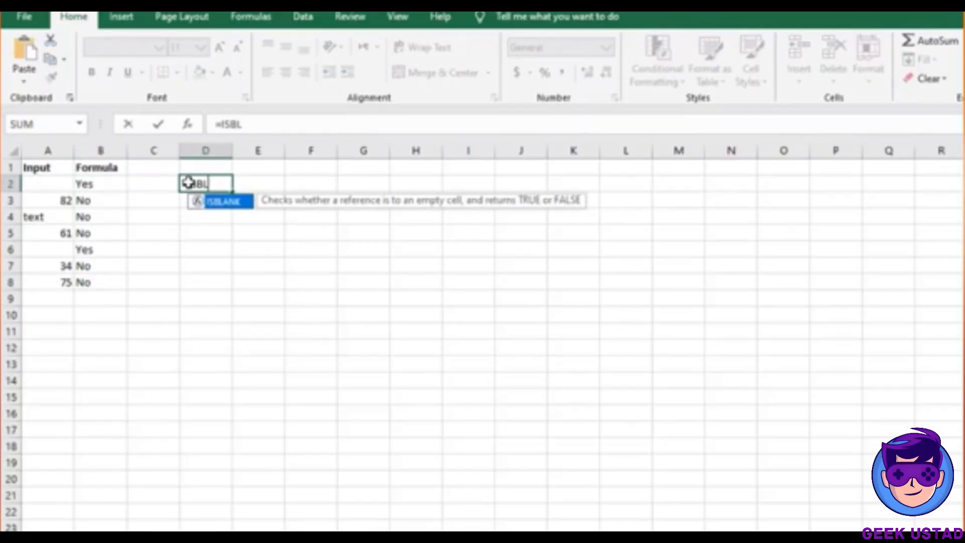
{"action": "key", "text": "Tab"}
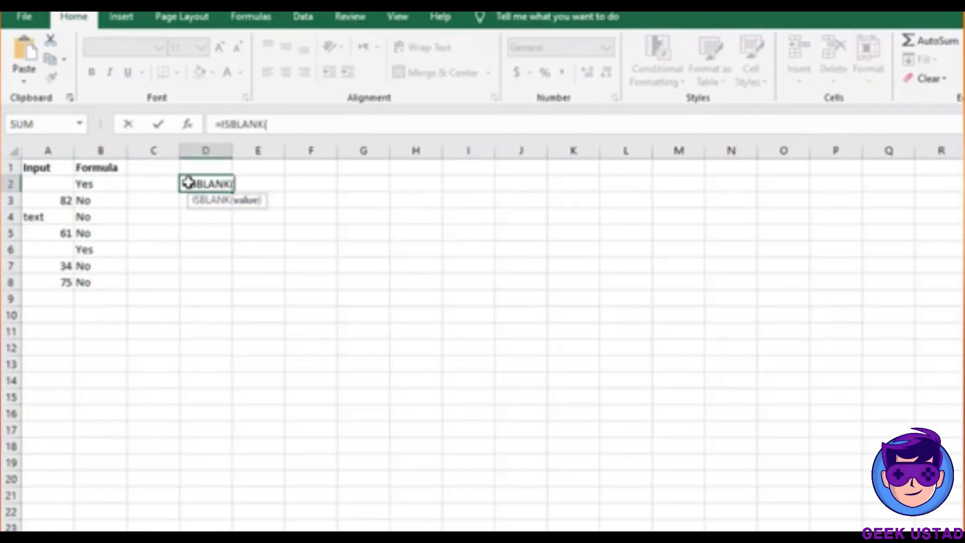
{"action": "left_click", "coordinate": [55, 184]}
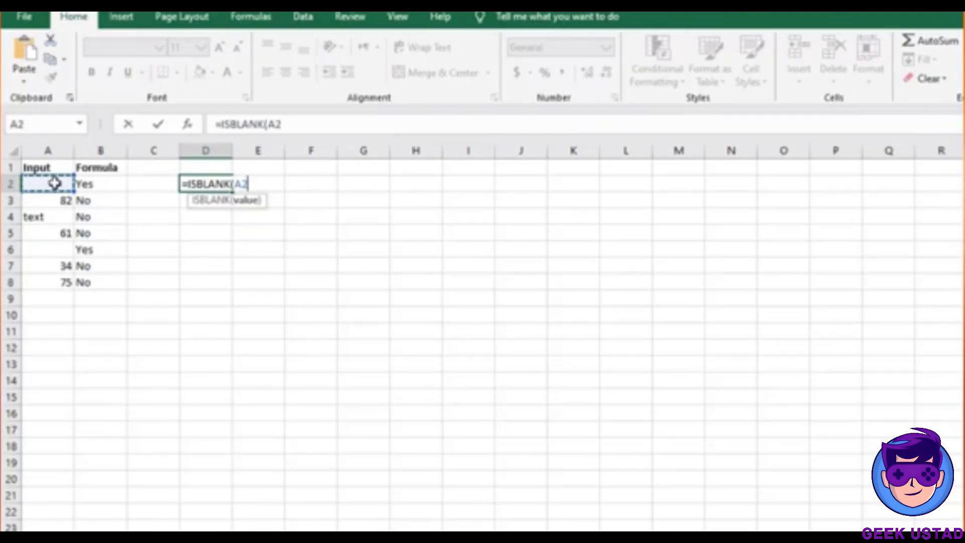
{"action": "type", "text": ")"}
{"action": "key", "text": "Return"}
{"action": "key", "text": "Up"}
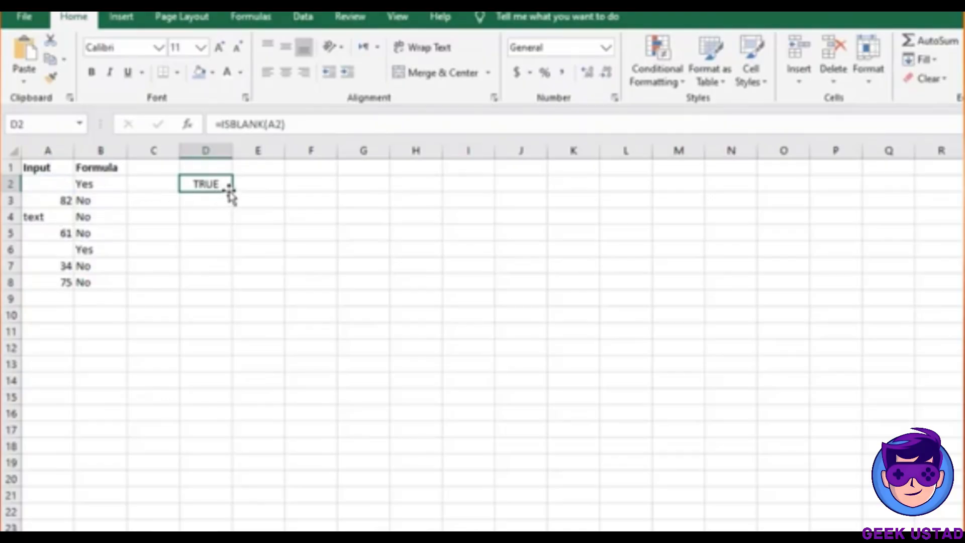
{"action": "left_click_drag", "start_coordinate": [231, 190], "coordinate": [210, 295]}
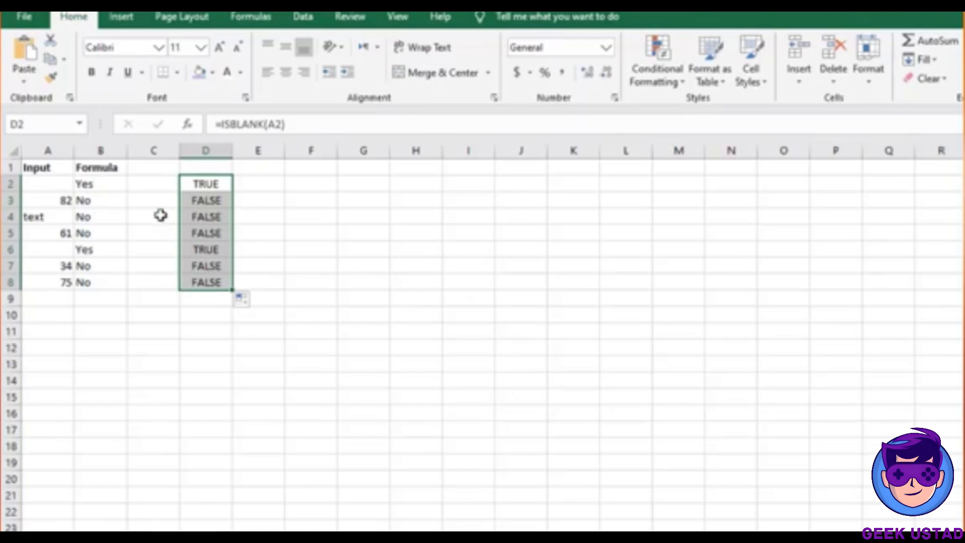
{"action": "left_click", "coordinate": [113, 183]}
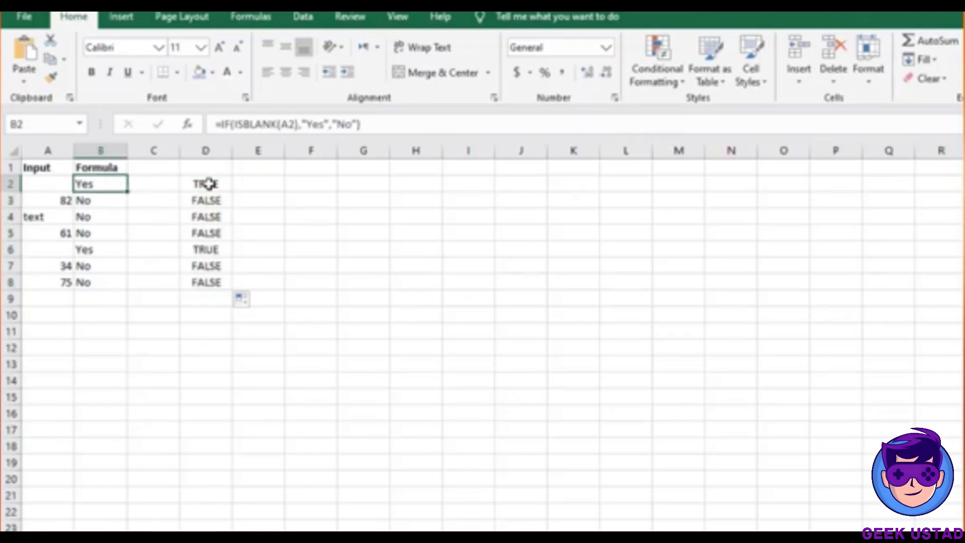
{"action": "left_click", "coordinate": [265, 182]}
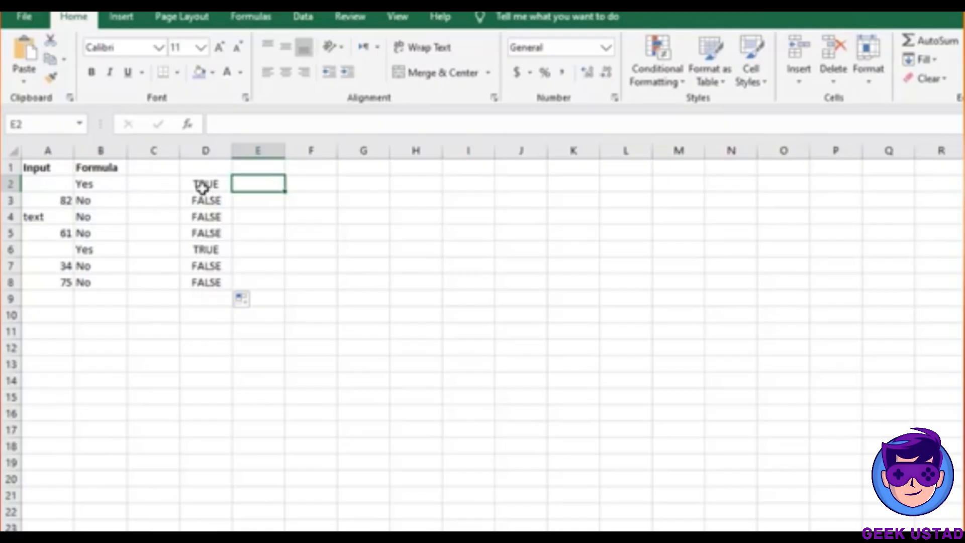
Change D2 to =IF(ISBLANK(A2),"YES","NO") and fill it down to D8
{"action": "left_click", "coordinate": [202, 187]}
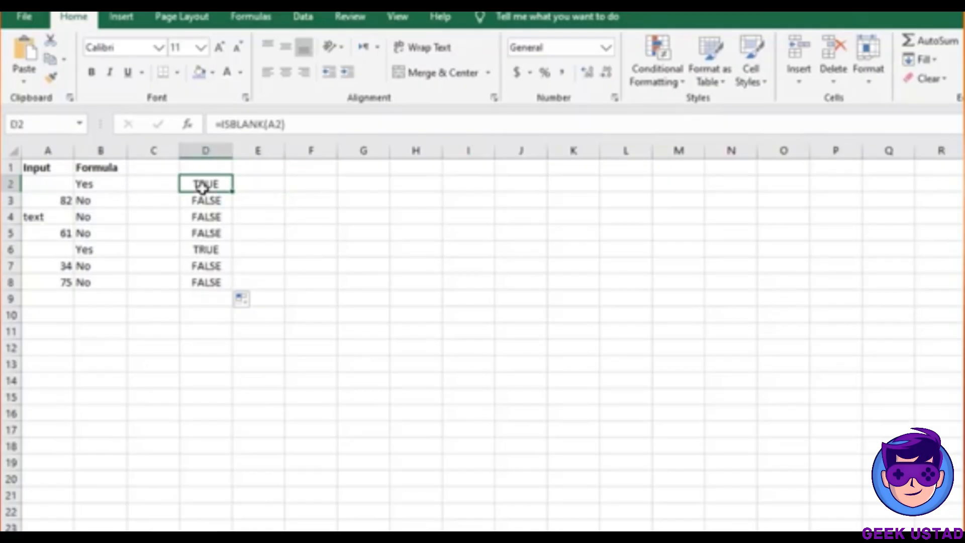
{"action": "left_click", "coordinate": [222, 128]}
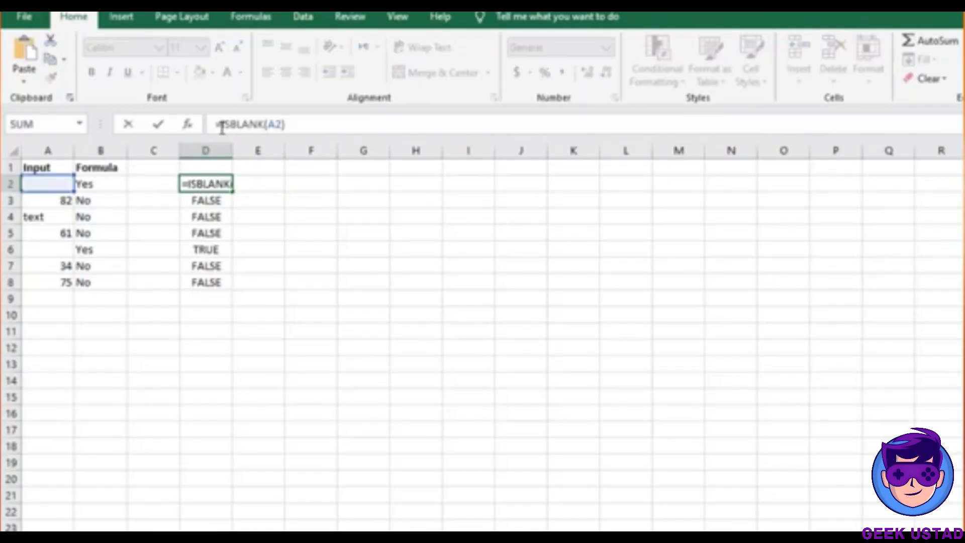
{"action": "type", "text": "IF"}
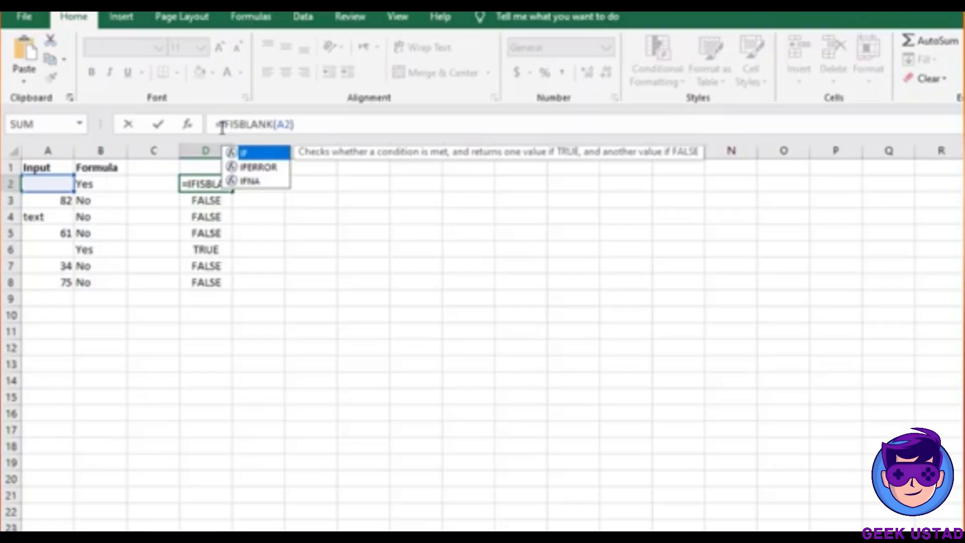
{"action": "type", "text": "("}
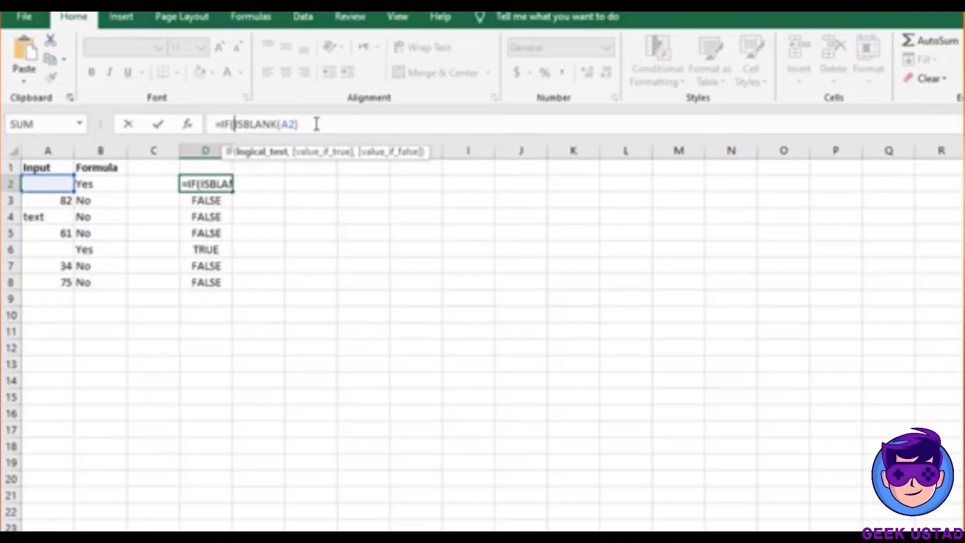
{"action": "type", "text": ","}
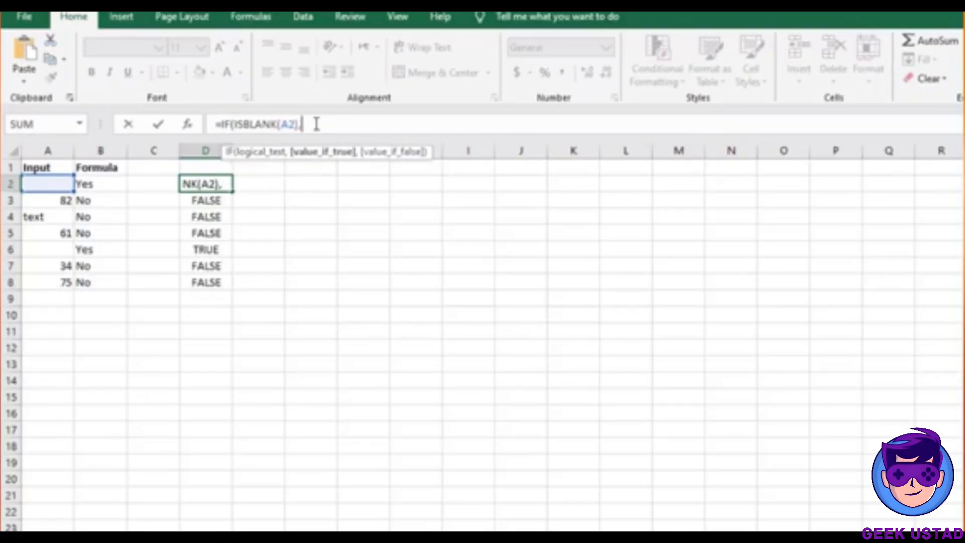
{"action": "type", "text": "\"YES"}
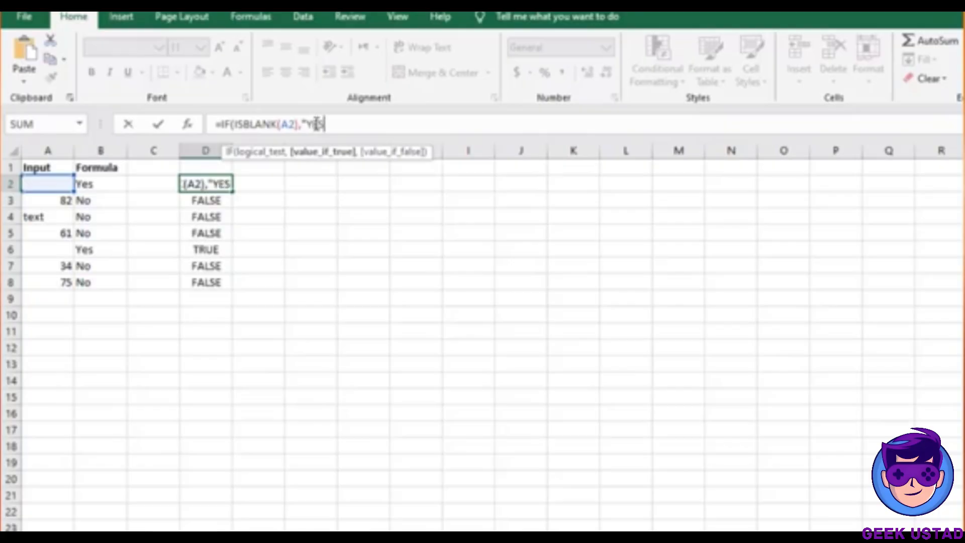
{"action": "type", "text": "\""}
{"action": "type", "text": ","}
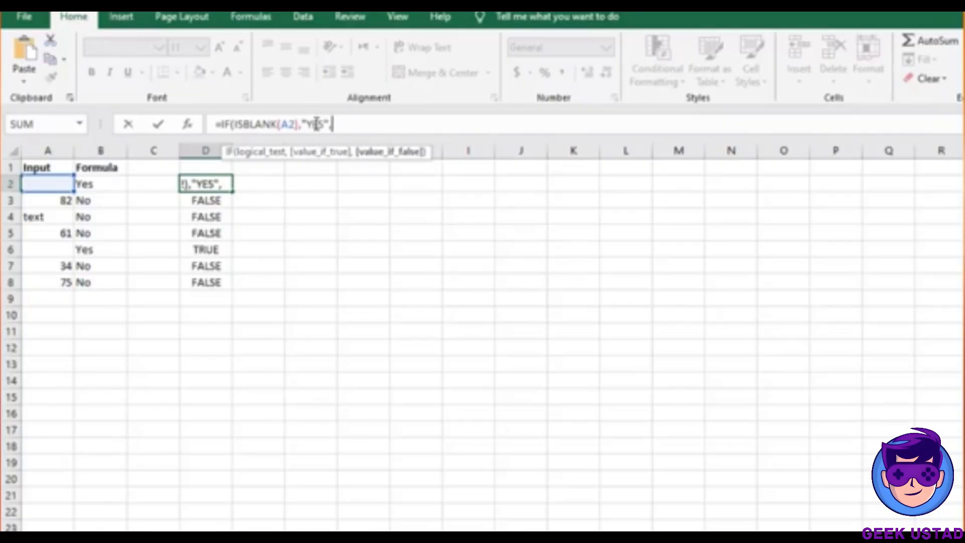
{"action": "type", "text": "\"NO\""}
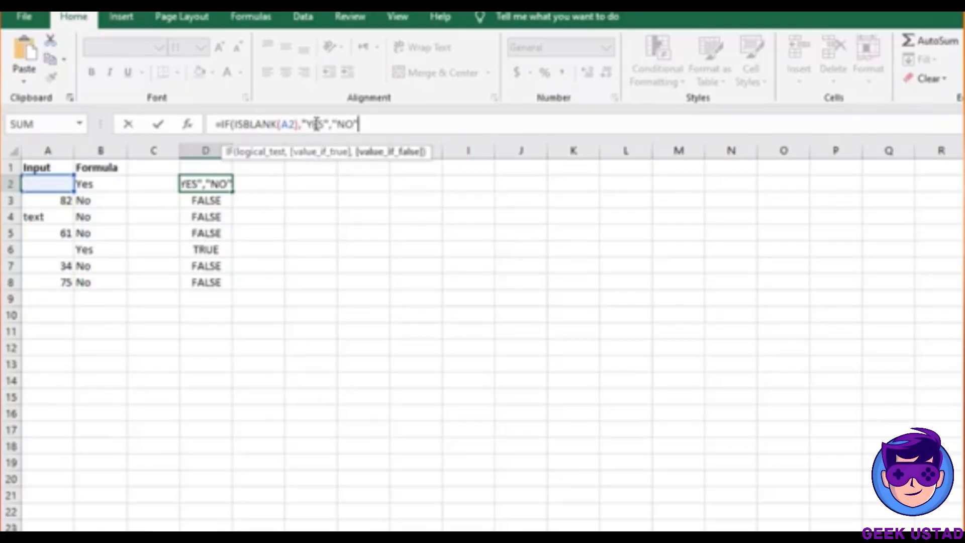
{"action": "type", "text": ")"}
{"action": "key", "text": "Return"}
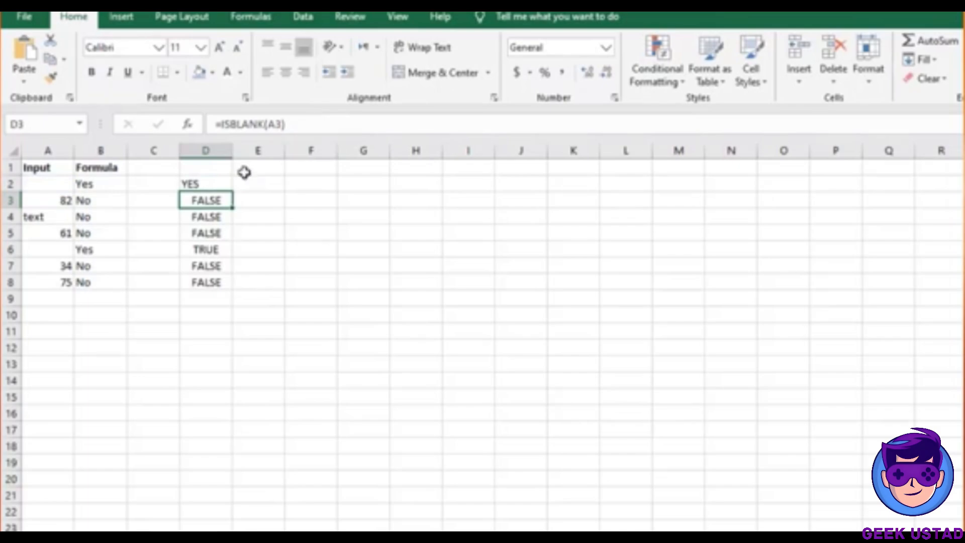
{"action": "left_click", "coordinate": [206, 183]}
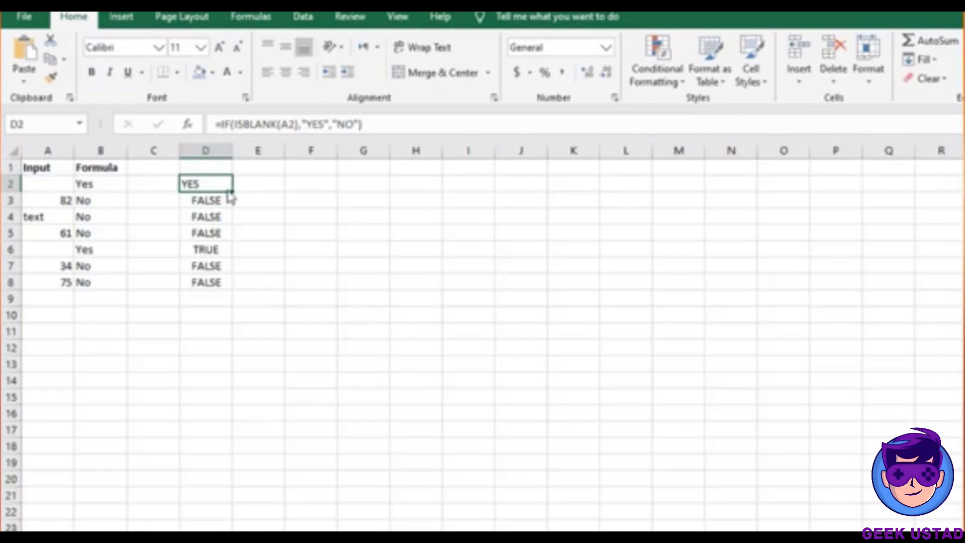
{"action": "double_click", "coordinate": [230, 191]}
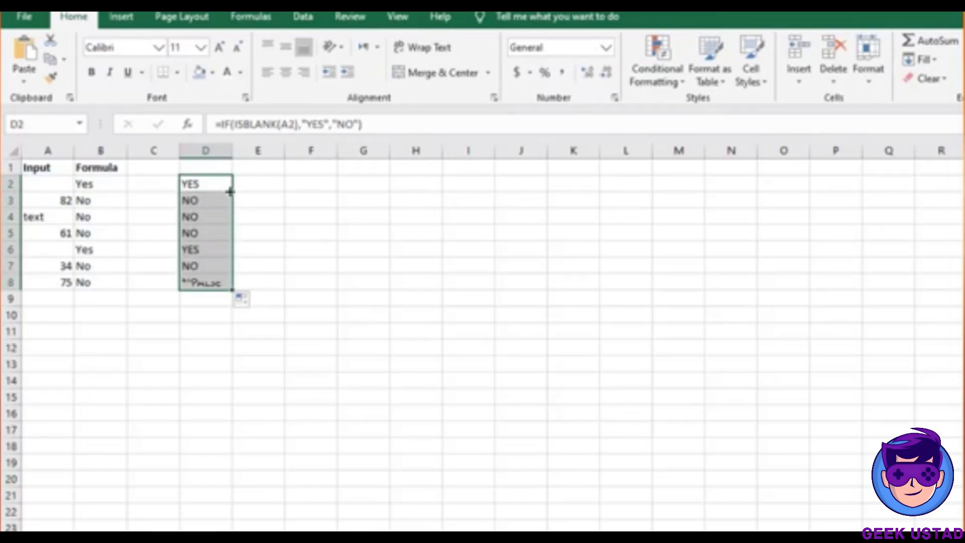
{"action": "left_click", "coordinate": [206, 249]}
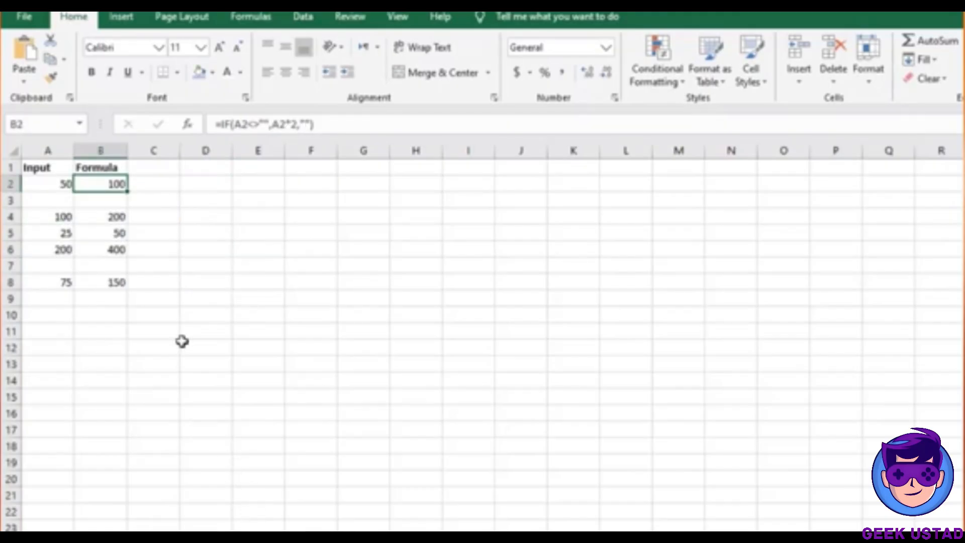
Enter =IF(A2<>"",A2*B2) in C2, which shows 5000
{"action": "left_click", "coordinate": [162, 185]}
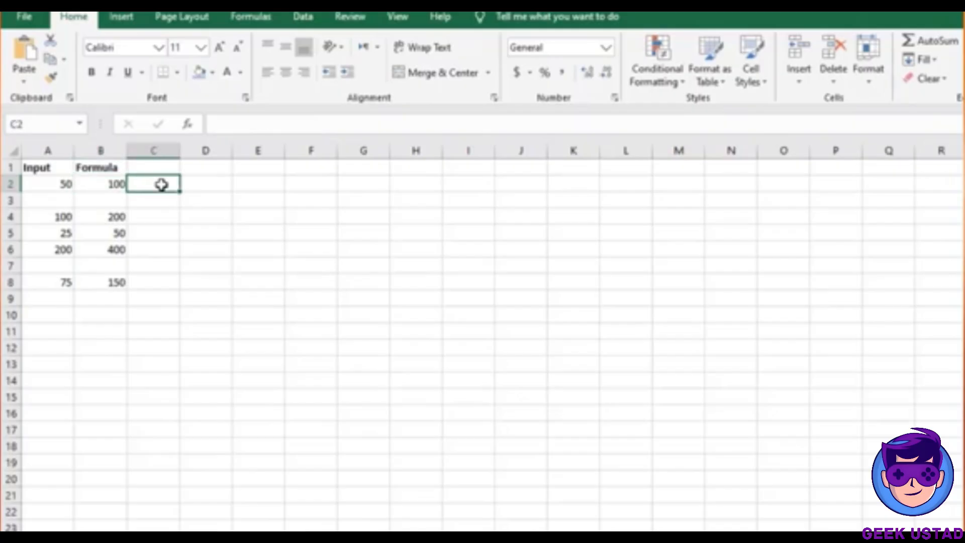
{"action": "type", "text": "="}
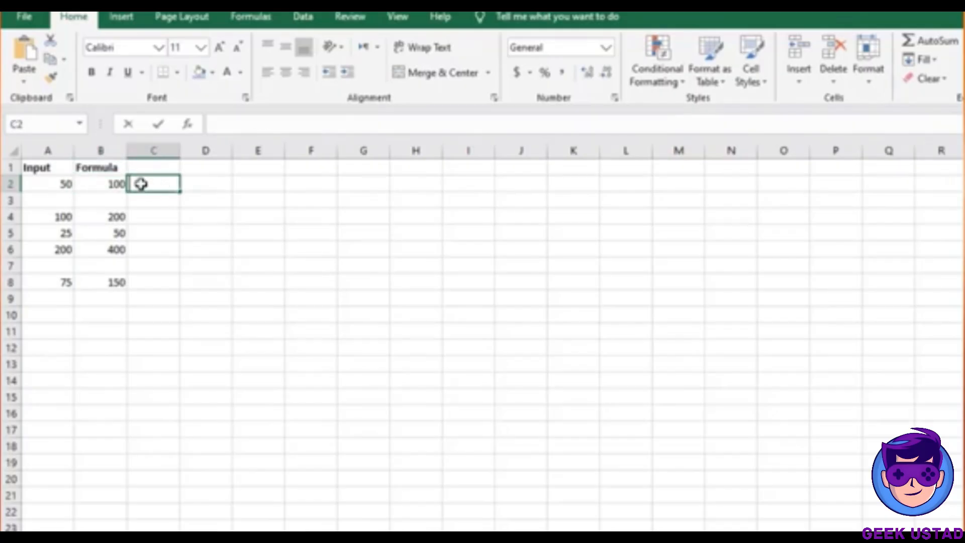
{"action": "type", "text": "IF("}
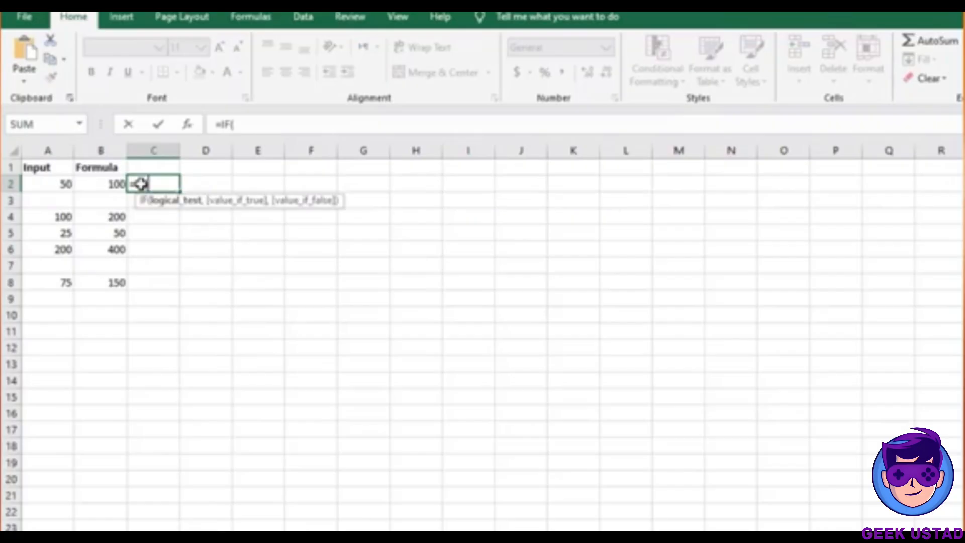
{"action": "left_click", "coordinate": [96, 184]}
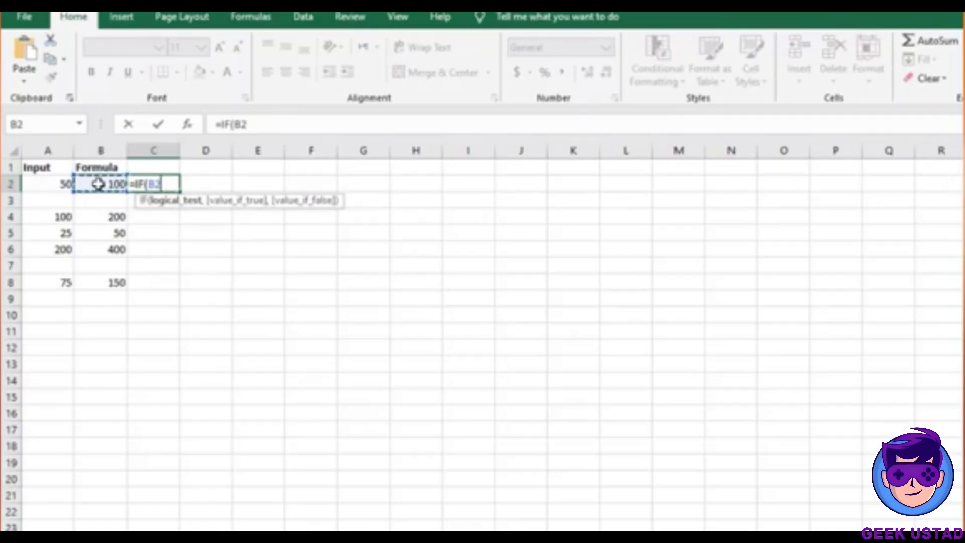
{"action": "left_click", "coordinate": [64, 184]}
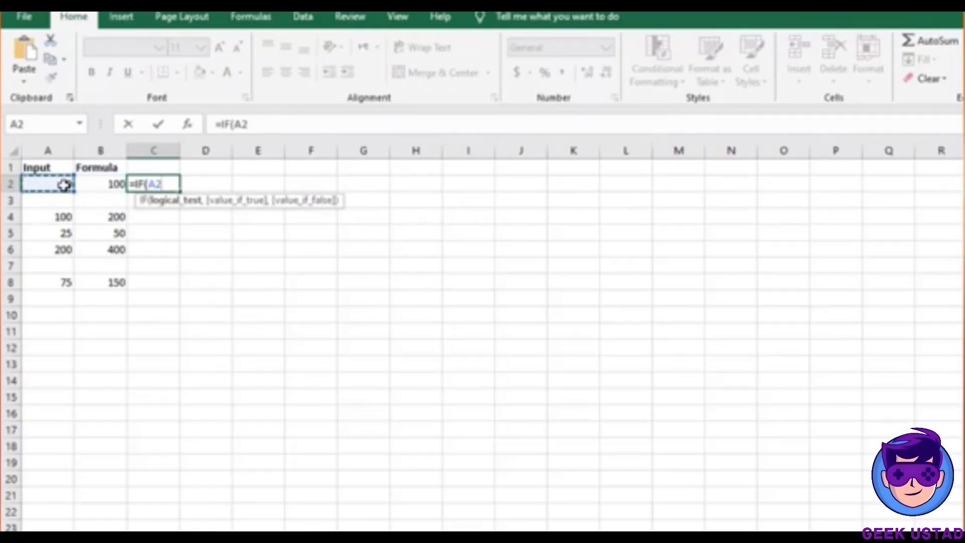
{"action": "type", "text": "<>"}
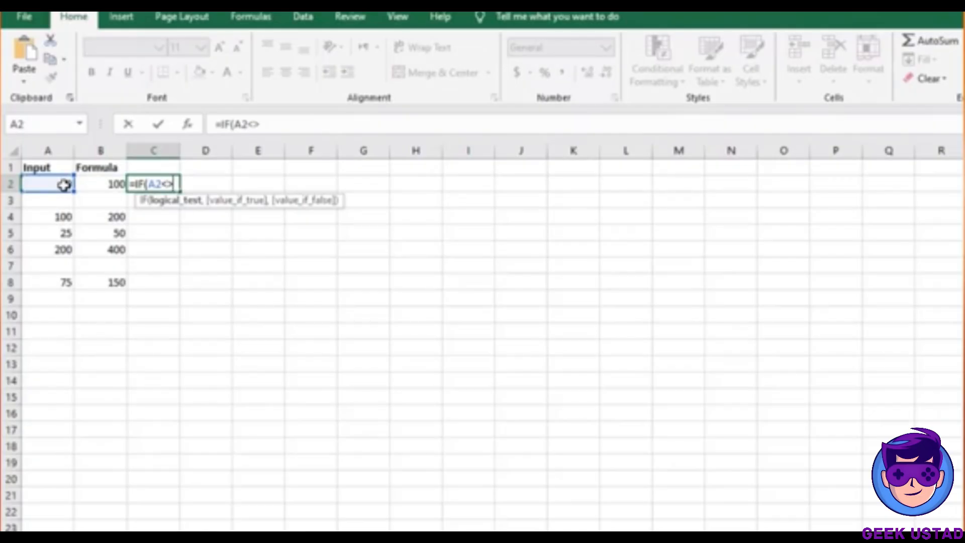
{"action": "type", "text": "\"\""}
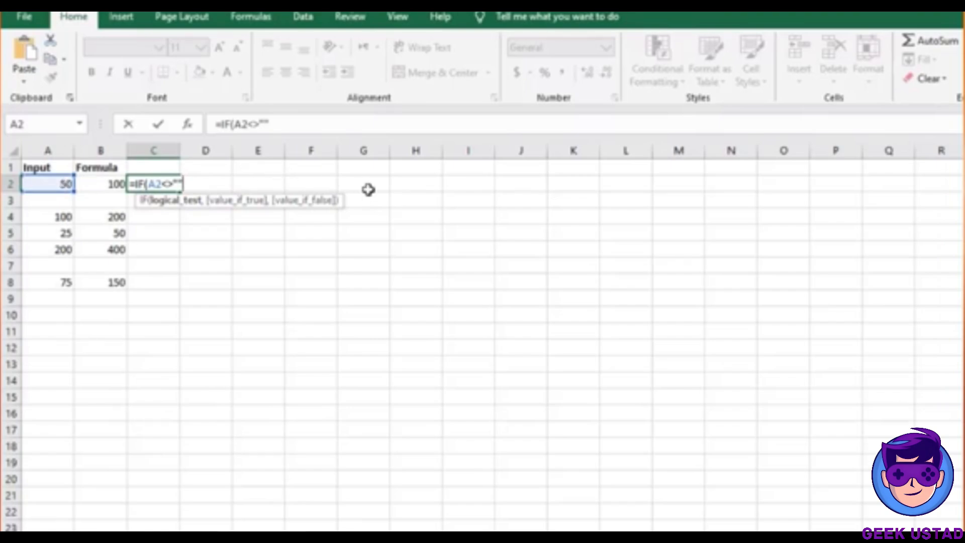
{"action": "type", "text": ","}
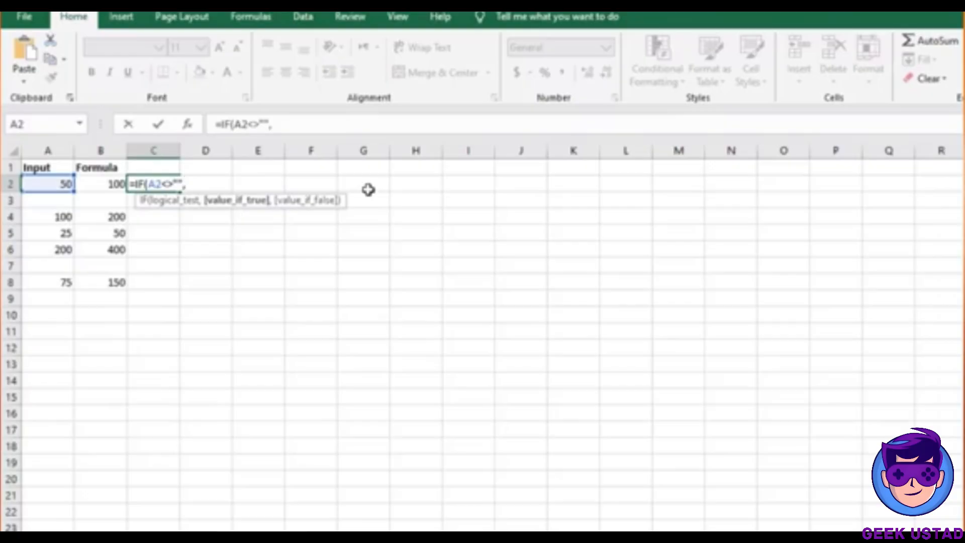
{"action": "left_click", "coordinate": [48, 182]}
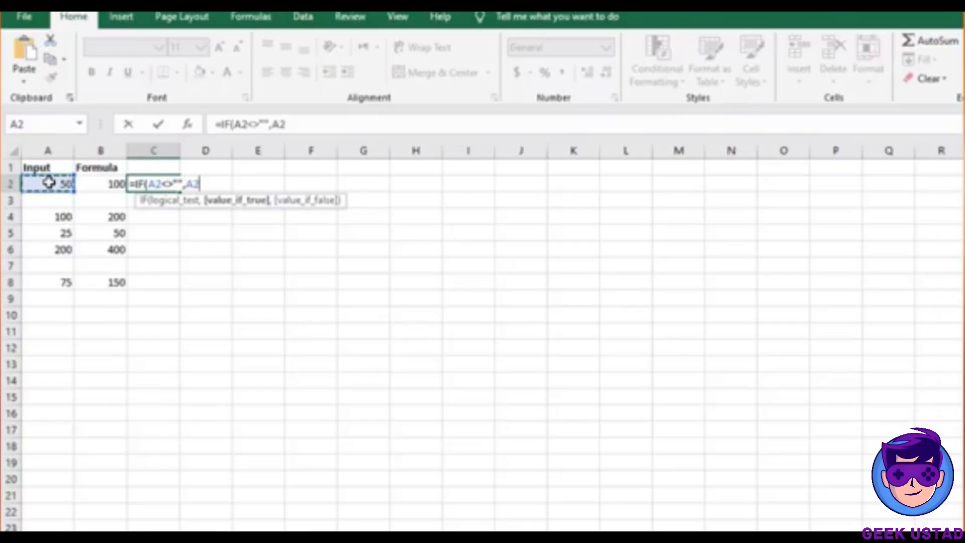
{"action": "type", "text": "*"}
{"action": "left_click", "coordinate": [91, 182]}
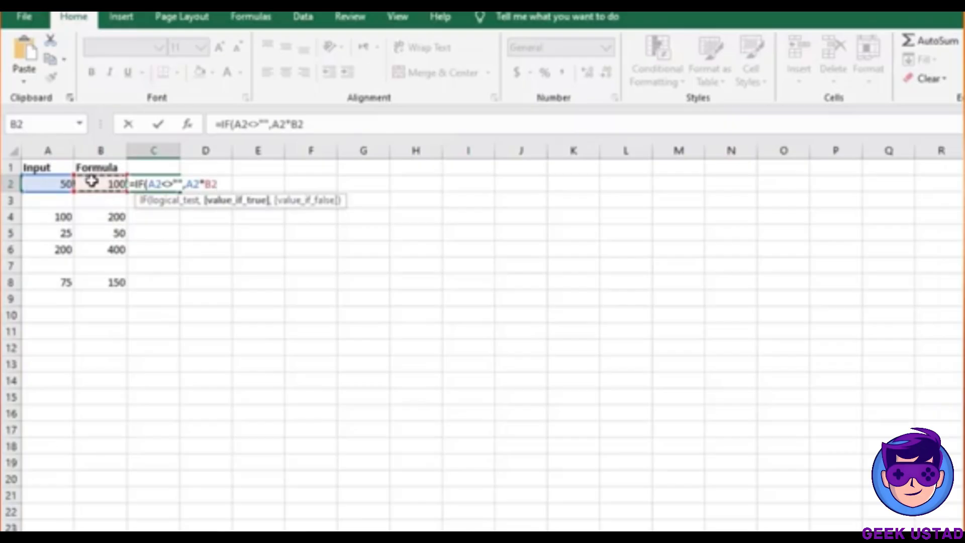
{"action": "key", "text": "Return"}
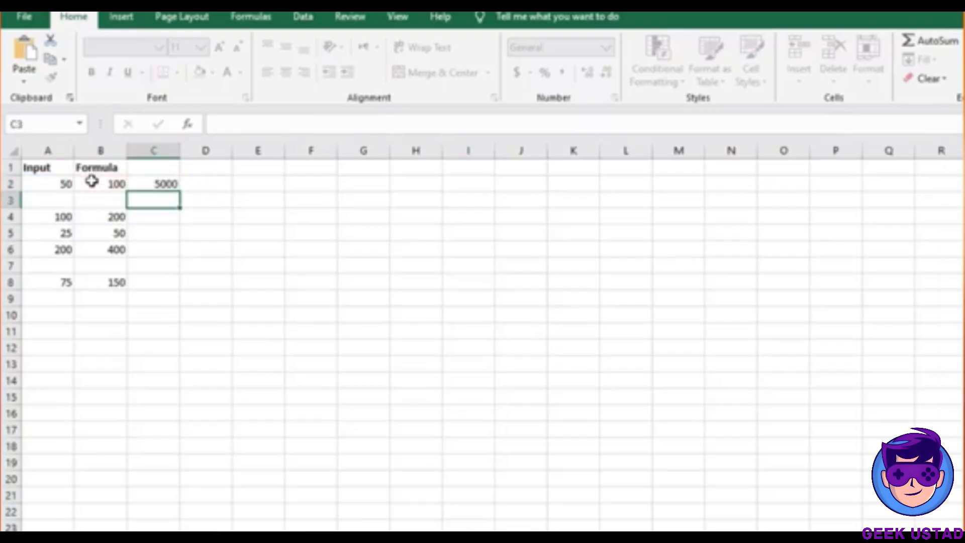
{"action": "left_click", "coordinate": [154, 182]}
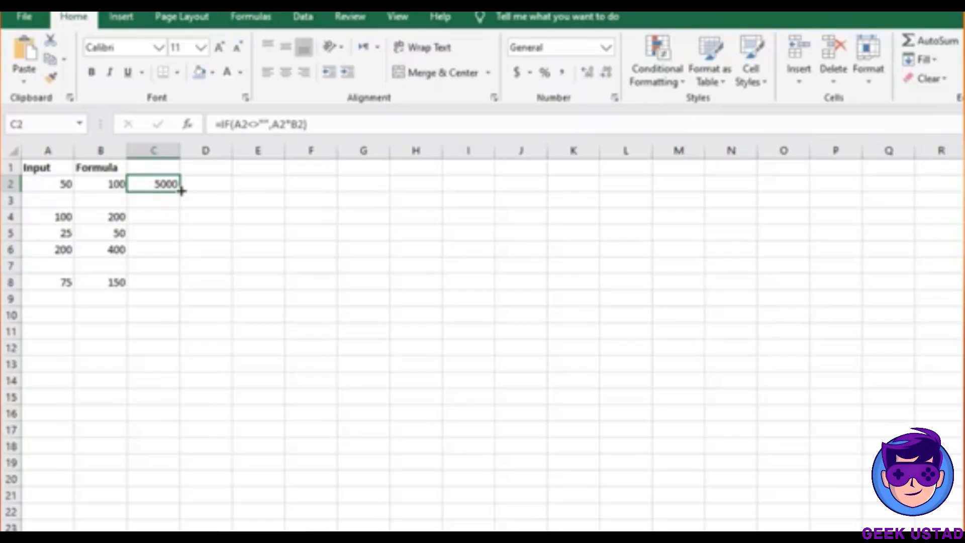
Fill the C2 formula down to C8 and check the copy in C3
{"action": "double_click", "coordinate": [181, 190]}
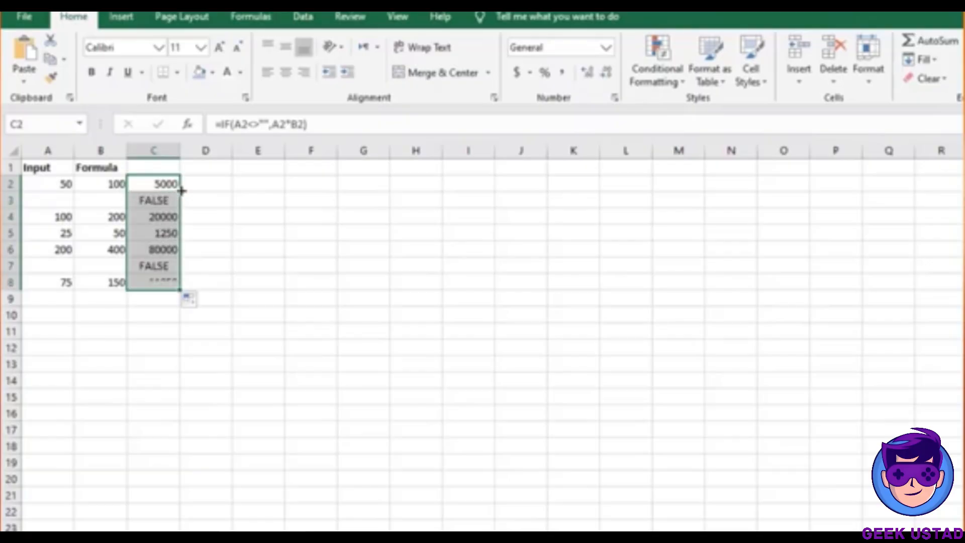
{"action": "left_click", "coordinate": [151, 199]}
{"action": "left_click", "coordinate": [159, 182]}
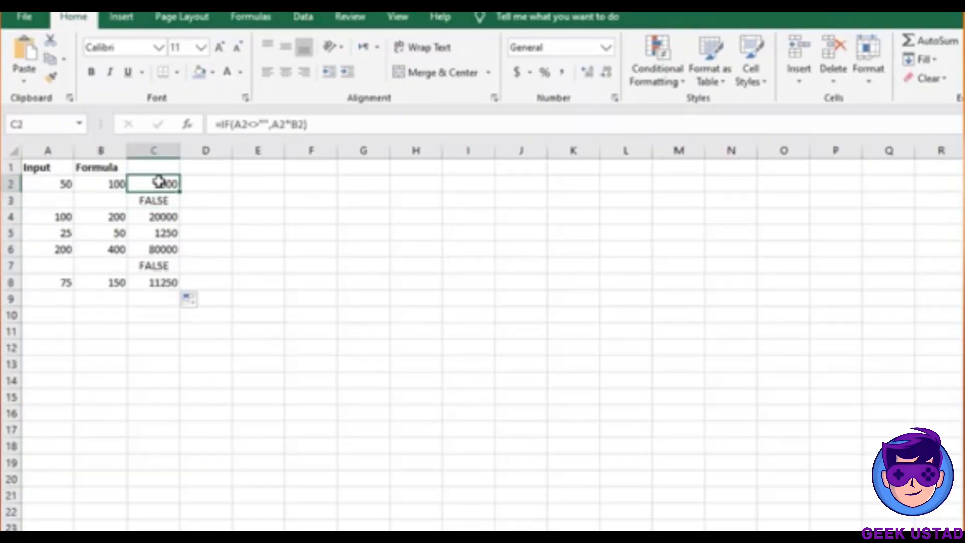
Edit C2 to =IF(A2<>"",A2*B2,"") so blank inputs return an empty result
{"action": "left_click", "coordinate": [318, 124]}
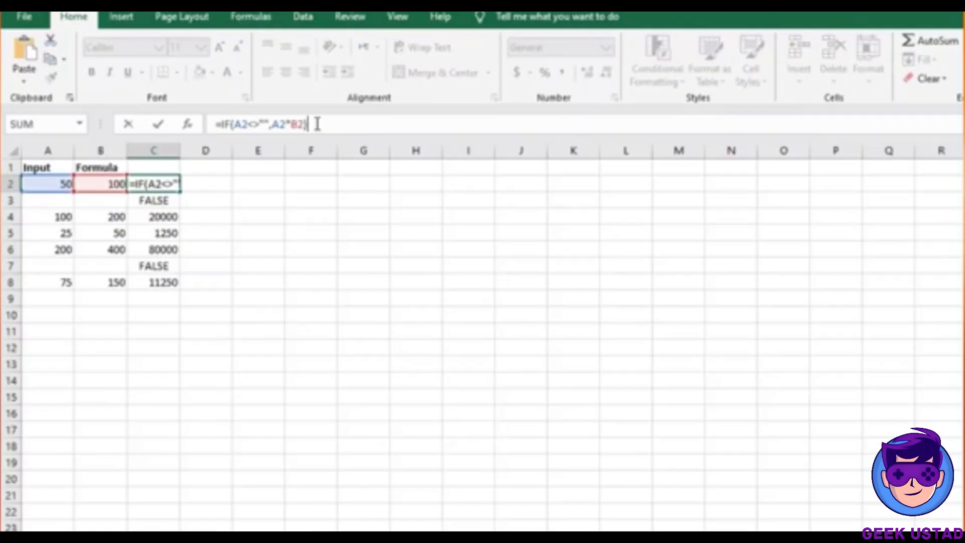
{"action": "type", "text": ","}
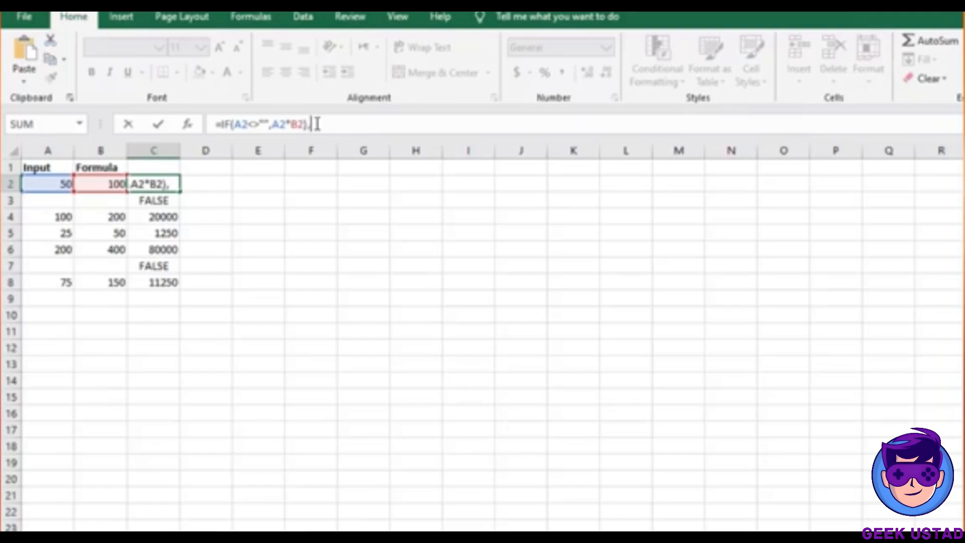
{"action": "type", "text": "\"\""}
{"action": "left_click", "coordinate": [304, 124]}
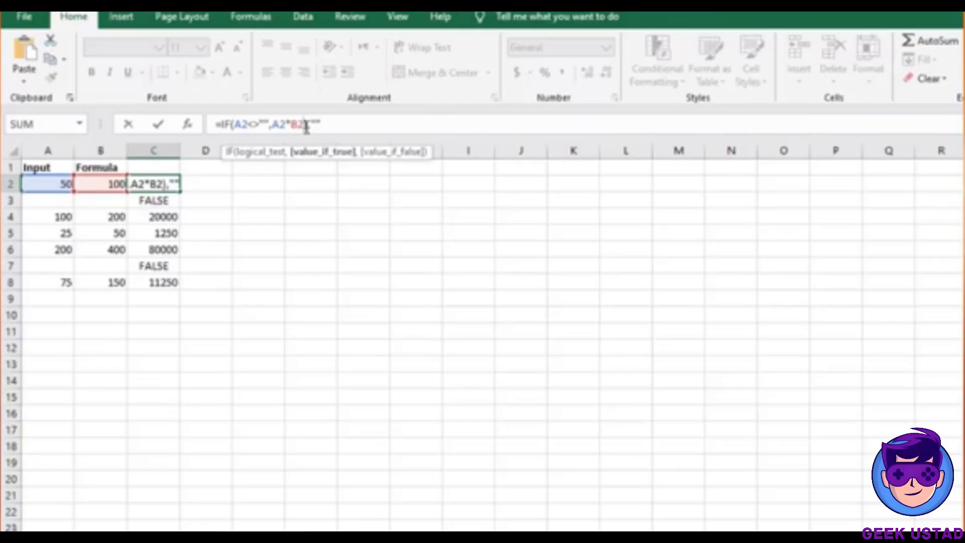
{"action": "key", "text": "Delete"}
{"action": "left_click", "coordinate": [334, 125]}
{"action": "type", "text": ")"}
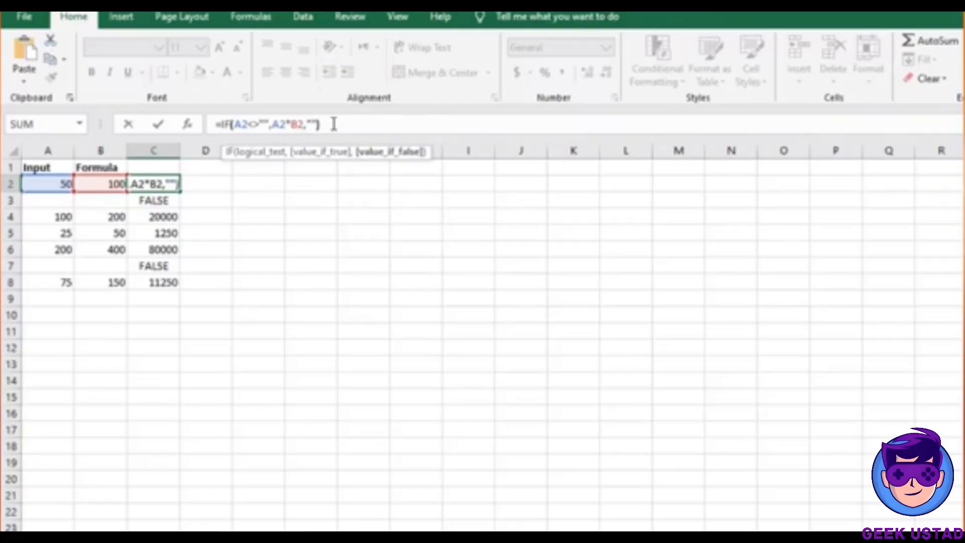
{"action": "key", "text": "Return"}
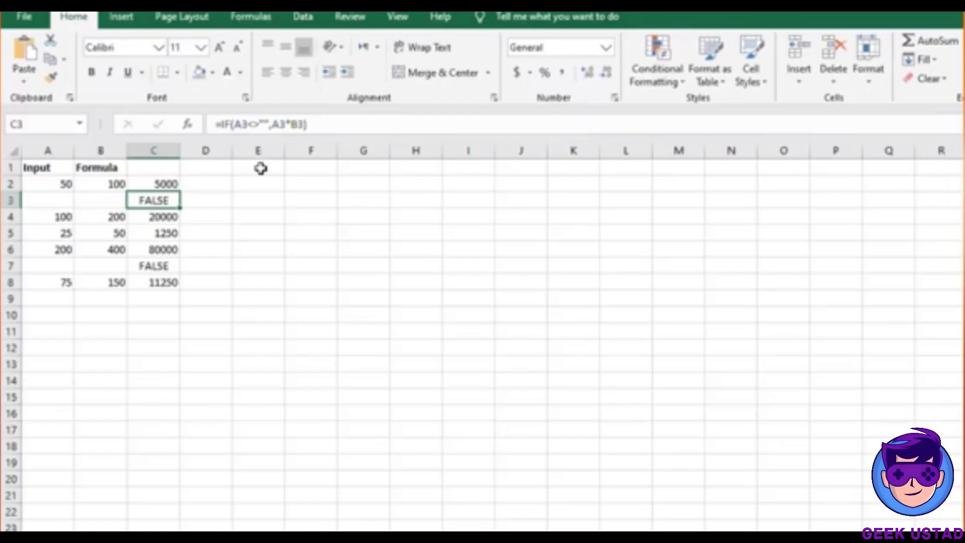
{"action": "left_click", "coordinate": [169, 184]}
Fill the corrected C2 formula down to C8, then clear conditional formatting rules from A1:H8
{"action": "double_click", "coordinate": [180, 192]}
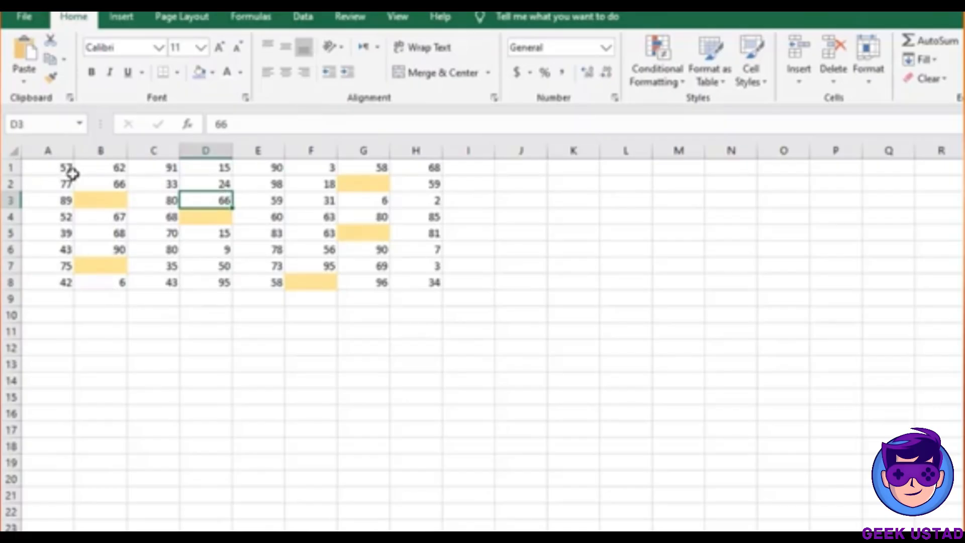
{"action": "left_click_drag", "start_coordinate": [61, 166], "coordinate": [405, 284]}
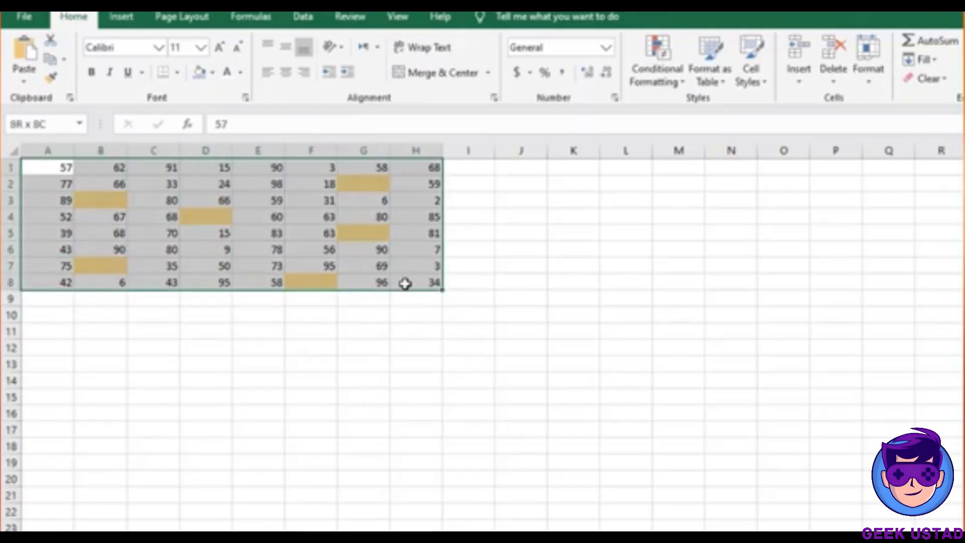
{"action": "left_click", "coordinate": [655, 76]}
{"action": "mouse_move", "coordinate": [722, 307]}
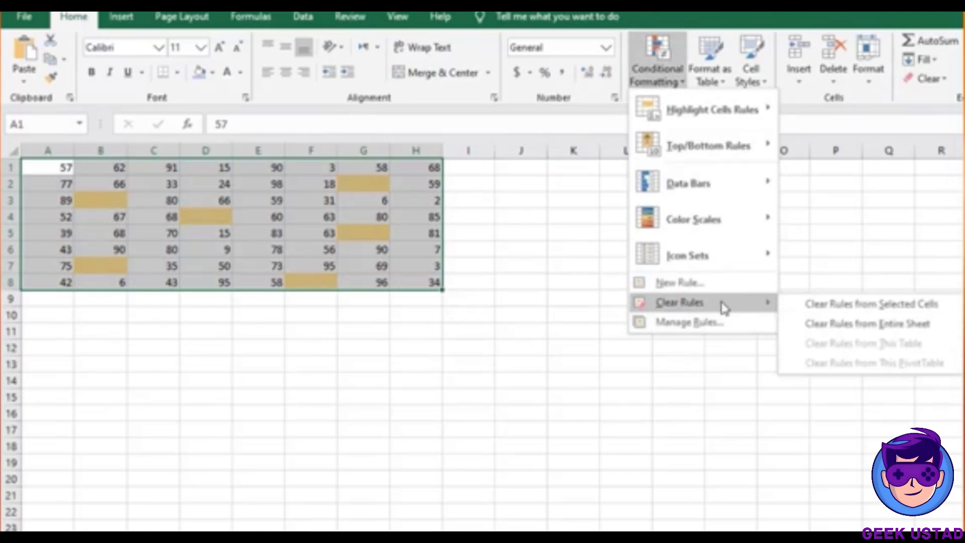
{"action": "left_click", "coordinate": [822, 307]}
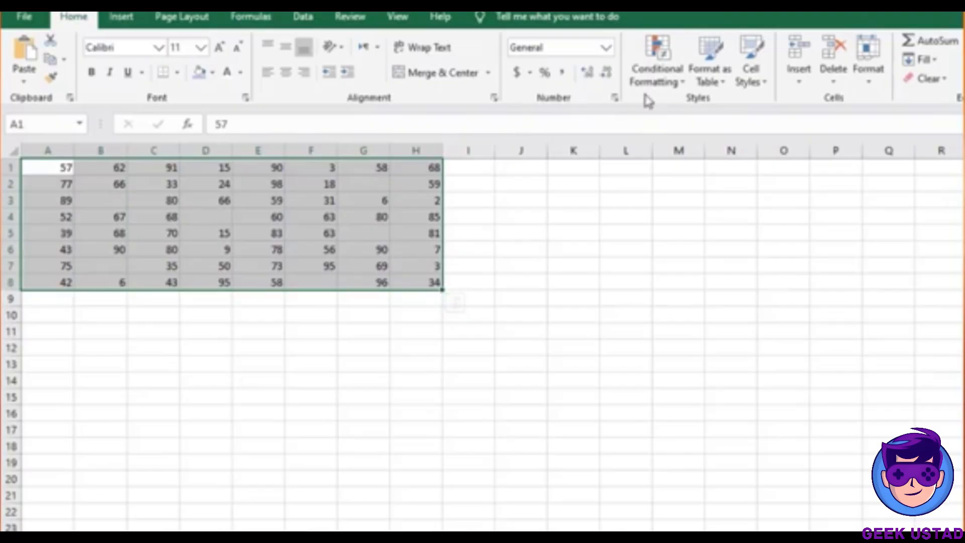
{"action": "left_click", "coordinate": [668, 80]}
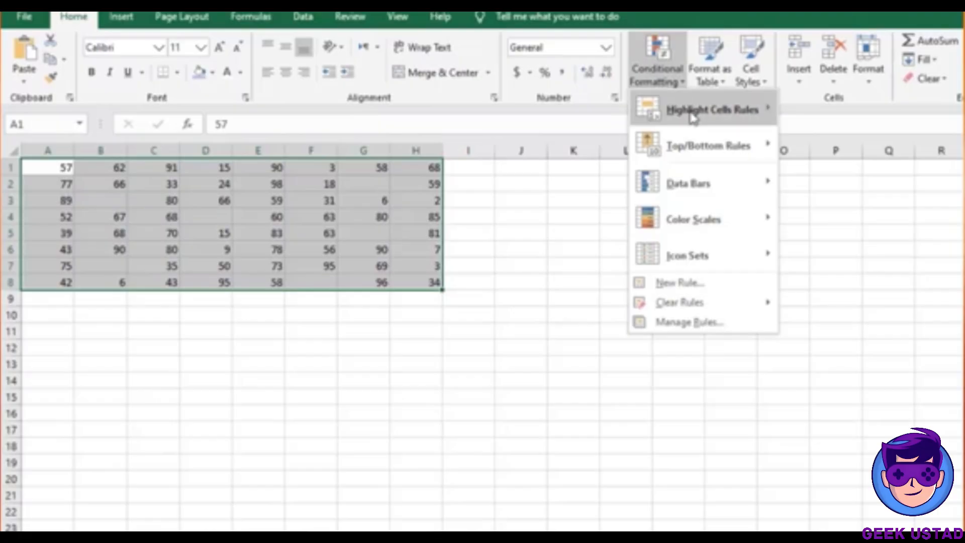
Add a conditional formatting rule giving blank cells in A1:H8 a pale gold fill
{"action": "mouse_move", "coordinate": [694, 113]}
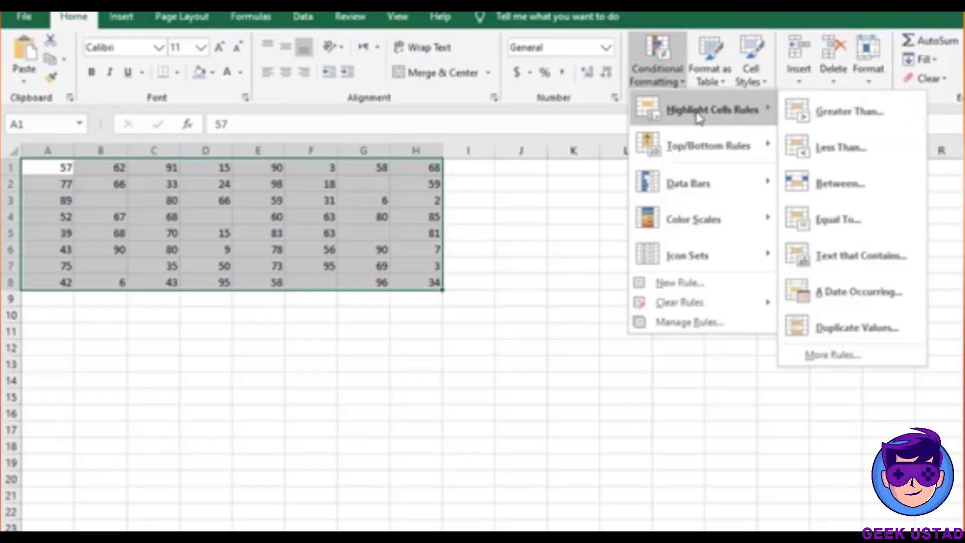
{"action": "left_click", "coordinate": [834, 356]}
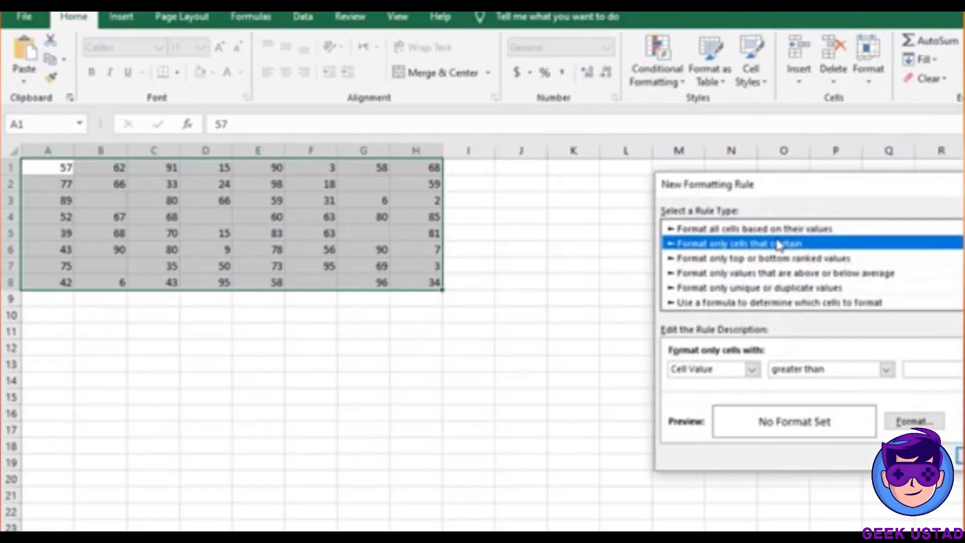
{"action": "left_click", "coordinate": [753, 369]}
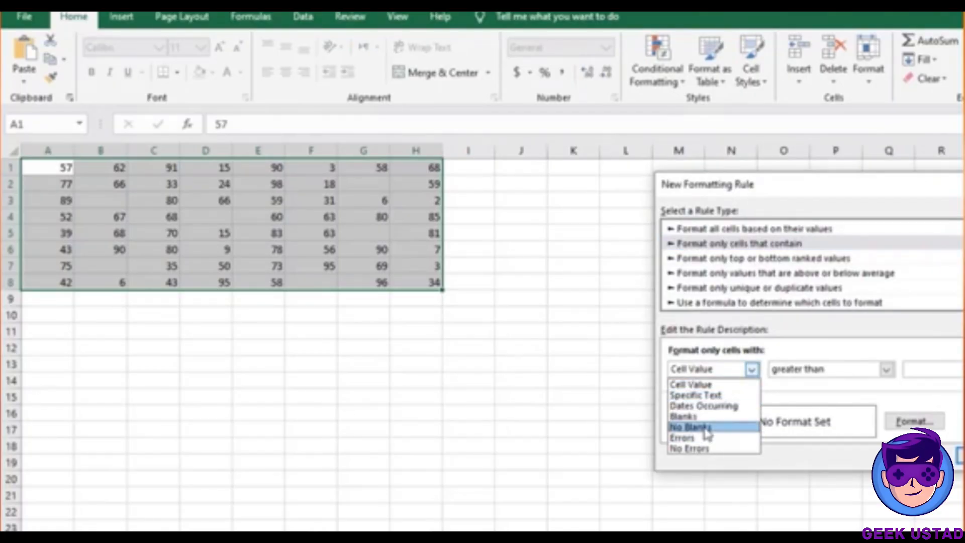
{"action": "left_click", "coordinate": [710, 418]}
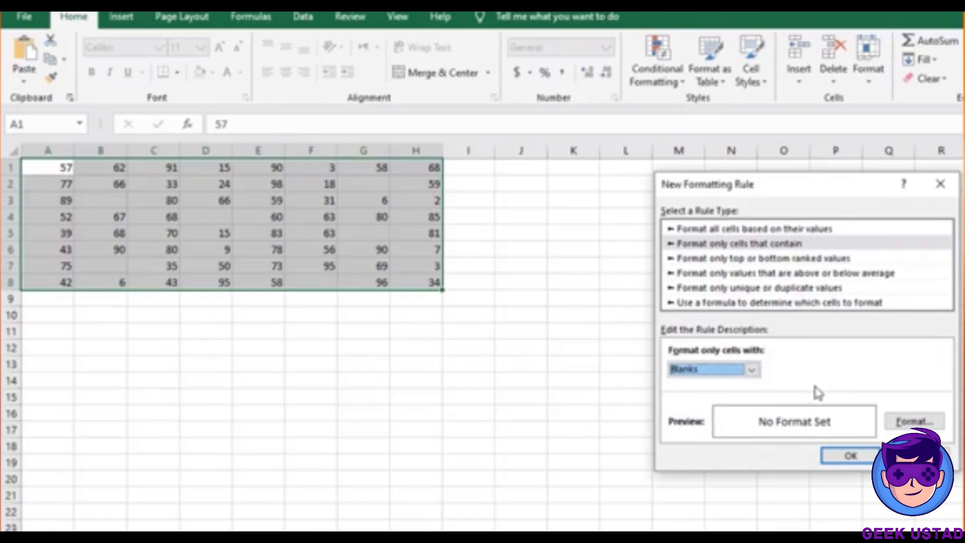
{"action": "left_click", "coordinate": [913, 421]}
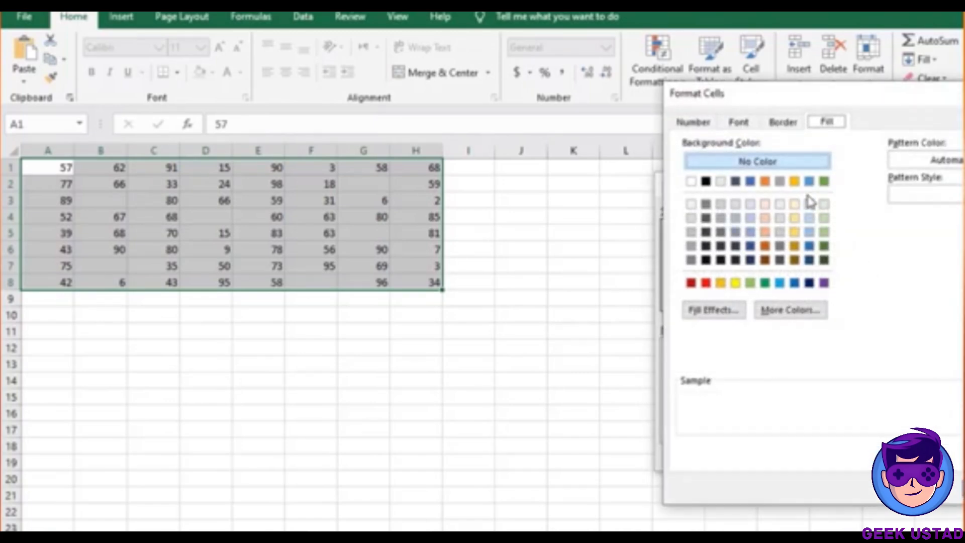
{"action": "left_click", "coordinate": [796, 204]}
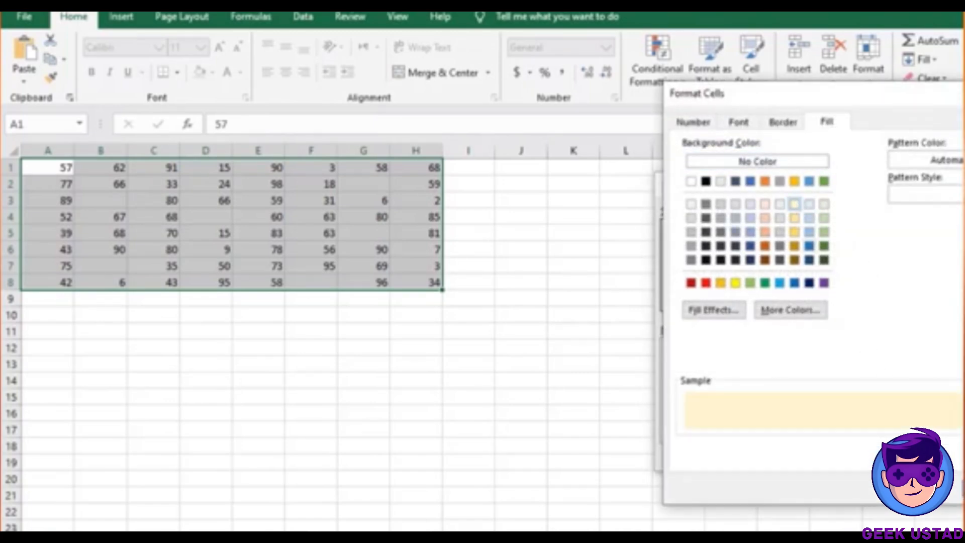
{"action": "left_click", "coordinate": [964, 489]}
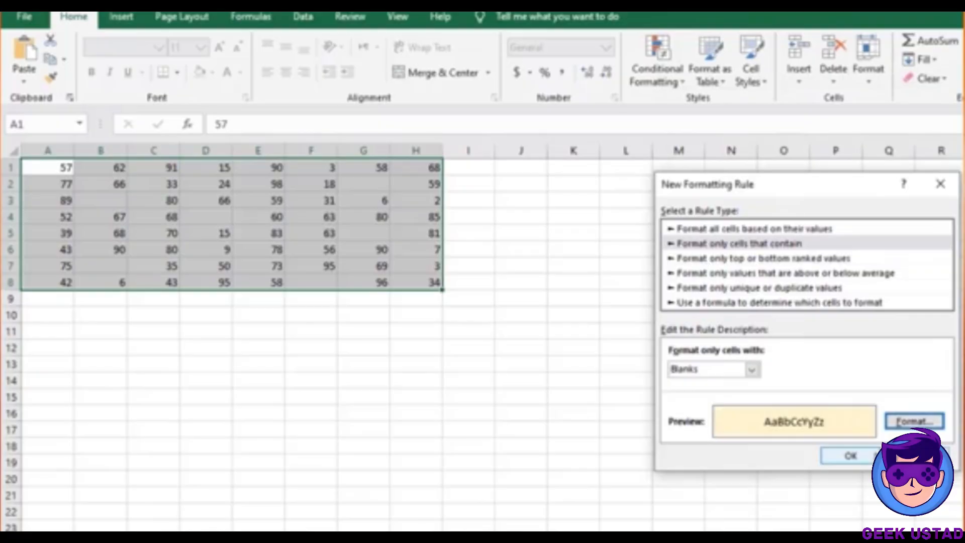
{"action": "left_click", "coordinate": [851, 457]}
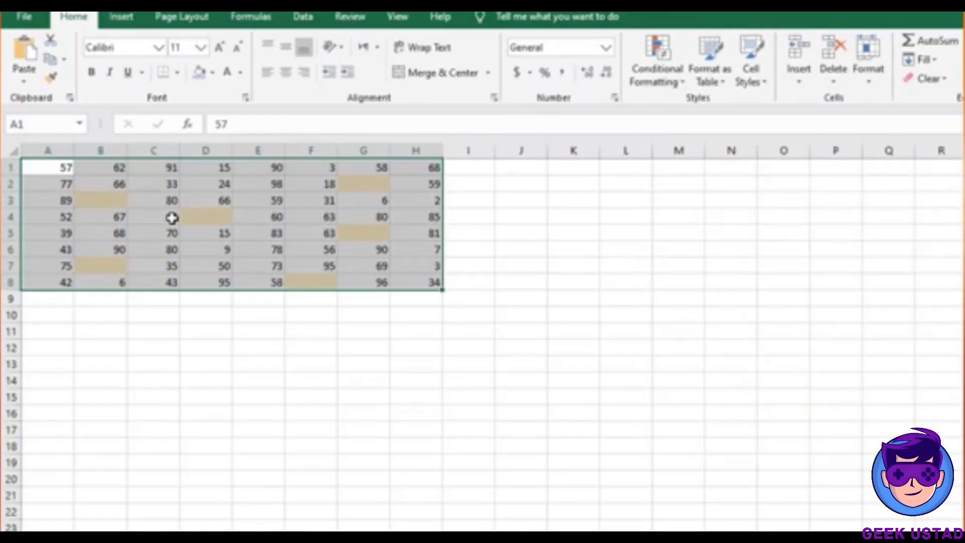
{"action": "left_click", "coordinate": [651, 82]}
Review the Blanks rule on $A$1:$H$8 in the Conditional Formatting Rules Manager and its editor
{"action": "left_click", "coordinate": [693, 324]}
{"action": "left_click", "coordinate": [694, 262]}
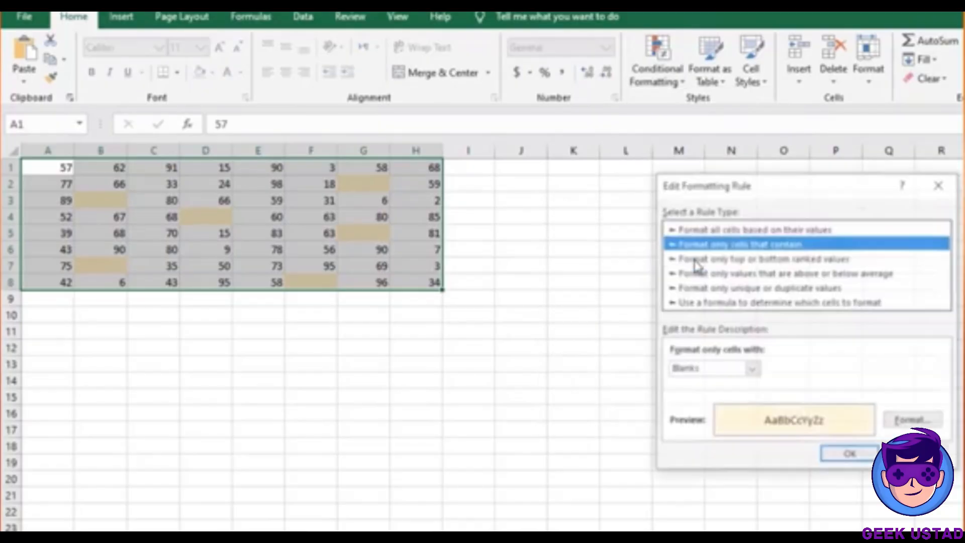
{"action": "left_click", "coordinate": [753, 370]}
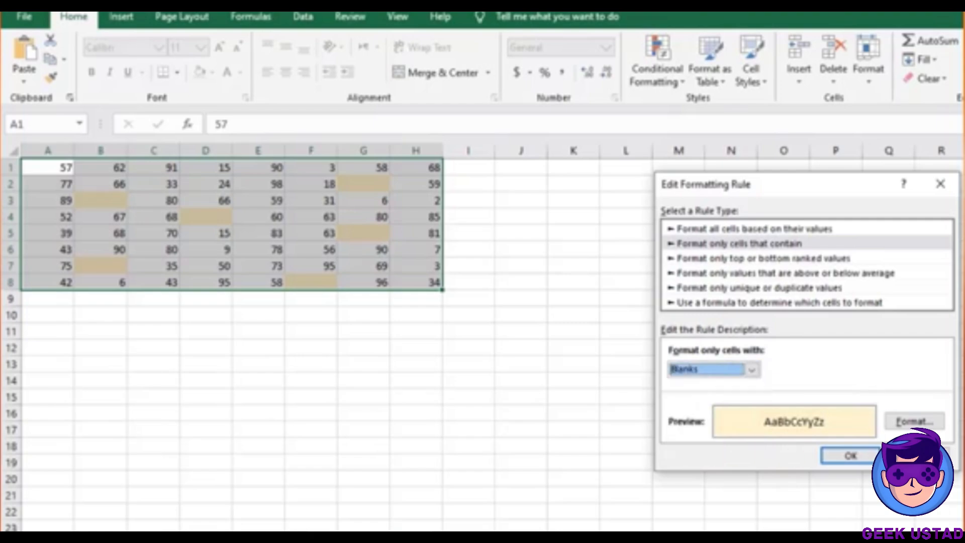
{"action": "key", "text": "Return"}
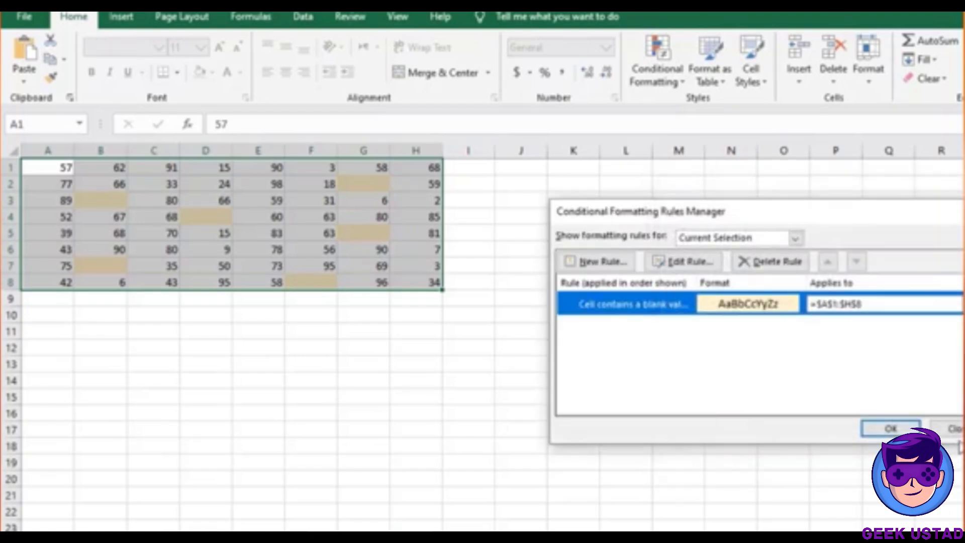